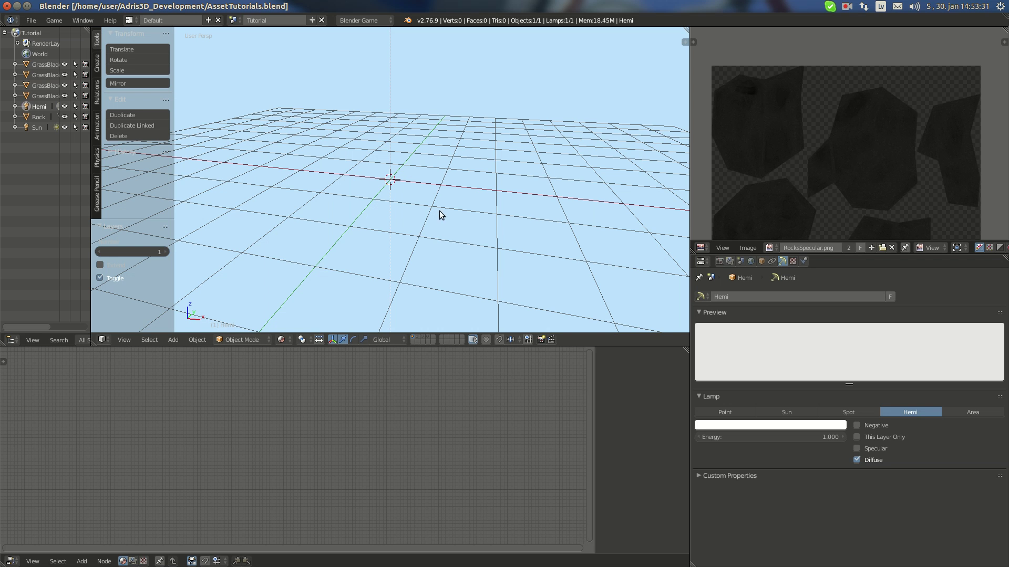
# Add a cube mesh at the scene origin.
pyautogui.moveTo(338, 197); pyautogui.dragTo(395, 152, button='middle')
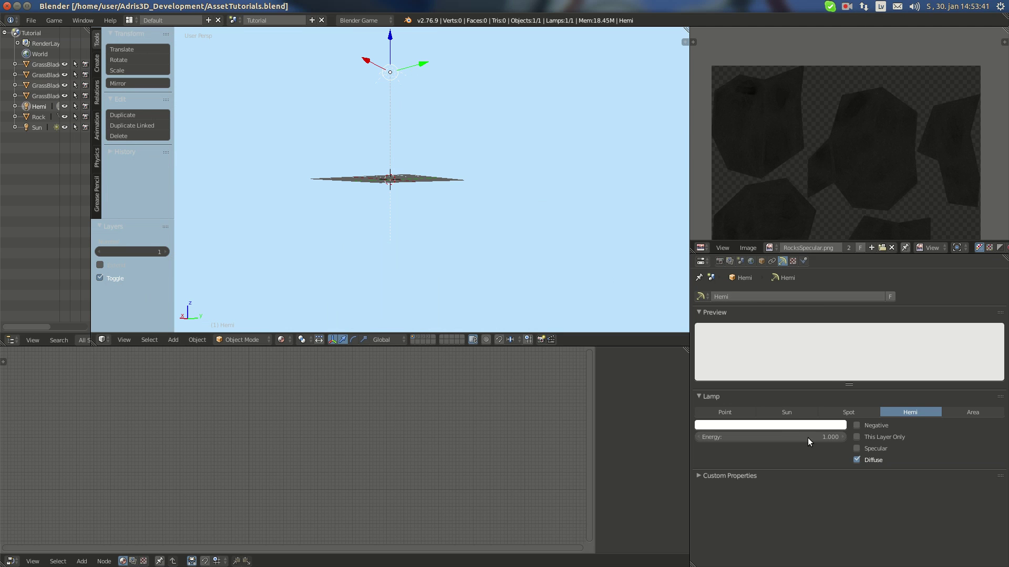
pyautogui.click(720, 261)
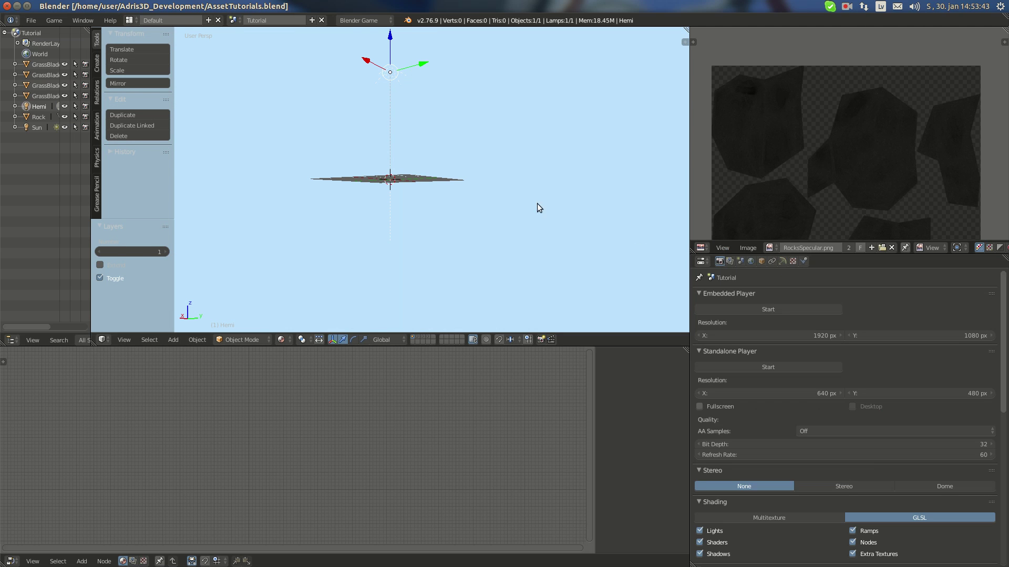
pyautogui.moveTo(536, 203); pyautogui.dragTo(451, 239, button='middle')
pyautogui.scroll(5, 416, 194)
pyautogui.hotkey('shift', 'a')
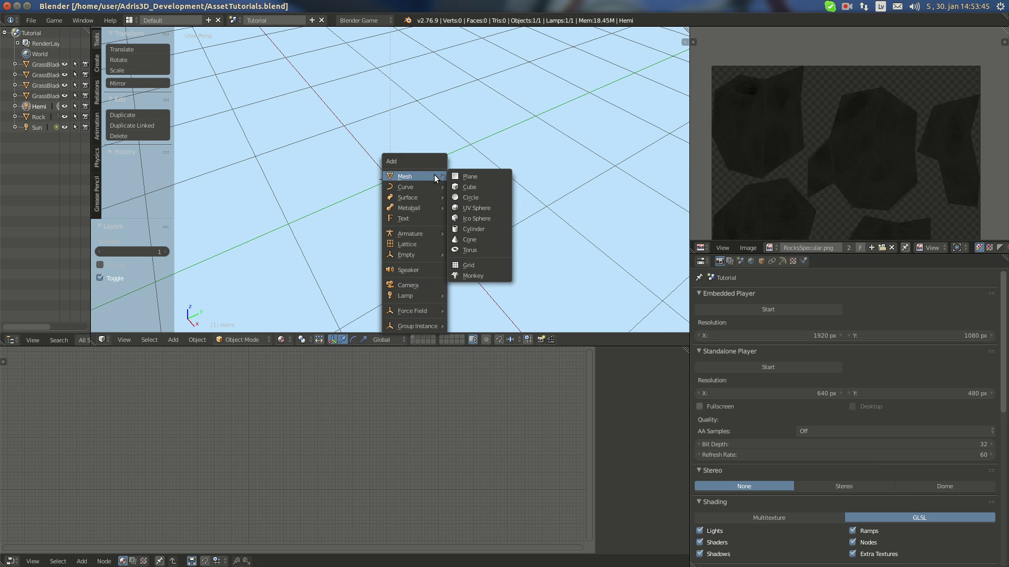
pyautogui.click(465, 185)
pyautogui.scroll(1, 452, 220)
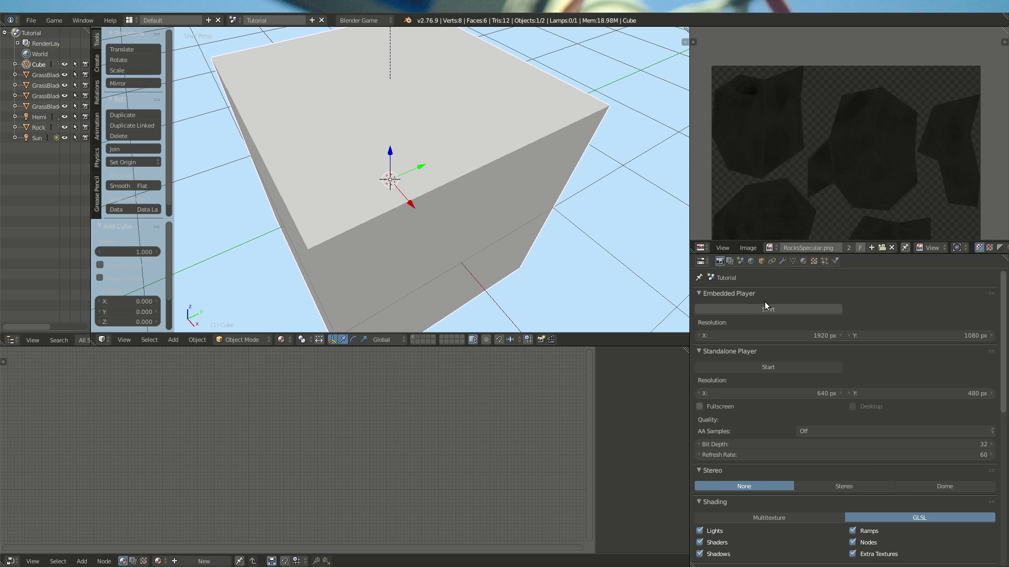
# Rename the new cube object as Tile.
pyautogui.click(762, 261)
pyautogui.click(747, 294)
pyautogui.write('T')
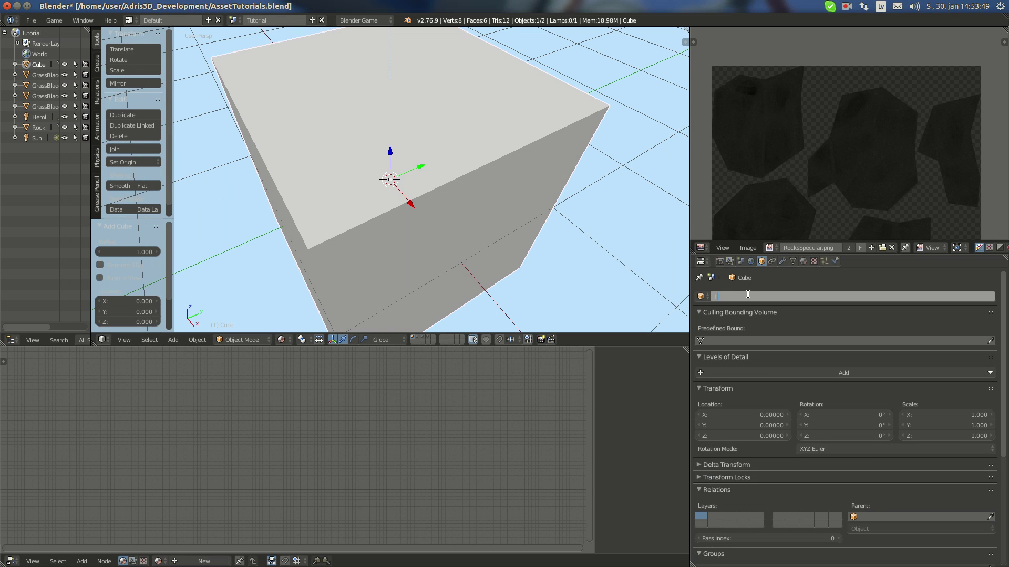
pyautogui.write('ile')
pyautogui.press('Return')
pyautogui.click(793, 261)
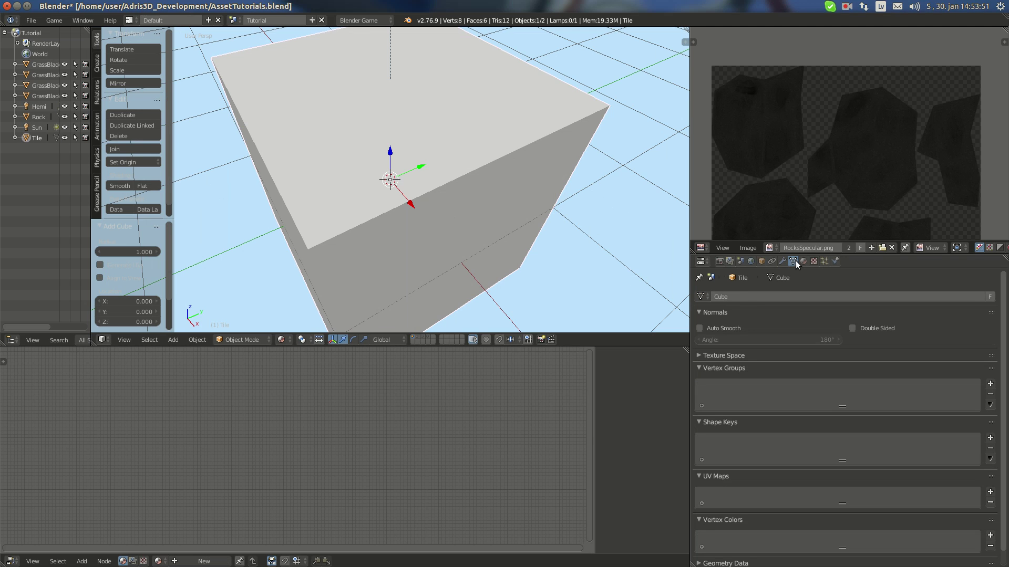
pyautogui.click(729, 261)
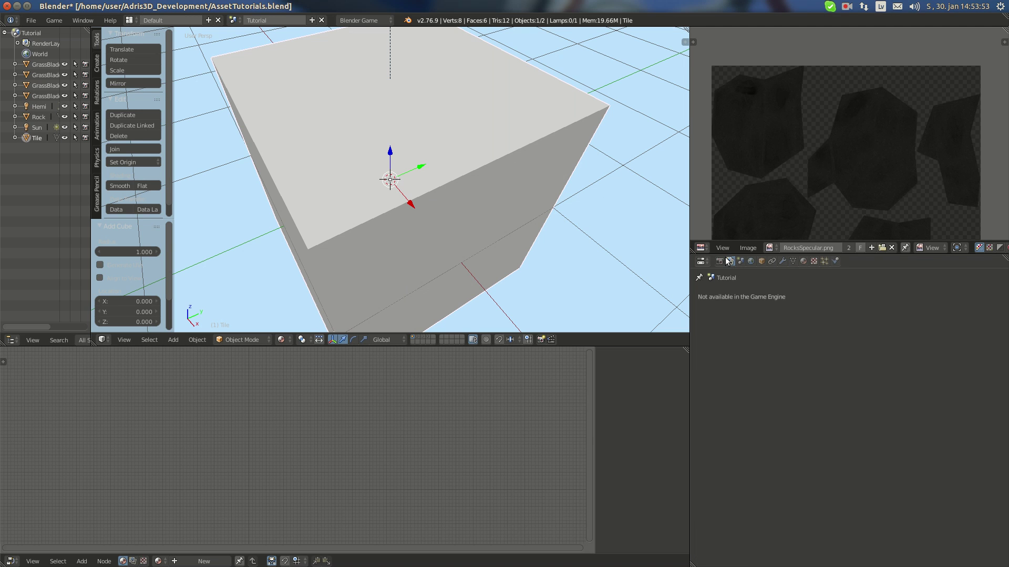
pyautogui.click(720, 261)
# Flatten the cube mesh along Z into a thin slab with successive scalings of about 0.165, 0.151 and 0.691.
pyautogui.press('Tab')
pyautogui.moveTo(640, 261); pyautogui.dragTo(557, 215, button='middle')
pyautogui.press('s')
pyautogui.press('z')
pyautogui.click(417, 189)
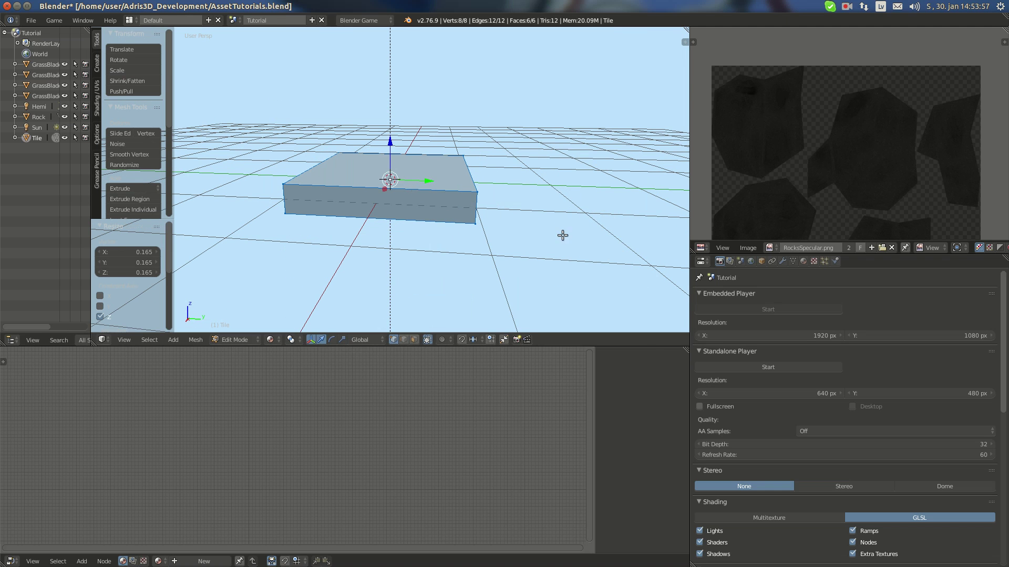
pyautogui.press('s')
pyautogui.press('z')
pyautogui.click(417, 198)
pyautogui.press('s')
pyautogui.press('z')
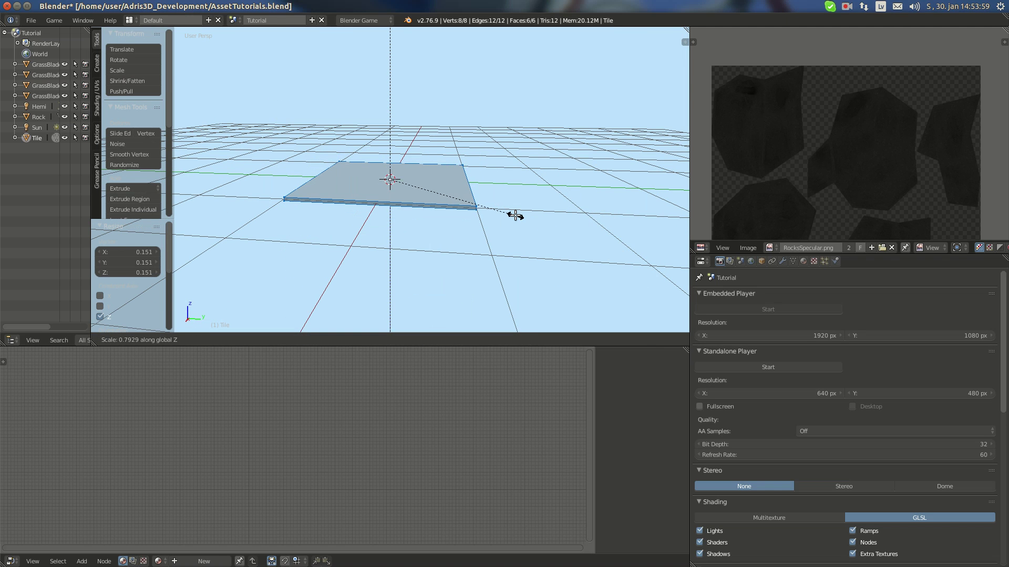
pyautogui.click(500, 211)
# Scale the slab mesh in X and Y only, with Z locked, to 0.5 by 0.5, and return to Object Mode.
pyautogui.moveTo(500, 210); pyautogui.dragTo(500, 235, button='middle')
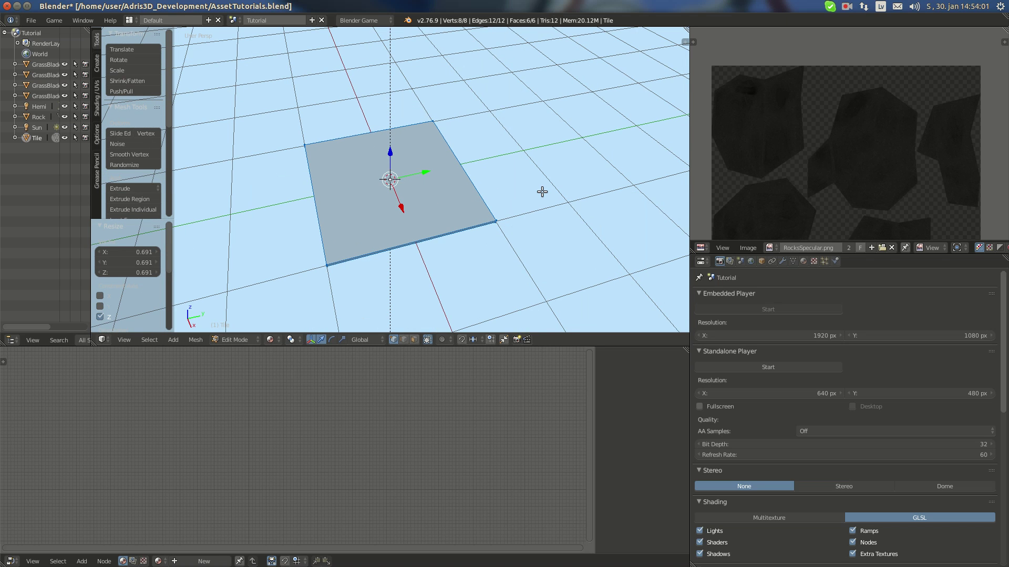
pyautogui.press('s')
pyautogui.hotkey('shift', 'z')
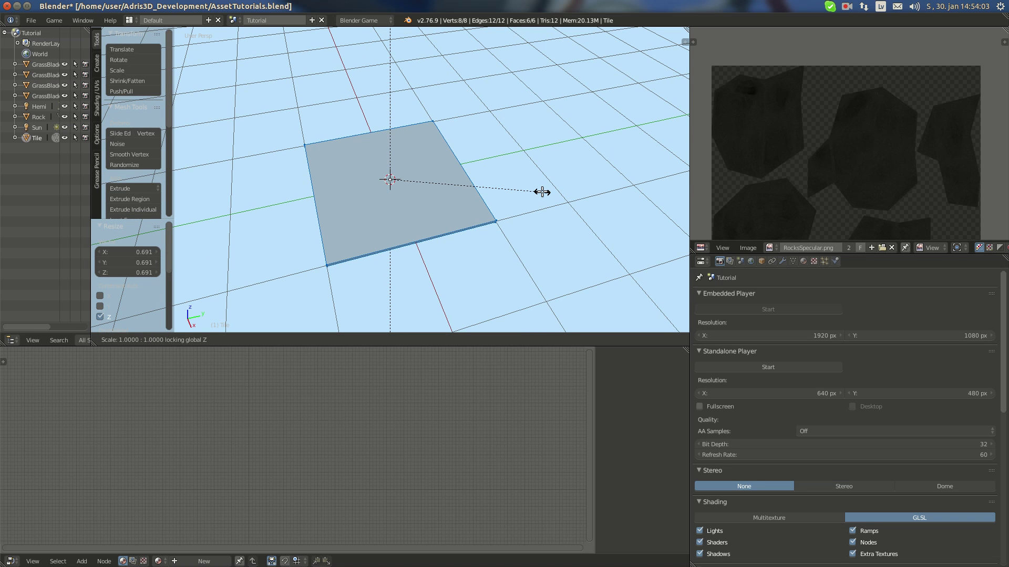
pyautogui.press('.')
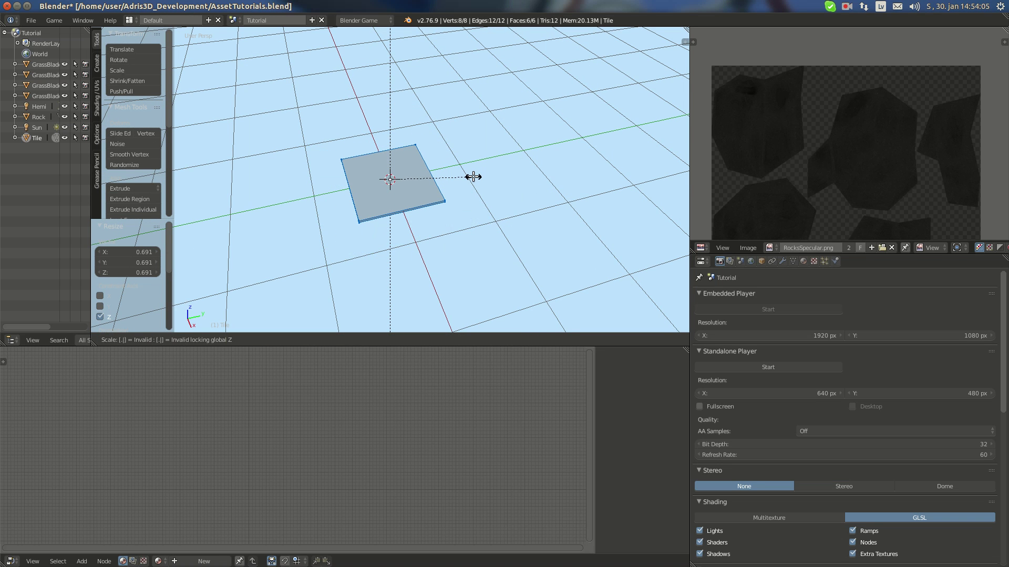
pyautogui.write('5')
pyautogui.press('Return')
pyautogui.press('Tab')
# Show the tile's transform values and dimensions in the 3D view.
pyautogui.moveTo(374, 213); pyautogui.dragTo(466, 198, button='middle')
pyautogui.press('n')
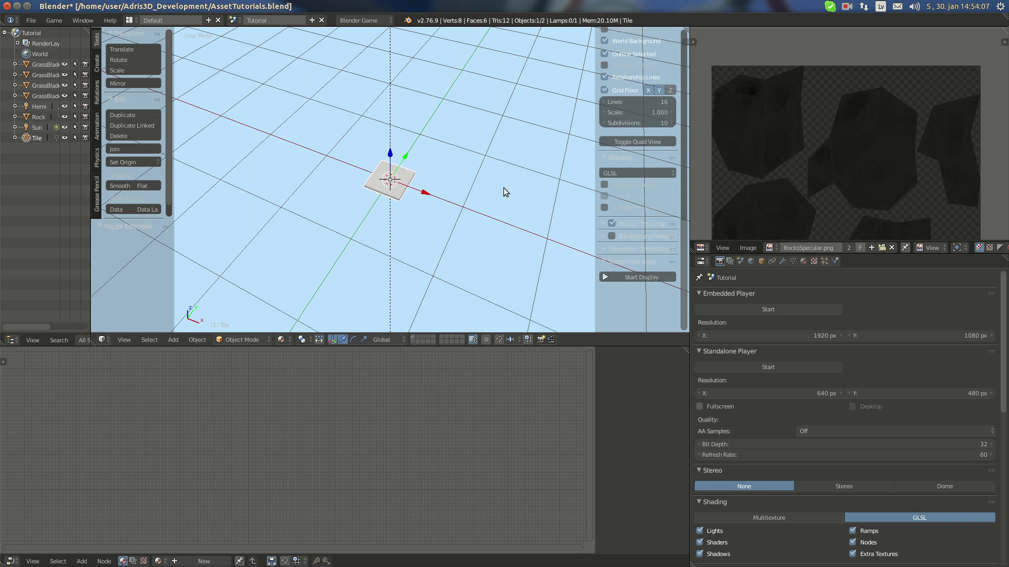
pyautogui.scroll(15, 648, 166)
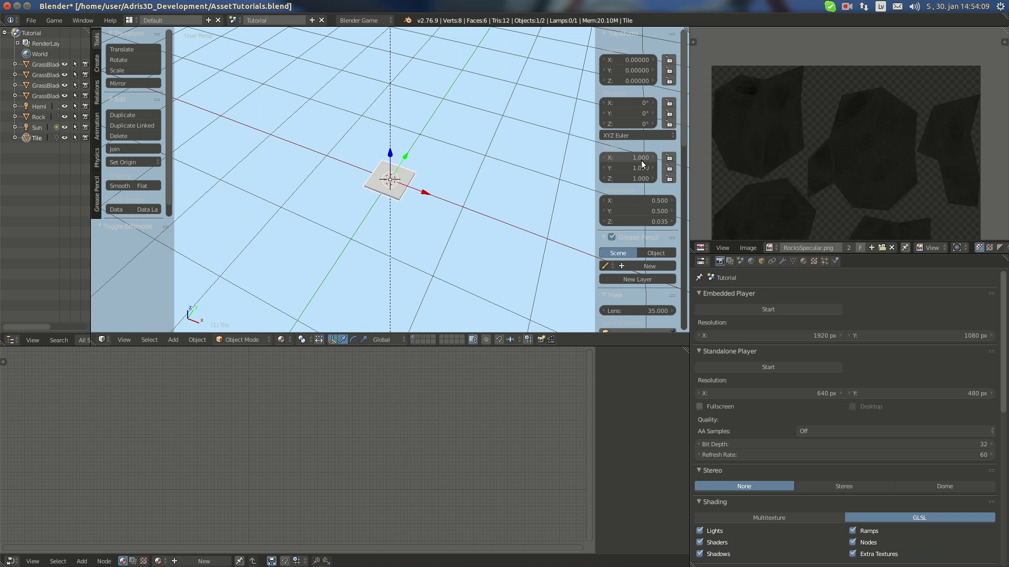
pyautogui.moveTo(386, 164); pyautogui.dragTo(434, 161, button='middle')
pyautogui.scroll(4, 434, 162)
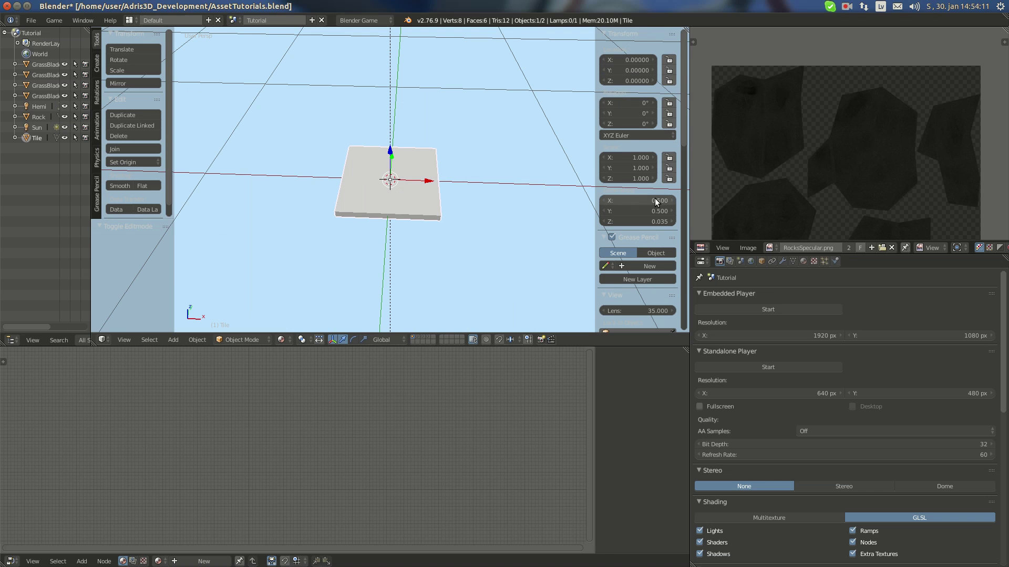
pyautogui.press('Tab')
pyautogui.press('s')
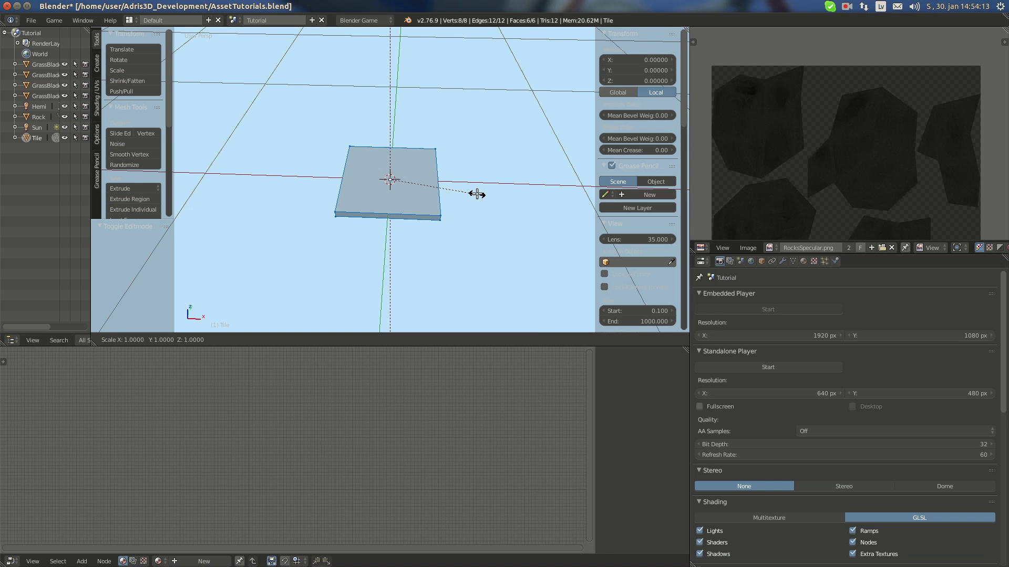
pyautogui.hotkey('shift', 'z')
pyautogui.press('Escape')
pyautogui.press('Tab')
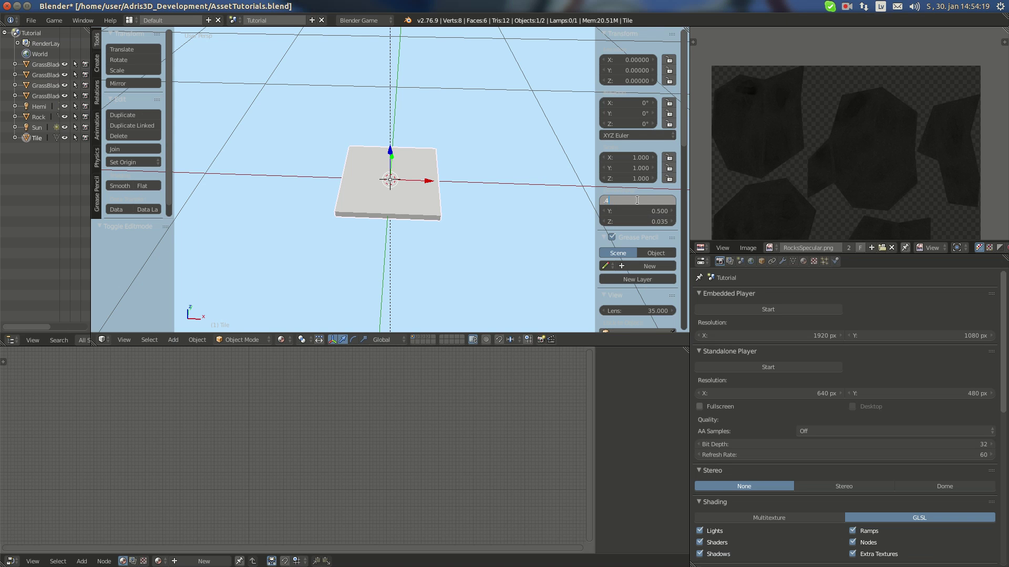
# Set the tile's X and Y dimensions to 0.48 each.
pyautogui.click(637, 200)
pyautogui.write('.48')
pyautogui.press('Return')
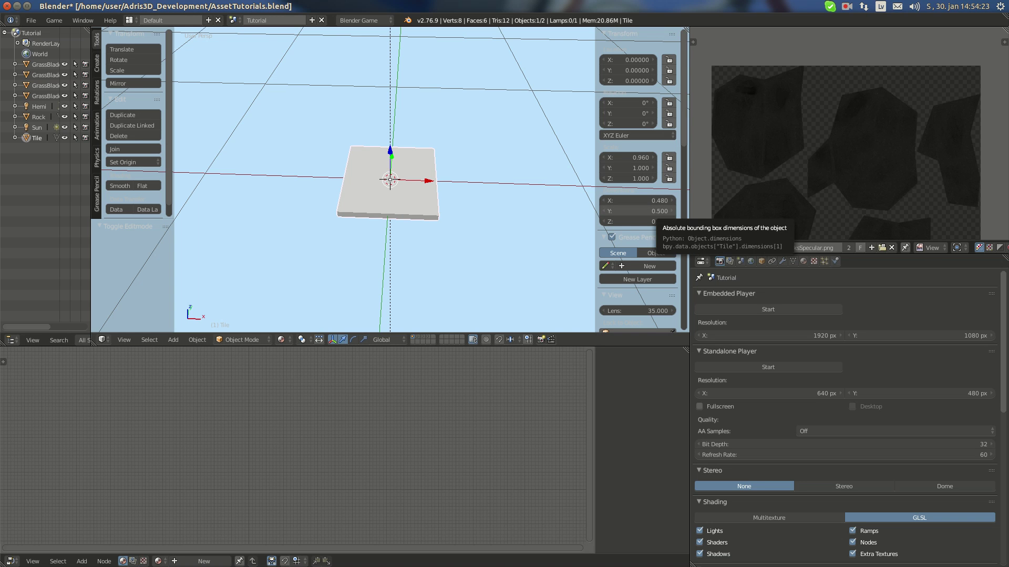
pyautogui.click(653, 212)
pyautogui.write('.48')
pyautogui.press('Return')
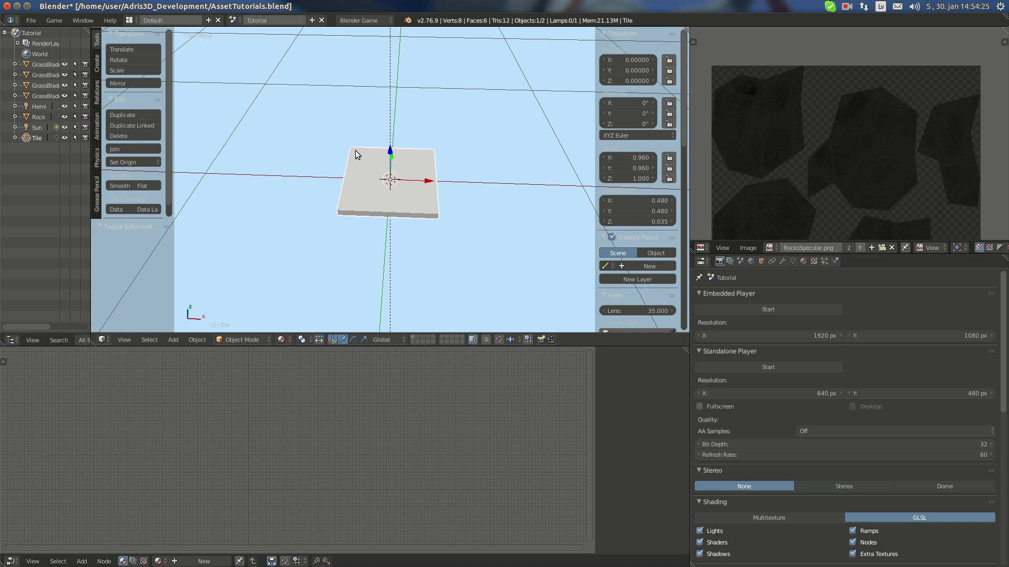
# Scale the tile mesh along Z to about 0.016 thick, and apply the object's scale.
pyautogui.moveTo(356, 154); pyautogui.dragTo(563, 169, button='middle')
pyautogui.press('Tab')
pyautogui.press('s')
pyautogui.press('z')
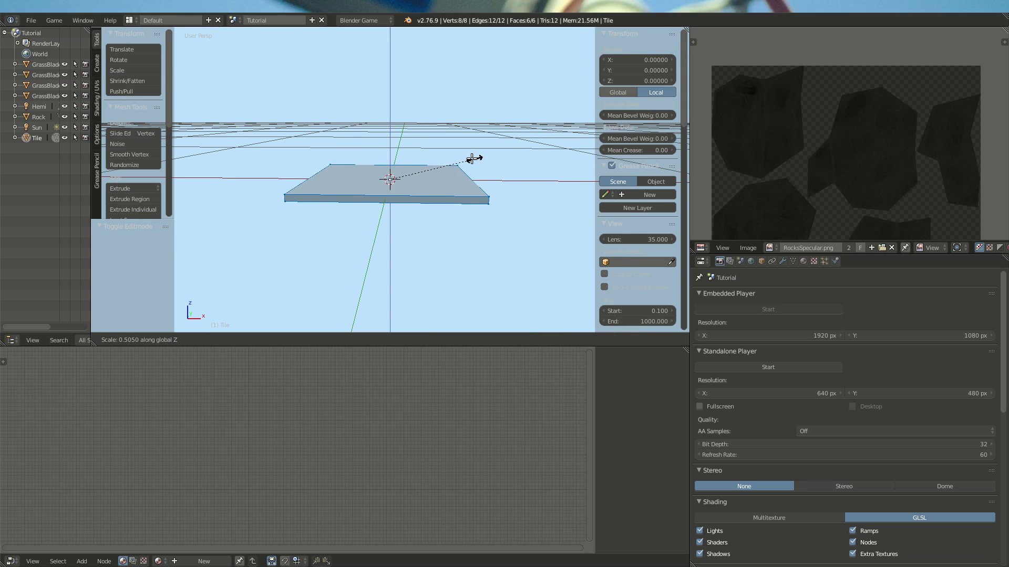
pyautogui.click(471, 159)
pyautogui.press('Tab')
pyautogui.hotkey('ctrl', 'a')
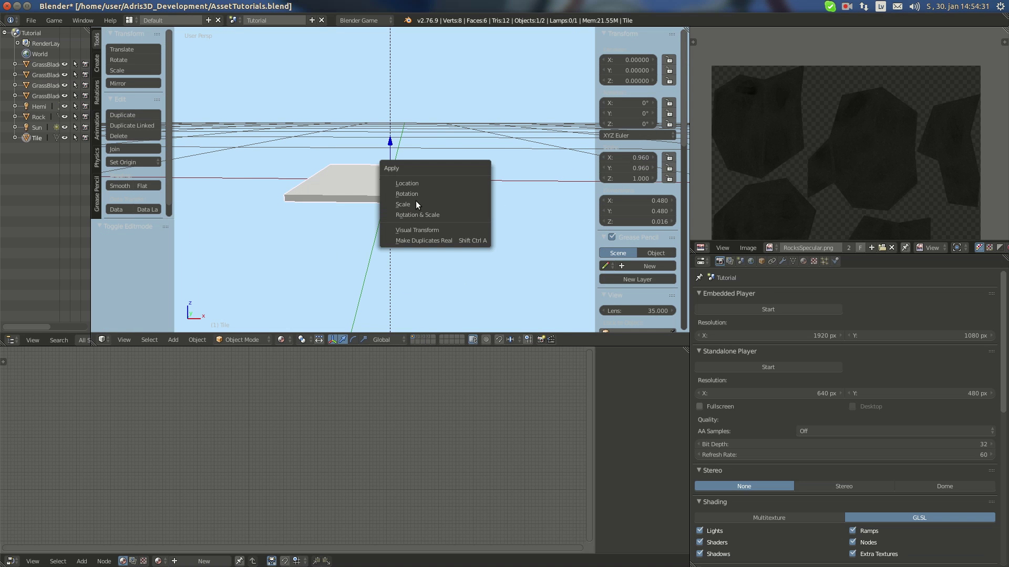
pyautogui.click(421, 204)
# Add a centred horizontal loop cut around the tile's side faces.
pyautogui.moveTo(418, 190); pyautogui.dragTo(390, 217, button='middle')
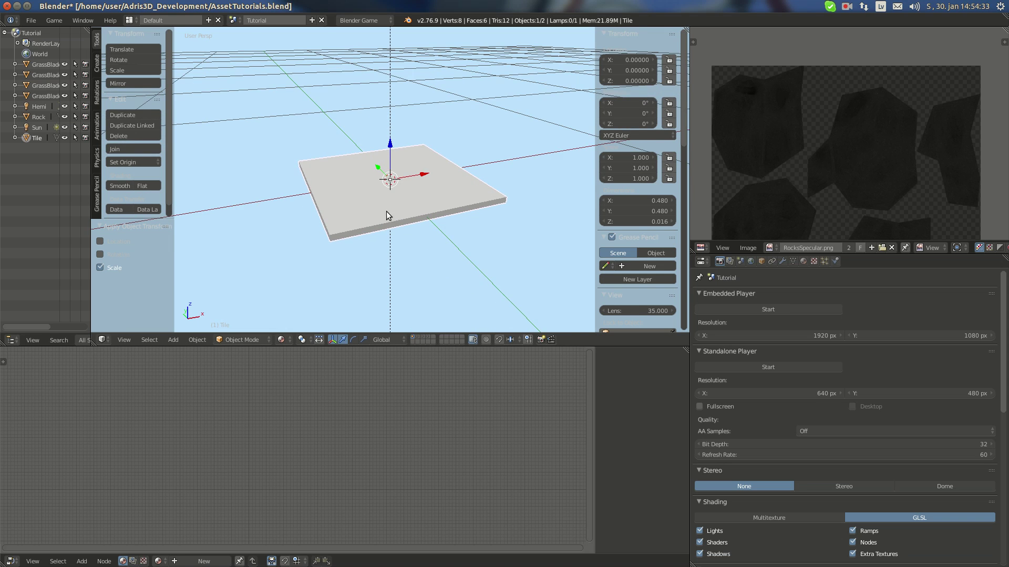
pyautogui.press('Tab')
pyautogui.scroll(3, 409, 233)
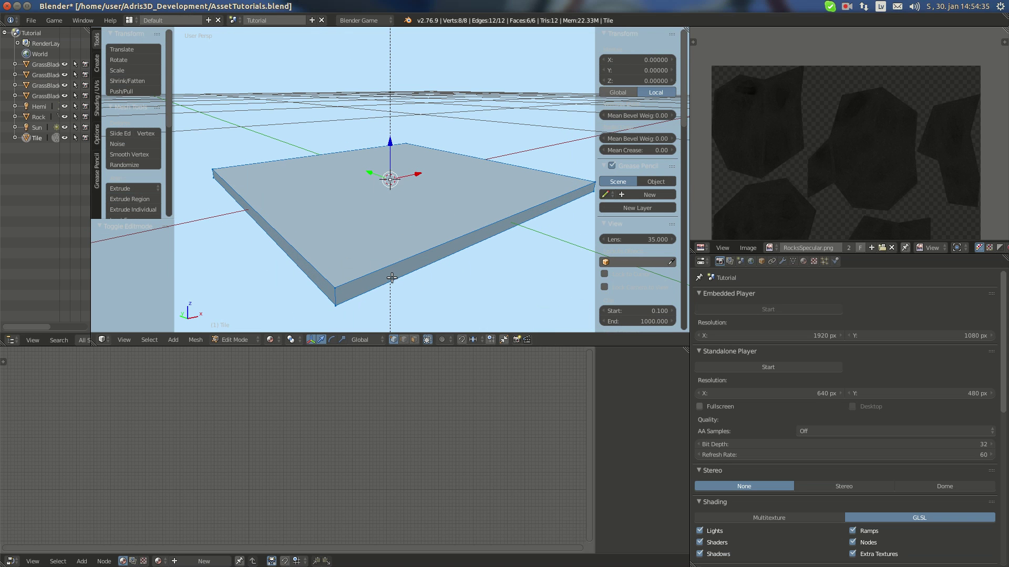
pyautogui.hotkey('ctrl', 'r')
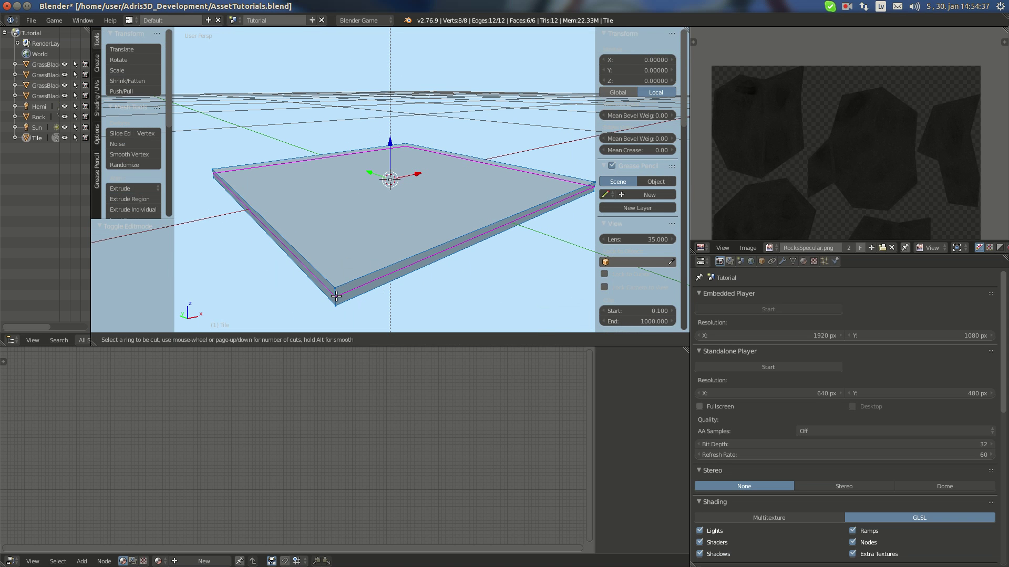
pyautogui.click(335, 295)
pyautogui.rightClick(335, 295)
# Select the tile's four top corner vertices and scale them inward uniformly by about 0.97 to slope the upper edge.
pyautogui.press('a')
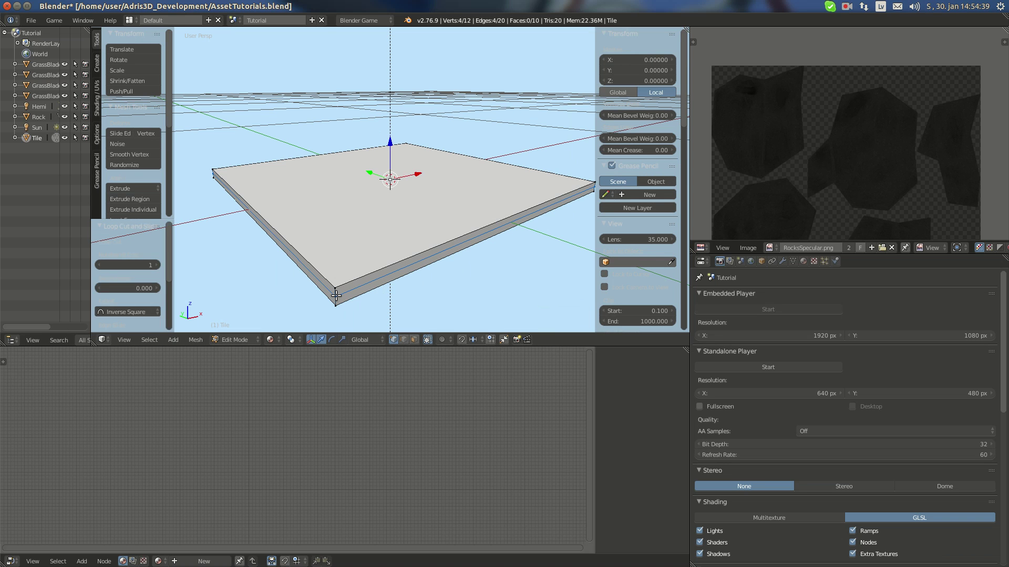
pyautogui.rightClick(340, 291)
pyautogui.moveTo(340, 291); pyautogui.dragTo(324, 272, button='middle')
pyautogui.keyDown('shift'); pyautogui.rightClick(492, 274); pyautogui.keyUp('shift')
pyautogui.keyDown('shift'); pyautogui.rightClick(433, 293); pyautogui.keyUp('shift')
pyautogui.keyDown('shift'); pyautogui.rightClick(357, 273); pyautogui.keyUp('shift')
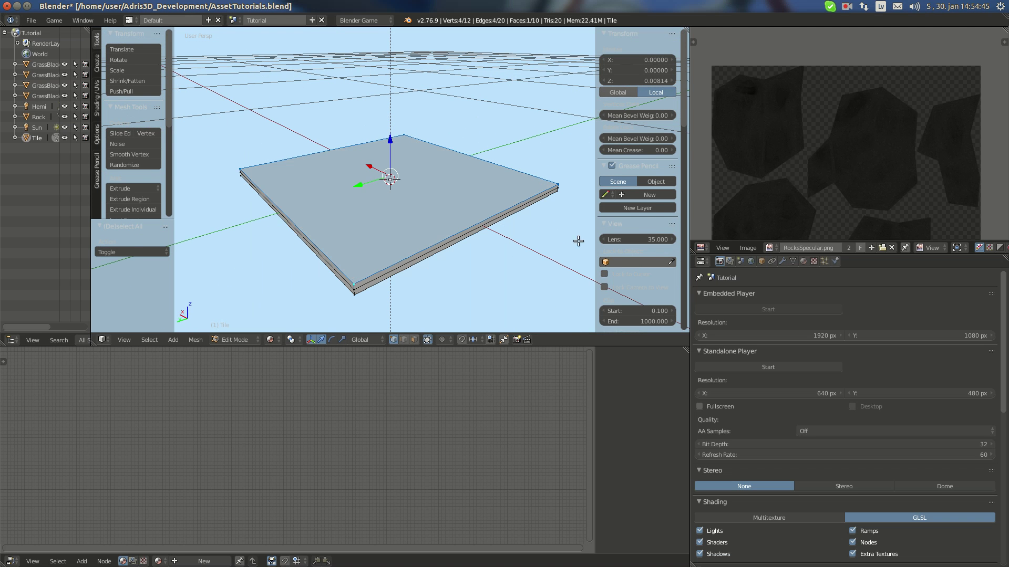
pyautogui.press('s')
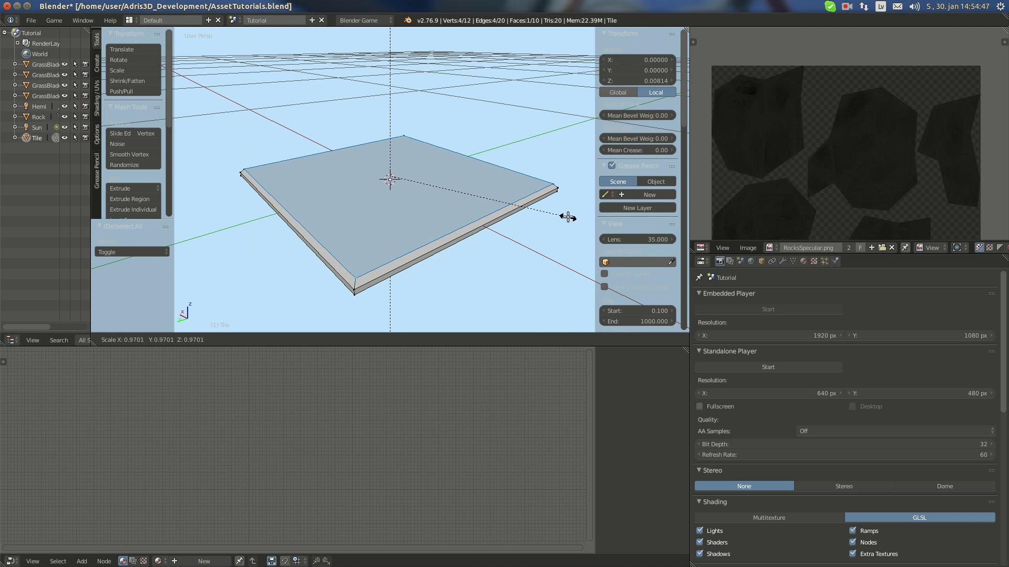
pyautogui.click(567, 218)
# Fine-tune the top face's inset with two small uniform scalings, enlarging it by about 1.021 and shrinking it again.
pyautogui.moveTo(562, 219); pyautogui.dragTo(520, 235, button='middle')
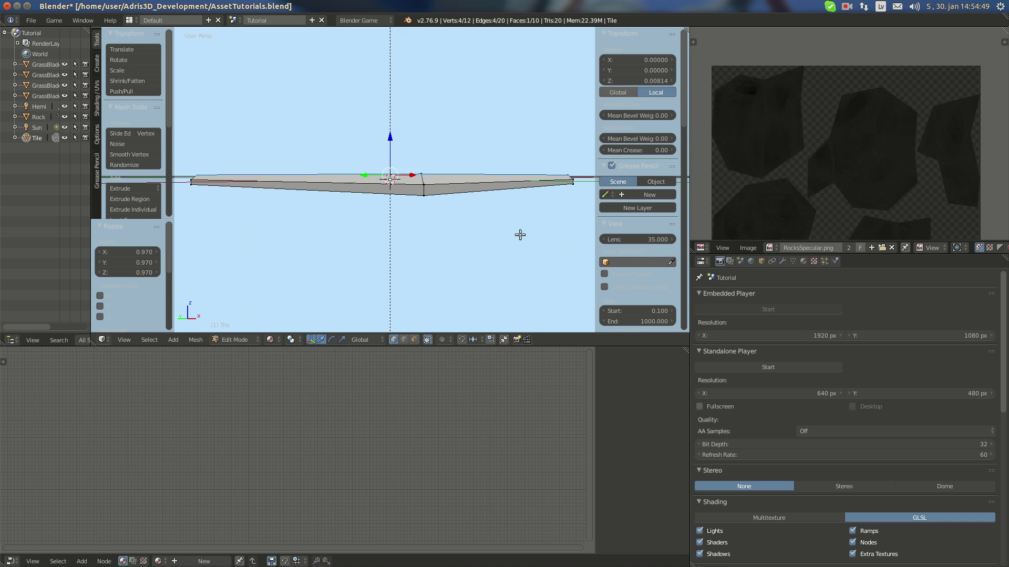
pyautogui.press('s')
pyautogui.click(531, 245)
pyautogui.press('s')
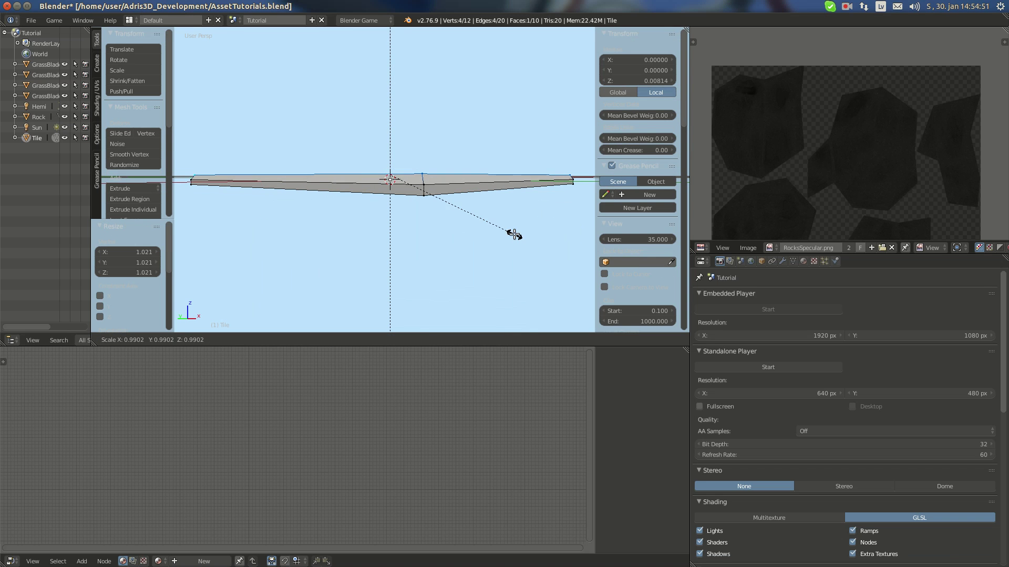
pyautogui.click(471, 232)
# Add a centred loop cut around the sloped upper edge and scale the new loop outward by about 1.005.
pyautogui.press('a')
pyautogui.hotkey('ctrl', 'r')
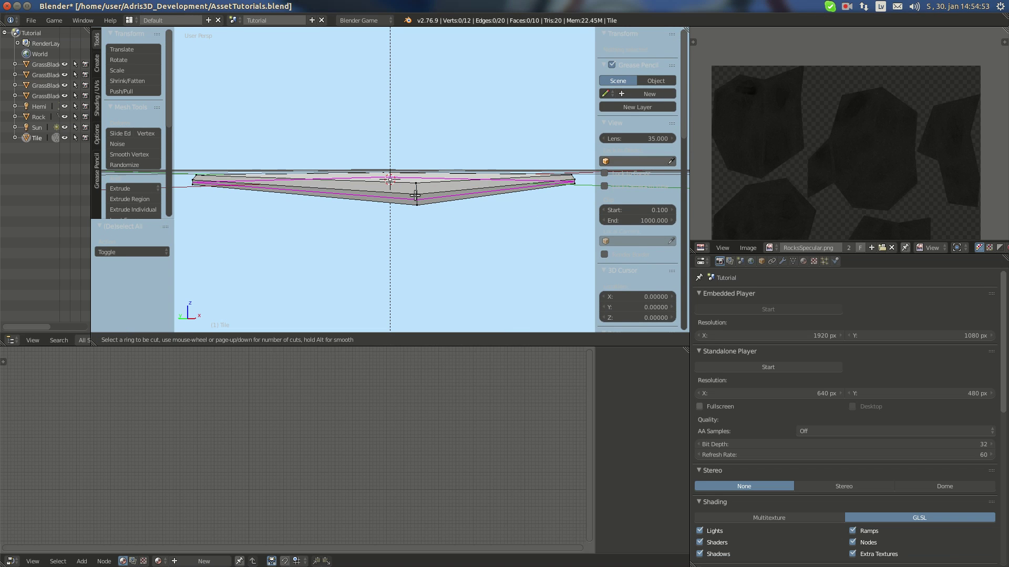
pyautogui.click(416, 191)
pyautogui.rightClick(417, 191)
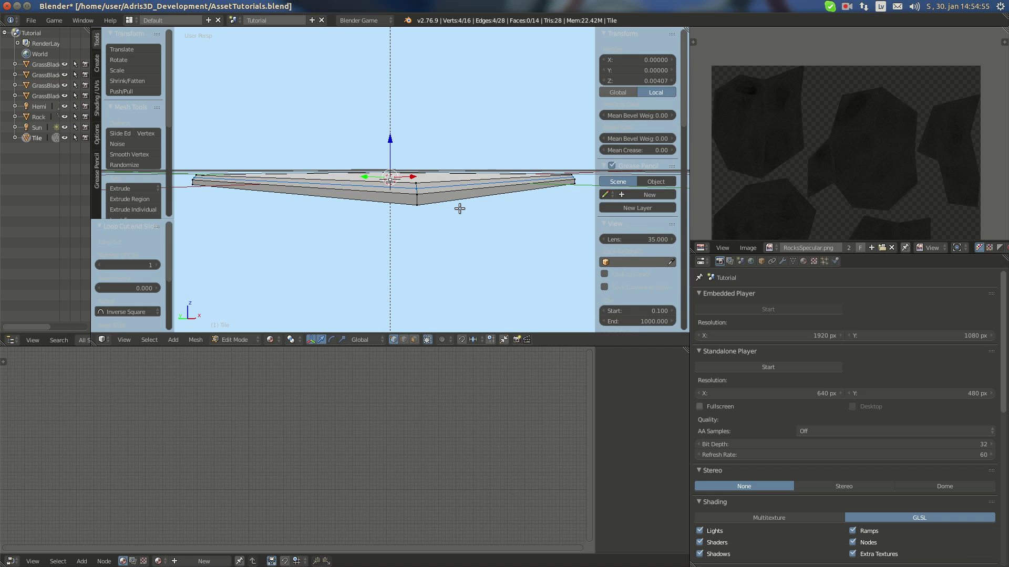
pyautogui.press('s')
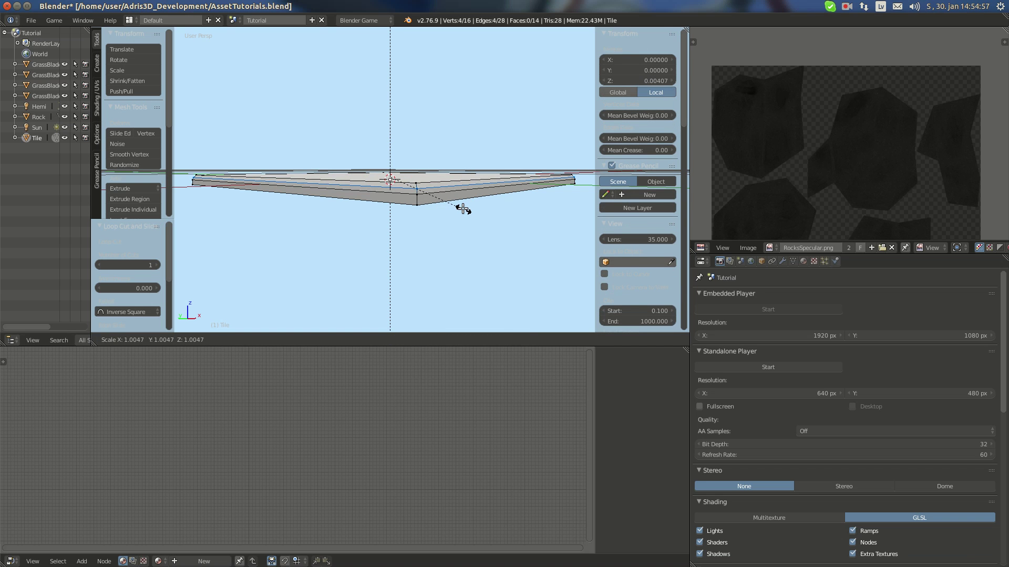
pyautogui.click(462, 209)
pyautogui.moveTo(473, 214); pyautogui.dragTo(436, 226, button='middle')
pyautogui.press('a')
pyautogui.scroll(2, 428, 214)
pyautogui.hotkey('ctrl', 'r')
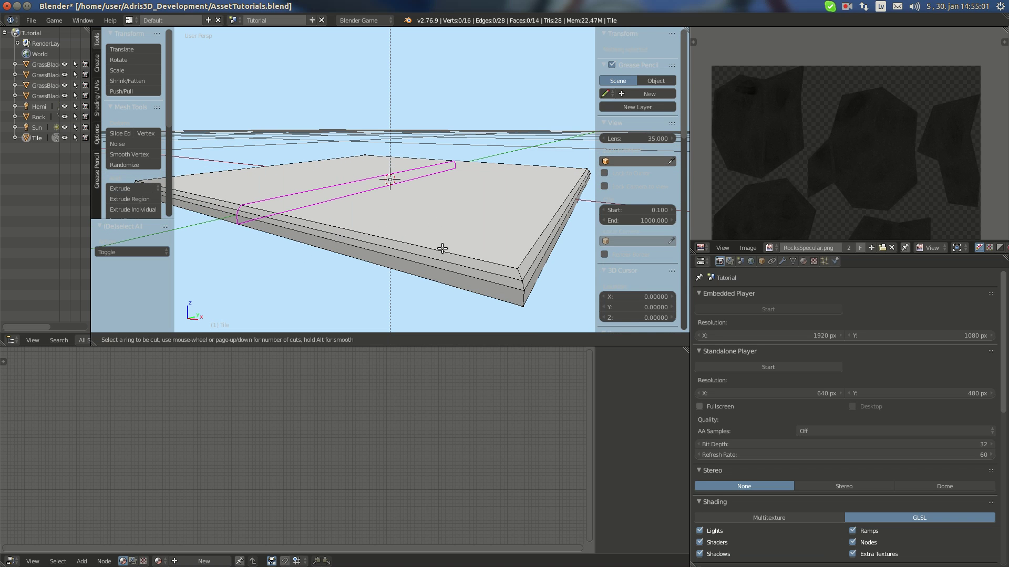
pyautogui.press('Escape')
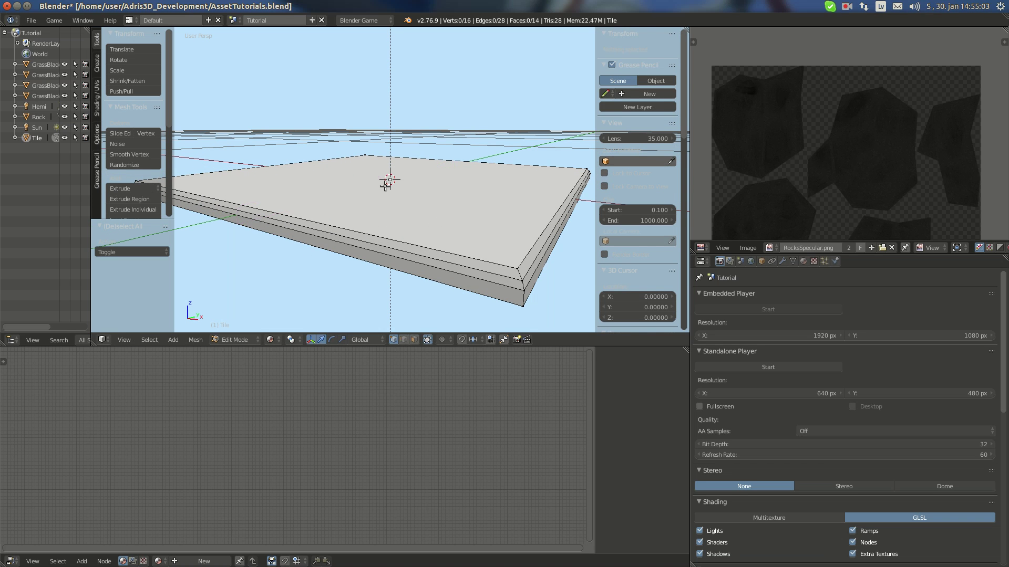
# Leave mesh editing and return the tile to Object Mode.
pyautogui.press('Tab')
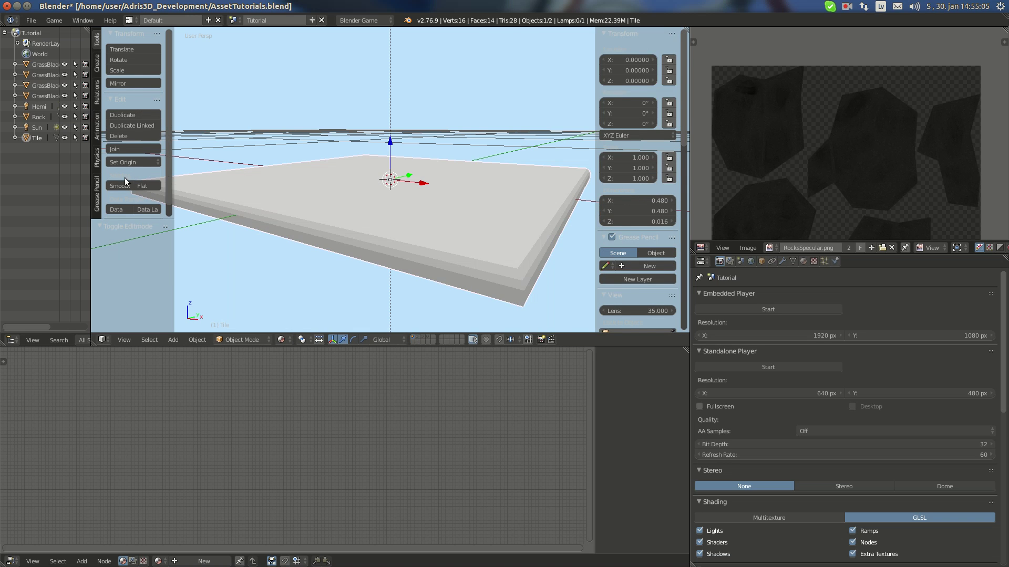
# Apply smooth shading to the tile and reopen its mesh for editing.
pyautogui.click(125, 186)
pyautogui.press('Tab')
pyautogui.moveTo(477, 245); pyautogui.dragTo(471, 239, button='middle')
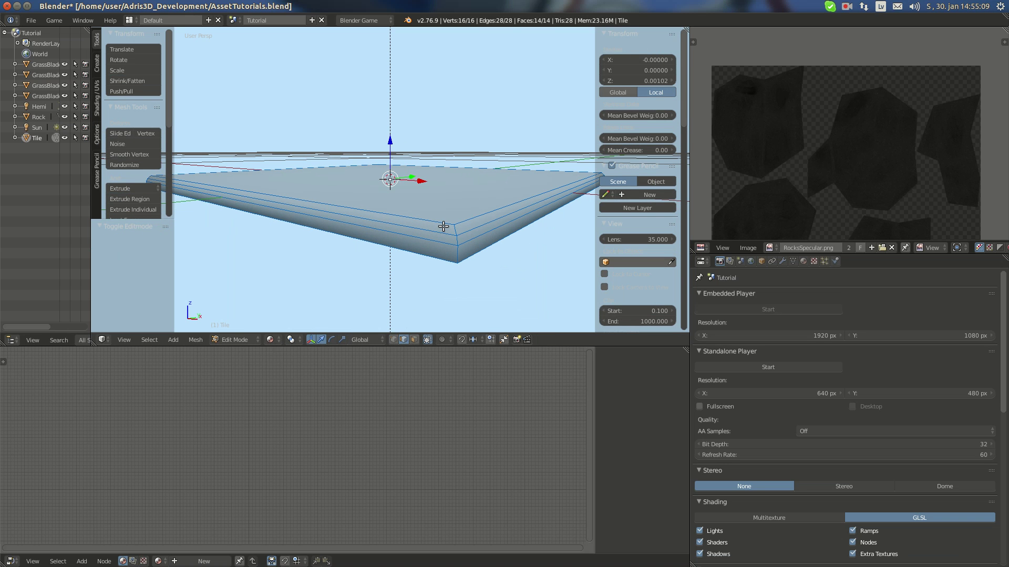
# Select the top face's outline edges, the lower bevel edges and the connecting corner edges around the tile's first two corners.
pyautogui.rightClick(444, 226)
pyautogui.keyDown('shift'); pyautogui.rightClick(458, 252); pyautogui.keyUp('shift')
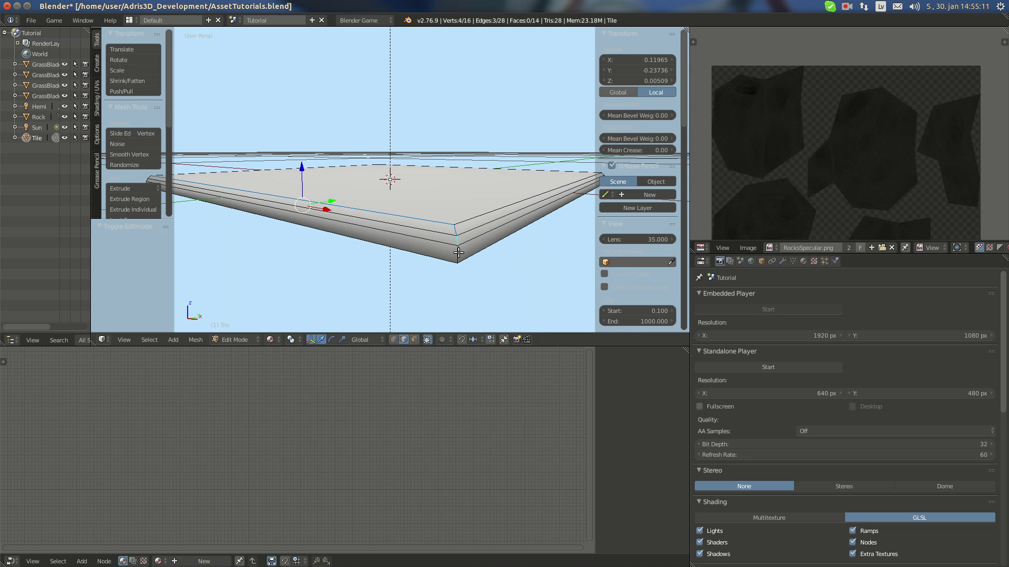
pyautogui.keyDown('shift'); pyautogui.rightClick(470, 217); pyautogui.keyUp('shift')
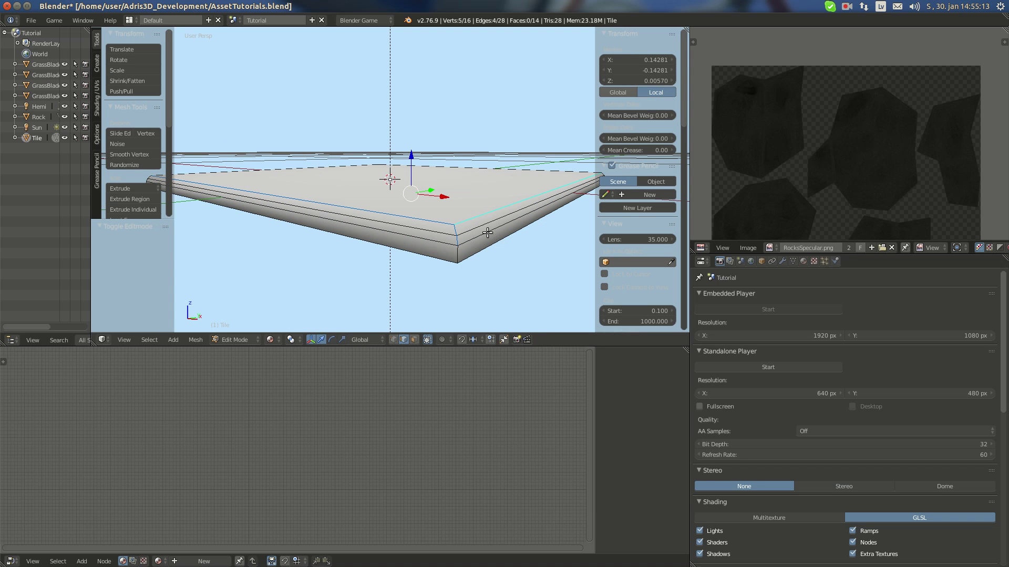
pyautogui.keyDown('shift'); pyautogui.rightClick(481, 234); pyautogui.keyUp('shift')
pyautogui.keyDown('shift'); pyautogui.rightClick(424, 240); pyautogui.keyUp('shift')
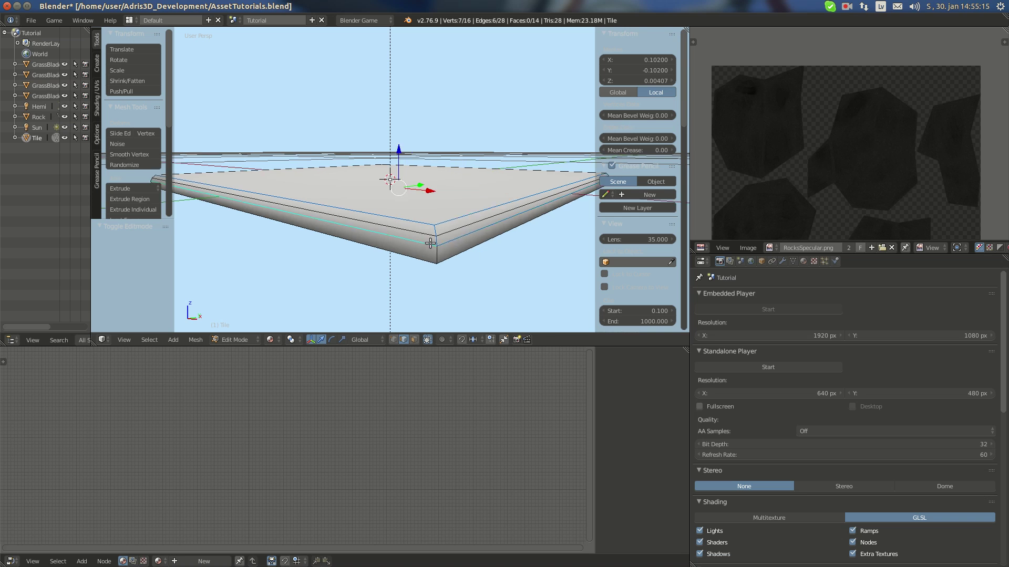
pyautogui.moveTo(432, 243); pyautogui.dragTo(332, 246, button='middle')
pyautogui.keyDown('shift'); pyautogui.rightClick(467, 234); pyautogui.keyUp('shift')
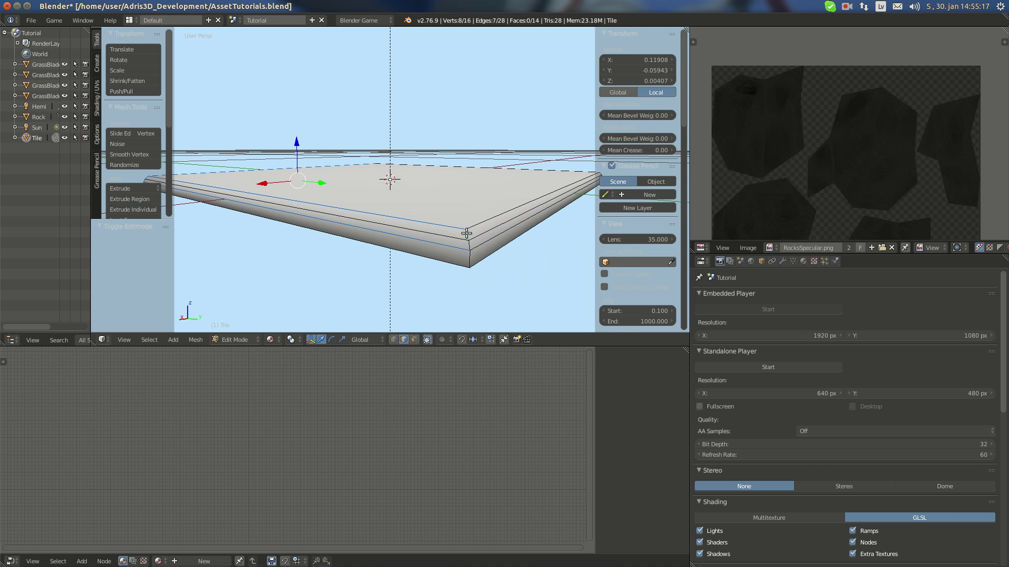
pyautogui.keyDown('shift'); pyautogui.rightClick(476, 244); pyautogui.keyUp('shift')
pyautogui.keyDown('shift'); pyautogui.rightClick(480, 219); pyautogui.keyUp('shift')
# Extend the edge selection around the remaining corners to complete both rims of the bevel and all four corner edges.
pyautogui.moveTo(480, 219); pyautogui.dragTo(376, 223, button='middle')
pyautogui.keyDown('shift'); pyautogui.rightClick(483, 232); pyautogui.keyUp('shift')
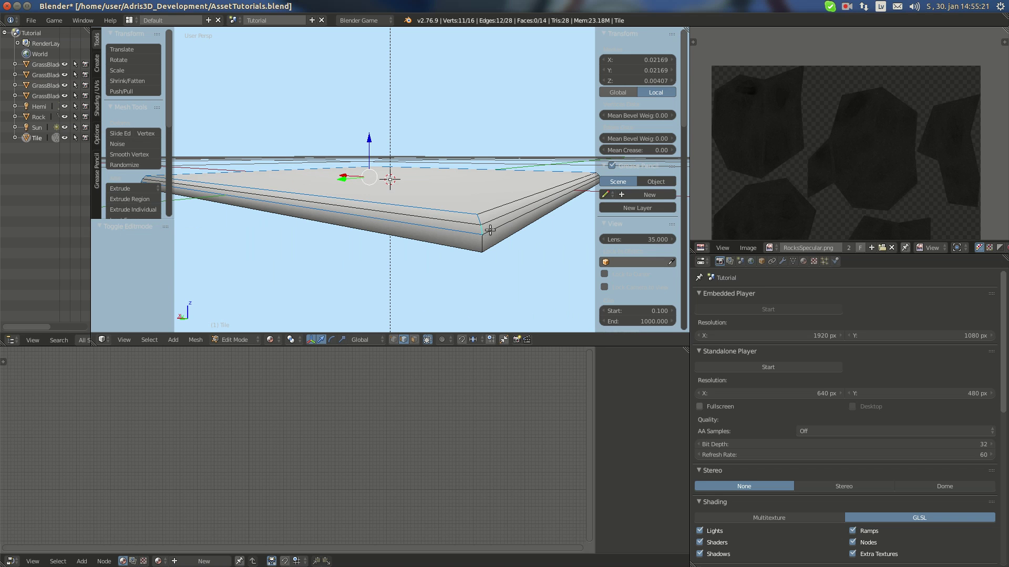
pyautogui.keyDown('shift'); pyautogui.rightClick(489, 230); pyautogui.keyUp('shift')
pyautogui.keyDown('shift'); pyautogui.rightClick(497, 213); pyautogui.keyUp('shift')
pyautogui.keyDown('shift'); pyautogui.rightClick(494, 204); pyautogui.keyUp('shift')
pyautogui.keyDown('shift'); pyautogui.rightClick(510, 214); pyautogui.keyUp('shift')
pyautogui.moveTo(510, 214); pyautogui.dragTo(373, 216, button='middle')
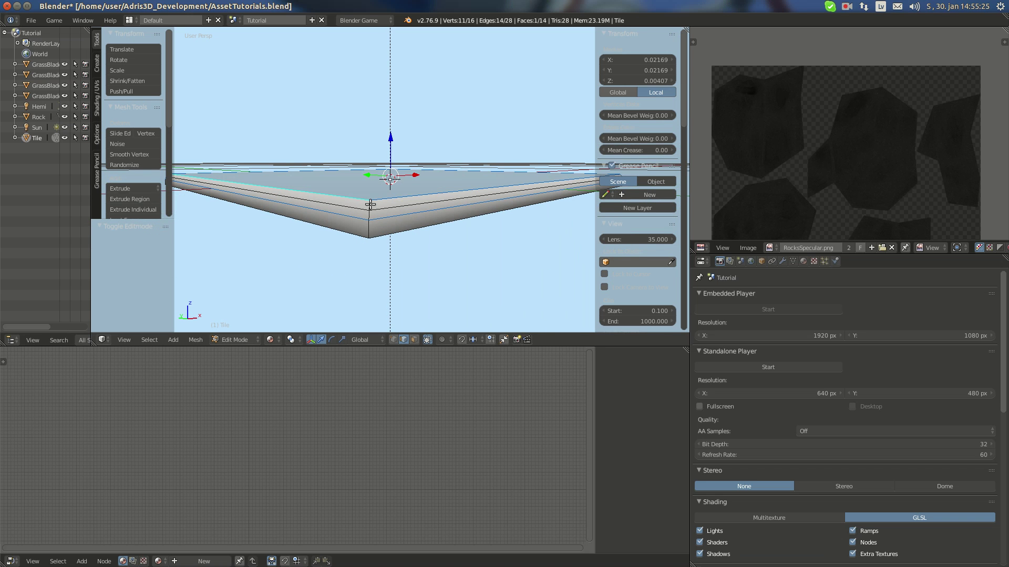
pyautogui.keyDown('shift'); pyautogui.rightClick(371, 209); pyautogui.keyUp('shift')
pyautogui.keyDown('shift'); pyautogui.rightClick(368, 210); pyautogui.keyUp('shift')
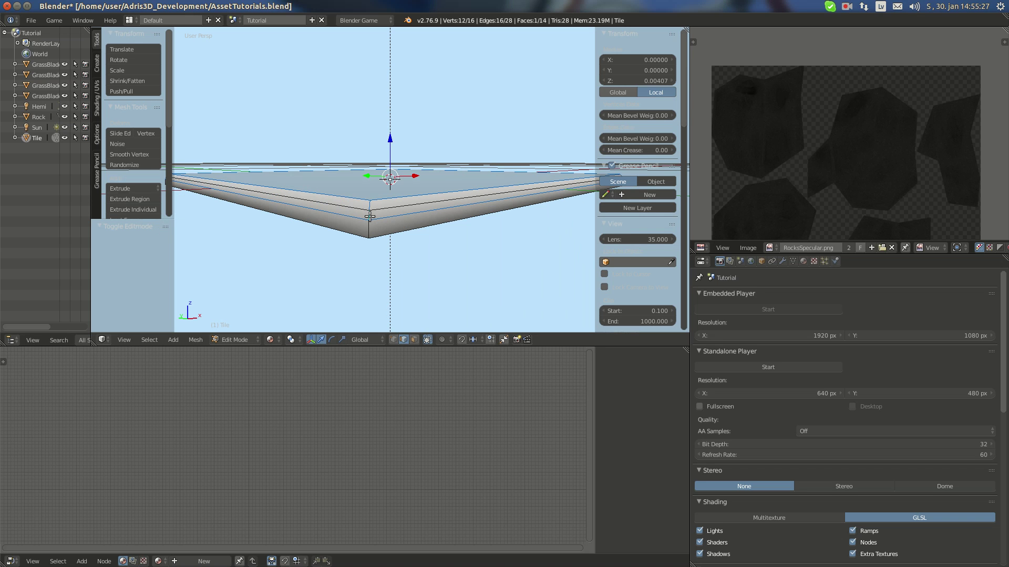
# Bevel the selected rim and corner edges with one segment at an offset of about 0.0007, and return to Object Mode.
pyautogui.press('w')
pyautogui.click(342, 348)
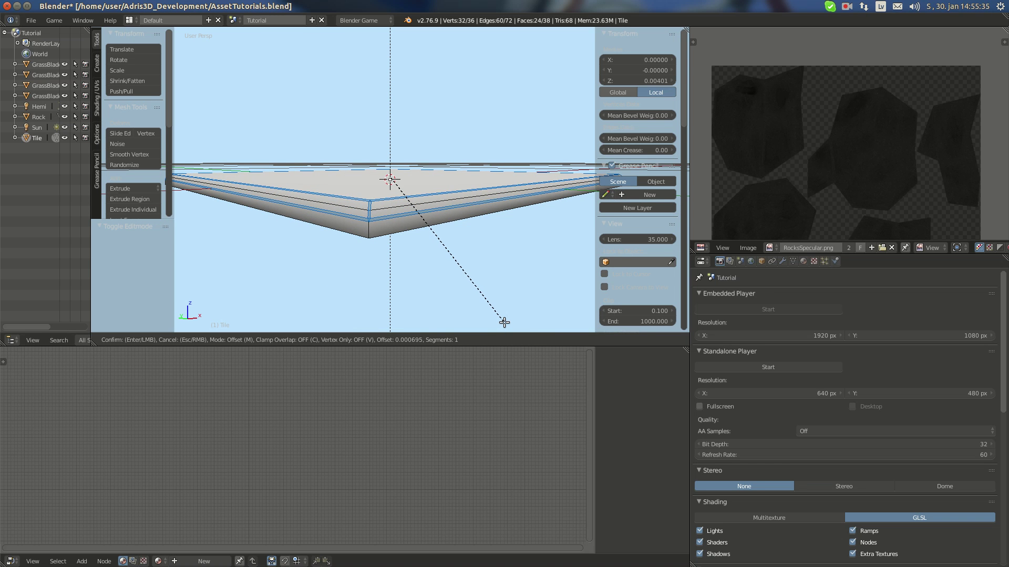
pyautogui.click(505, 322)
pyautogui.press('a')
pyautogui.press('Tab')
pyautogui.scroll(-2, 350, 237)
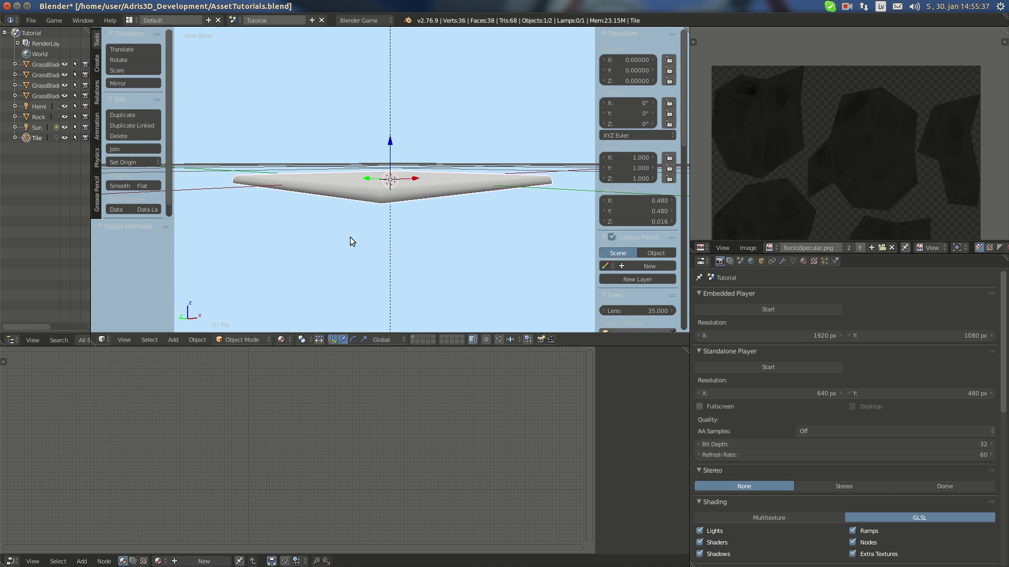
pyautogui.moveTo(350, 237); pyautogui.dragTo(427, 252, button='middle')
pyautogui.press('Tab')
pyautogui.scroll(1, 348, 264)
pyautogui.press('Tab')
# Try one Simple and one Catmull-Clark Subdivision Surface modifier on the tile, and remove both.
pyautogui.click(781, 261)
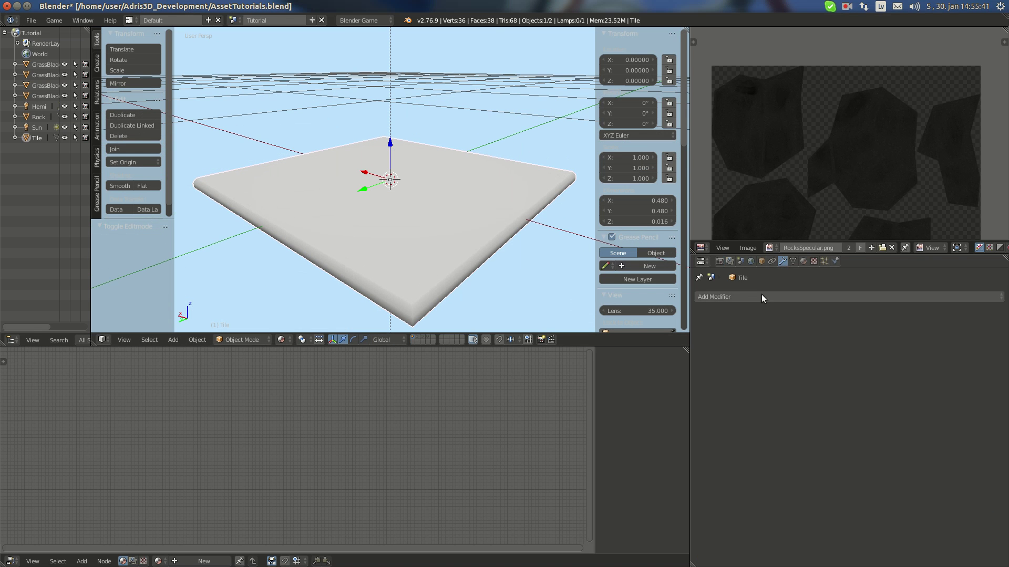
pyautogui.click(761, 295)
pyautogui.click(802, 472)
pyautogui.moveTo(422, 240); pyautogui.dragTo(387, 210, button='middle')
pyautogui.click(915, 345)
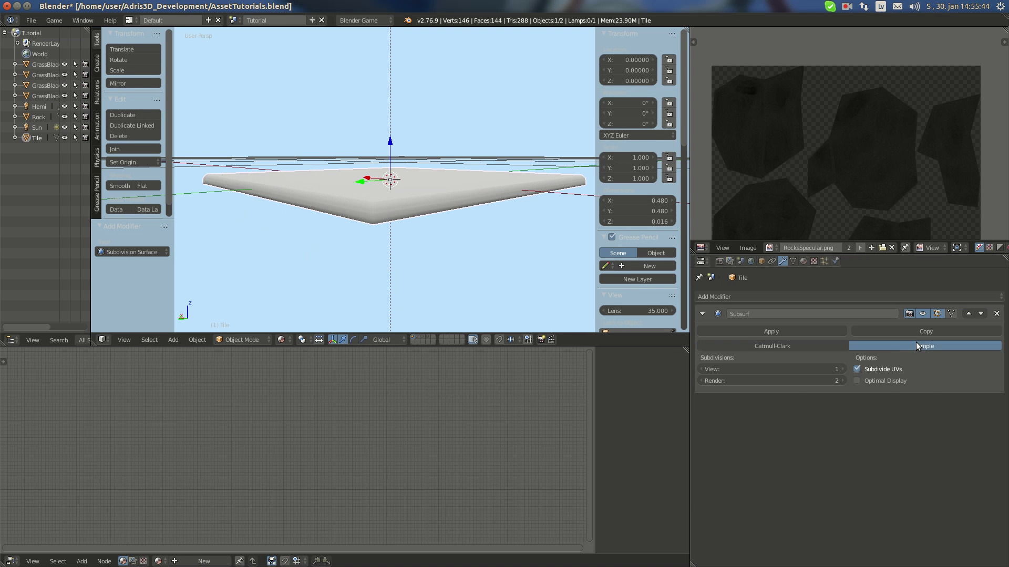
pyautogui.click(764, 294)
pyautogui.click(793, 471)
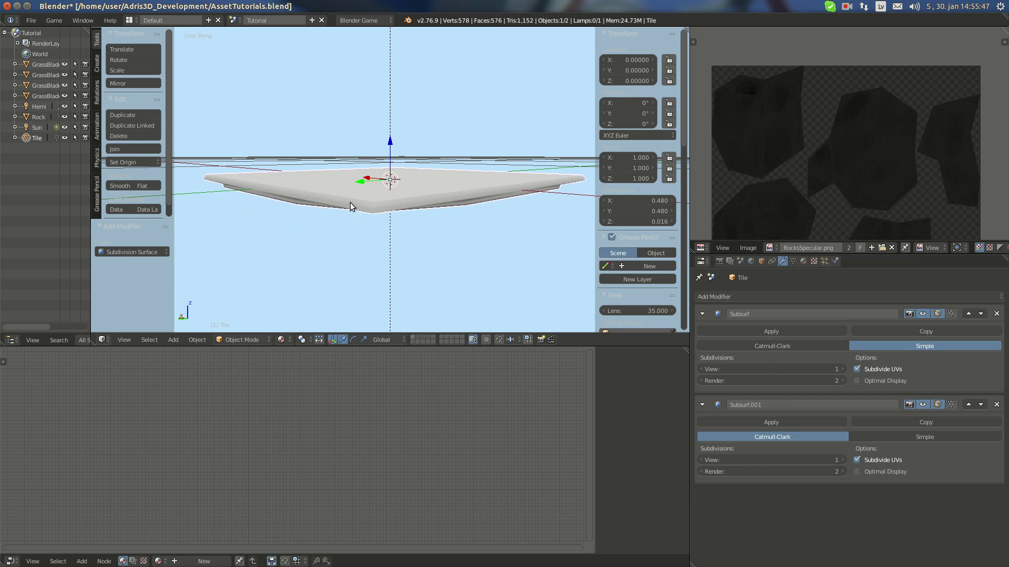
pyautogui.moveTo(350, 206); pyautogui.dragTo(407, 174, button='middle')
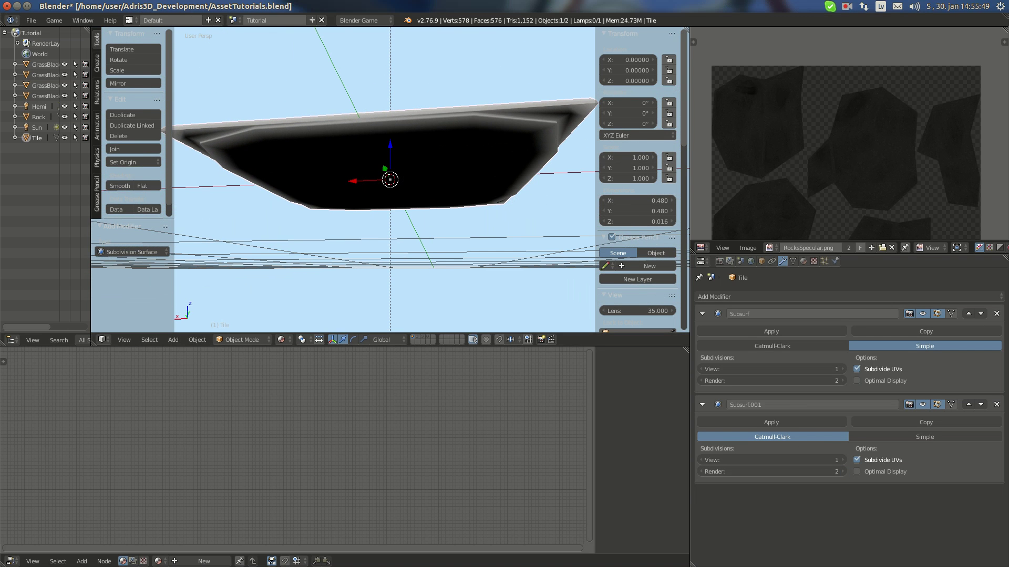
pyautogui.click(996, 404)
pyautogui.click(998, 317)
# Add three evenly spaced loop cuts across the tile in one direction.
pyautogui.press('Tab')
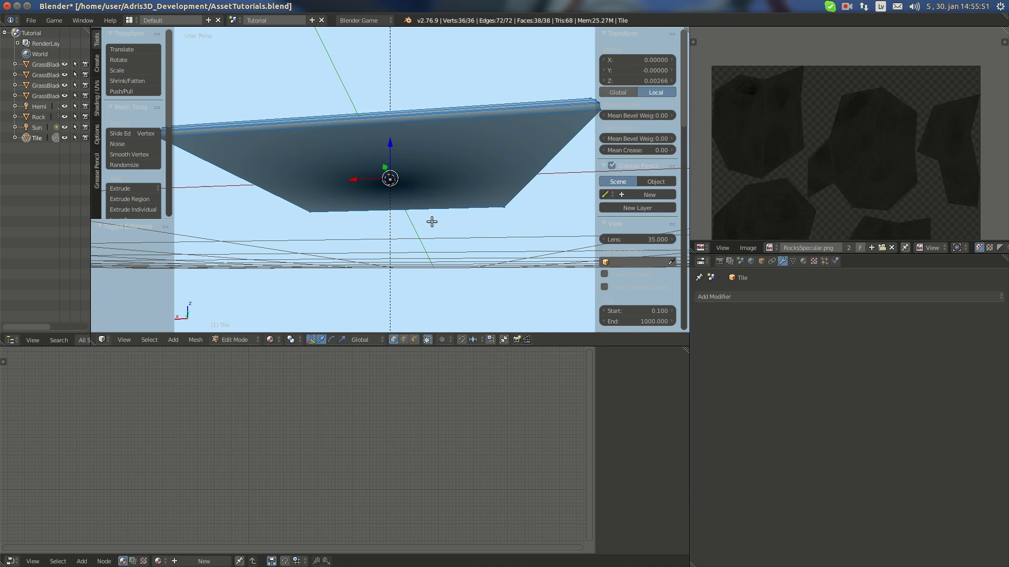
pyautogui.moveTo(431, 221)
pyautogui.mouseDown(button='middle')
pyautogui.moveTo(461, 282)
pyautogui.moveTo(447, 216)
pyautogui.mouseUp(button='middle')
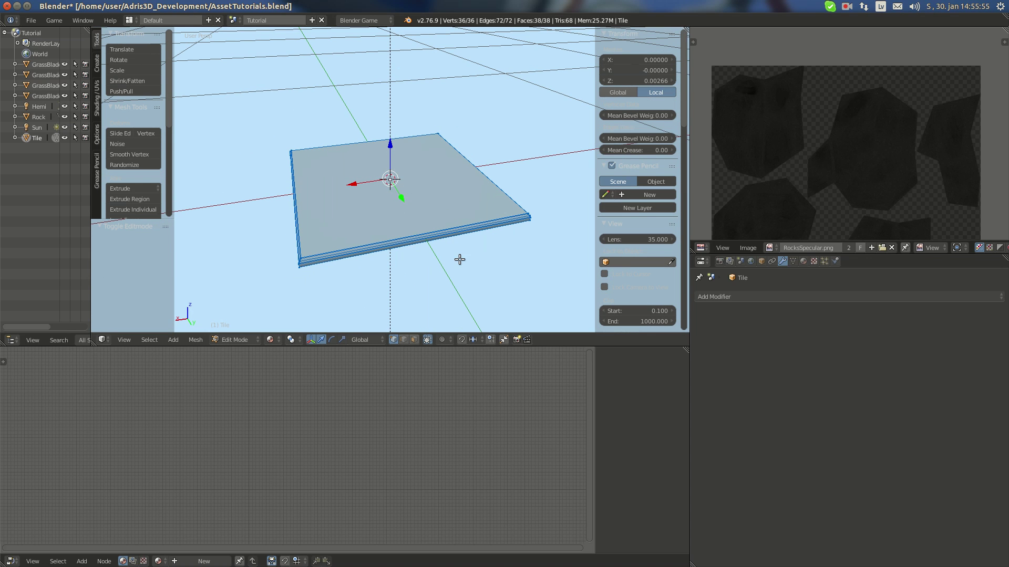
pyautogui.hotkey('ctrl', 'r')
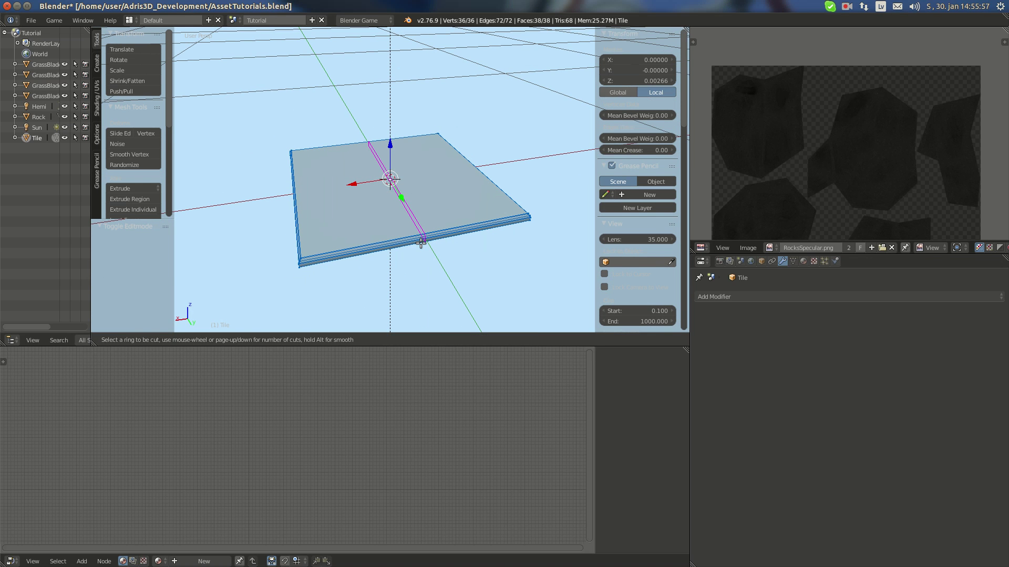
pyautogui.press('3')
pyautogui.click(420, 242)
pyautogui.rightClick(418, 243)
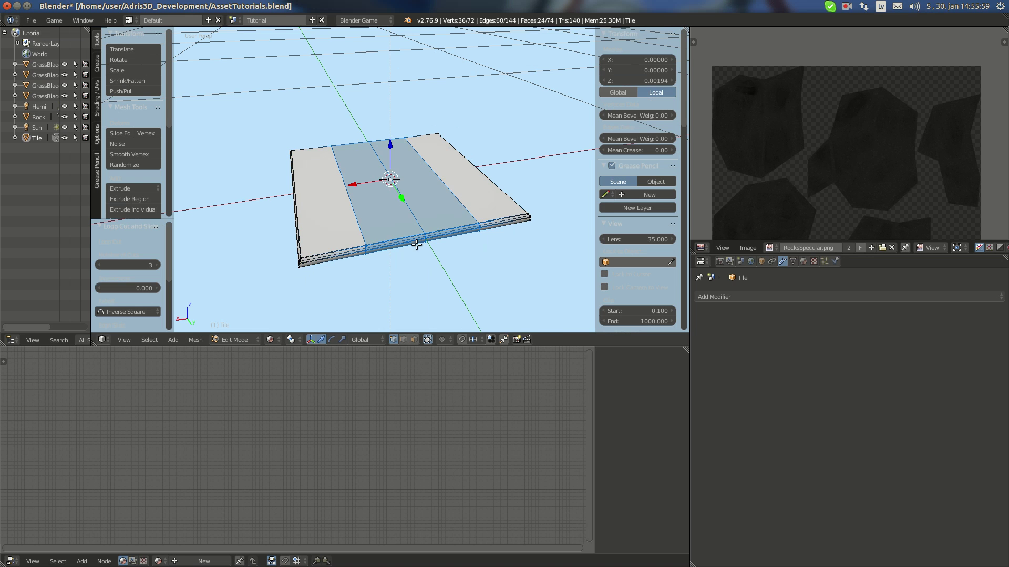
# Add three evenly spaced loop cuts across the tile in the perpendicular direction to form a four-by-four grid.
pyautogui.moveTo(419, 243); pyautogui.dragTo(388, 234, button='middle')
pyautogui.press('a')
pyautogui.hotkey('ctrl', 'r')
pyautogui.press('3')
pyautogui.click(378, 252)
pyautogui.rightClick(379, 253)
pyautogui.press('a')
pyautogui.press('Tab')
pyautogui.scroll(-3, 407, 214)
pyautogui.scroll(4, 395, 218)
# Lower the vertex at the centre of the top face by about 0.0005 along Z.
pyautogui.press('Tab')
pyautogui.rightClick(381, 177)
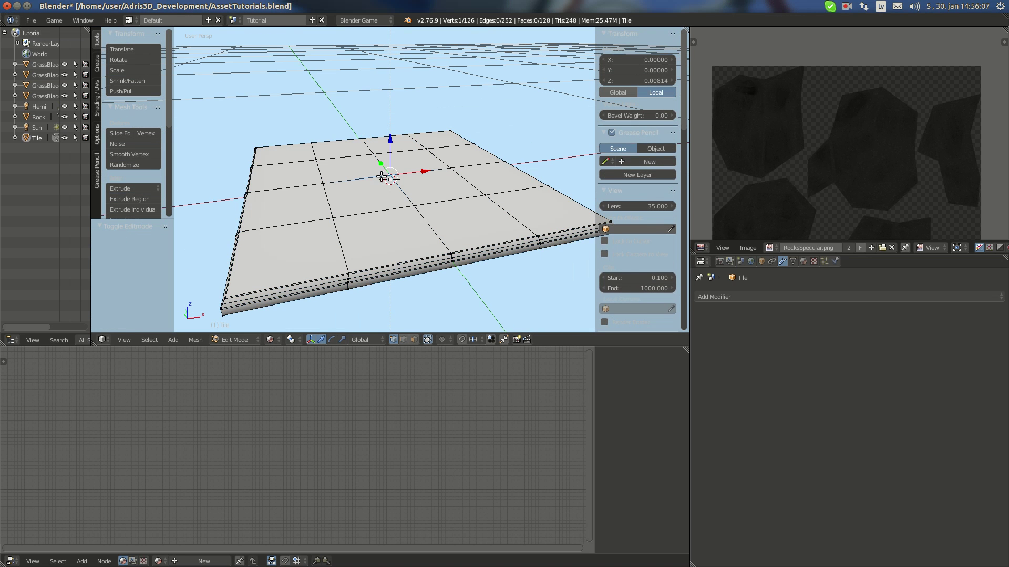
pyautogui.press('g')
pyautogui.press('z')
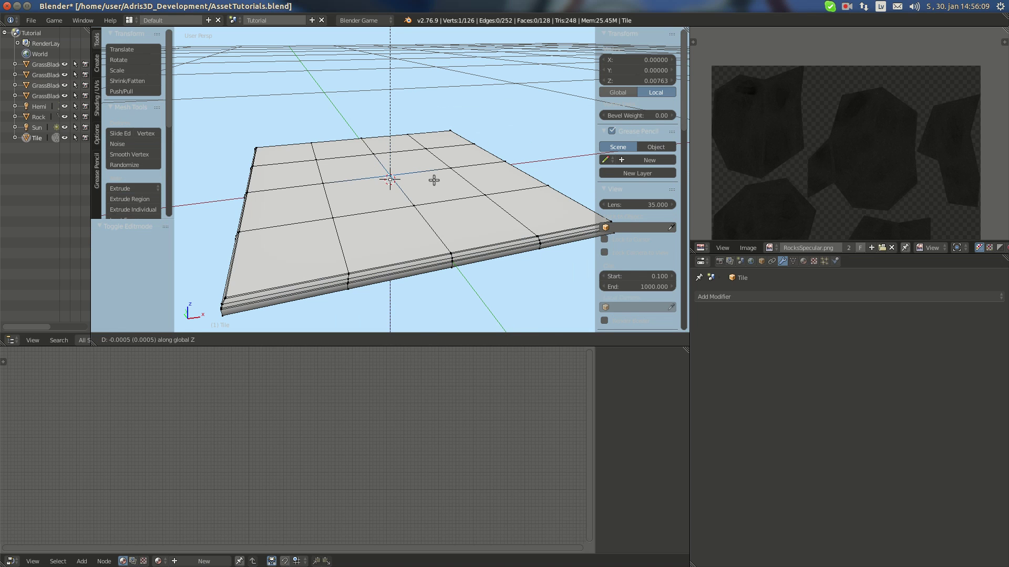
pyautogui.click(434, 182)
pyautogui.press('Tab')
# Select the eight top-face vertices surrounding the centre and scale them outward uniformly by about 1.094.
pyautogui.moveTo(425, 241); pyautogui.dragTo(397, 254, button='middle')
pyautogui.press('Tab')
pyautogui.rightClick(466, 224)
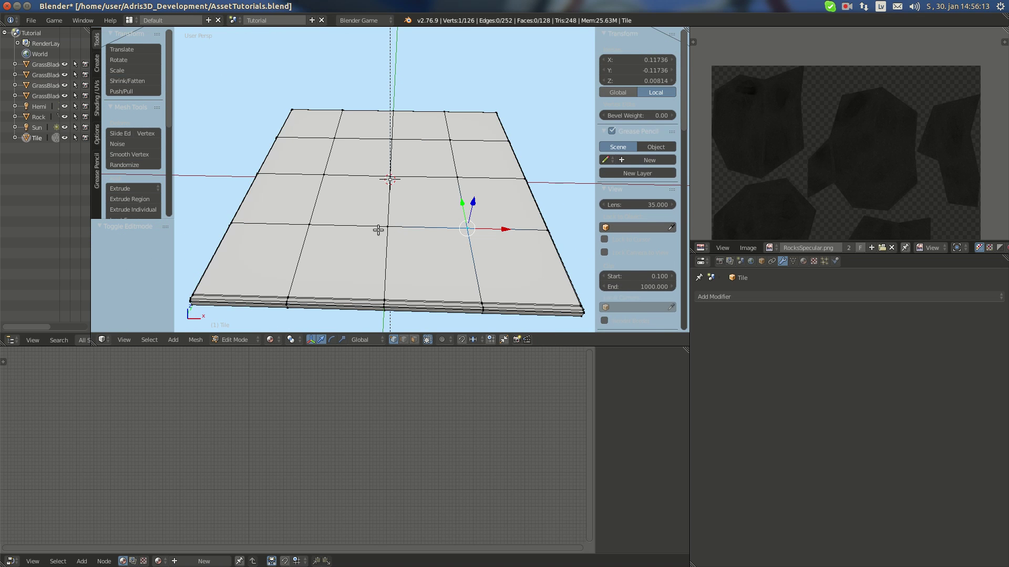
pyautogui.keyDown('shift'); pyautogui.rightClick(380, 230); pyautogui.keyUp('shift')
pyautogui.keyDown('shift'); pyautogui.rightClick(318, 219); pyautogui.keyUp('shift')
pyautogui.keyDown('shift'); pyautogui.click(324, 175); pyautogui.keyUp('shift')
pyautogui.keyDown('shift'); pyautogui.rightClick(334, 138); pyautogui.keyUp('shift')
pyautogui.keyDown('shift'); pyautogui.rightClick(450, 138); pyautogui.keyUp('shift')
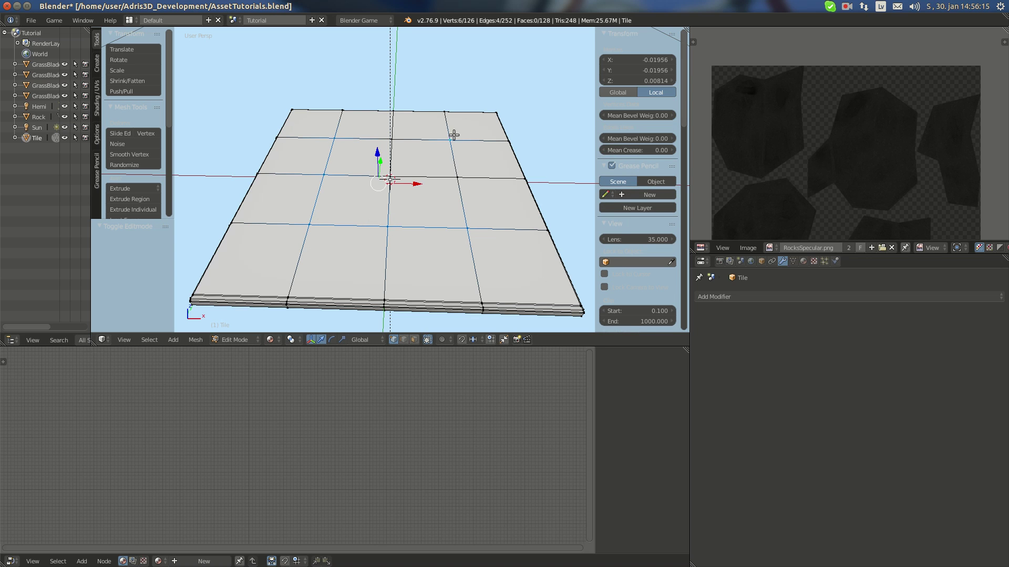
pyautogui.keyDown('shift'); pyautogui.rightClick(391, 139); pyautogui.keyUp('shift')
pyautogui.keyDown('shift'); pyautogui.rightClick(458, 177); pyautogui.keyUp('shift')
pyautogui.press('s')
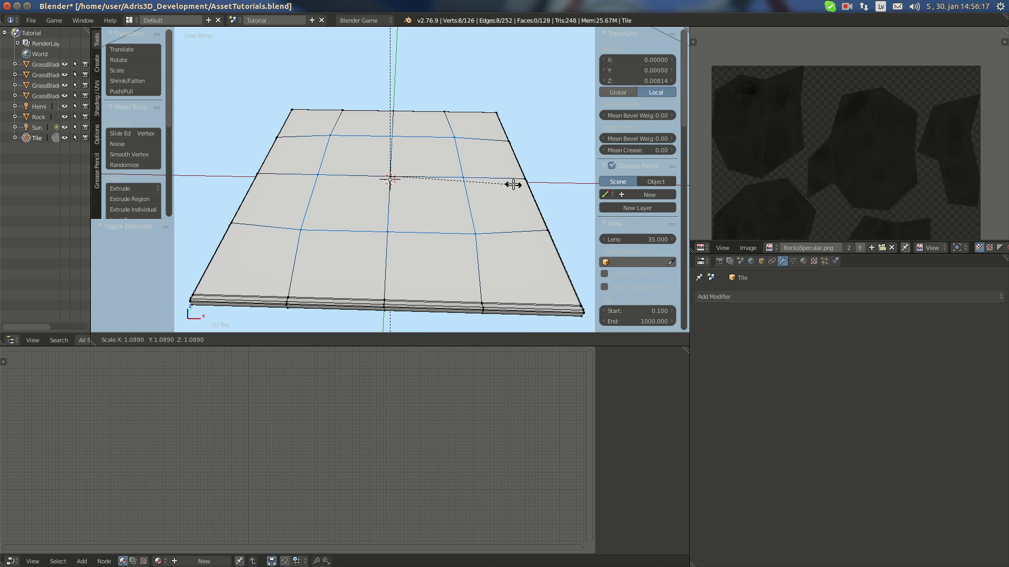
pyautogui.click(513, 184)
# Raise the ring of eight vertices around the centre slightly along Z and clear the selection.
pyautogui.moveTo(469, 209); pyautogui.dragTo(462, 165, button='middle')
pyautogui.press('g')
pyautogui.press('z')
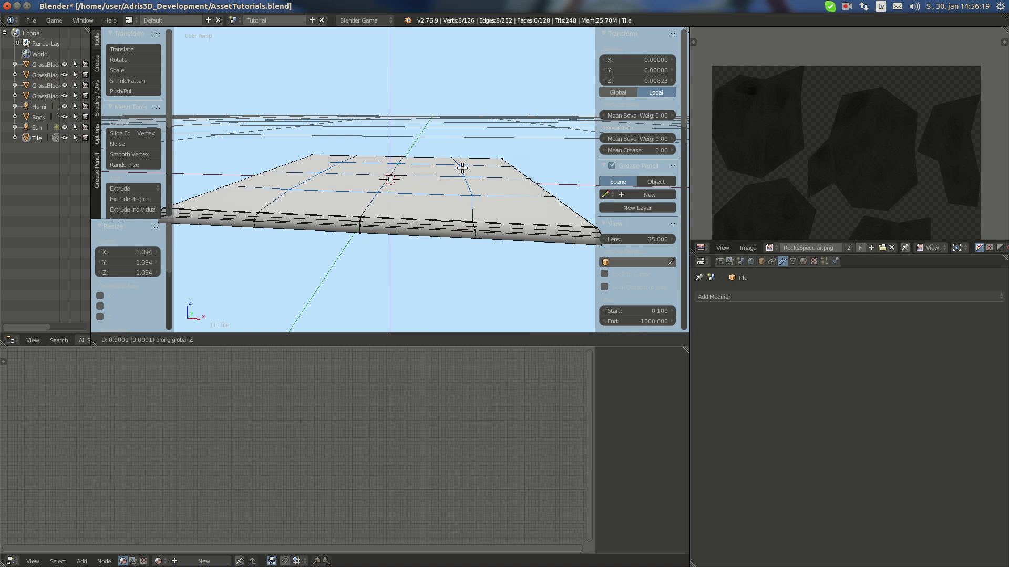
pyautogui.rightClick(462, 167)
pyautogui.press('g')
pyautogui.press('z')
pyautogui.click(460, 153)
pyautogui.moveTo(485, 181); pyautogui.dragTo(466, 172, button='middle')
pyautogui.press('a')
# Switch the viewport to wireframe shading with nothing selected on the tile mesh.
pyautogui.moveTo(423, 210); pyautogui.dragTo(512, 215, button='middle')
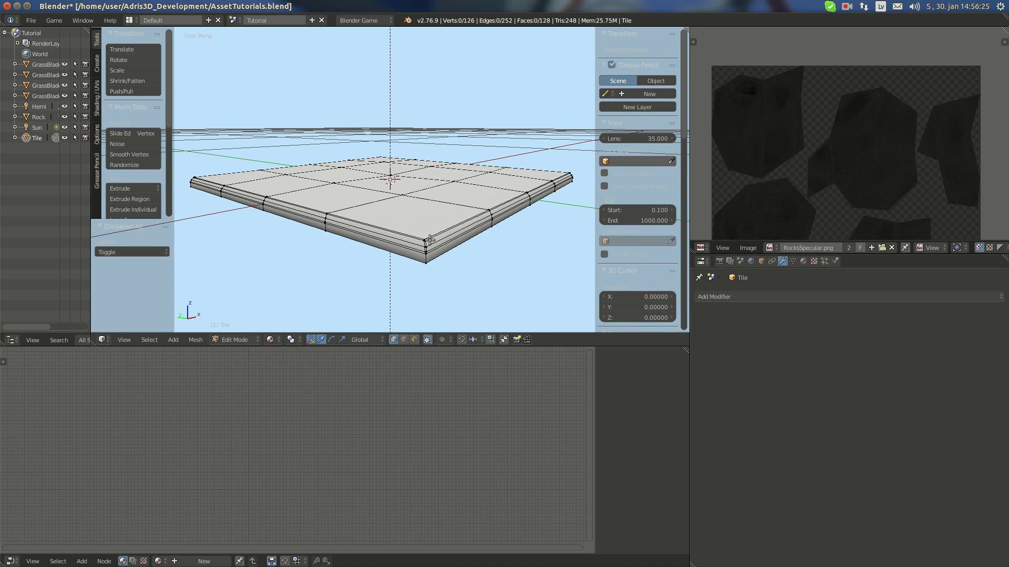
pyautogui.press('a')
pyautogui.press('a')
pyautogui.press('z')
pyautogui.press('z')
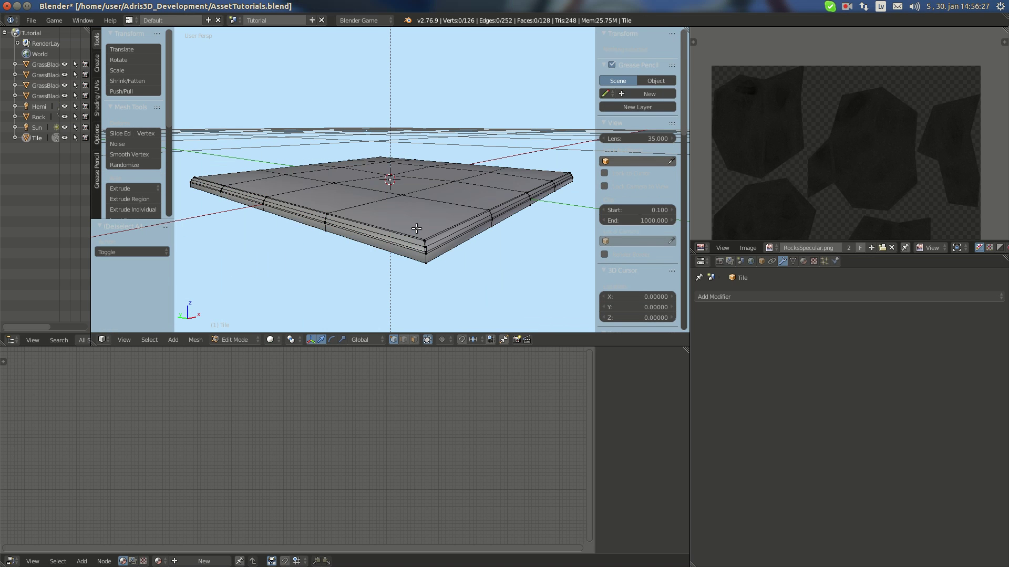
pyautogui.press('z')
# Select all the vertices at the tile's four bevelled corners, from the top face down to the bottom.
pyautogui.moveTo(436, 264); pyautogui.dragTo(450, 267)
pyautogui.moveTo(451, 265); pyautogui.dragTo(380, 257, button='middle')
pyautogui.press('b')
pyautogui.moveTo(358, 236); pyautogui.dragTo(435, 265)
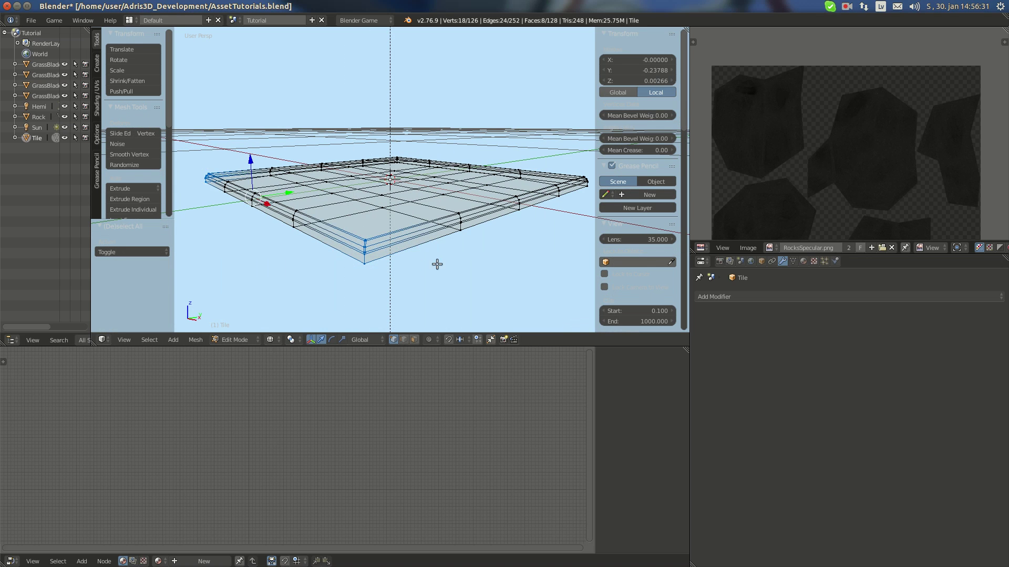
pyautogui.moveTo(437, 264); pyautogui.dragTo(366, 264, button='middle')
pyautogui.press('b')
pyautogui.moveTo(419, 238); pyautogui.dragTo(440, 272)
pyautogui.moveTo(440, 272); pyautogui.dragTo(489, 293, button='middle')
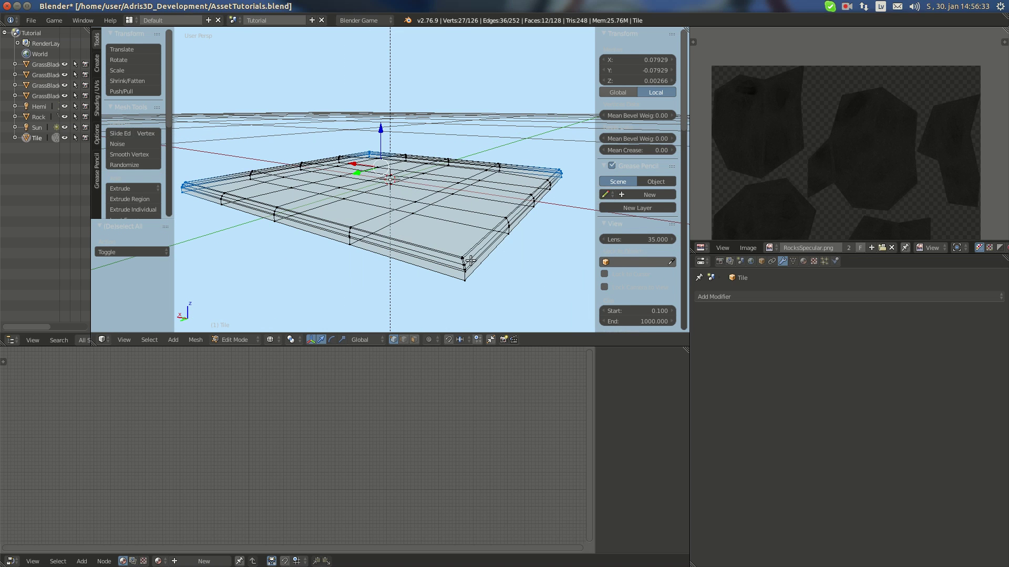
pyautogui.keyDown('shift'); pyautogui.rightClick(481, 288); pyautogui.keyUp('shift')
# Return the viewport to material shading, scale the four corners inward uniformly by about 0.996, and check the shape.
pyautogui.click(279, 341)
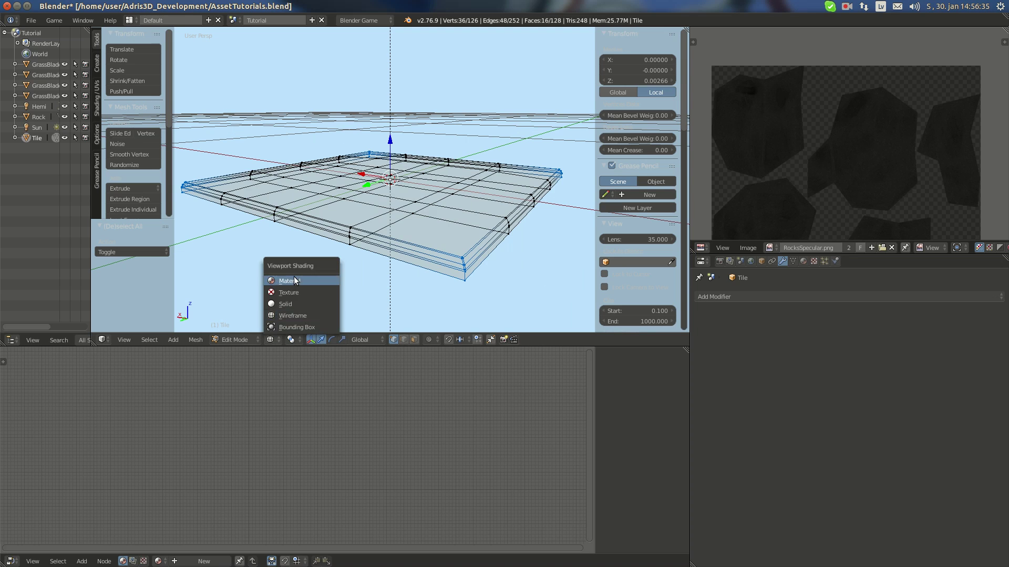
pyautogui.click(287, 311)
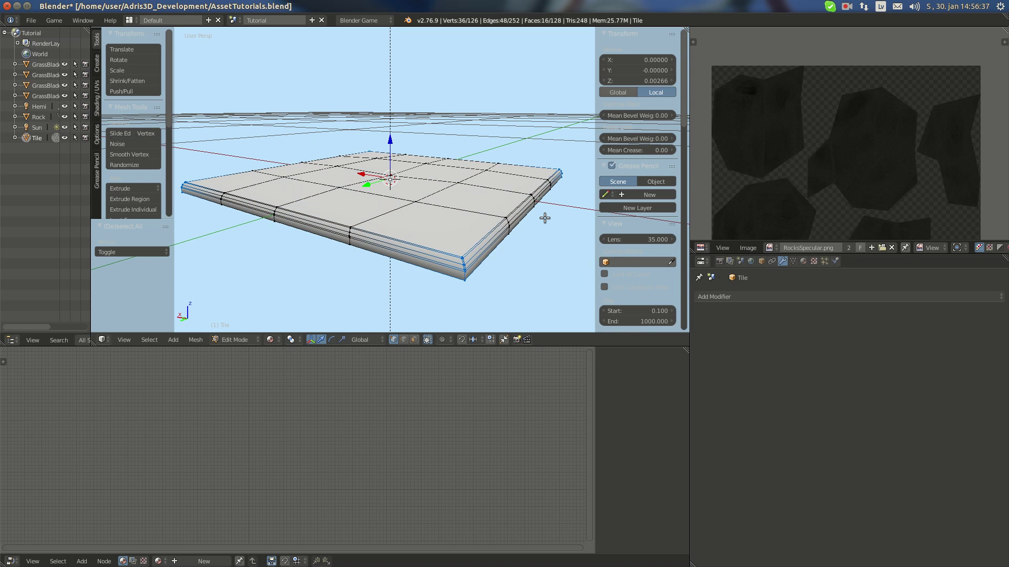
pyautogui.press('s')
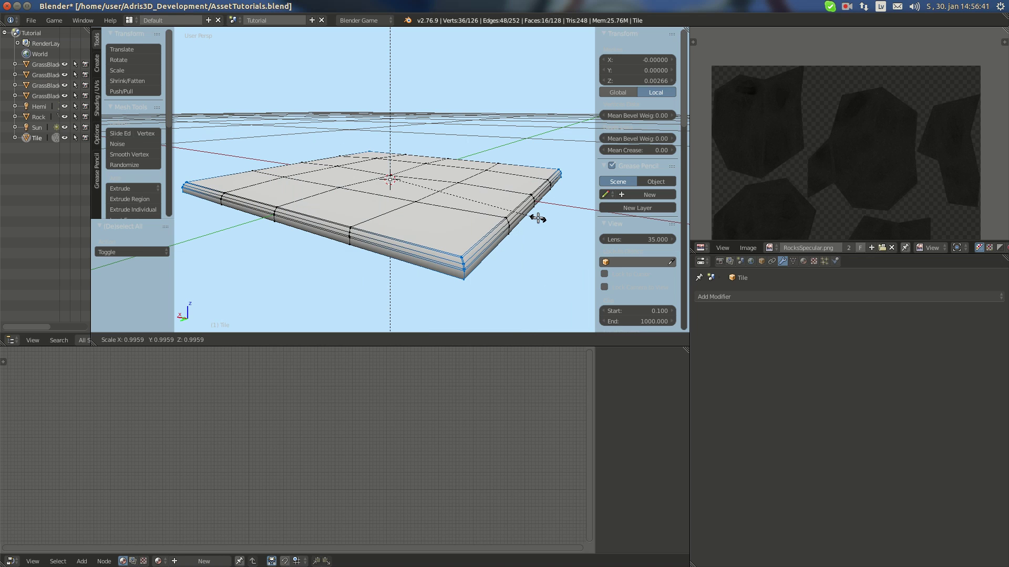
pyautogui.click(535, 217)
pyautogui.press('a')
pyautogui.press('Tab')
pyautogui.moveTo(384, 245); pyautogui.dragTo(430, 240, button='middle')
pyautogui.press('Tab')
pyautogui.scroll(1, 430, 240)
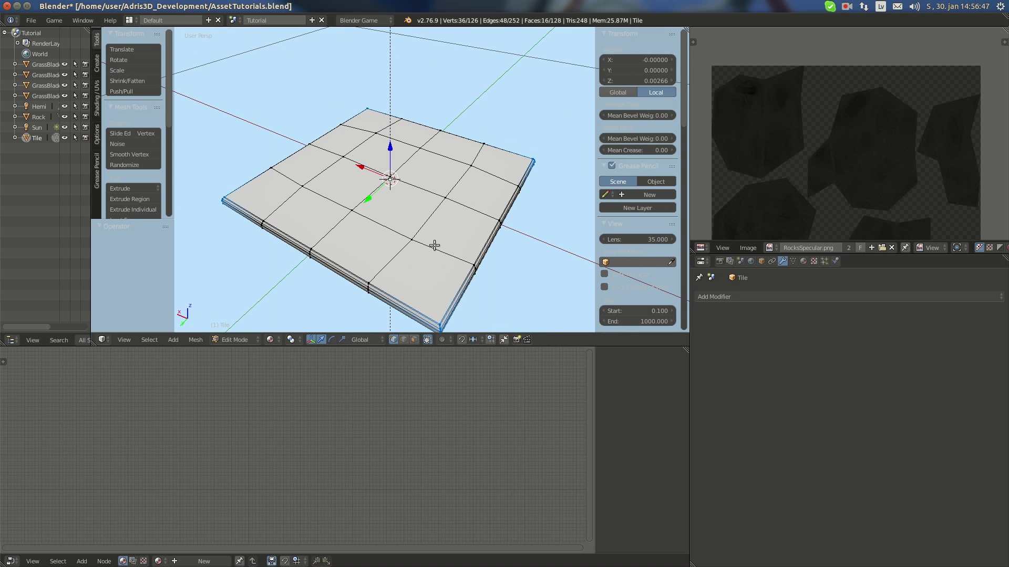
# Make one more slight uniform scaling of the four corners, and select the whole mesh.
pyautogui.press('s')
pyautogui.click(436, 245)
pyautogui.press('a')
pyautogui.press('a')
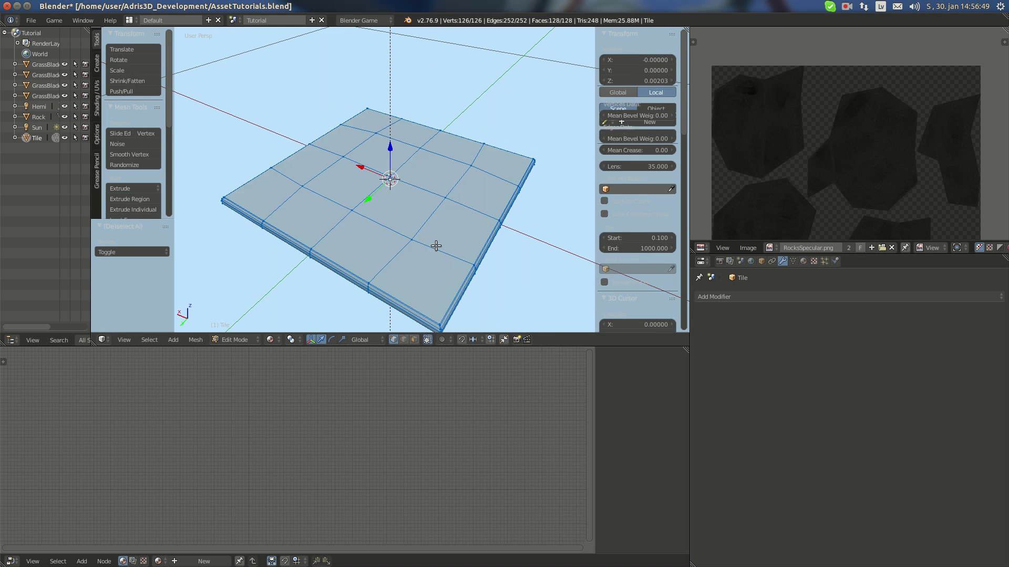
pyautogui.press('Tab')
pyautogui.scroll(-2, 435, 246)
pyautogui.moveTo(436, 245); pyautogui.dragTo(459, 255, button='middle')
pyautogui.press('w')
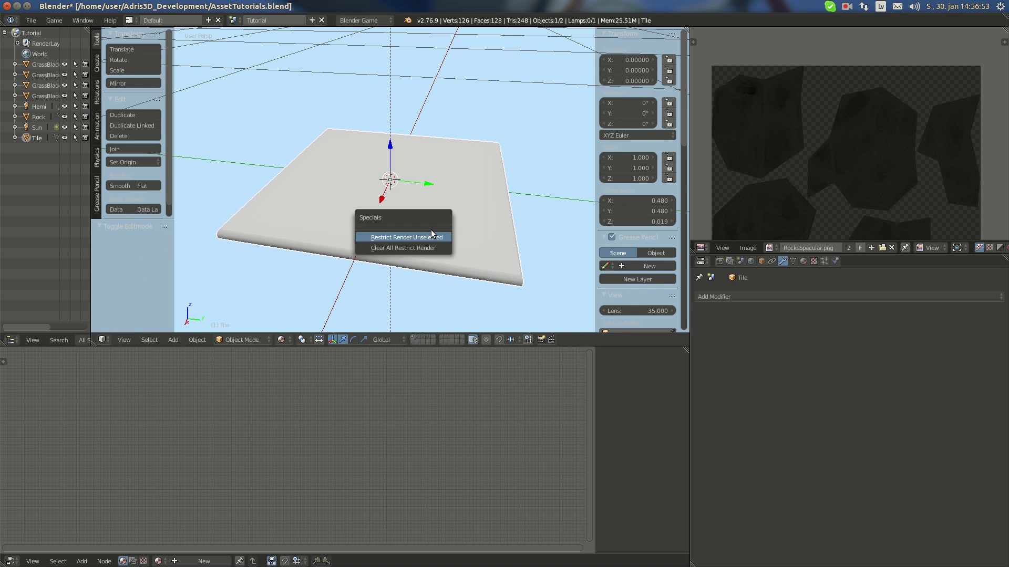
pyautogui.press('Tab')
# Unwrap the whole tile mesh from the top orthographic view with Project from View (Bounds), and return to object mode in perspective.
pyautogui.press('KP_7')
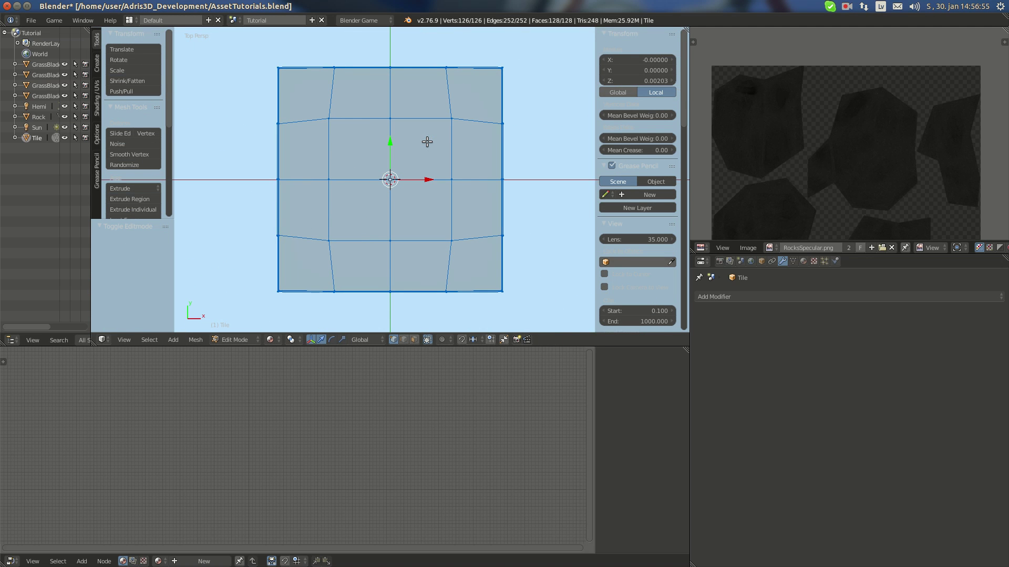
pyautogui.press('u')
pyautogui.press('KP_5')
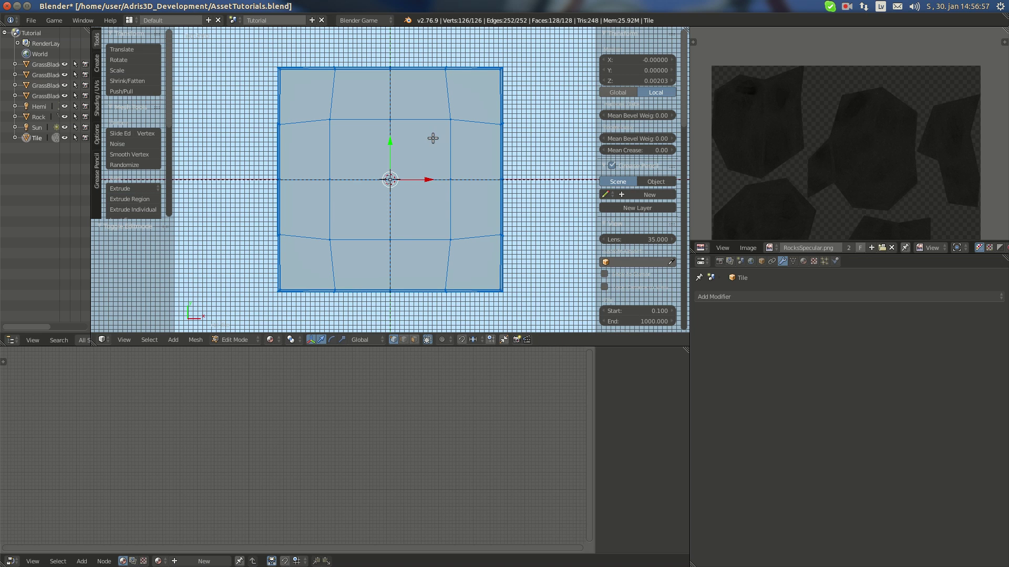
pyautogui.press('u')
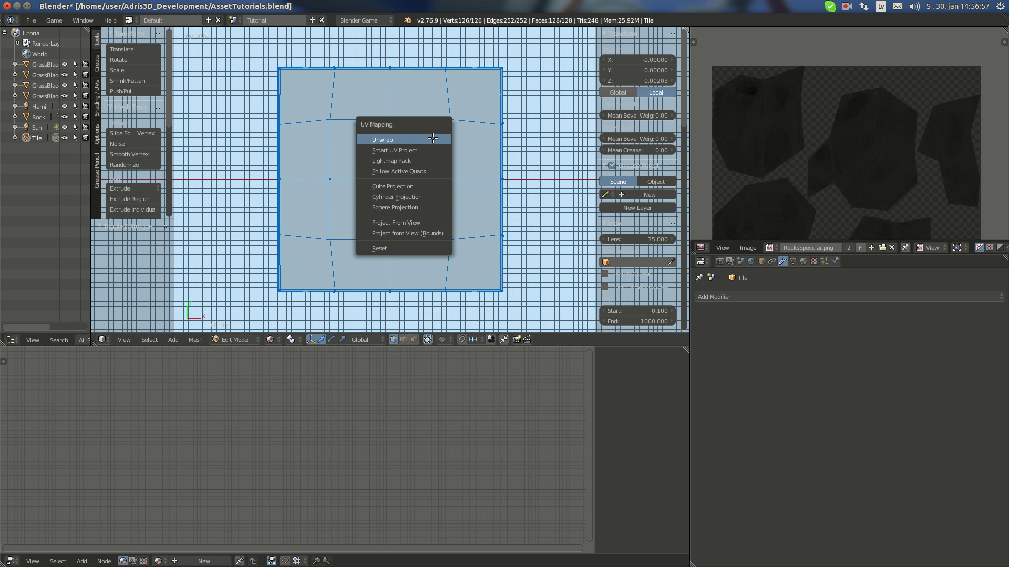
pyautogui.click(434, 233)
pyautogui.press('KP_5')
pyautogui.press('Tab')
pyautogui.moveTo(446, 184); pyautogui.dragTo(221, 179, button='middle')
# Switch to the Chromium browser and run a Google image search for "tile".
pyautogui.moveTo(1, 60)
pyautogui.click(17, 84)
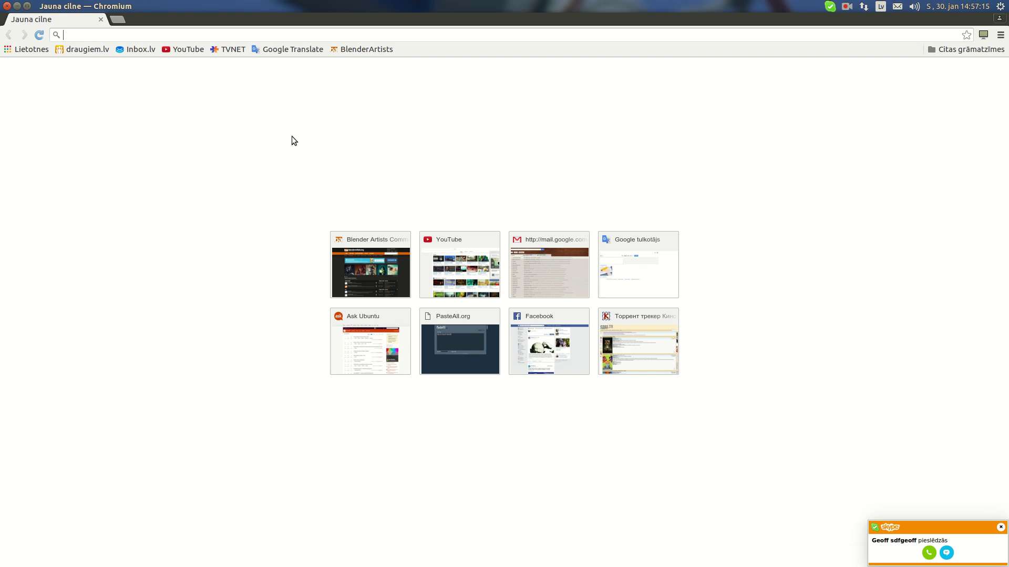
pyautogui.write('tile')
pyautogui.press('Return')
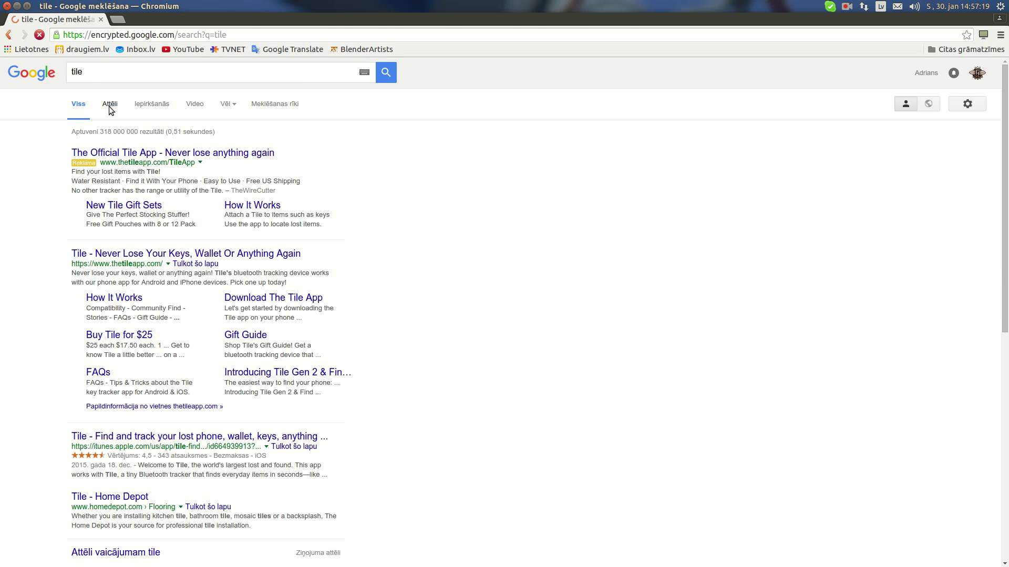
pyautogui.click(110, 104)
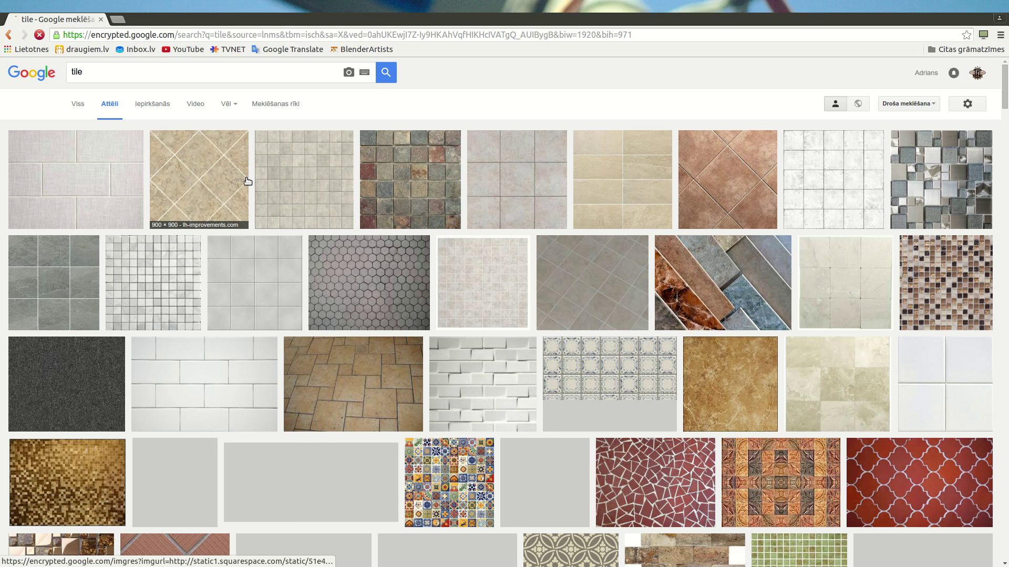
# Preview the brown ceramic tile image from greatfloors.com among the image results.
pyautogui.click(121, 74)
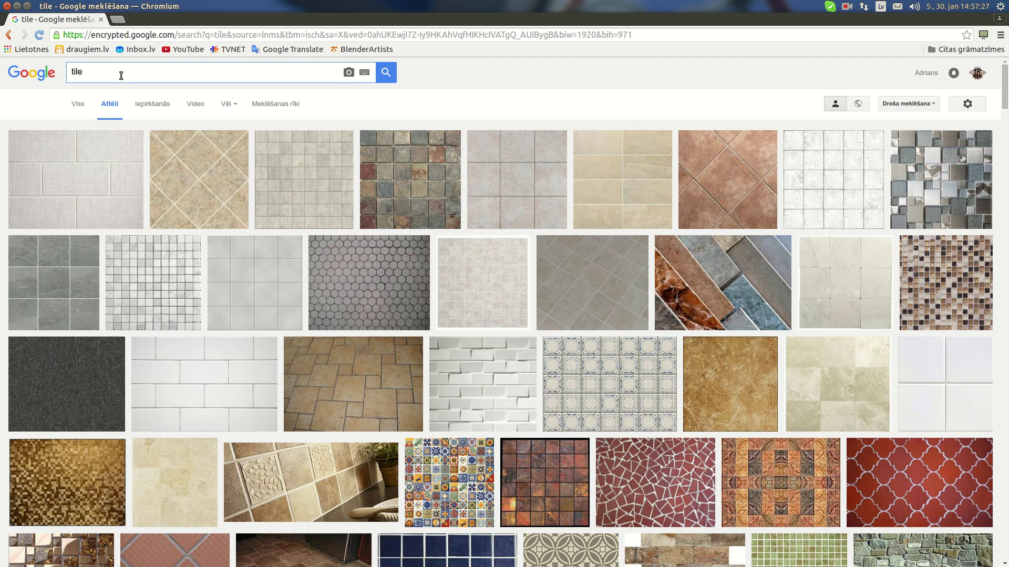
pyautogui.click(734, 367)
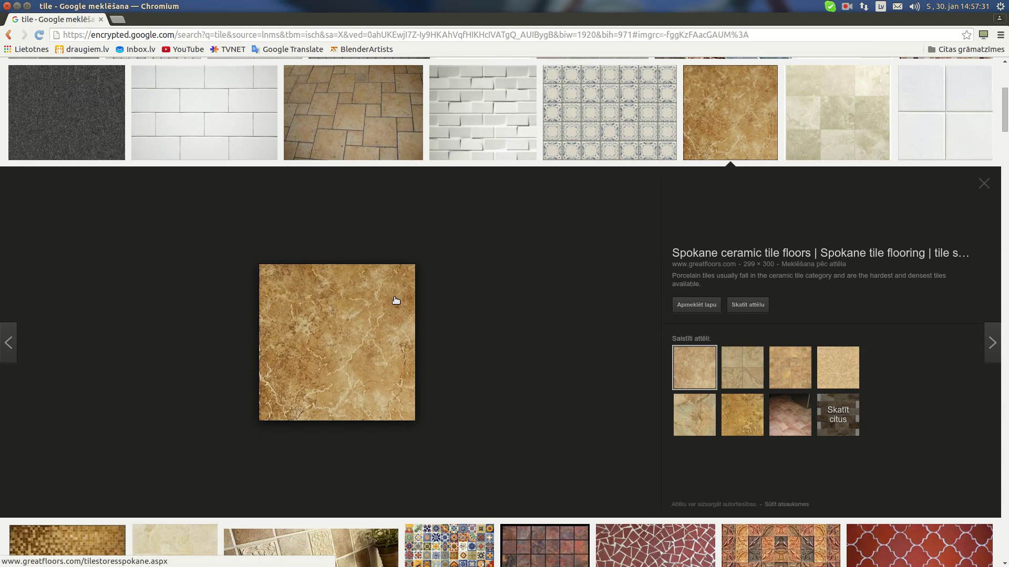
pyautogui.scroll(5, 392, 274)
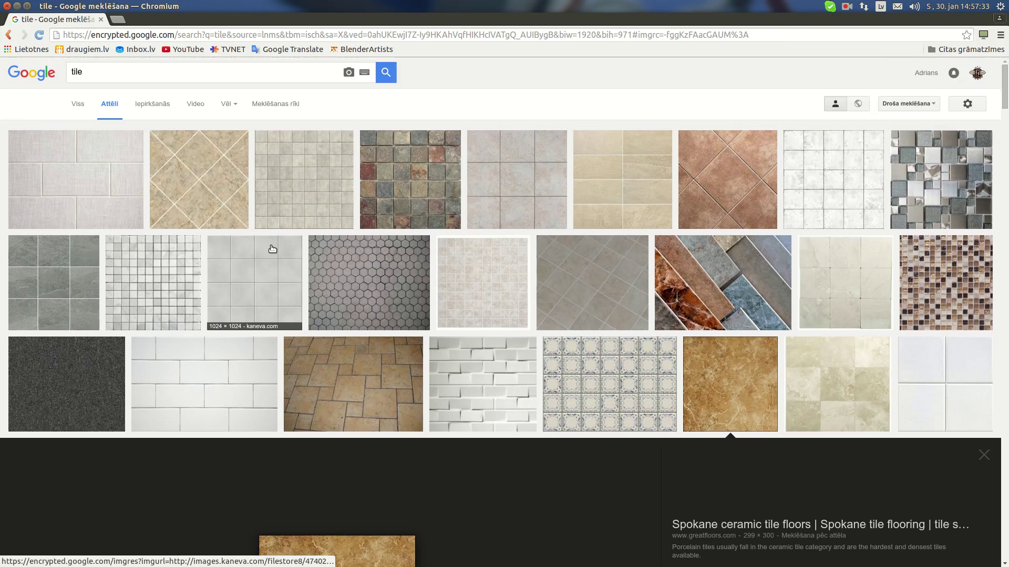
# Refine the image search to "tile royal".
pyautogui.click(149, 71)
pyautogui.write('roys')
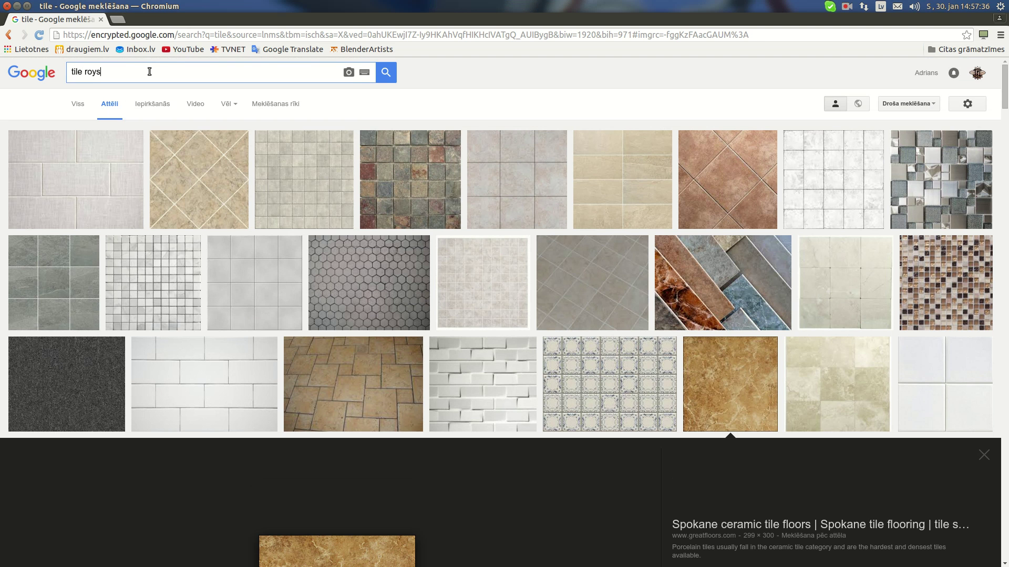
pyautogui.press('BackSpace')
pyautogui.write('al')
pyautogui.press('Return')
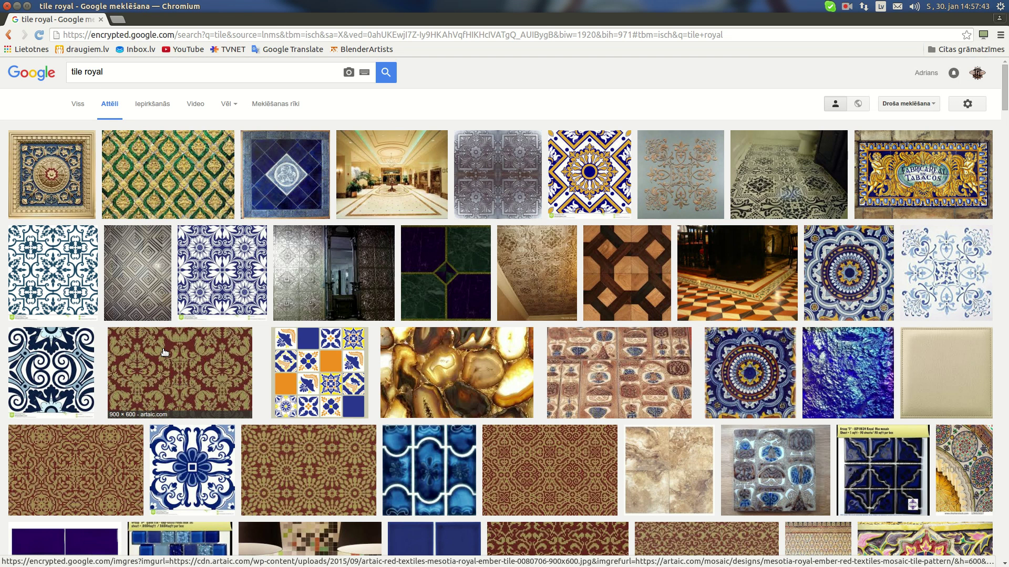
# Replace the second search word so that the image search is for "tile golden".
pyautogui.moveTo(104, 74); pyautogui.dragTo(93, 76)
pyautogui.doubleClick(92, 71)
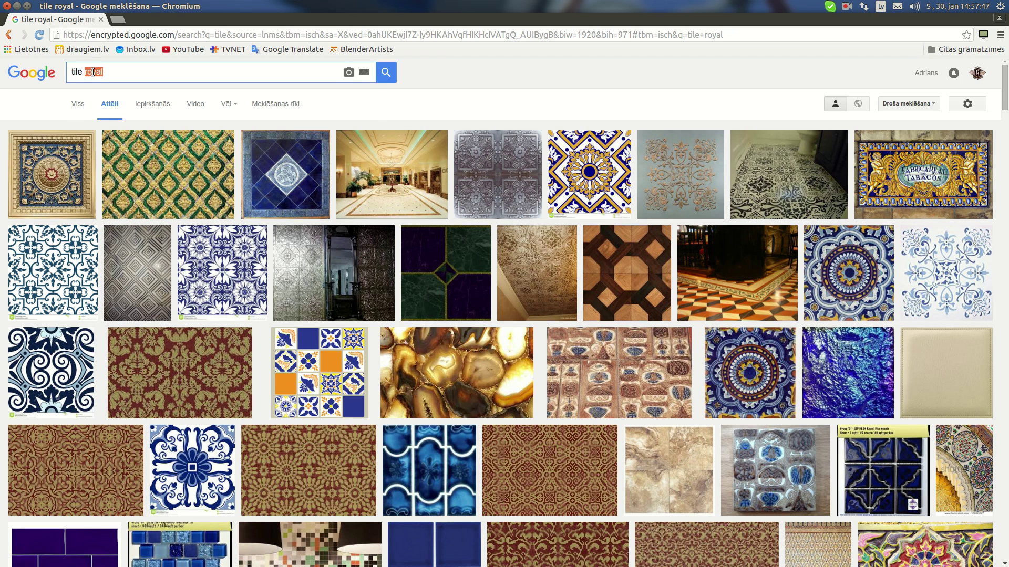
pyautogui.write('golden')
pyautogui.press('Return')
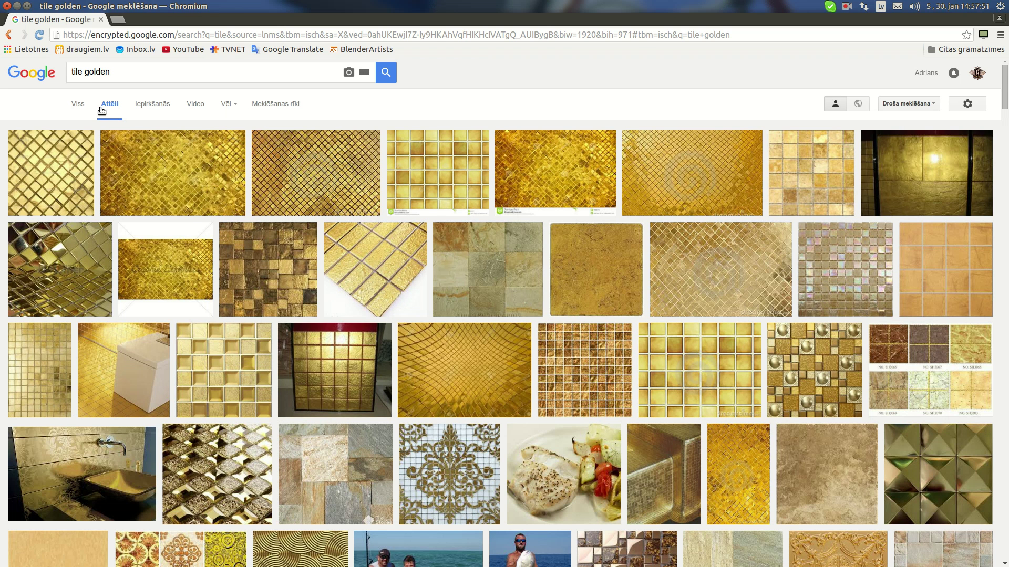
# Reduce the image search to just "tile" and browse the results for a suitable single-tile texture.
pyautogui.click(93, 72)
pyautogui.doubleClick(93, 72)
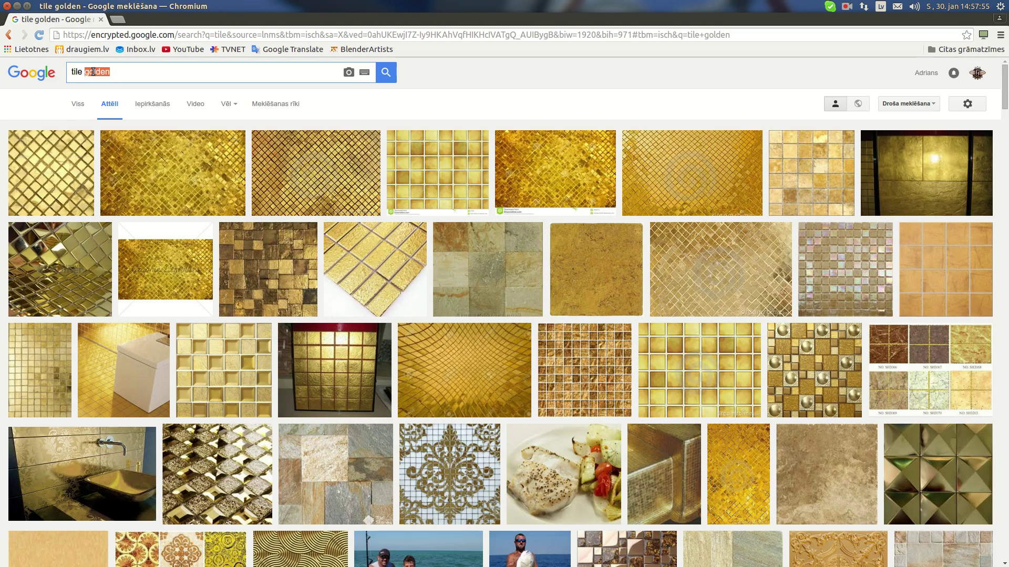
pyautogui.press('BackSpace')
pyautogui.press('Return')
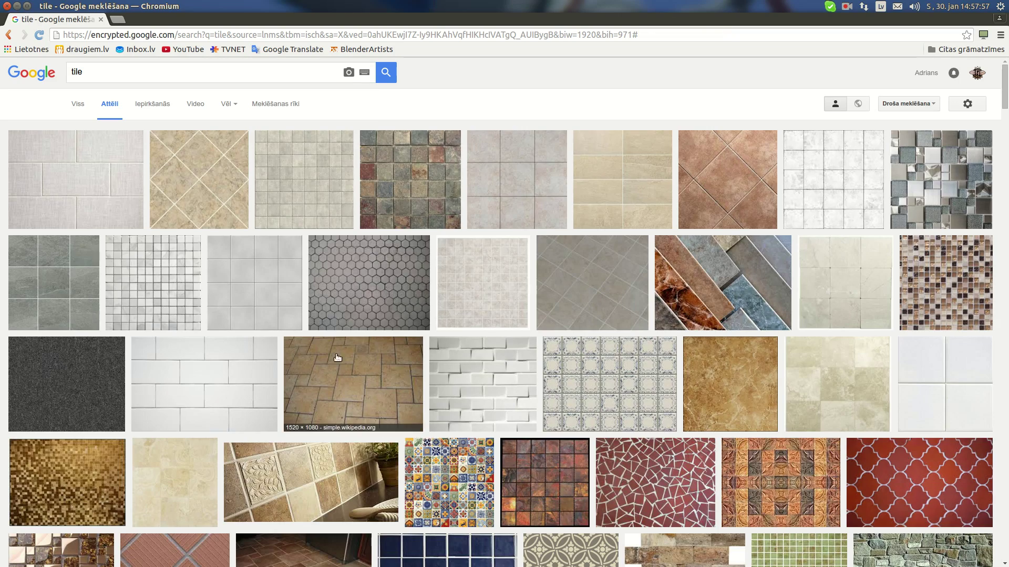
pyautogui.scroll(-4, 657, 391)
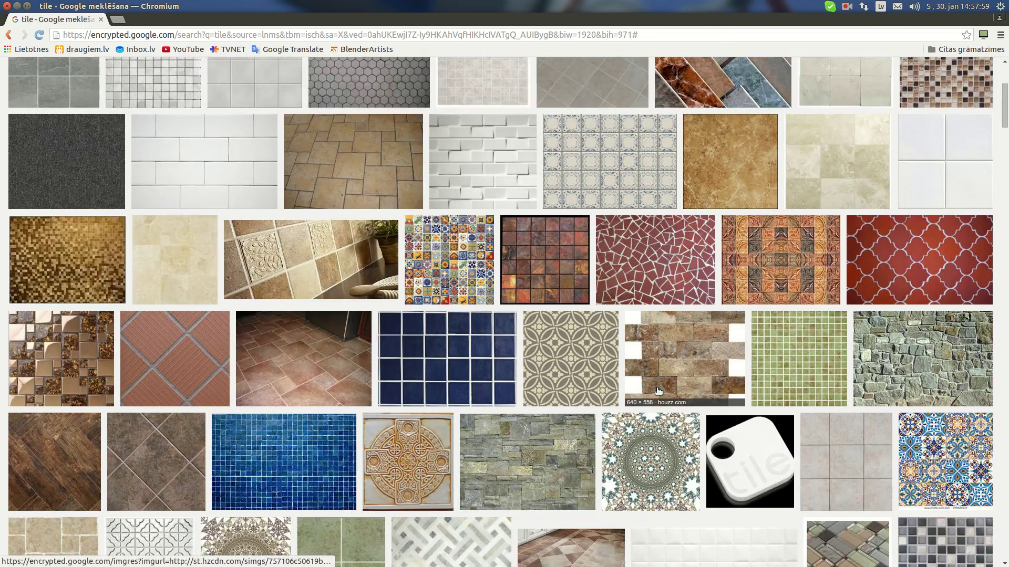
pyautogui.scroll(-13, 658, 391)
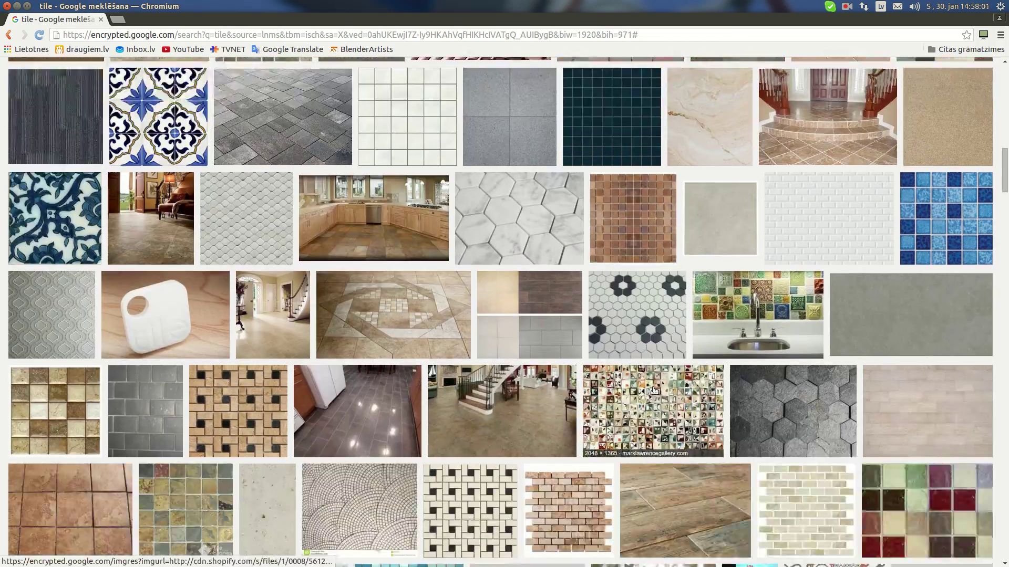
pyautogui.scroll(-8, 654, 391)
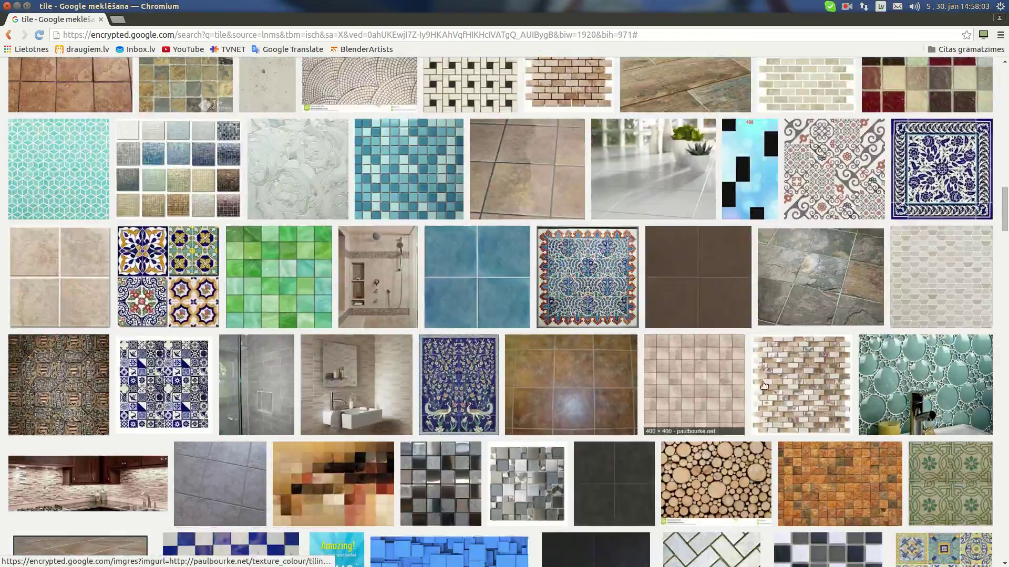
pyautogui.scroll(20, 764, 386)
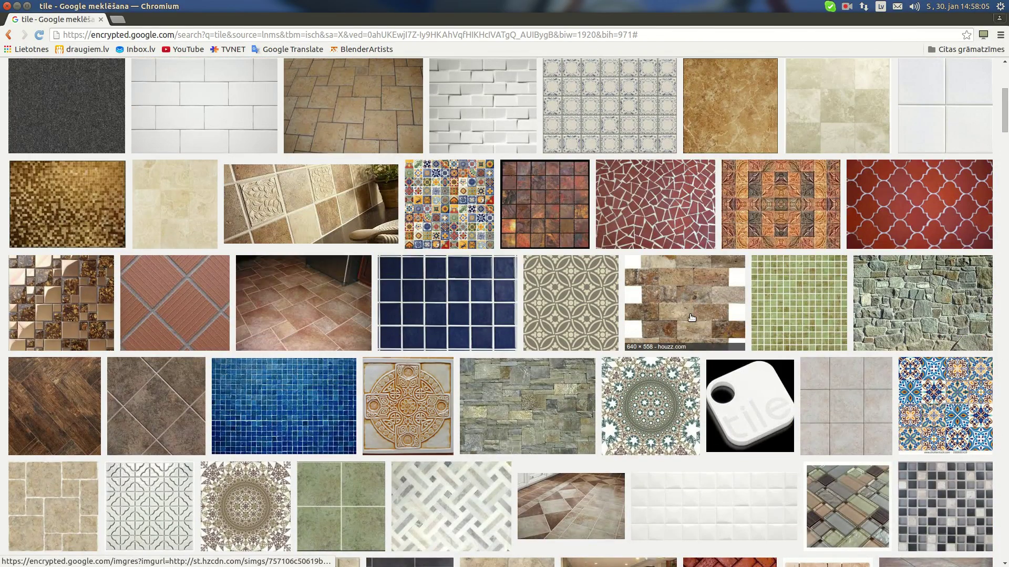
pyautogui.scroll(4, 692, 318)
# Open the brown marbled Spokane ceramic tile image and save it as Tile.jpg in the Adris3D_Development folder.
pyautogui.click(759, 320)
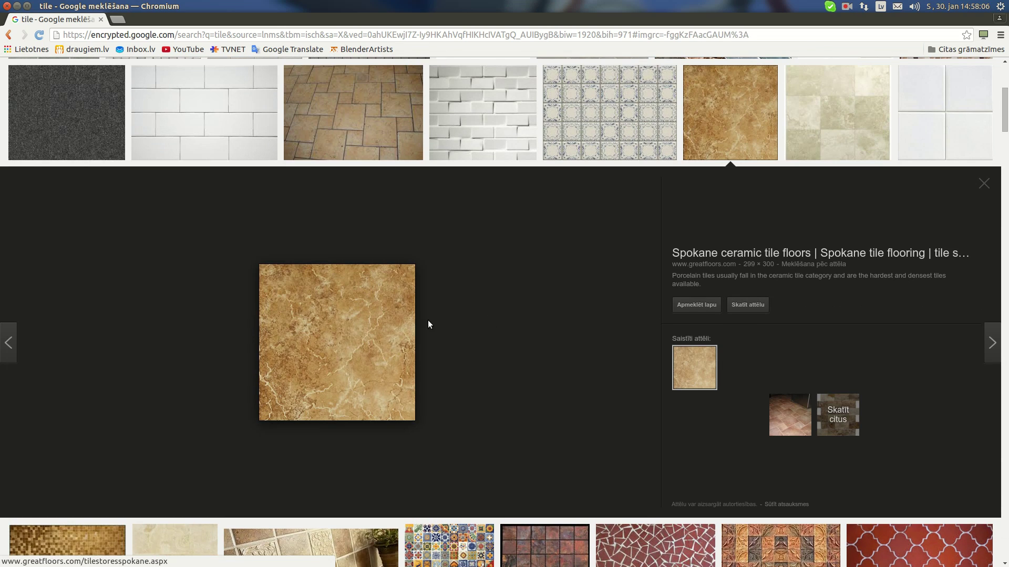
pyautogui.rightClick(342, 330)
pyautogui.click(415, 426)
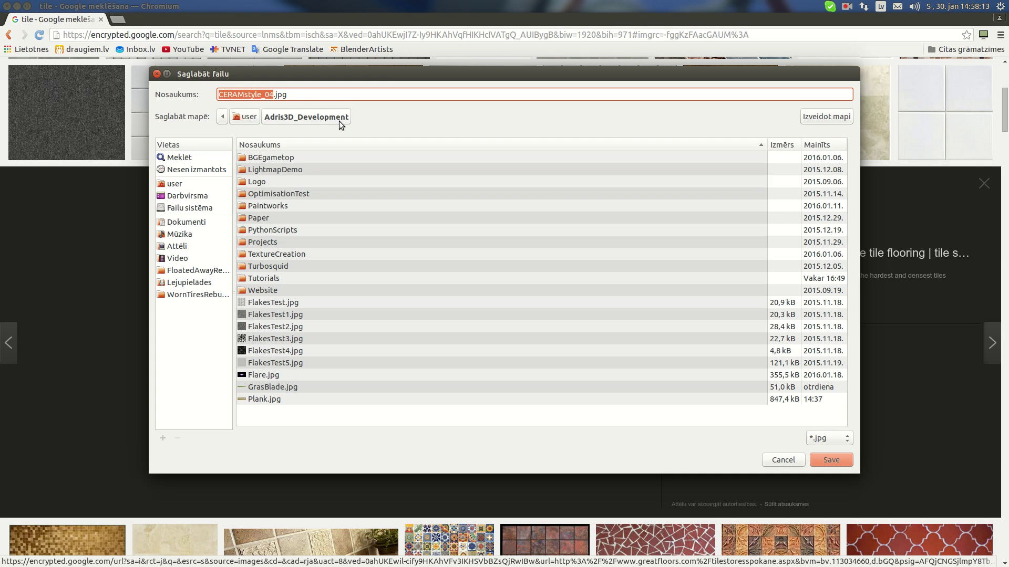
pyautogui.click(273, 95)
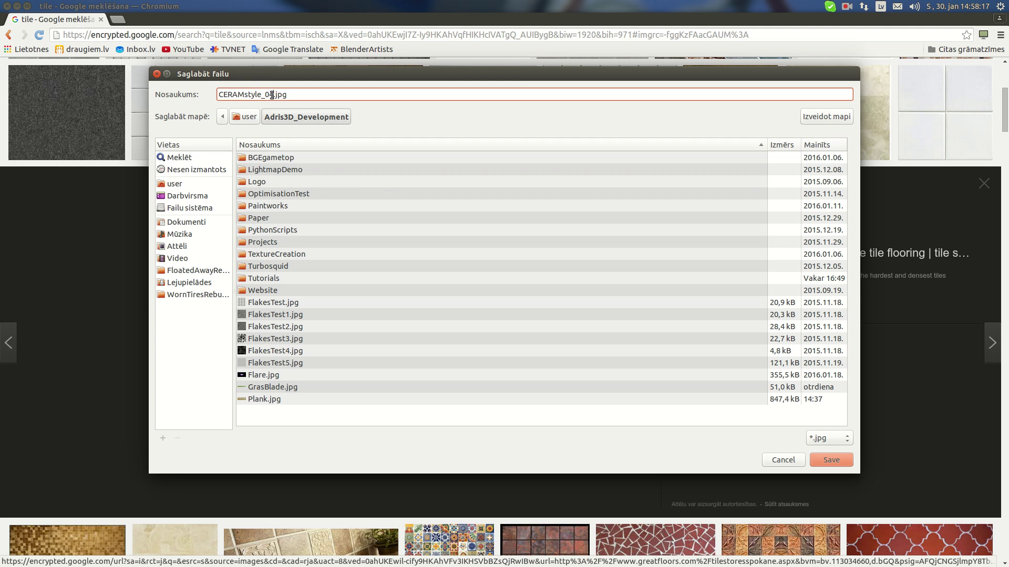
pyautogui.doubleClick(273, 95)
pyautogui.write('Tile')
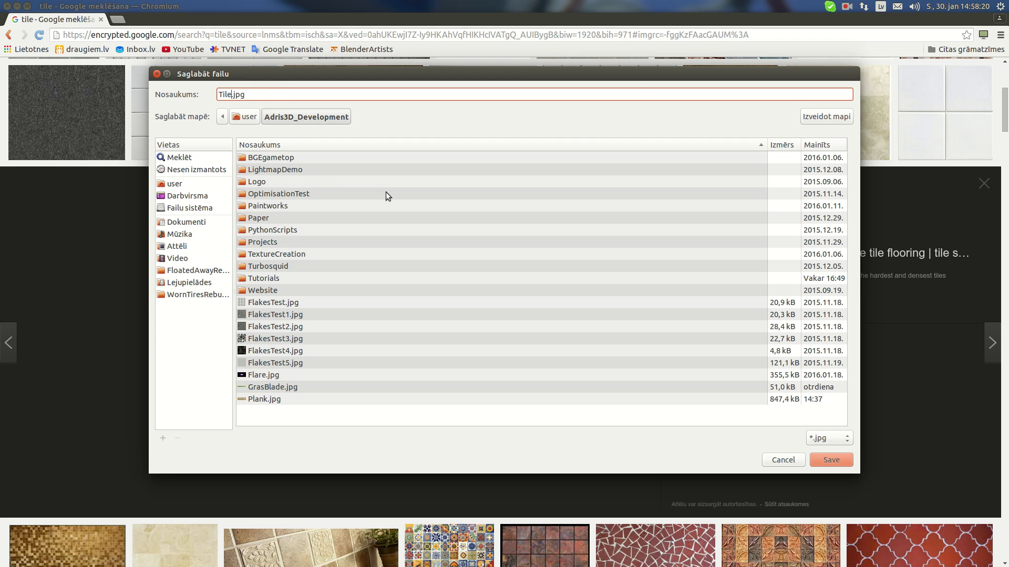
pyautogui.press('Return')
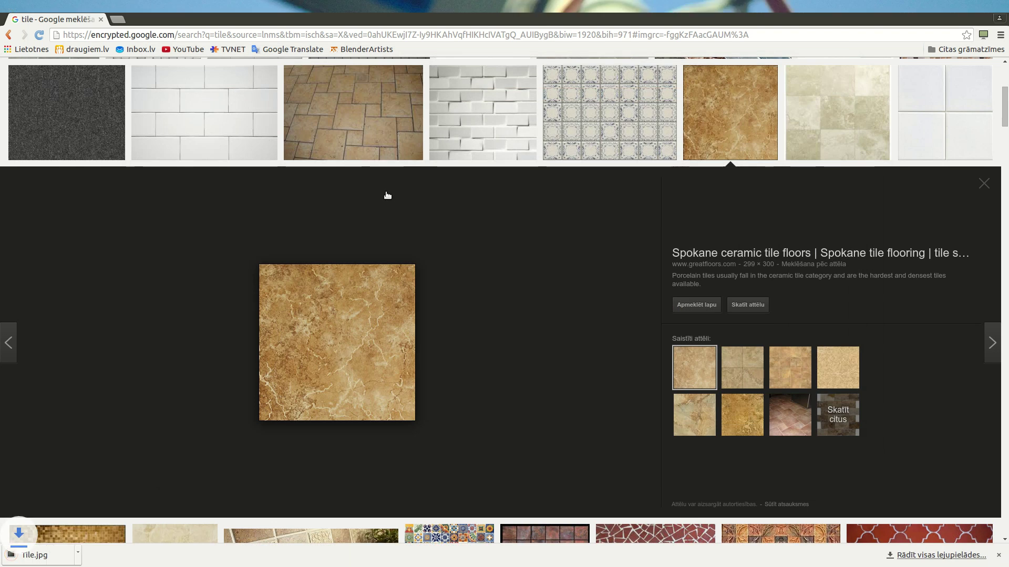
# Close the browser to return to Blender, and give the tile object a new material named Tile.
pyautogui.scroll(3, 518, 305)
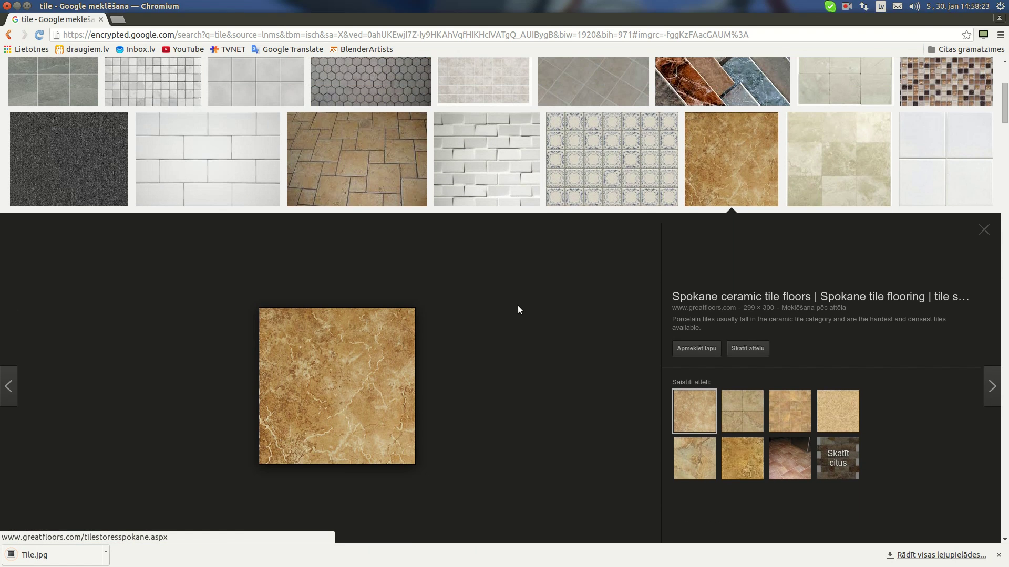
pyautogui.scroll(2, 508, 281)
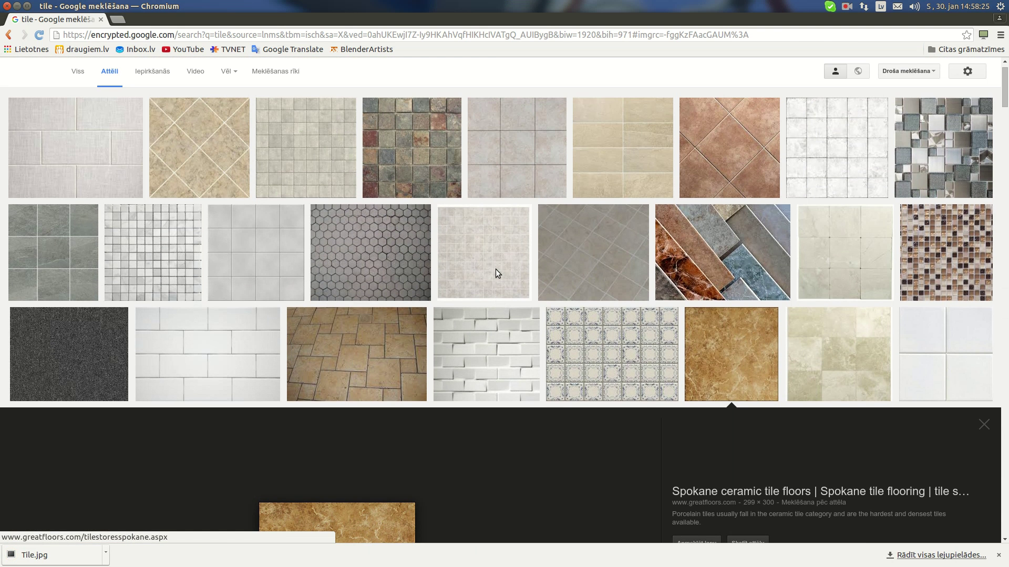
pyautogui.click(4, 5)
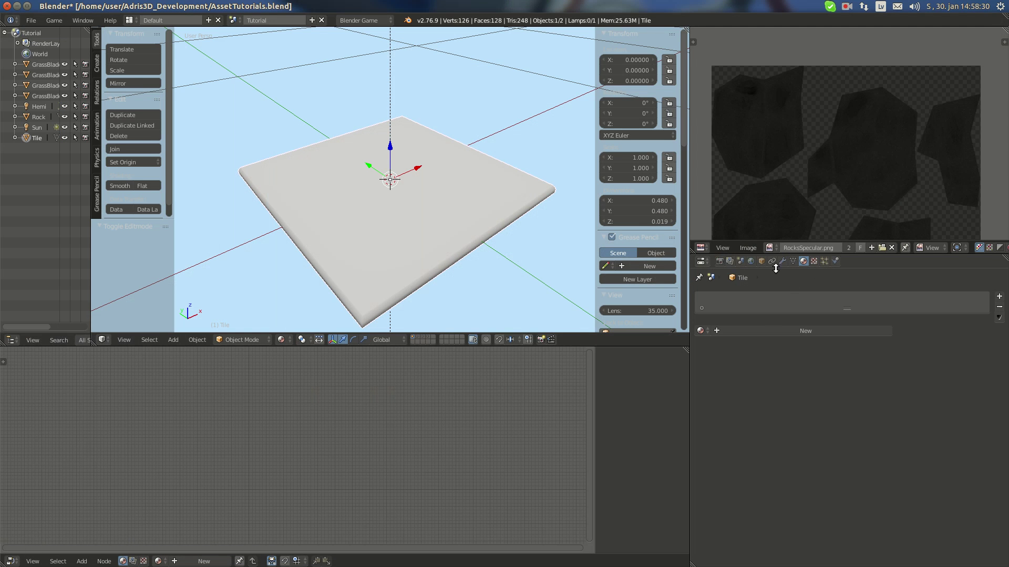
pyautogui.click(791, 333)
pyautogui.click(753, 330)
pyautogui.write('T')
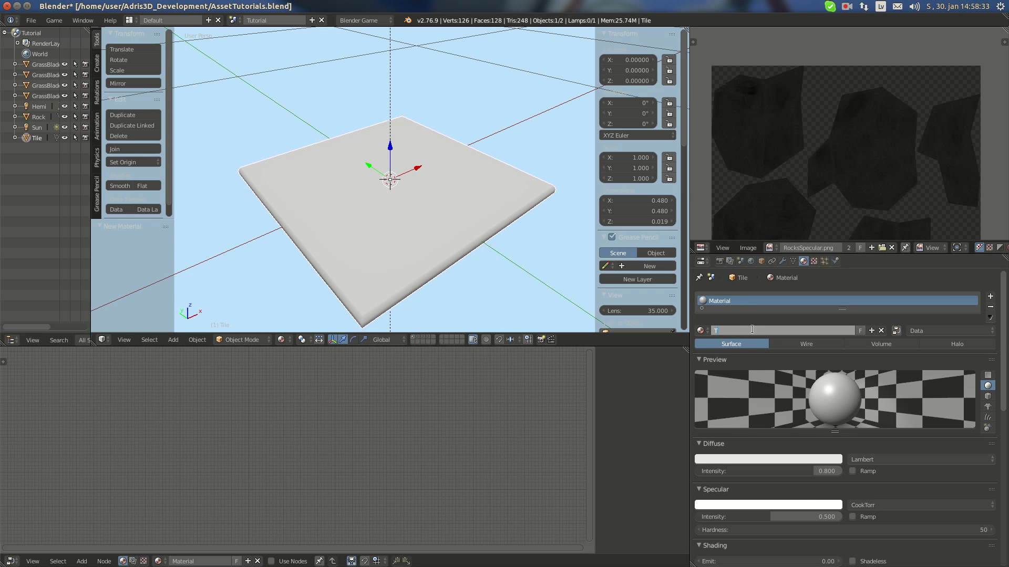
pyautogui.write('ile')
pyautogui.press('Return')
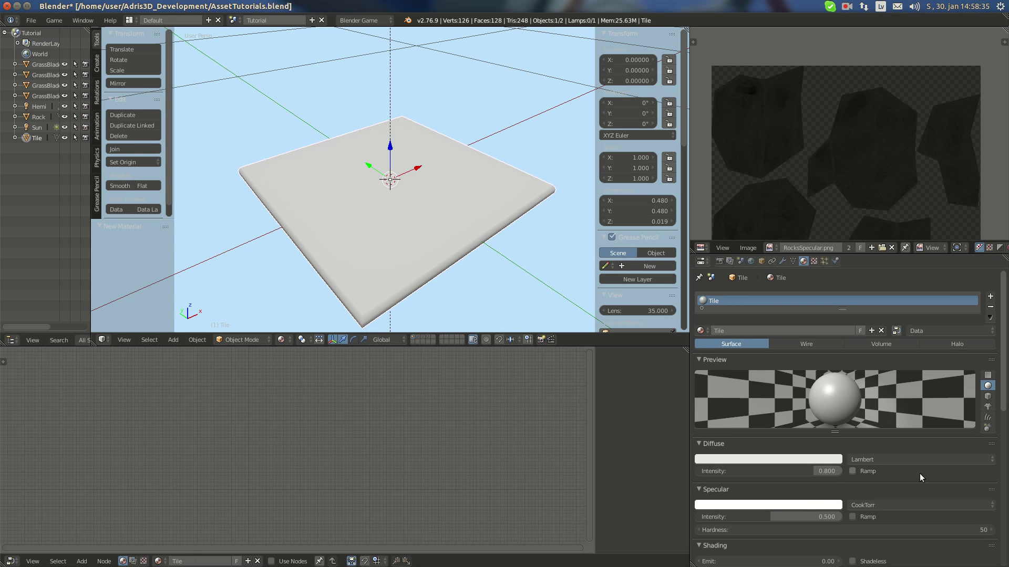
# Set the Tile material's diffuse intensity to 1.0 and its diffuse color to full white.
pyautogui.moveTo(833, 471); pyautogui.dragTo(867, 471)
pyautogui.click(808, 456)
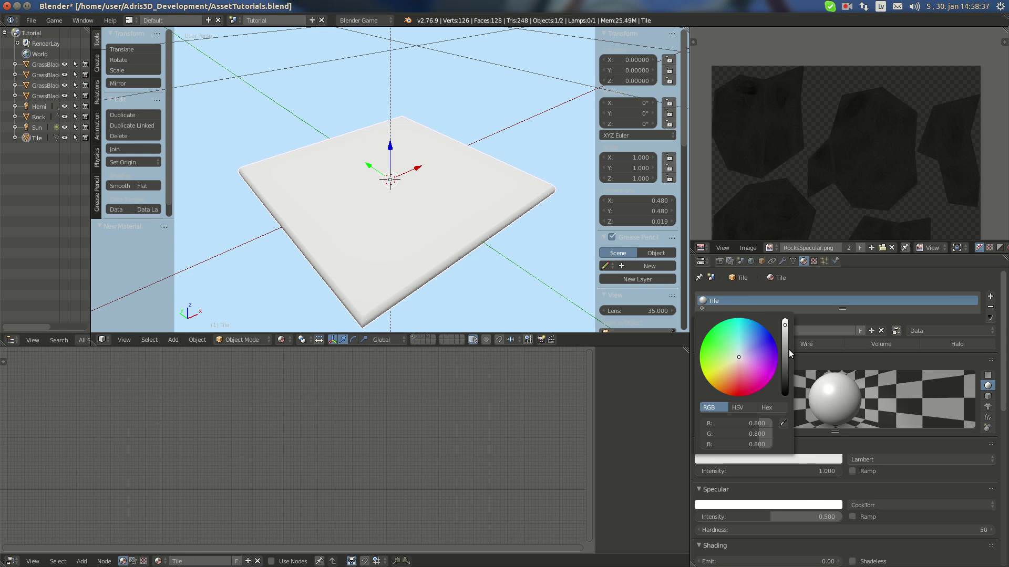
pyautogui.click(784, 319)
# Set the Tile material's specular intensity to 0.1 and, after viewing the tile edge-on, lower it to 0.05.
pyautogui.click(824, 517)
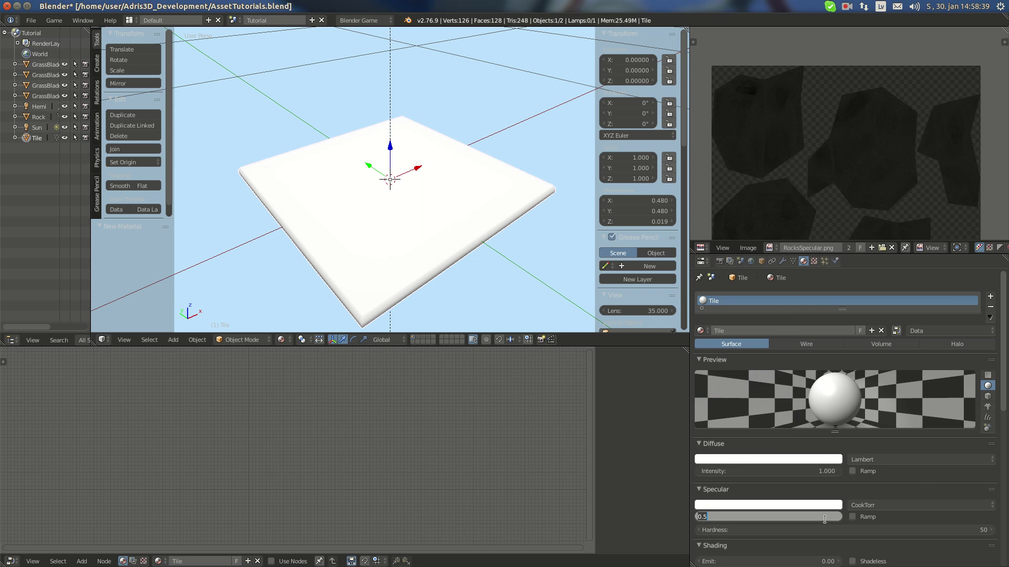
pyautogui.write('.1')
pyautogui.press('Return')
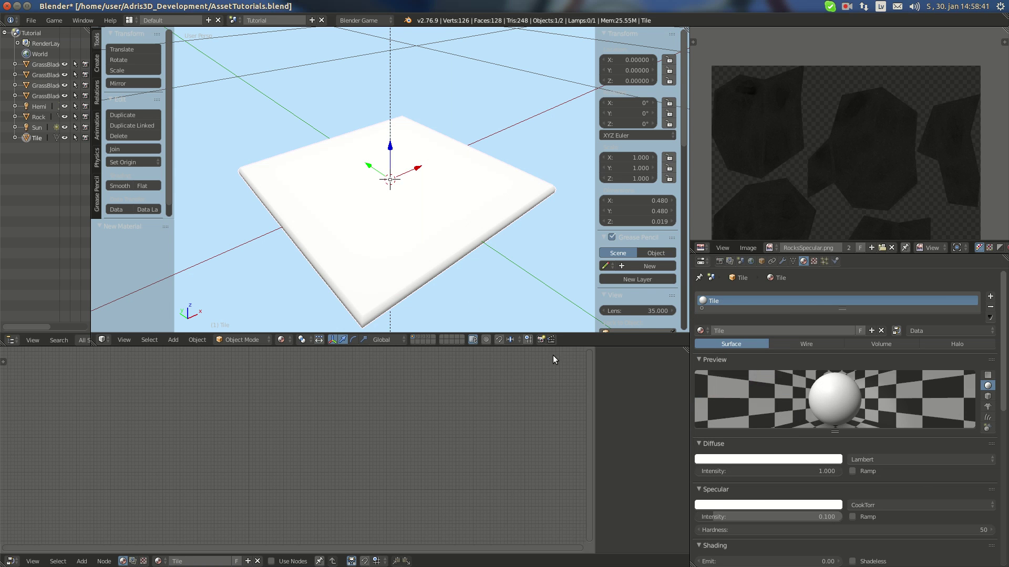
pyautogui.moveTo(367, 215); pyautogui.dragTo(438, 176, button='middle')
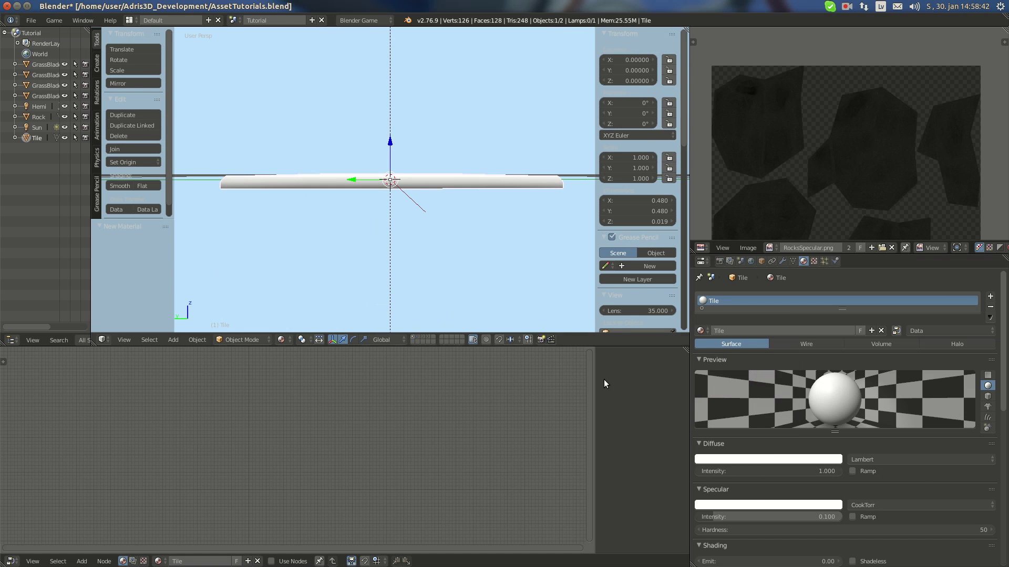
pyautogui.click(818, 517)
pyautogui.press('Return')
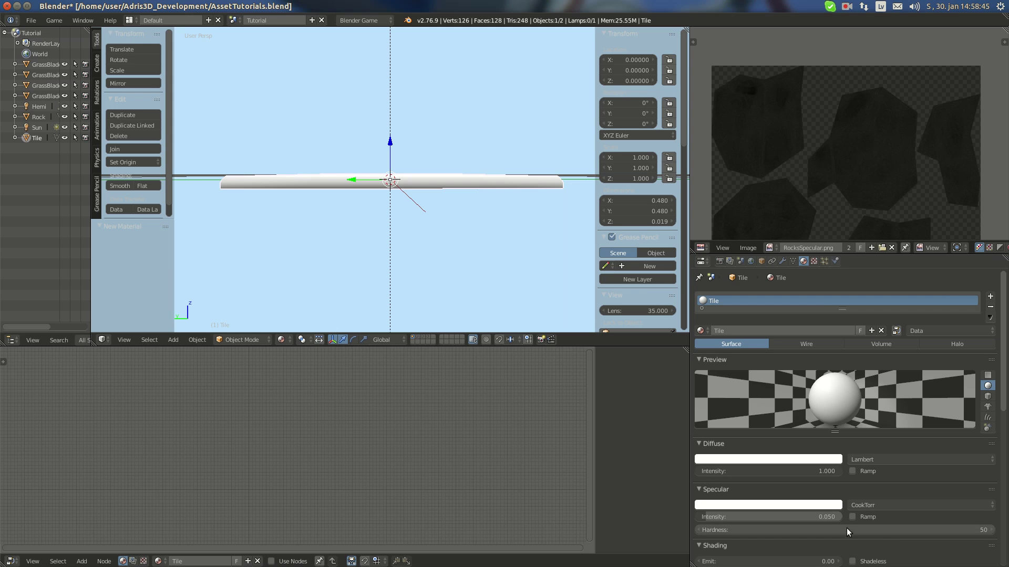
# Set the Tile material's specular hardness to 25.
pyautogui.click(849, 529)
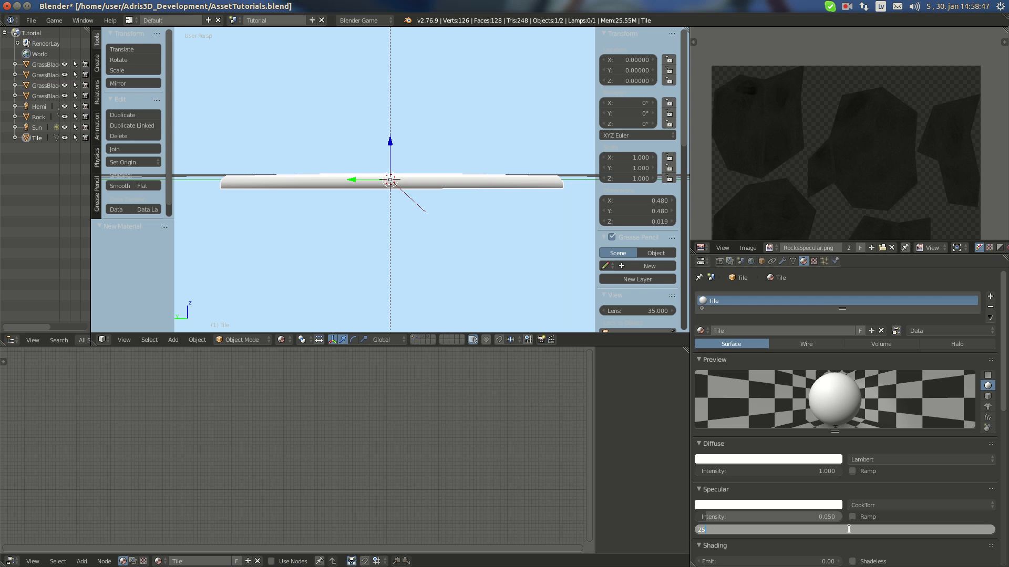
pyautogui.press('Return')
pyautogui.moveTo(378, 172); pyautogui.dragTo(440, 227, button='middle')
pyautogui.scroll(2, 582, 286)
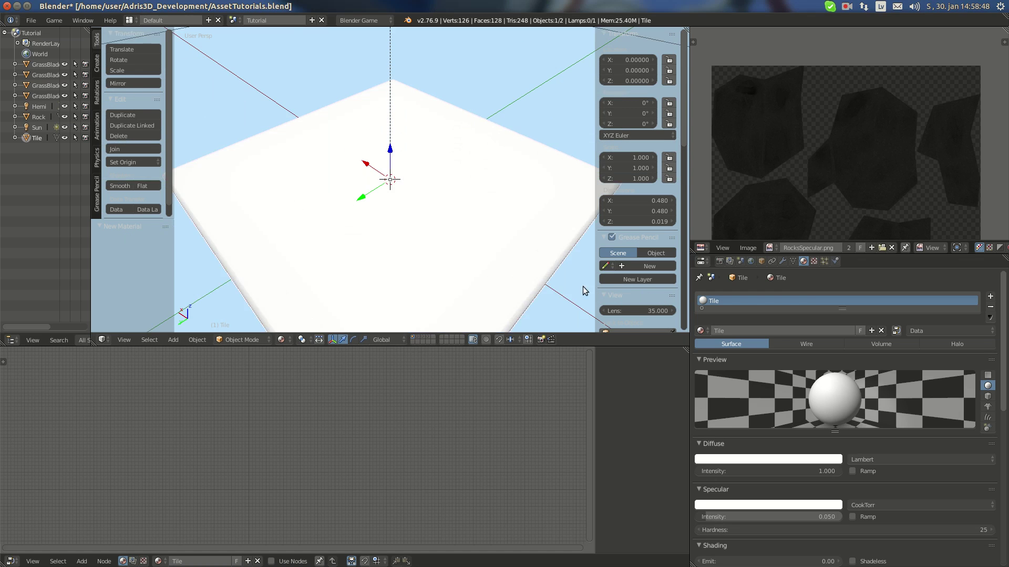
# Add a new image texture to the Tile material and name it Tile.
pyautogui.click(814, 261)
pyautogui.click(762, 374)
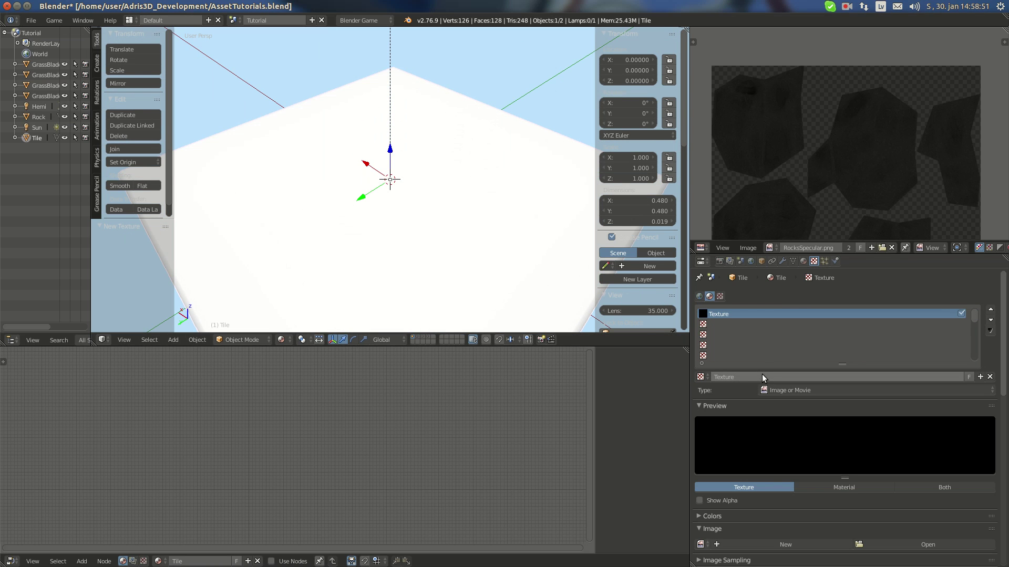
pyautogui.doubleClick(762, 377)
pyautogui.write('Tile')
pyautogui.press('Return')
# Load Tile.jpg from the Adris3D_Development folder as the texture's image, choosing it from the thumbnail view.
pyautogui.click(928, 544)
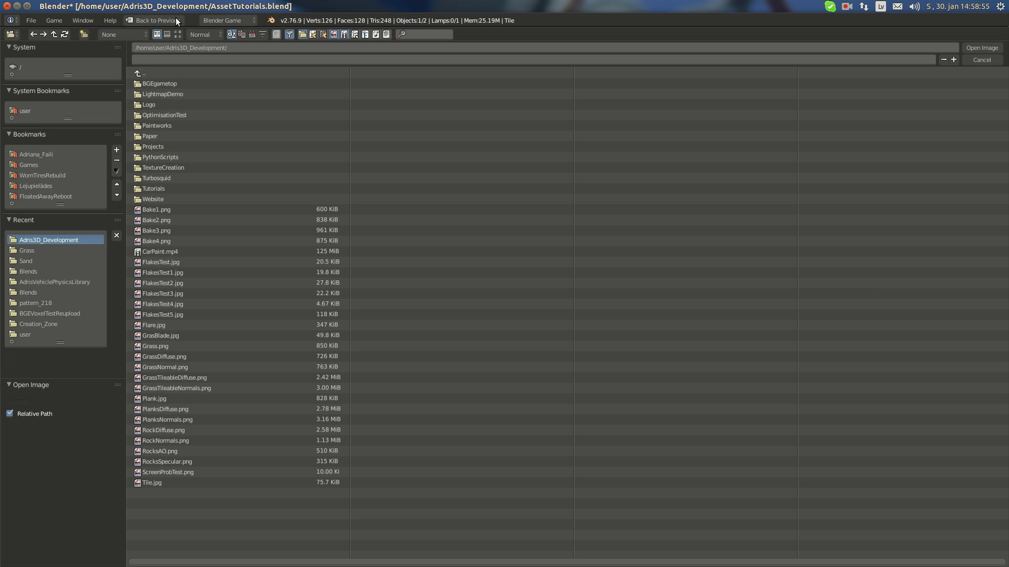
pyautogui.click(178, 34)
pyautogui.click(887, 363)
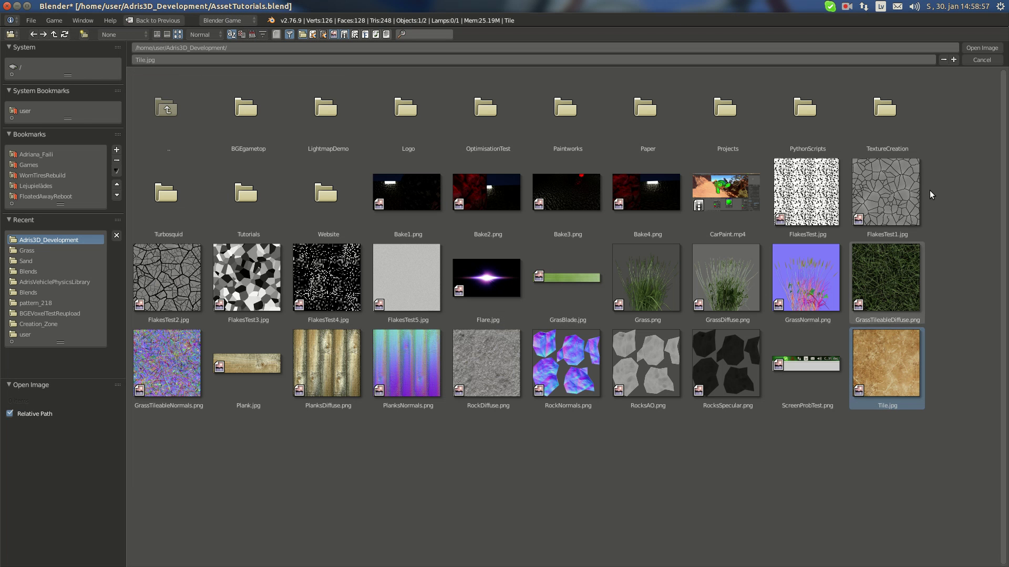
pyautogui.click(988, 47)
# Select the nine inner vertices on the tile's underside and raise them slightly along the Z axis.
pyautogui.moveTo(406, 223); pyautogui.dragTo(517, 200, button='middle')
pyautogui.scroll(-3, 382, 204)
pyautogui.moveTo(383, 204); pyautogui.dragTo(398, 149, button='middle')
pyautogui.press('Tab')
pyautogui.scroll(-2, 389, 178)
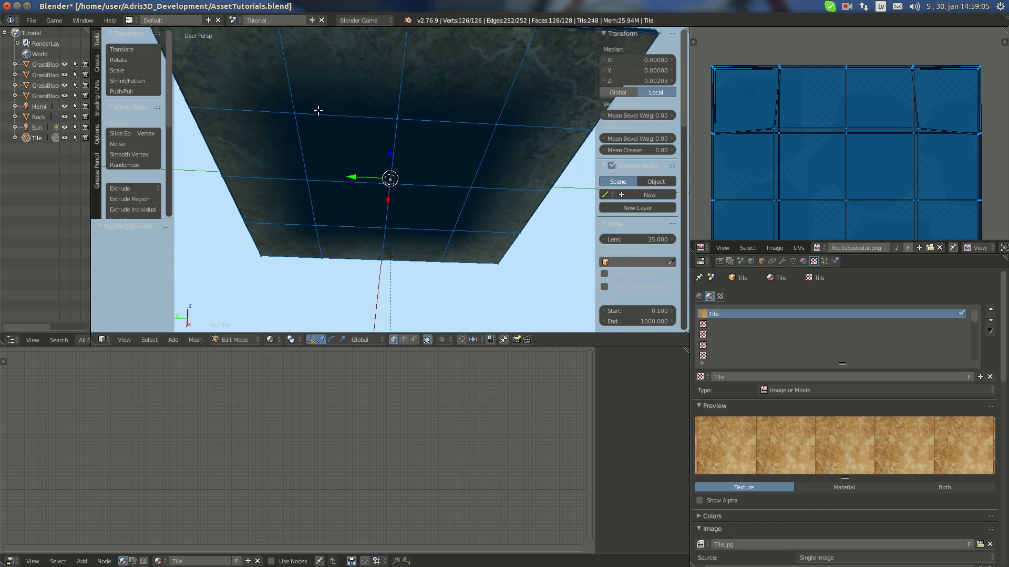
pyautogui.rightClick(307, 108)
pyautogui.keyDown('shift'); pyautogui.rightClick(421, 123); pyautogui.keyUp('shift')
pyautogui.keyDown('shift'); pyautogui.rightClick(496, 124); pyautogui.keyUp('shift')
pyautogui.keyDown('shift'); pyautogui.rightClick(453, 231); pyautogui.keyUp('shift')
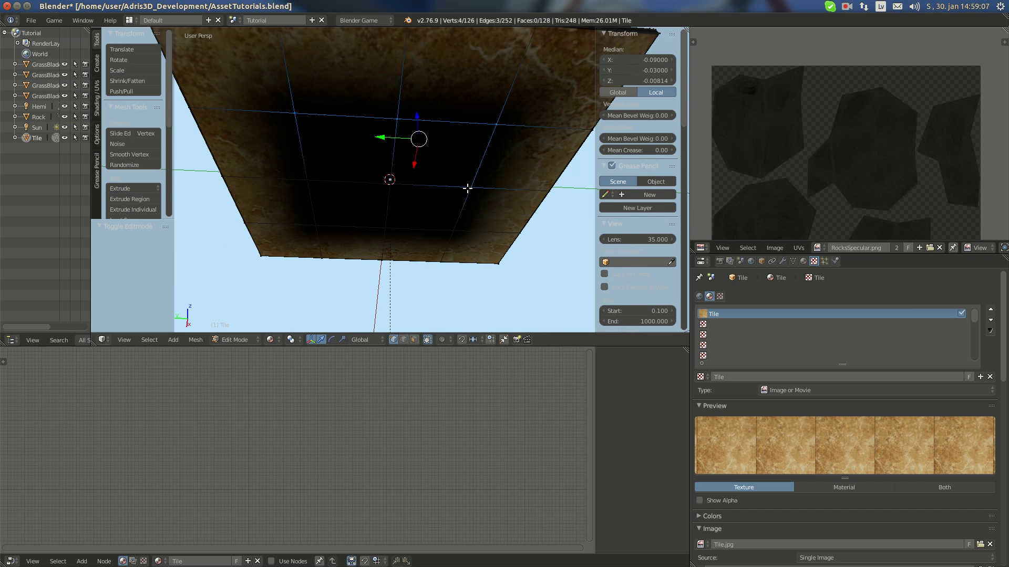
pyautogui.keyDown('shift'); pyautogui.rightClick(385, 228); pyautogui.keyUp('shift')
pyautogui.keyDown('shift'); pyautogui.rightClick(316, 230); pyautogui.keyUp('shift')
pyautogui.keyDown('shift'); pyautogui.rightClick(307, 180); pyautogui.keyUp('shift')
pyautogui.keyDown('shift'); pyautogui.rightClick(471, 187); pyautogui.keyUp('shift')
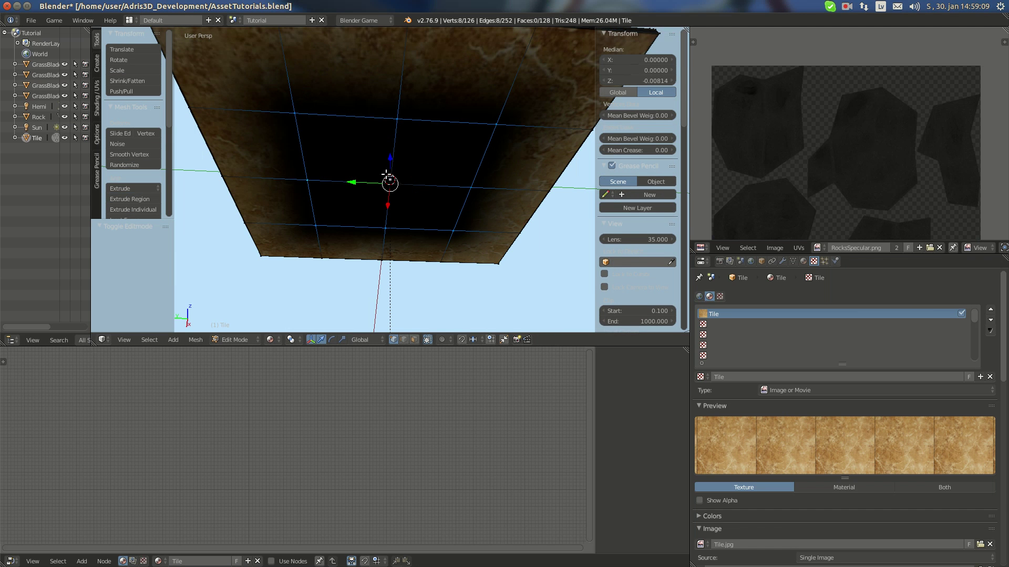
pyautogui.keyDown('shift'); pyautogui.rightClick(404, 178); pyautogui.keyUp('shift')
pyautogui.moveTo(423, 172); pyautogui.dragTo(426, 191, button='middle')
pyautogui.press('g')
pyautogui.press('z')
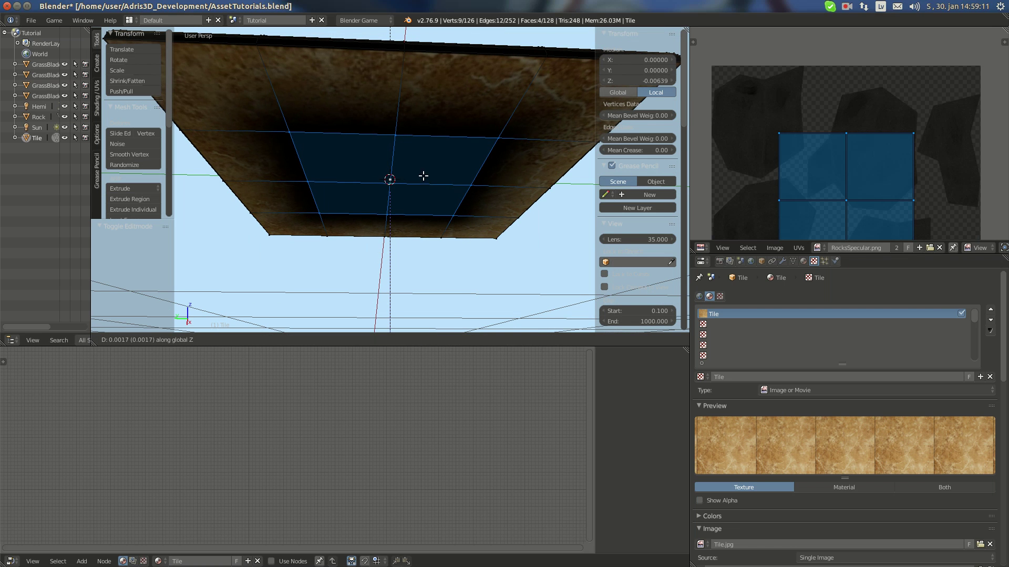
pyautogui.click(418, 153)
# Scale the whole tile's UV layout by a factor of 2 and return to Object Mode.
pyautogui.press('a')
pyautogui.press('a')
pyautogui.press('Tab')
pyautogui.moveTo(332, 142); pyautogui.dragTo(504, 226, button='middle')
pyautogui.press('Tab')
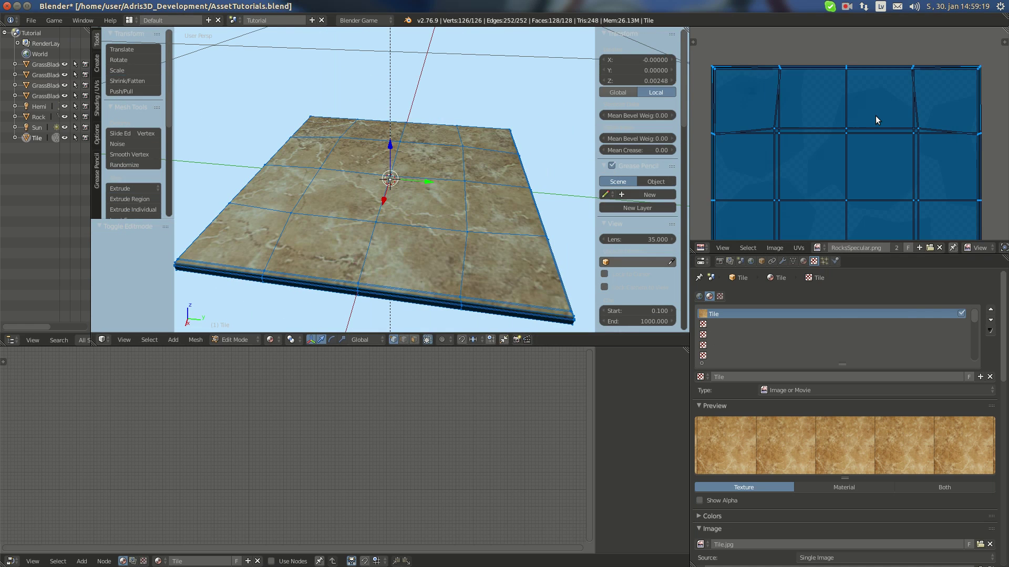
pyautogui.write('s2')
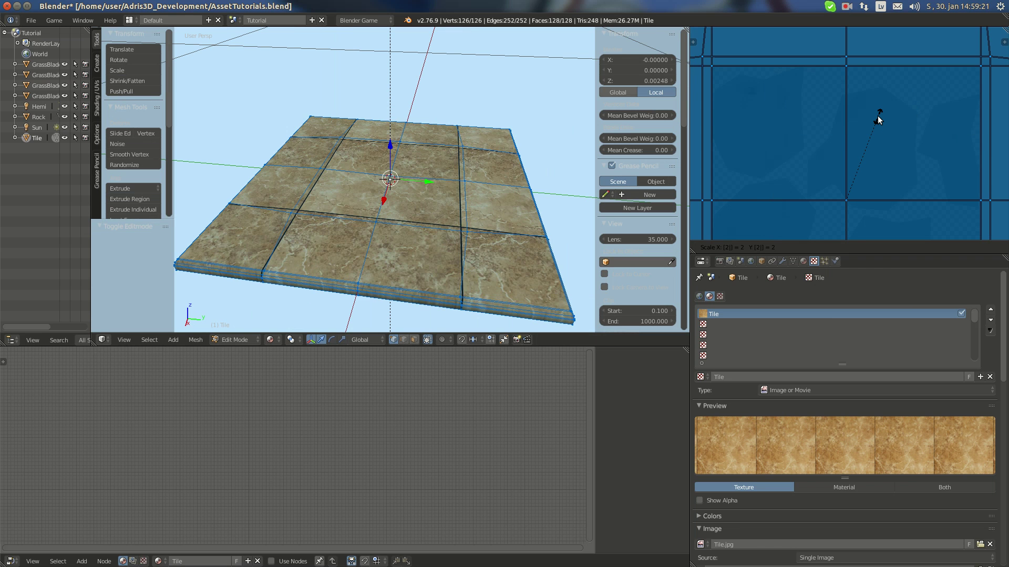
pyautogui.press('Return')
pyautogui.press('Tab')
pyautogui.moveTo(409, 169); pyautogui.dragTo(462, 189, button='middle')
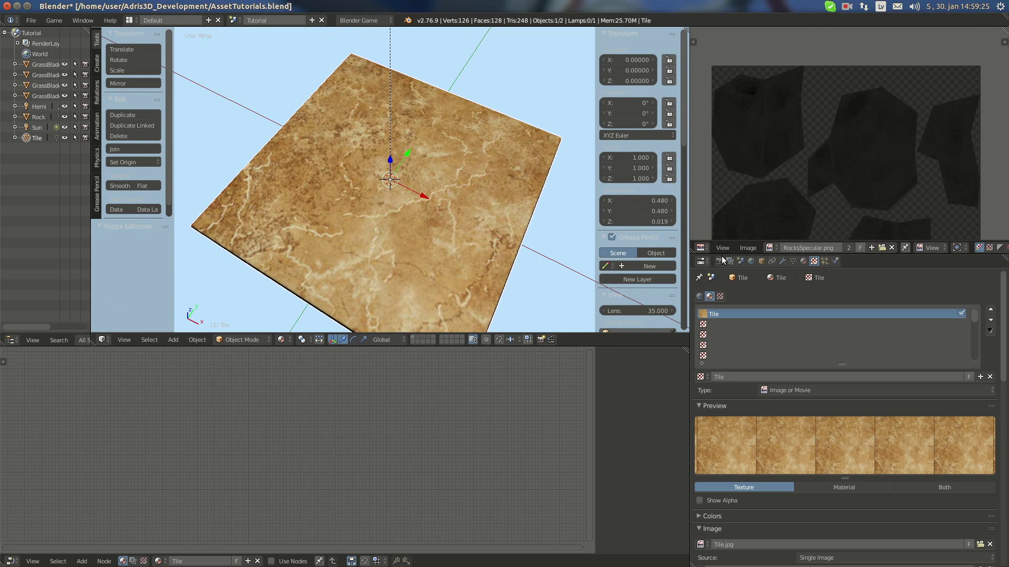
# Switch to a top perspective view of the tile and show the render settings.
pyautogui.click(720, 261)
pyautogui.press('KP_7')
pyautogui.press('KP_5')
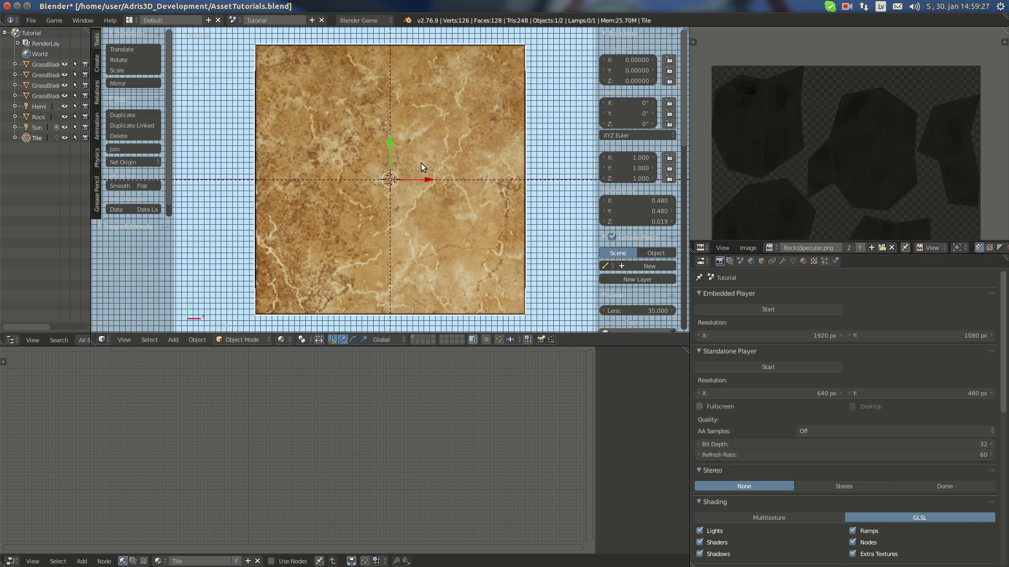
pyautogui.scroll(-6, 415, 164)
pyautogui.press('KP_5')
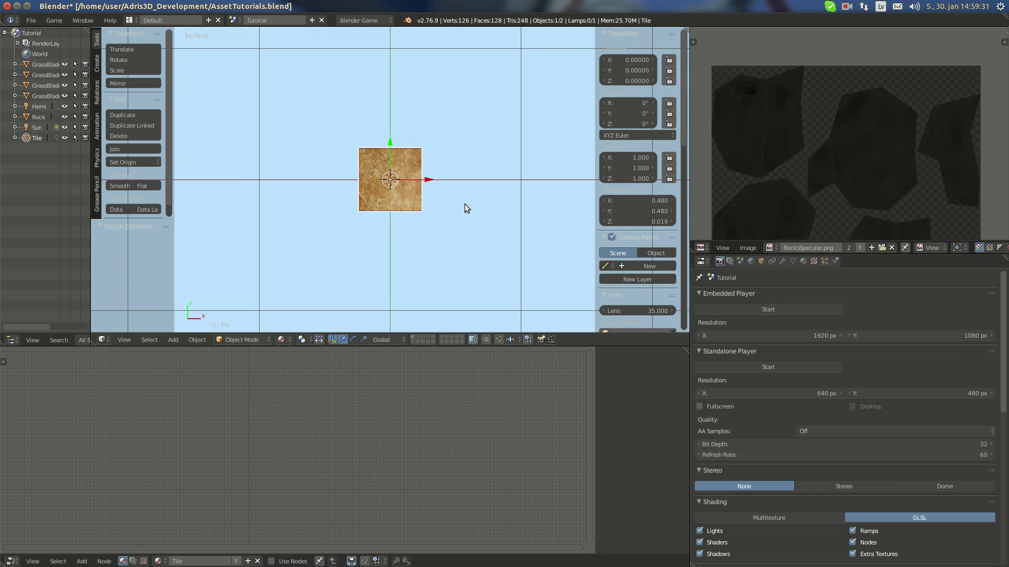
# Try a linked duplicate of the tile offset 0.5 along the X axis, and delete that copy.
pyautogui.hotkey('shift', 'd')
pyautogui.write('x')
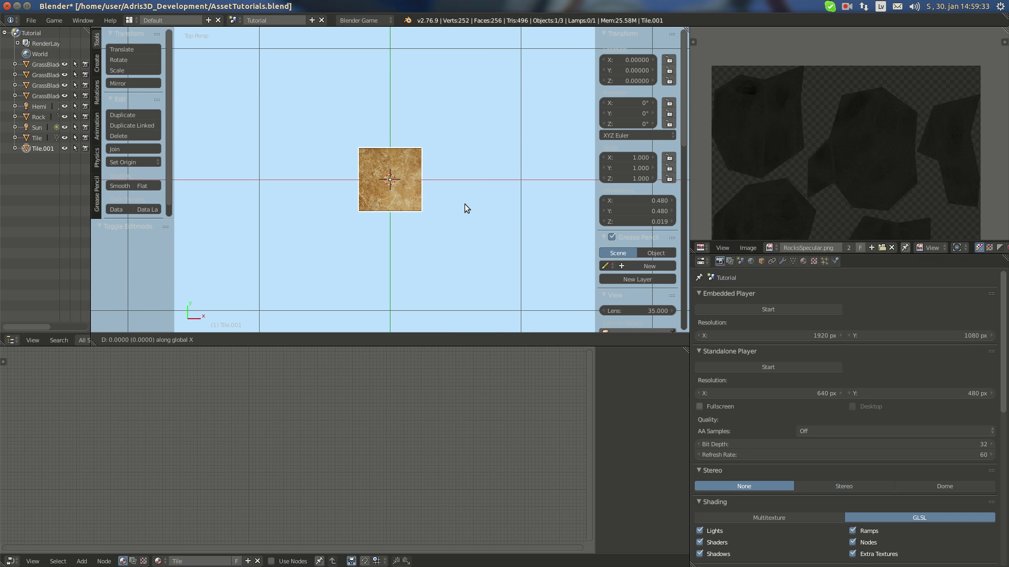
pyautogui.write('0.5')
pyautogui.press('Return')
pyautogui.keyDown('shift'); pyautogui.moveTo(465, 187); pyautogui.dragTo(400, 169, button='middle'); pyautogui.keyUp('shift')
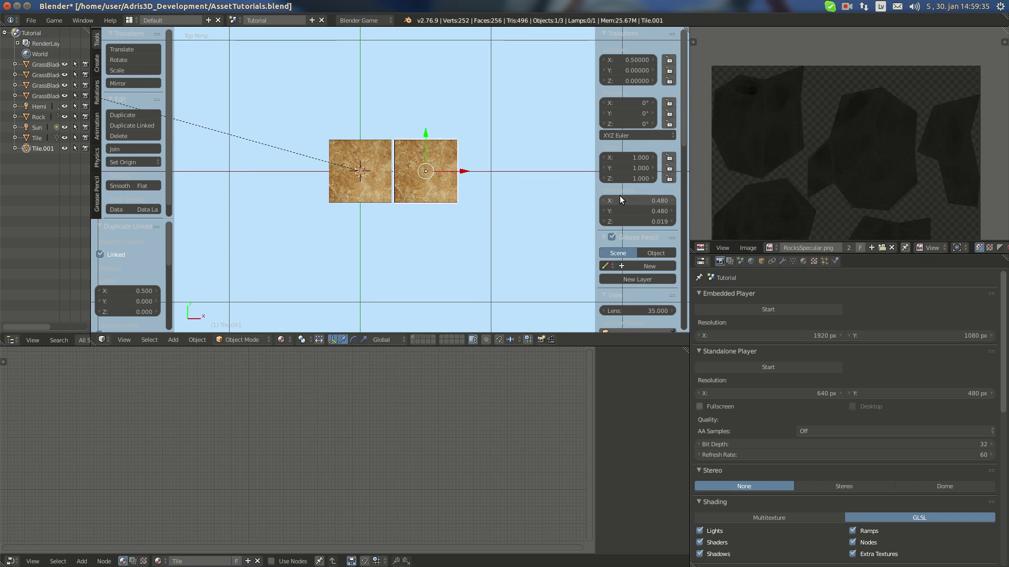
pyautogui.click(648, 200)
pyautogui.press('Return')
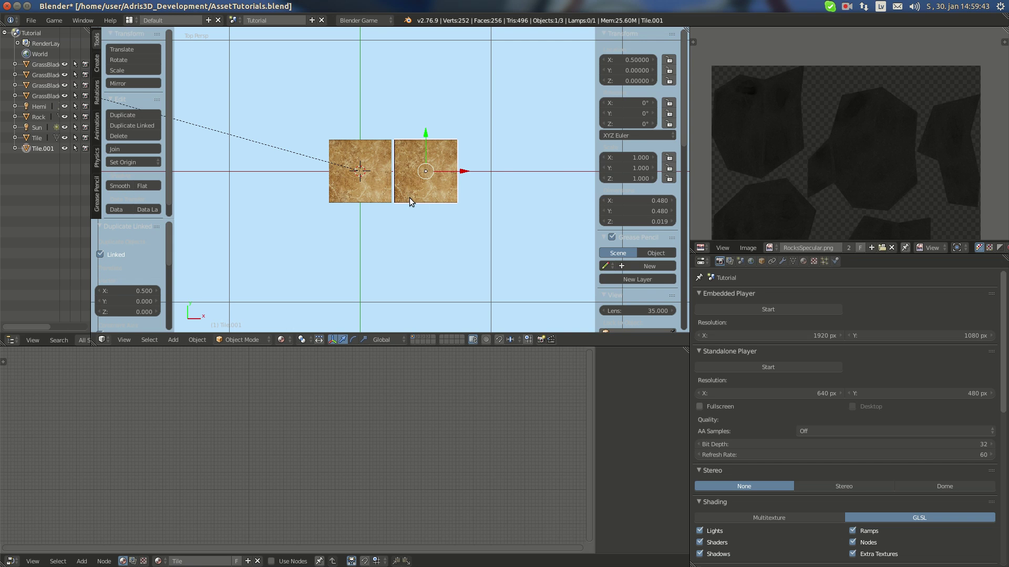
pyautogui.press('Delete')
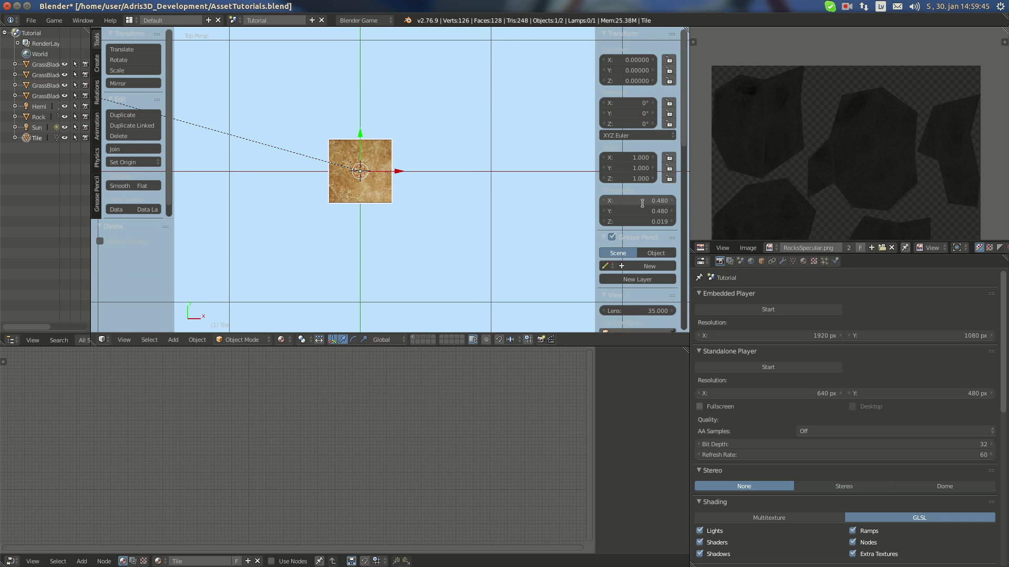
# Set the tile's X and Y dimensions to 0.49 and apply its scale.
pyautogui.click(642, 201)
pyautogui.write('0.49')
pyautogui.press('Return')
pyautogui.hotkey('ctrl', 'v')
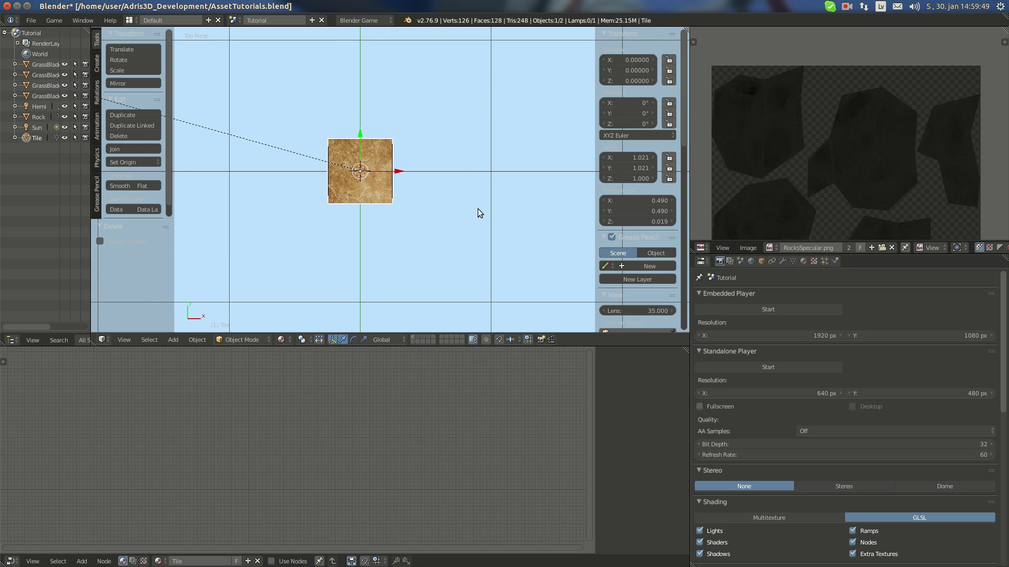
pyautogui.hotkey('ctrl', 'a')
pyautogui.click(433, 208)
# Make a linked duplicate of the resized tile, offset 0.5 along the X axis.
pyautogui.keyDown('shift'); pyautogui.moveTo(368, 194); pyautogui.dragTo(389, 202, button='middle'); pyautogui.keyUp('shift')
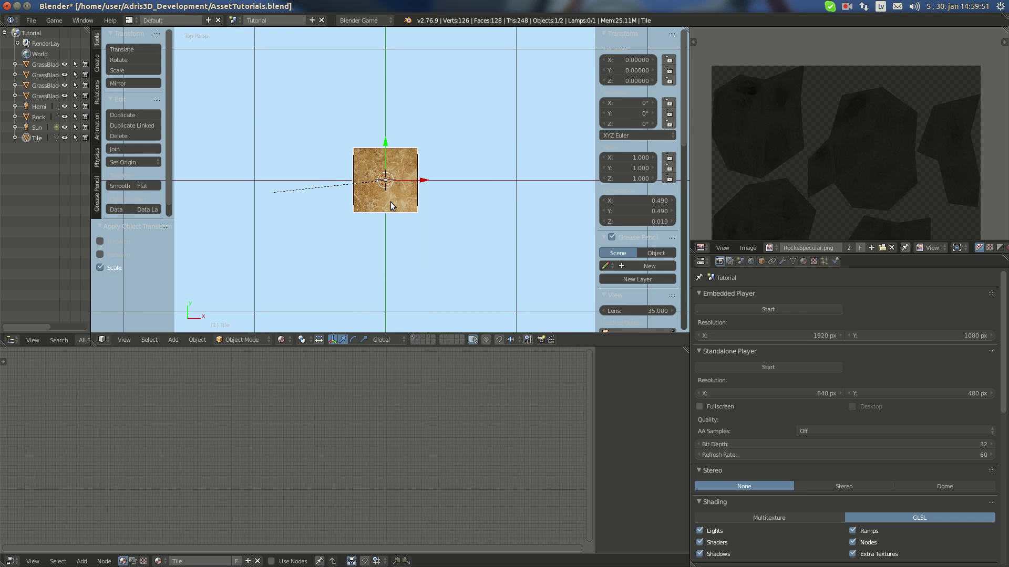
pyautogui.hotkey('alt', 'd')
pyautogui.write('x')
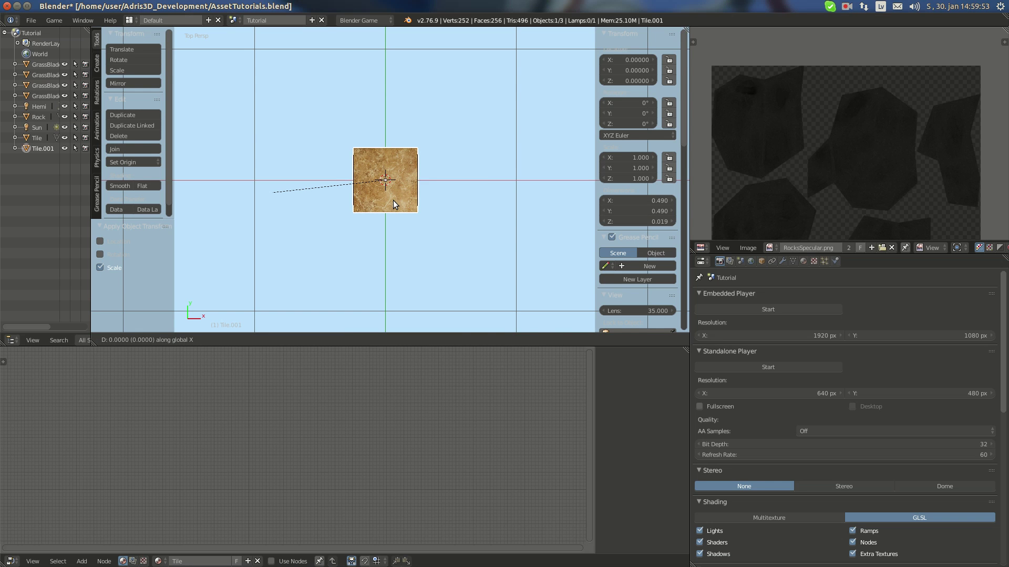
pyautogui.write('0.5')
pyautogui.press('Return')
# Make a linked duplicate of the second tile, offset 0.5 along Y, and rotate the copy 90° about Z.
pyautogui.keyDown('shift'); pyautogui.moveTo(432, 163); pyautogui.dragTo(427, 188, button='middle'); pyautogui.keyUp('shift')
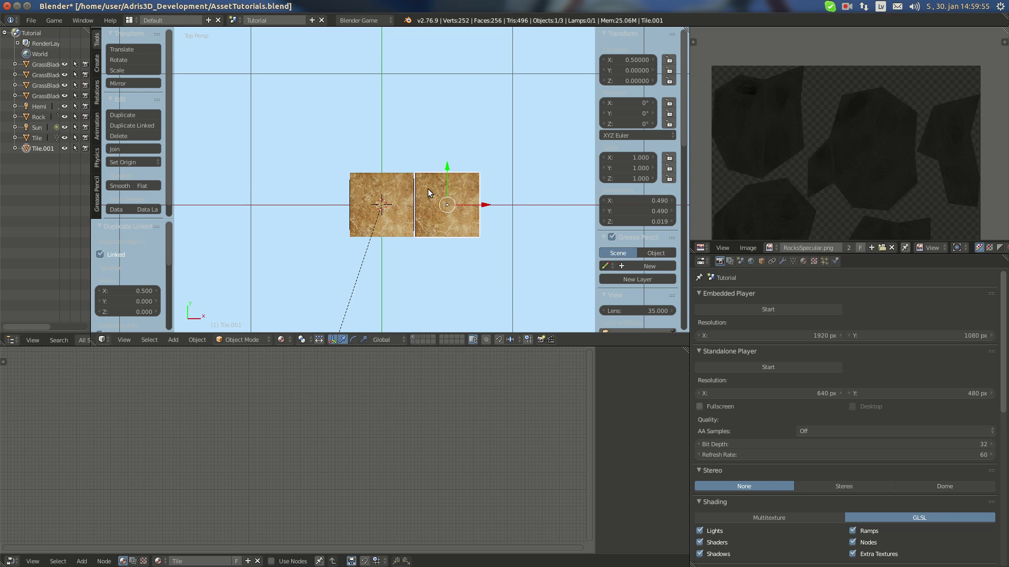
pyautogui.hotkey('alt', 'd')
pyautogui.write('y0.5')
pyautogui.press('Return')
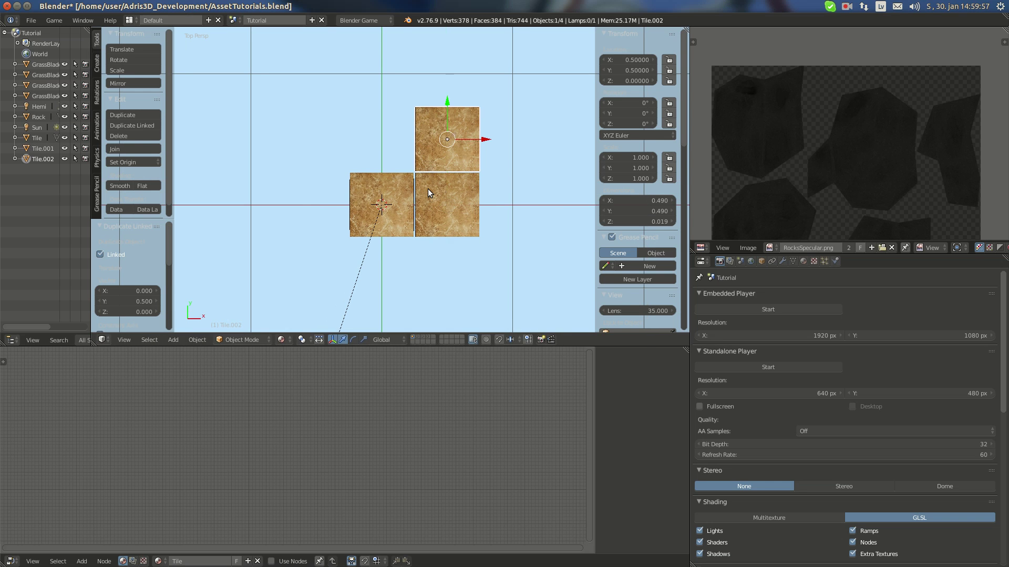
pyautogui.write('rz90')
pyautogui.press('Return')
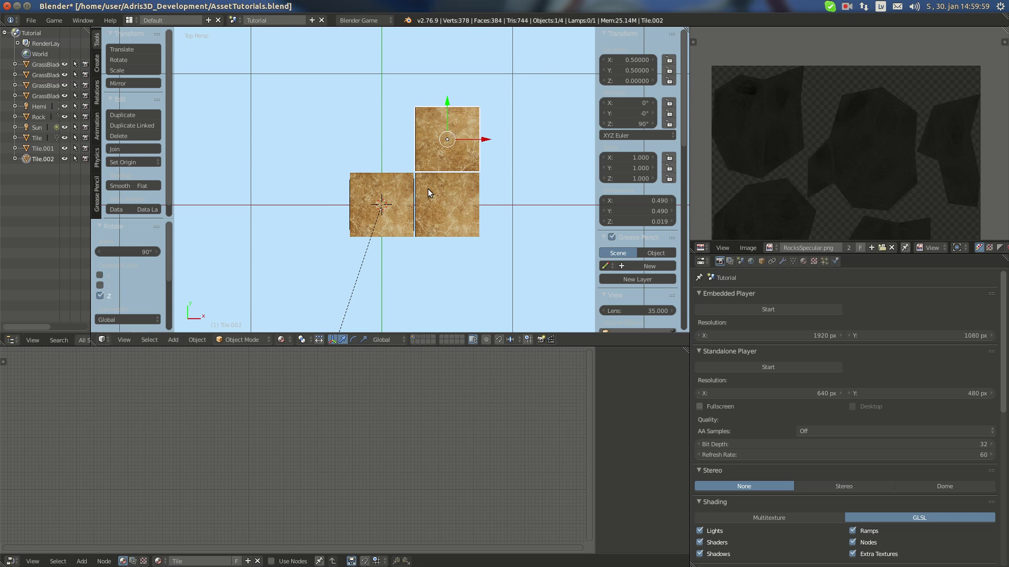
# Make a linked duplicate of the rotated tile, offset -0.5 along X, and rotate the copy 180° about Z.
pyautogui.hotkey('alt', 'd')
pyautogui.write('x-0.5')
pyautogui.press('Return')
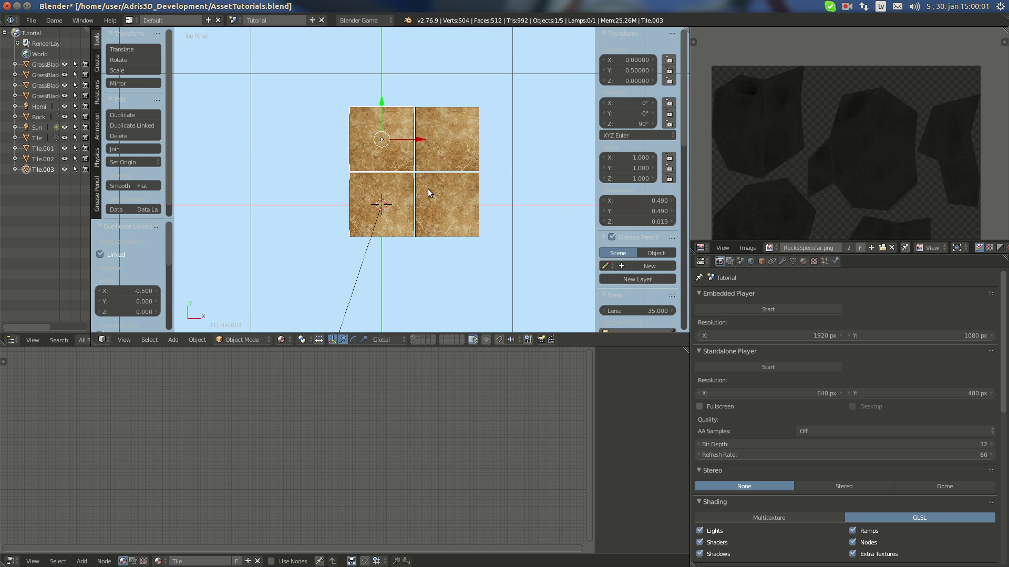
pyautogui.write('80')
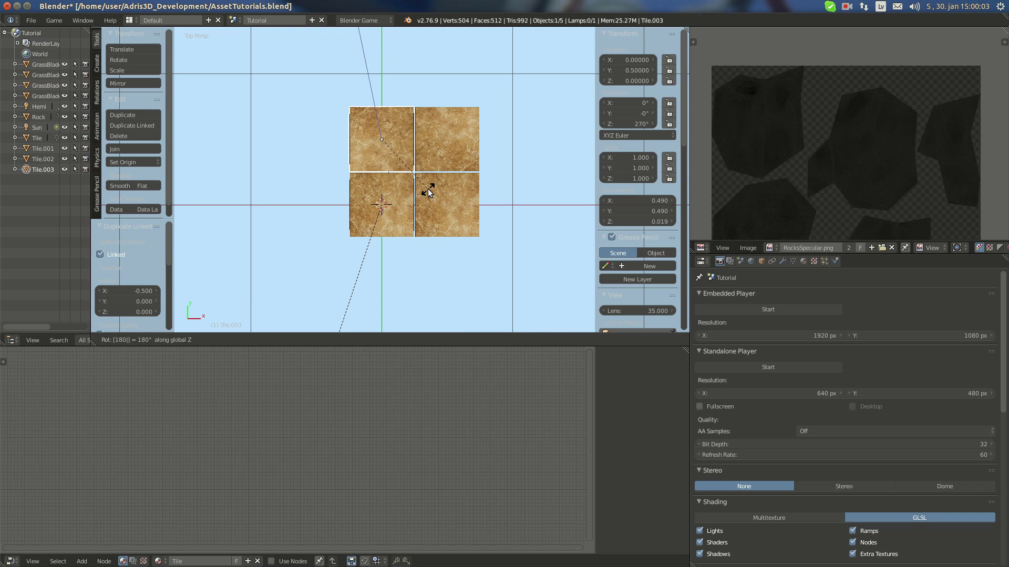
pyautogui.press('Return')
# Complete the three-tile upper row with a linked duplicate offset -0.5 along X and rotated 90° about Z.
pyautogui.hotkey('shift', 'd')
pyautogui.write('x')
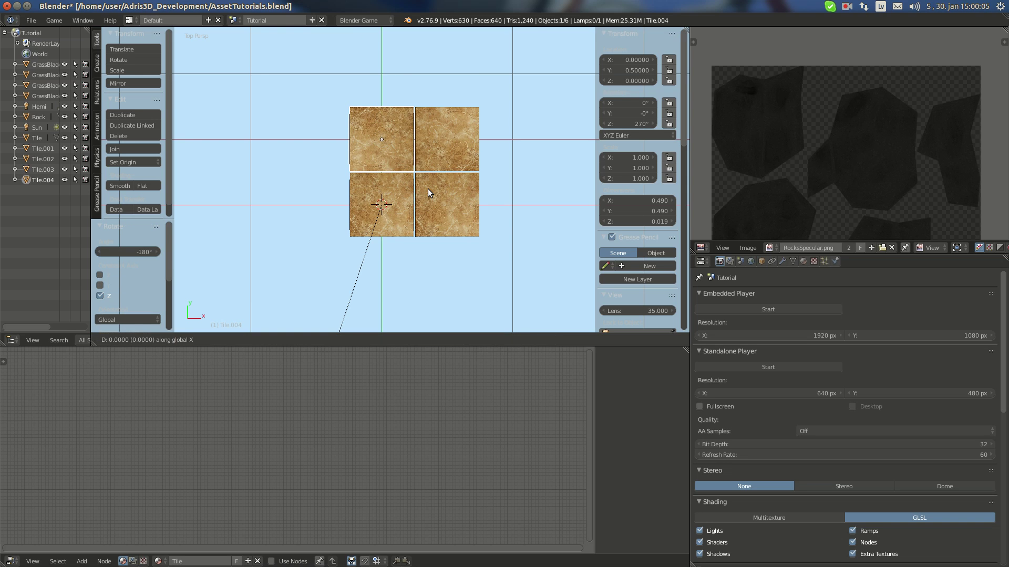
pyautogui.write('-0.5')
pyautogui.press('Return')
pyautogui.write('rz')
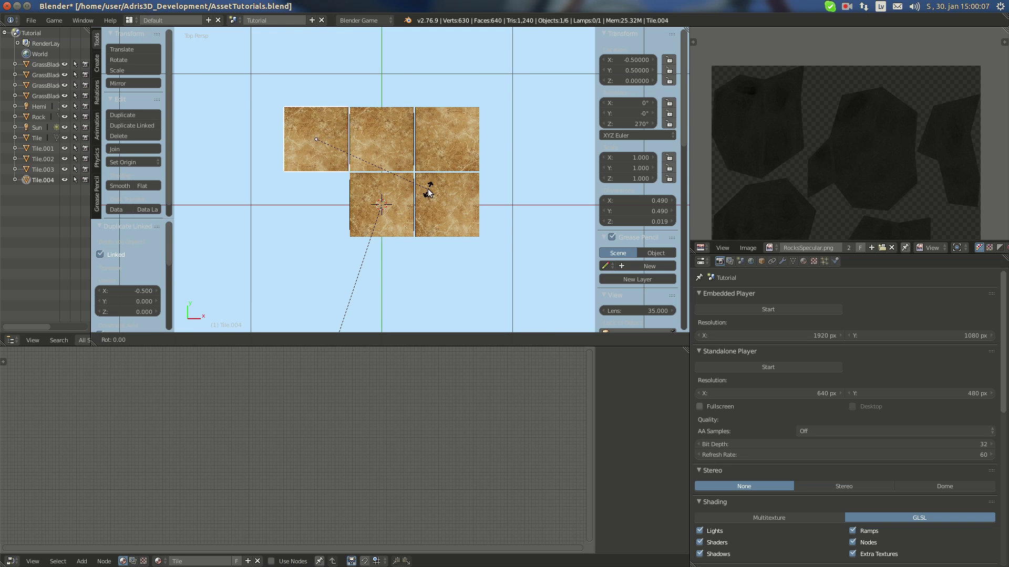
pyautogui.write('90')
pyautogui.press('Return')
# Make a linked duplicate of the upper row's newest tile, offset -0.5 along Y, and rotate it 90° about Z.
pyautogui.hotkey('shift', 'd')
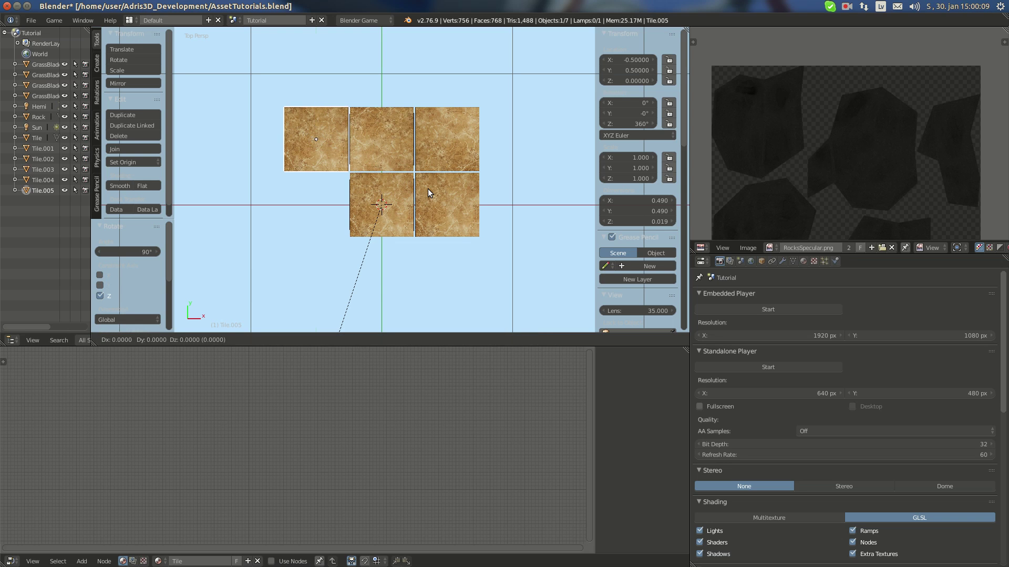
pyautogui.write('y')
pyautogui.write('-0.5')
pyautogui.press('Return')
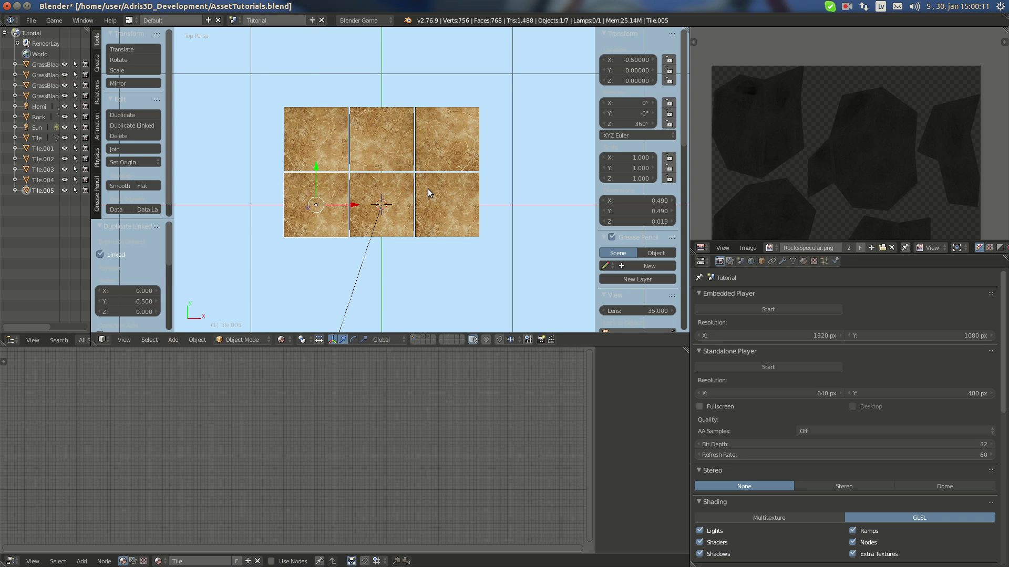
pyautogui.write('rz')
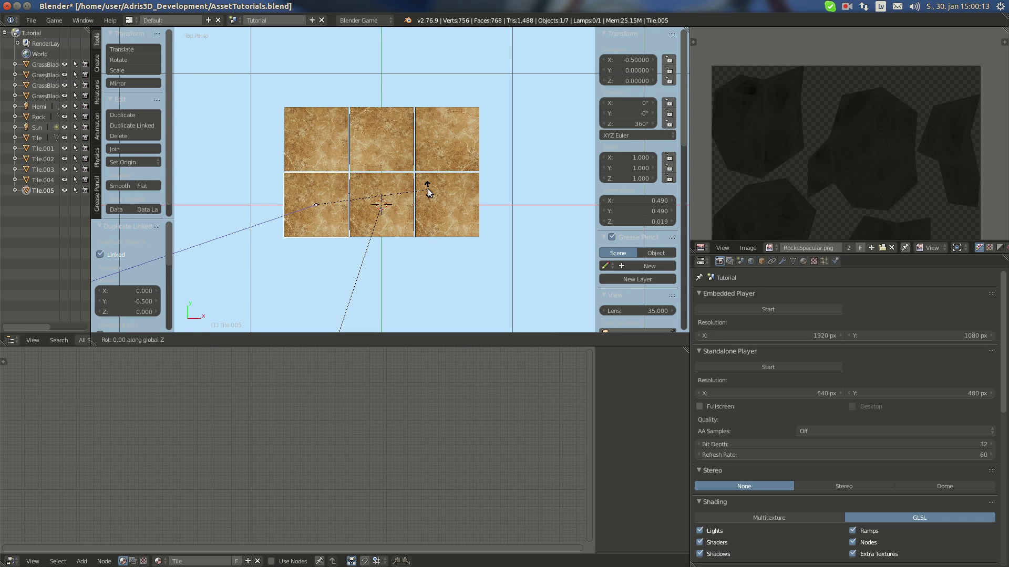
pyautogui.write('90')
pyautogui.press('Return')
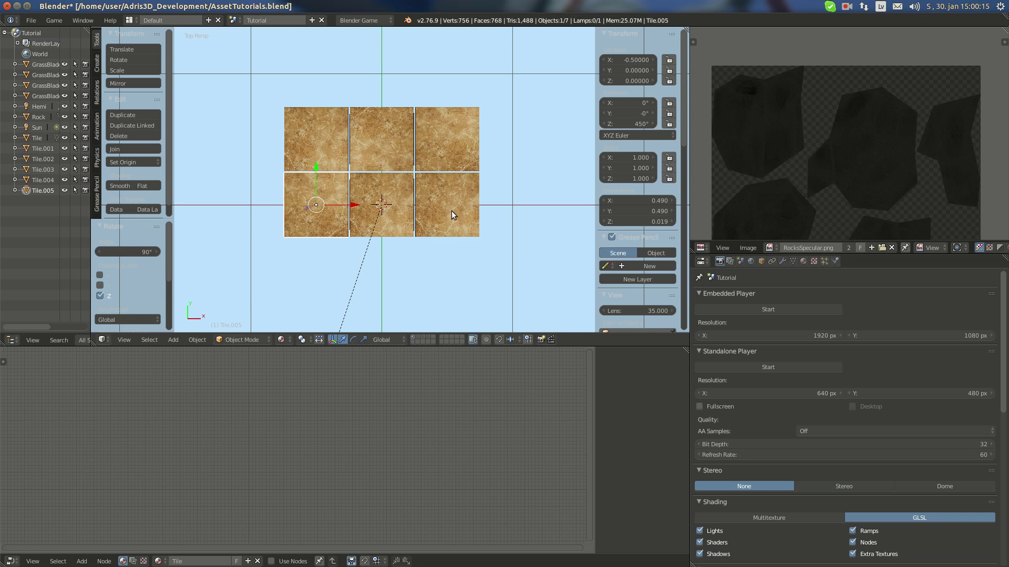
# Make linked duplicates of the three lower-row tiles and offset the copies -0.5 along Y as a third row.
pyautogui.keyDown('shift'); pyautogui.moveTo(452, 210); pyautogui.dragTo(459, 182, button='middle'); pyautogui.keyUp('shift')
pyautogui.keyDown('shift'); pyautogui.rightClick(382, 198); pyautogui.keyUp('shift')
pyautogui.keyDown('shift'); pyautogui.rightClick(475, 188); pyautogui.keyUp('shift')
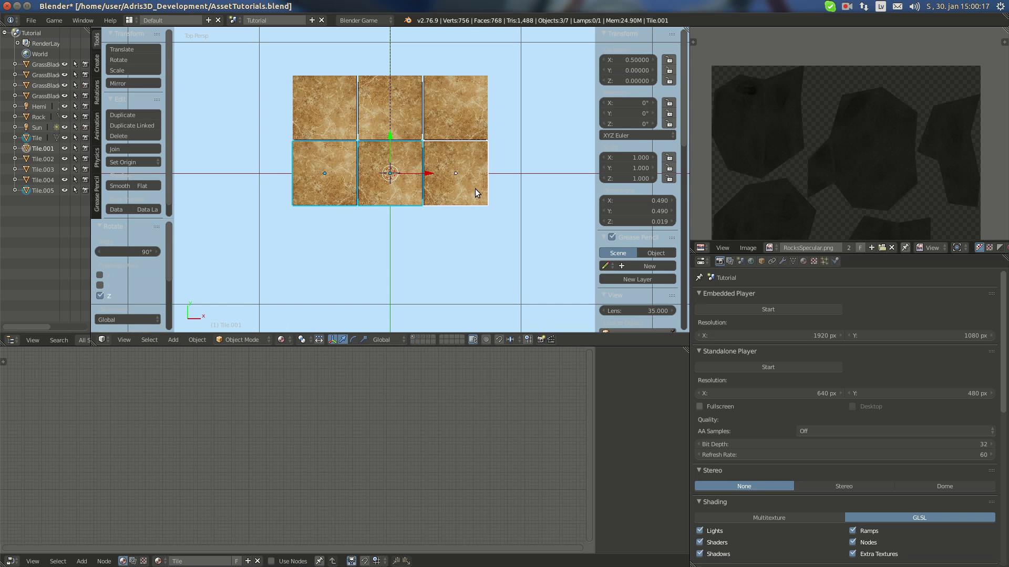
pyautogui.hotkey('shift', 'd')
pyautogui.write('y')
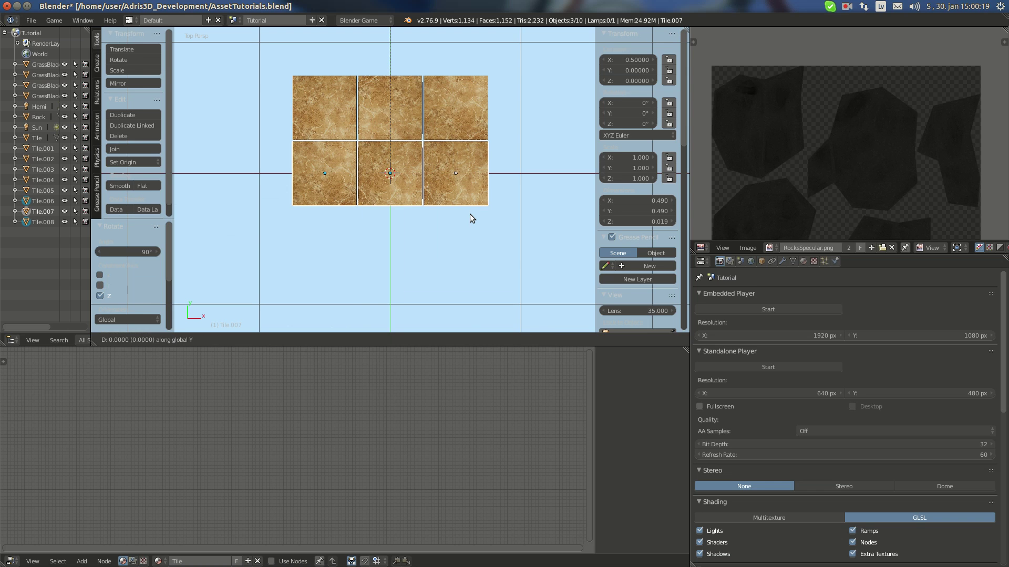
pyautogui.write('-.5')
pyautogui.press('Return')
# Rotate the three tiles of the new row 180° about Z and deselect them.
pyautogui.write('r')
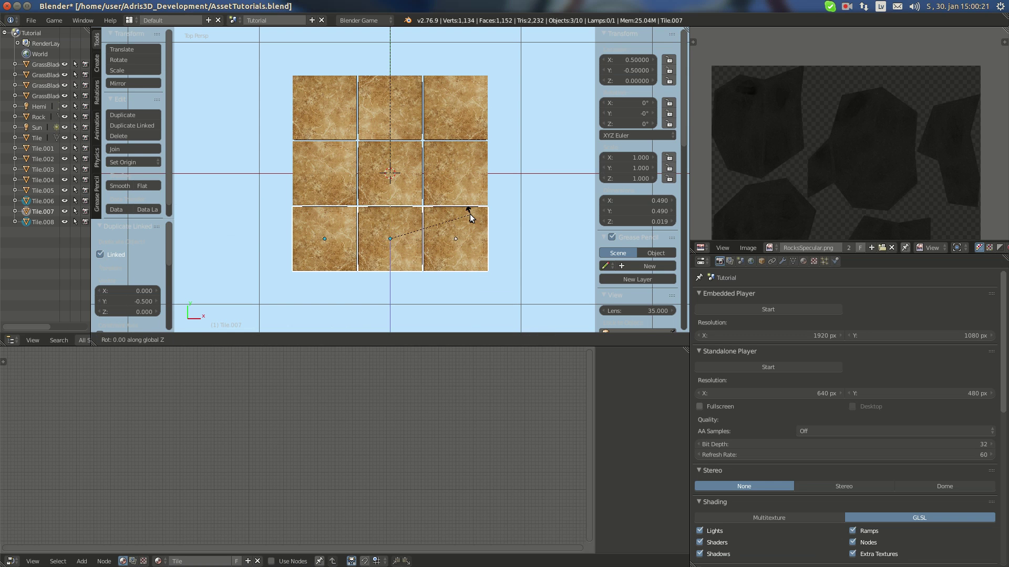
pyautogui.write('180')
pyautogui.press('Return')
pyautogui.press('a')
pyautogui.scroll(-2, 473, 210)
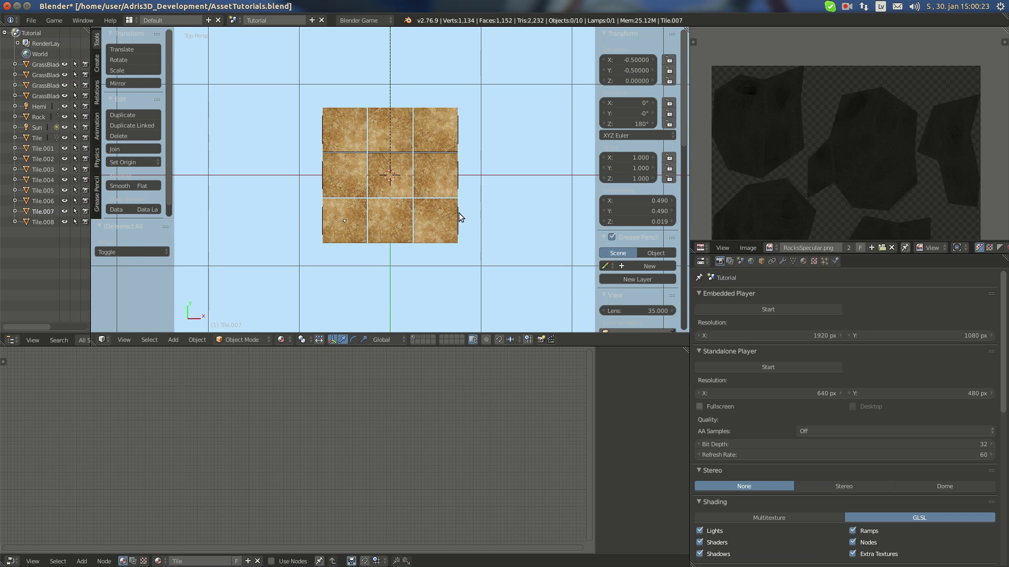
# Select all nine tiles of the floor and move them 0.25 along Y.
pyautogui.moveTo(432, 166)
pyautogui.keyDown('shift'); pyautogui.mouseDown(button='middle')
pyautogui.moveTo(419, 205)
pyautogui.moveTo(413, 168)
pyautogui.mouseUp(button='middle'); pyautogui.keyUp('shift')
pyautogui.press('b')
pyautogui.moveTo(365, 135); pyautogui.dragTo(446, 160)
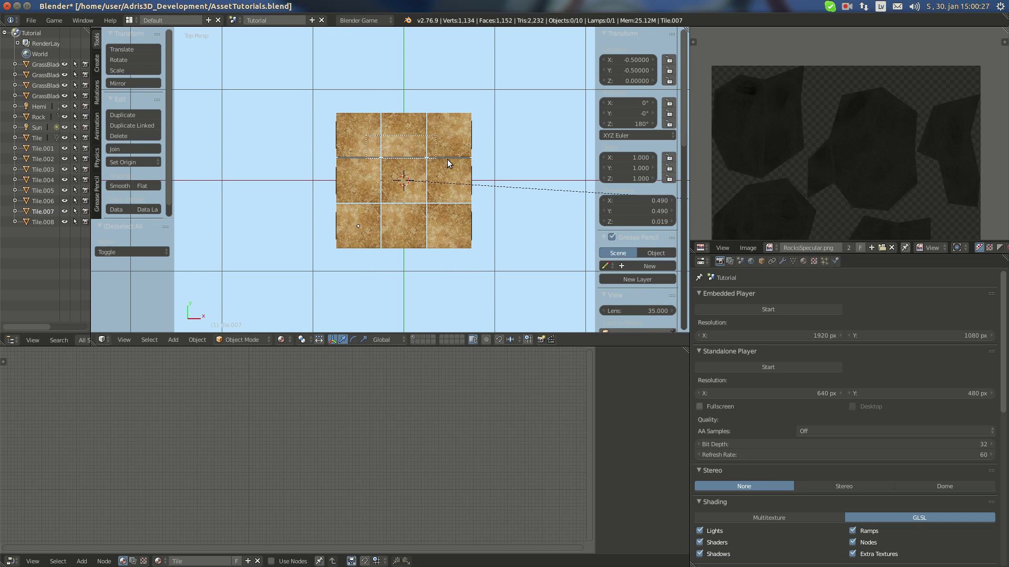
pyautogui.press('b')
pyautogui.moveTo(364, 228); pyautogui.dragTo(484, 264)
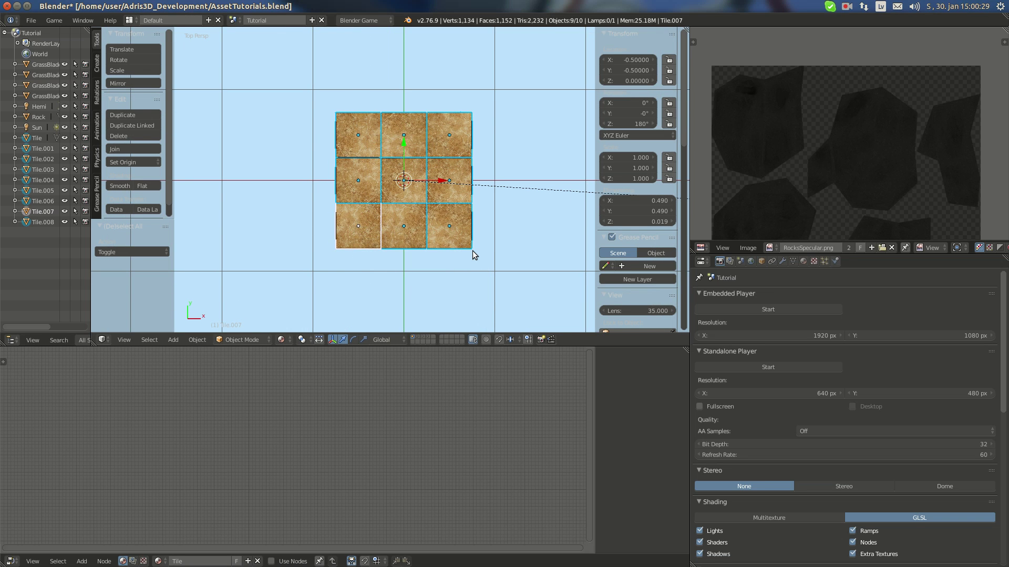
pyautogui.write('gy0.25')
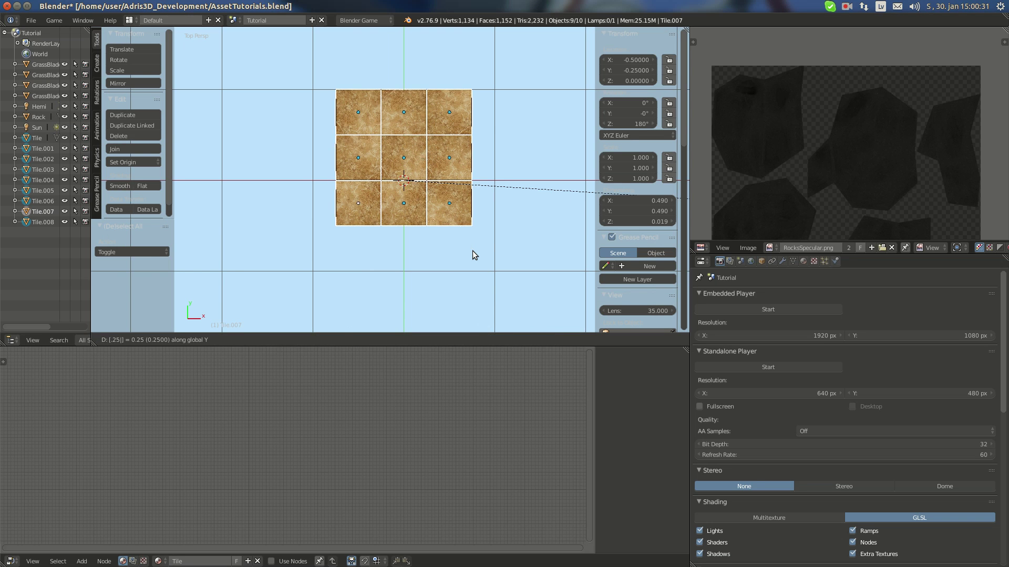
pyautogui.press('Return')
# Move the whole three-by-three tile block -0.25 along X to line up with the grid, and deselect it.
pyautogui.write('gx')
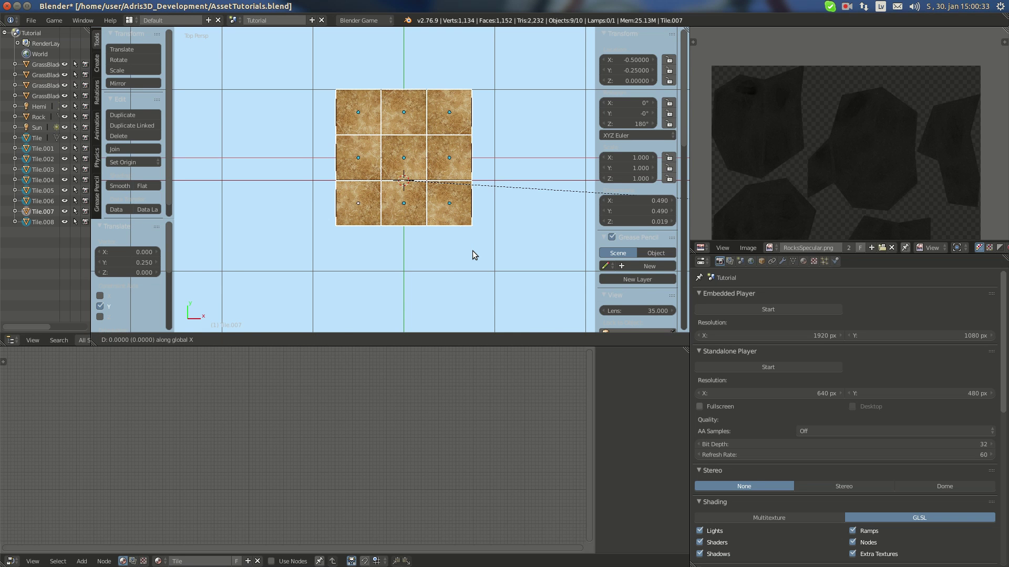
pyautogui.write('-.25')
pyautogui.press('Return')
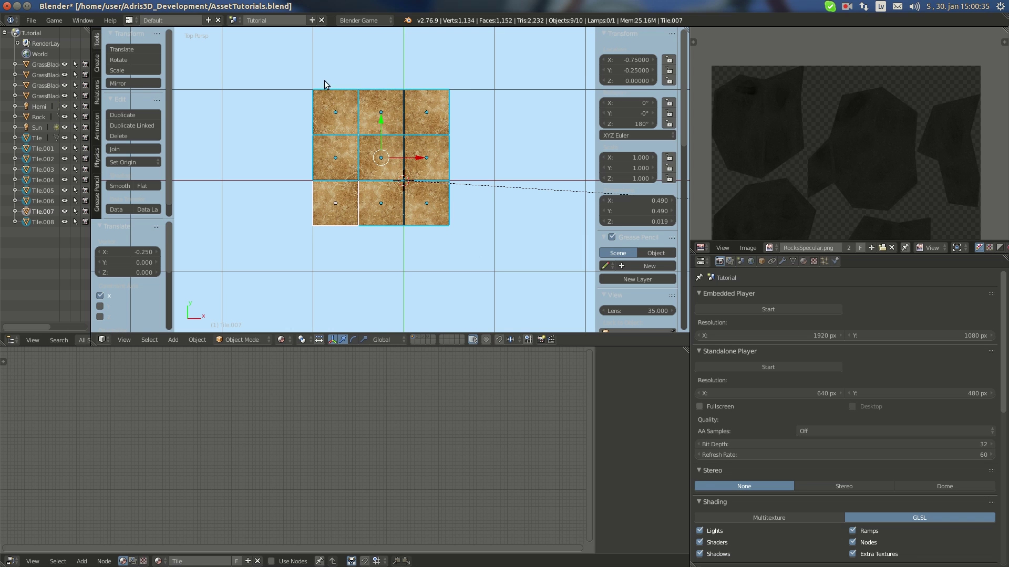
pyautogui.scroll(10, 324, 81)
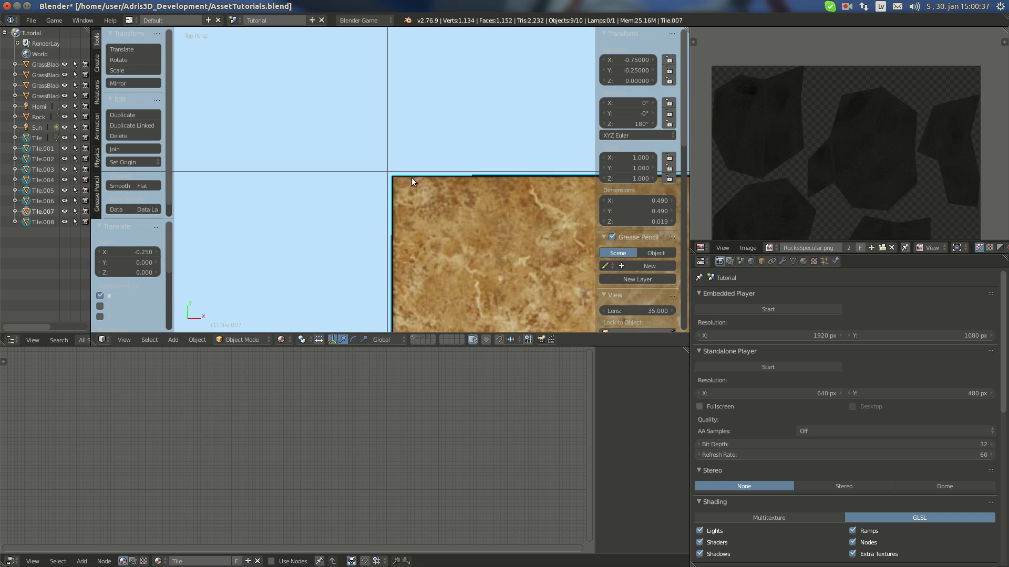
pyautogui.press('a')
# Make linked duplicates of the three tiles in the rightmost column, offset 0.5 along X as a fourth column.
pyautogui.scroll(-10, 430, 210)
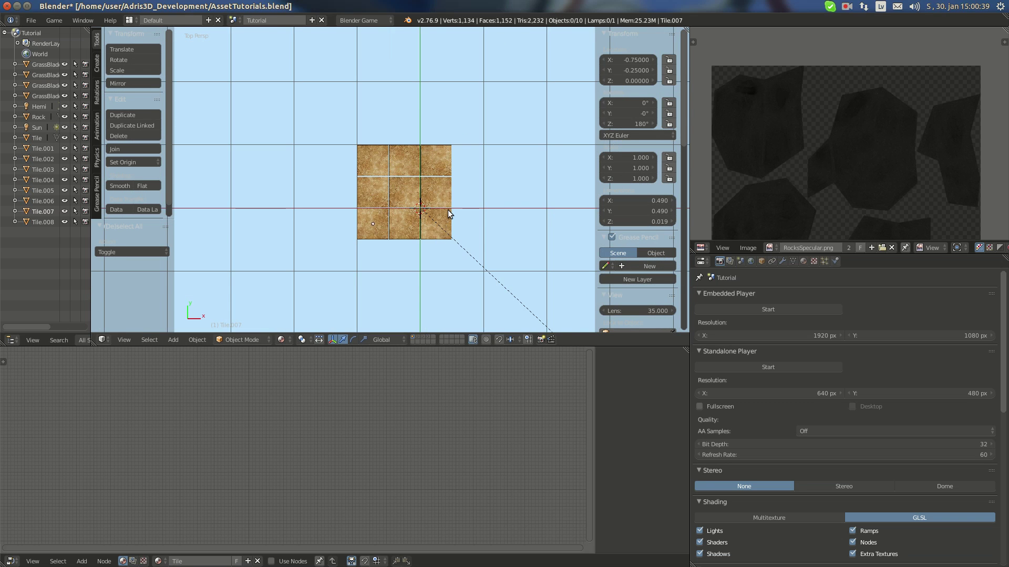
pyautogui.rightClick(449, 213)
pyautogui.keyDown('shift'); pyautogui.rightClick(446, 195); pyautogui.keyUp('shift')
pyautogui.keyDown('shift'); pyautogui.rightClick(441, 164); pyautogui.keyUp('shift')
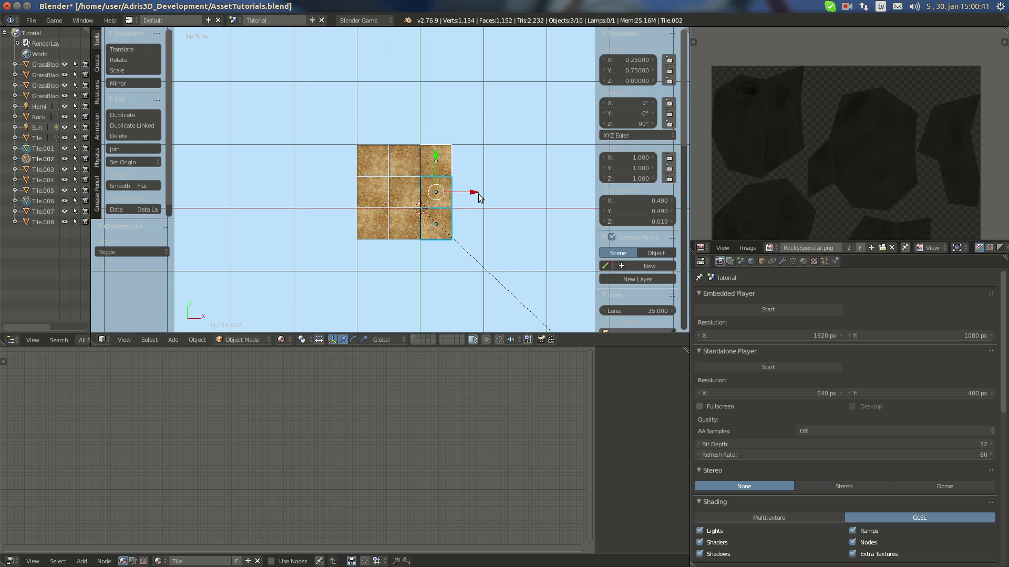
pyautogui.hotkey('shift', 'd')
pyautogui.write('x')
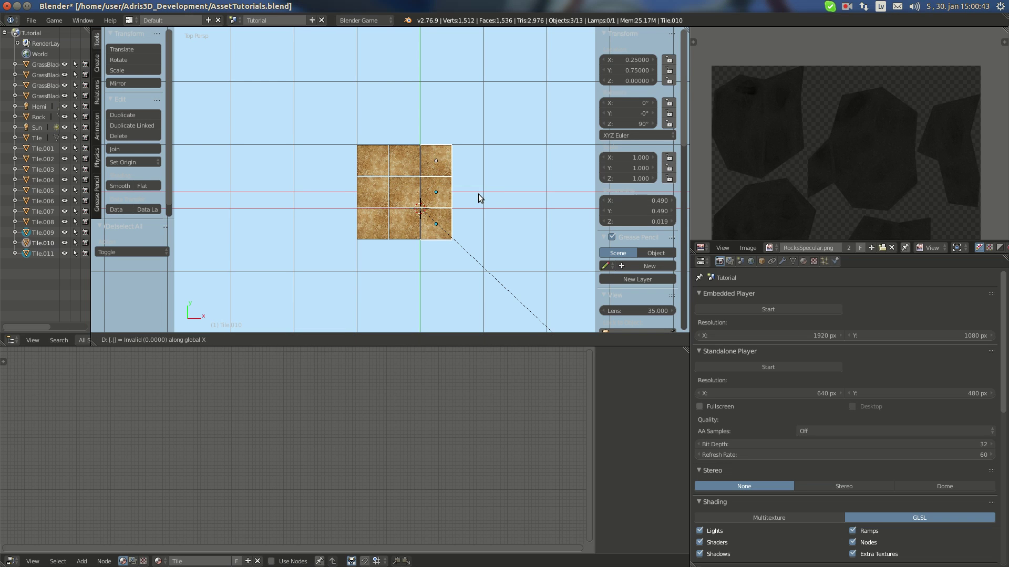
pyautogui.write('0.5')
pyautogui.press('Return')
# In the new column, rotate the upper tile -180° and the lowest tile -90° about Z.
pyautogui.rightClick(479, 165)
pyautogui.write('r')
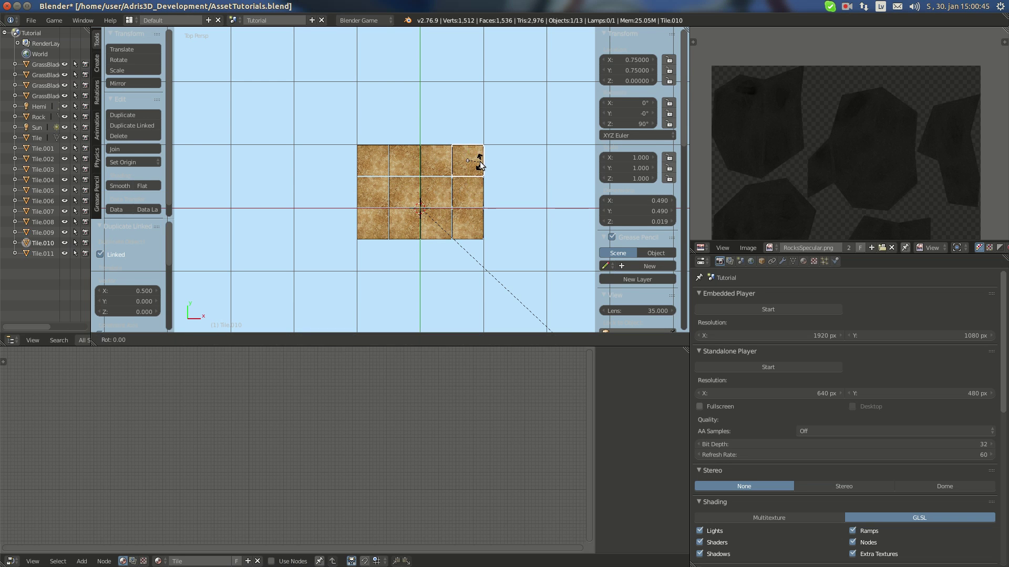
pyautogui.write('180')
pyautogui.press('Return')
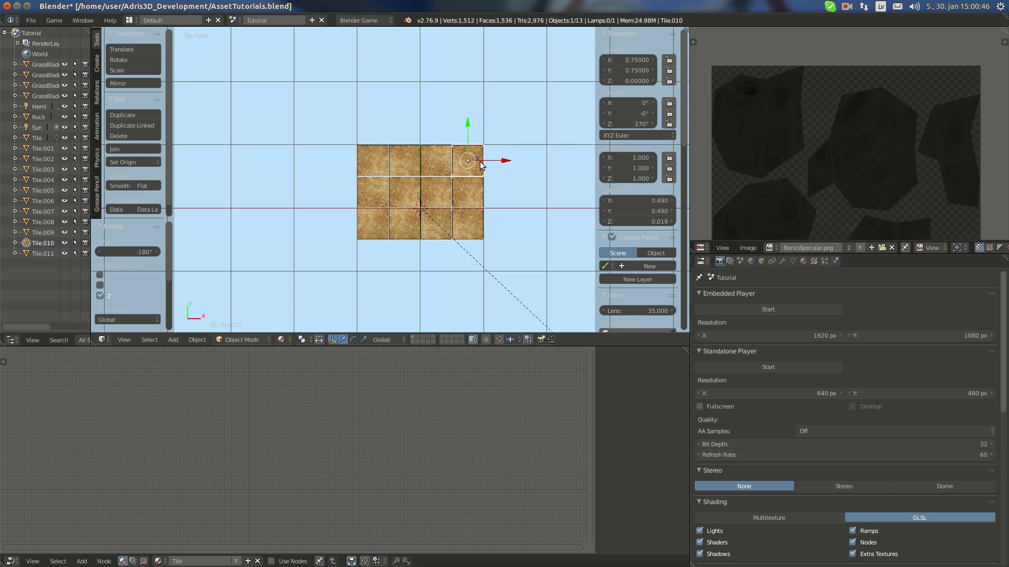
pyautogui.rightClick(467, 215)
pyautogui.write('r-9')
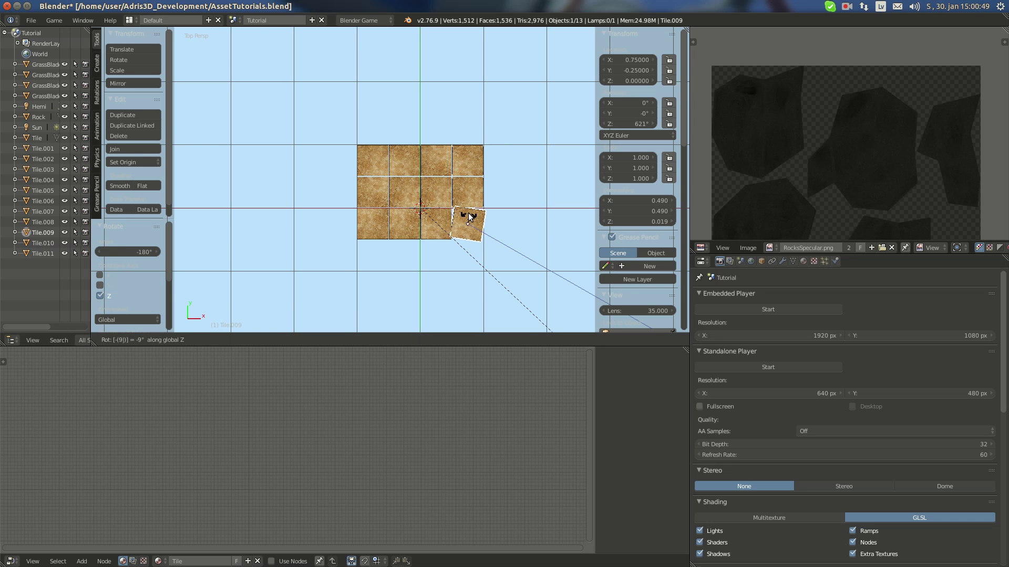
pyautogui.write('0')
pyautogui.press('Return')
# Make linked duplicates of the four tiles in the lowest row, offset -0.5 along Y as a fourth row.
pyautogui.keyDown('shift'); pyautogui.rightClick(444, 218); pyautogui.keyUp('shift')
pyautogui.keyDown('shift'); pyautogui.rightClick(405, 224); pyautogui.keyUp('shift')
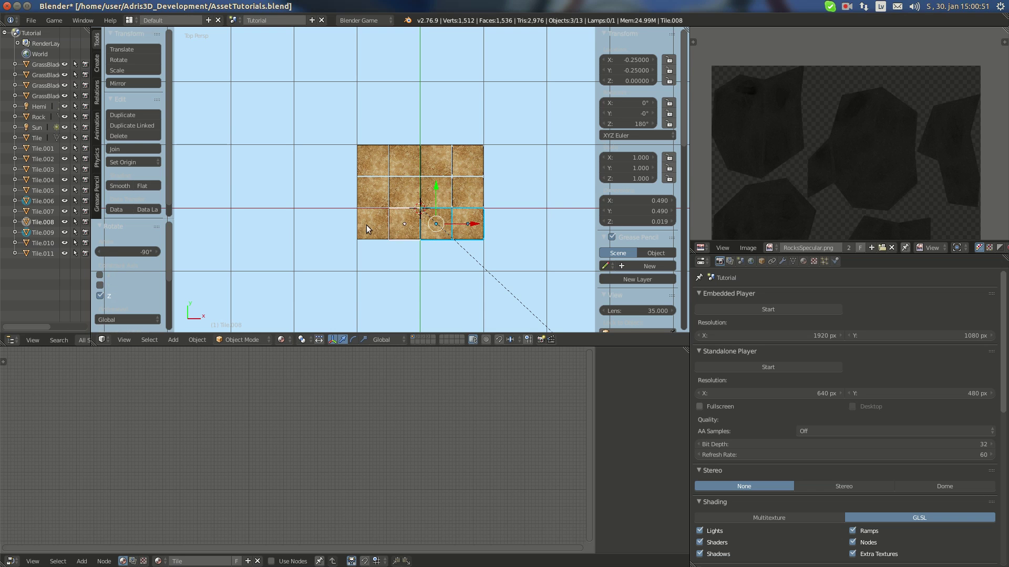
pyautogui.keyDown('shift'); pyautogui.rightClick(368, 225); pyautogui.keyUp('shift')
pyautogui.hotkey('shift', 'd')
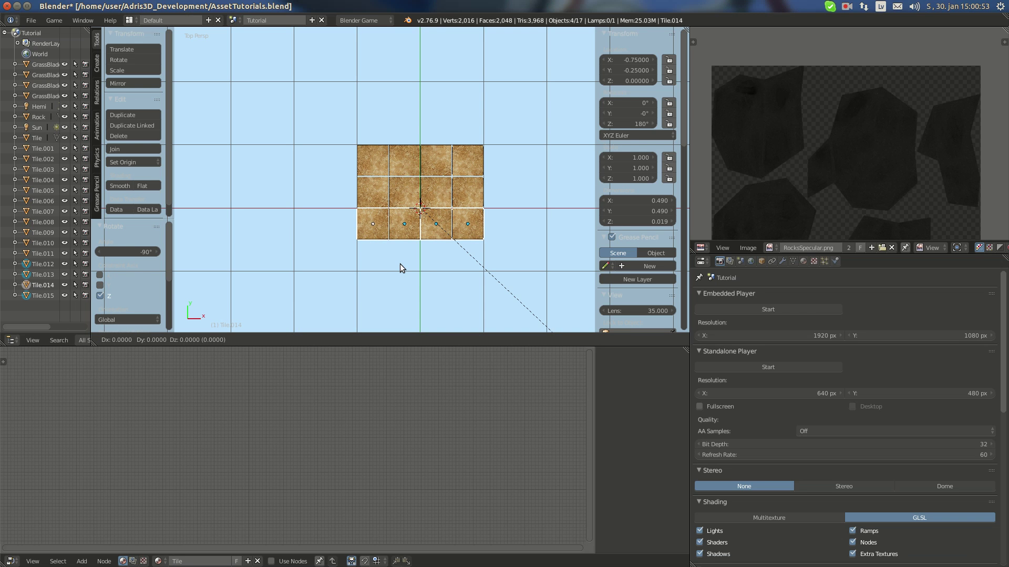
pyautogui.press('y')
pyautogui.press('-')
pyautogui.write('.5')
pyautogui.press('Return')
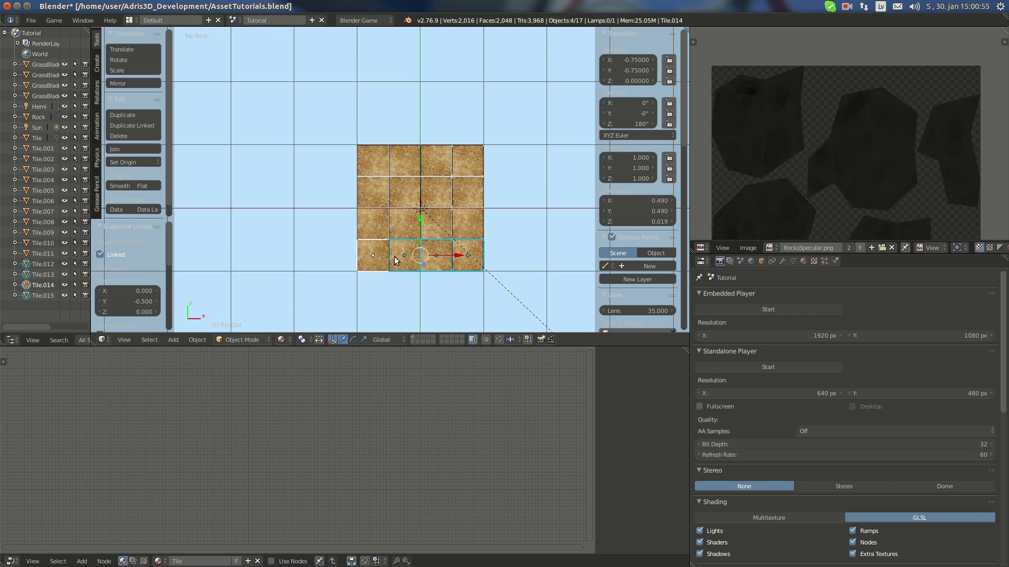
# In the new bottom row, rotate the second tile from the left 90° and the third tile -180° about Z.
pyautogui.rightClick(395, 258)
pyautogui.press('r')
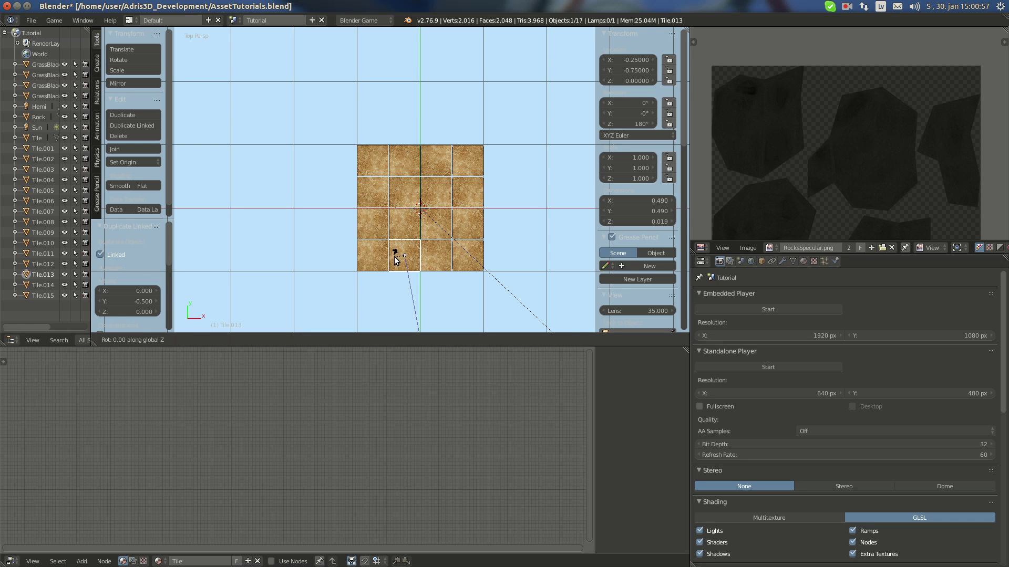
pyautogui.write('90')
pyautogui.press('Return')
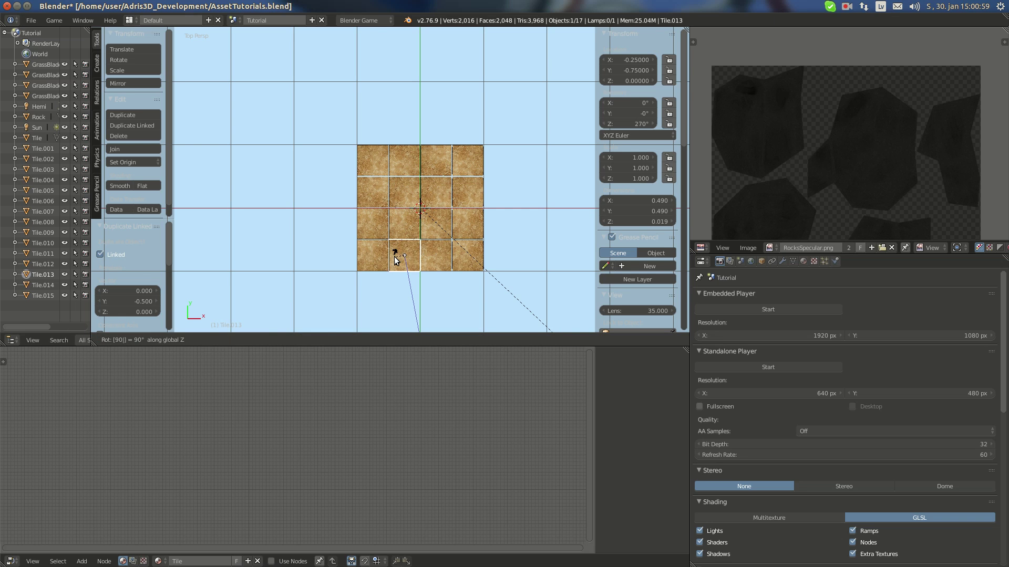
pyautogui.rightClick(435, 256)
pyautogui.write('r')
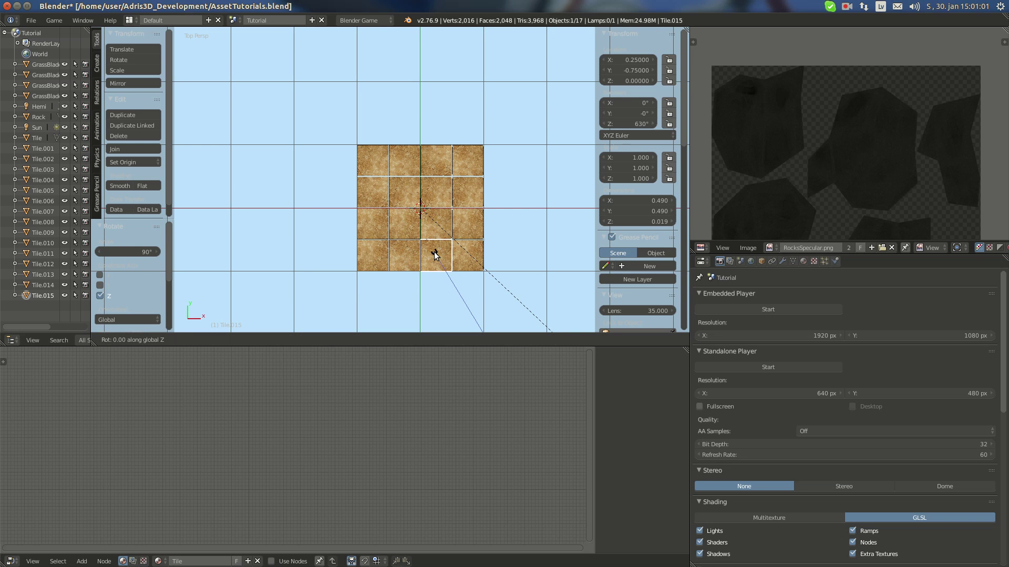
pyautogui.write('-180')
pyautogui.press('Return')
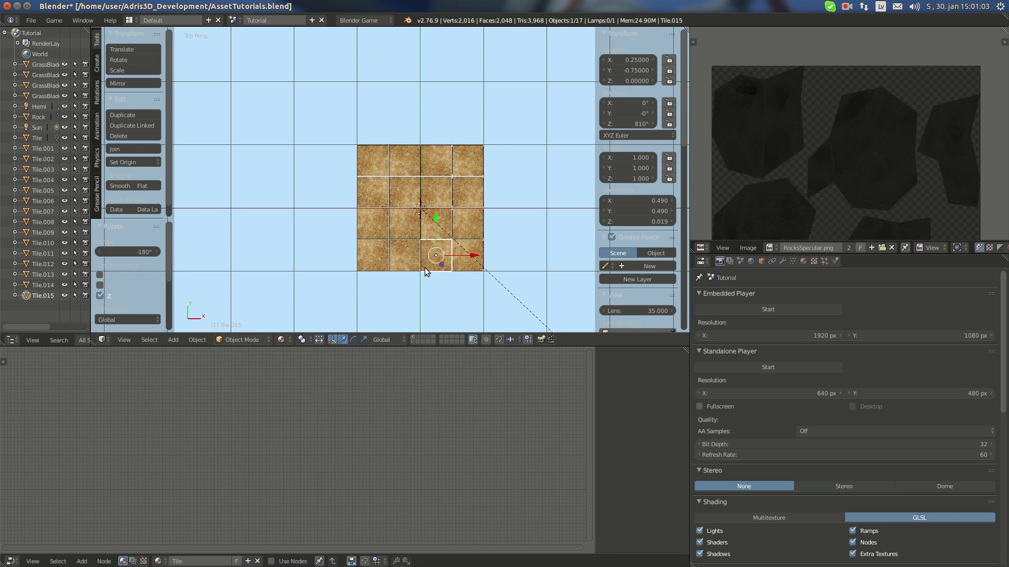
# Rotate the bottom-right corner tile of the floor -90° about Z and deselect it.
pyautogui.rightClick(457, 269)
pyautogui.write('r')
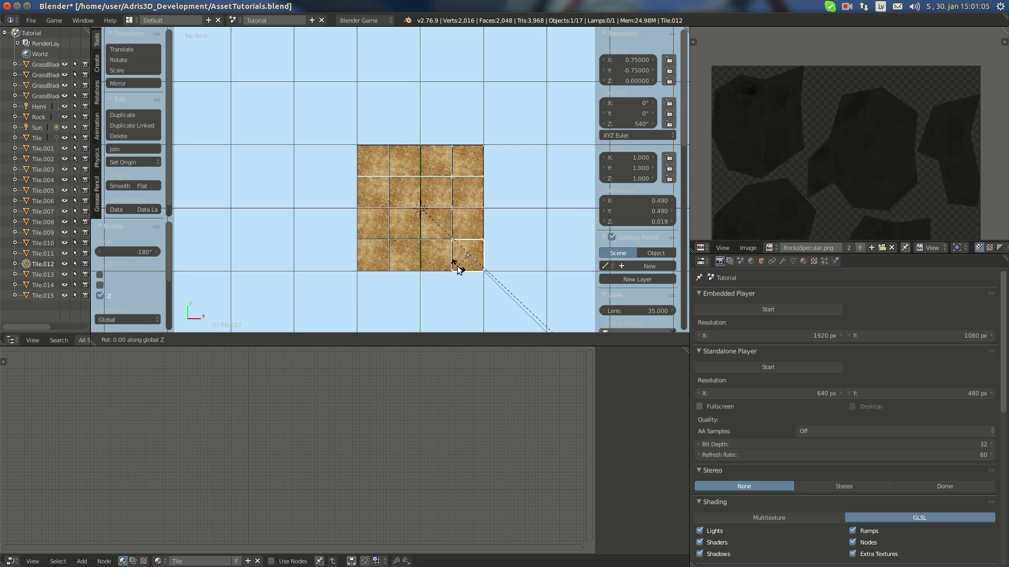
pyautogui.write('-90')
pyautogui.press('Return')
pyautogui.press('a')
pyautogui.scroll(1, 460, 263)
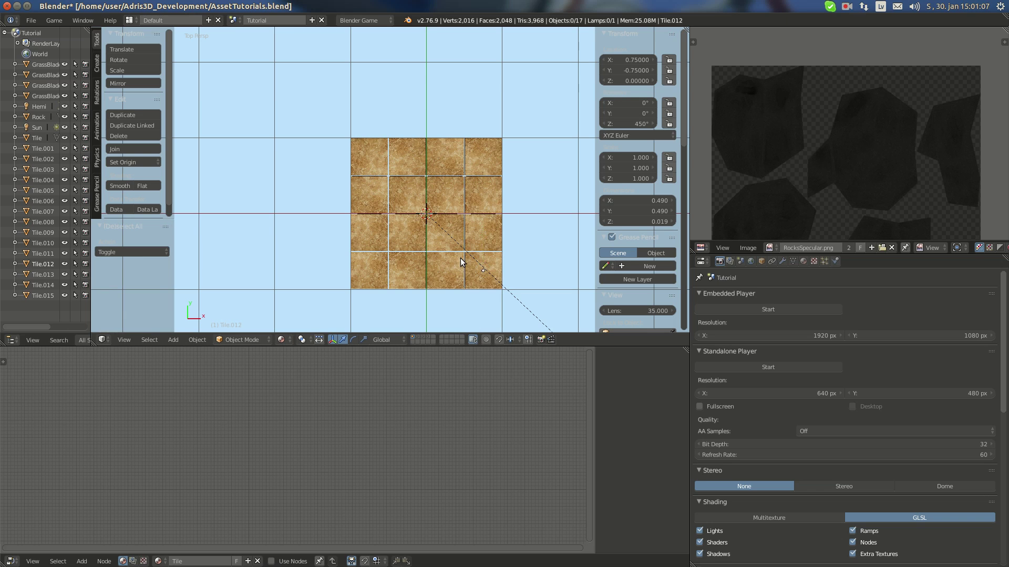
# Rotate the floor's bottom-right corner tile by a further -180° about Z.
pyautogui.rightClick(470, 277)
pyautogui.write('r')
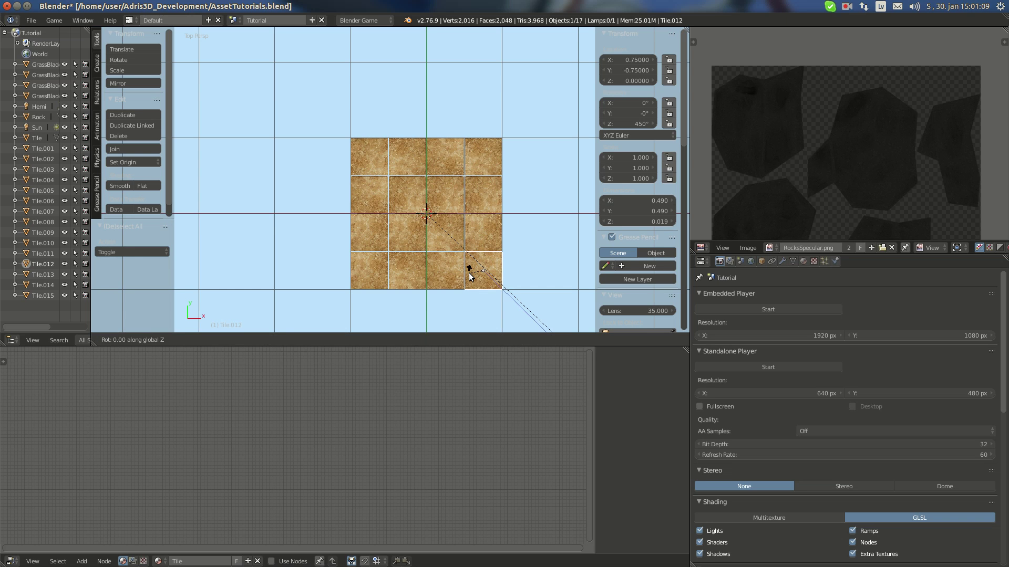
pyautogui.write('-180')
pyautogui.press('Return')
pyautogui.press('a')
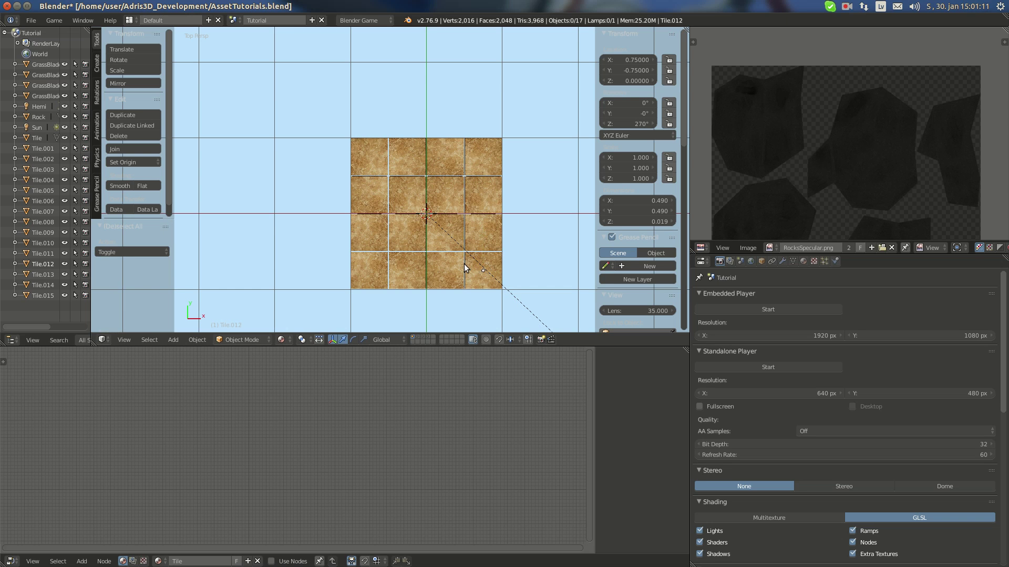
# Rotate the leftmost tile of the third row 90° about Z and deselect it.
pyautogui.rightClick(361, 269)
pyautogui.rightClick(368, 233)
pyautogui.write('r')
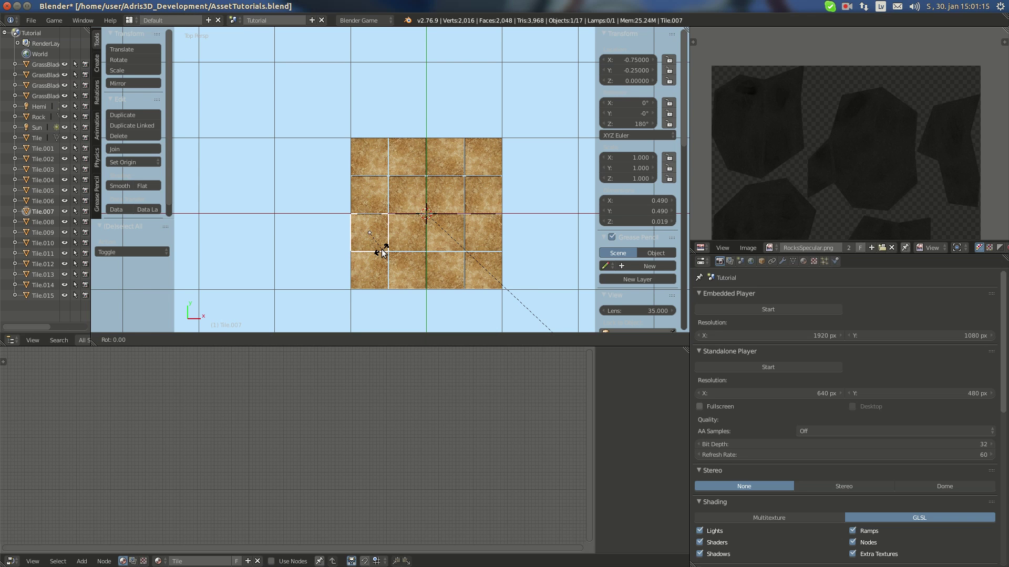
pyautogui.write('z90')
pyautogui.press('Return')
pyautogui.press('a')
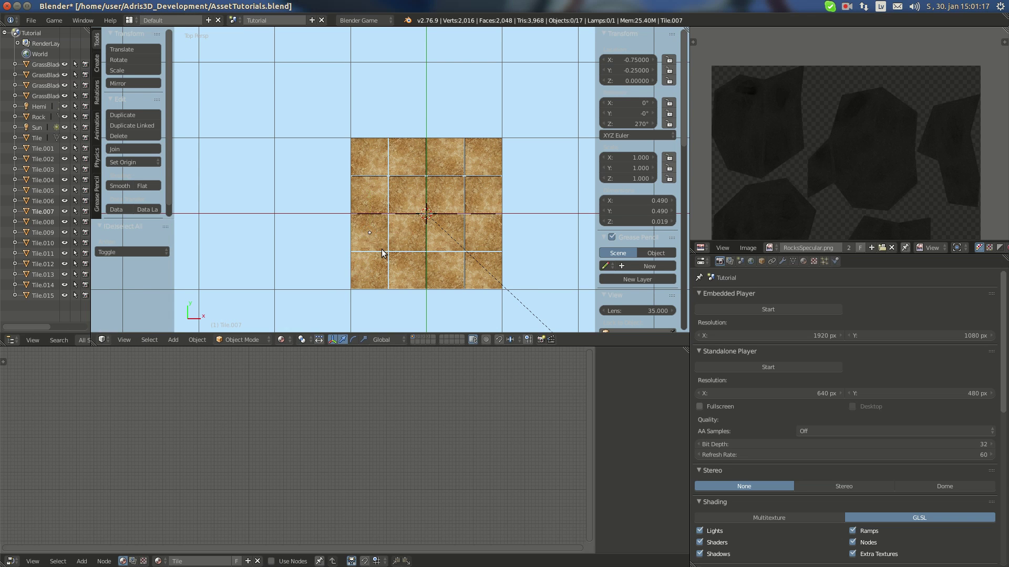
# Select all tiles of the four-by-four floor and examine its gaps and thin edges in perspective from several angles.
pyautogui.moveTo(370, 253); pyautogui.dragTo(402, 243, button='middle')
pyautogui.scroll(-2, 375, 195)
pyautogui.moveTo(375, 194); pyautogui.dragTo(395, 189, button='middle')
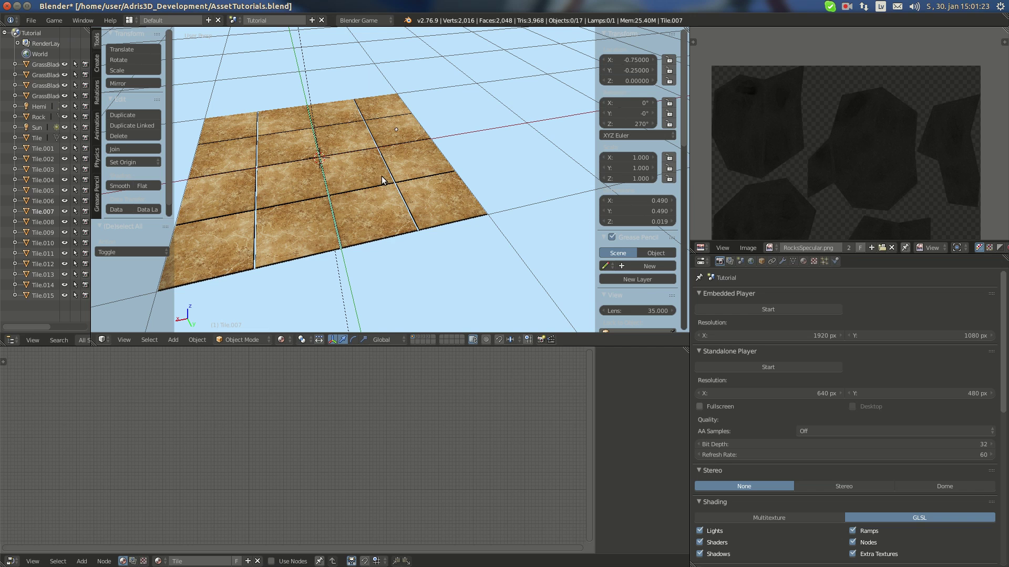
pyautogui.moveTo(366, 102); pyautogui.dragTo(383, 153)
pyautogui.press('b')
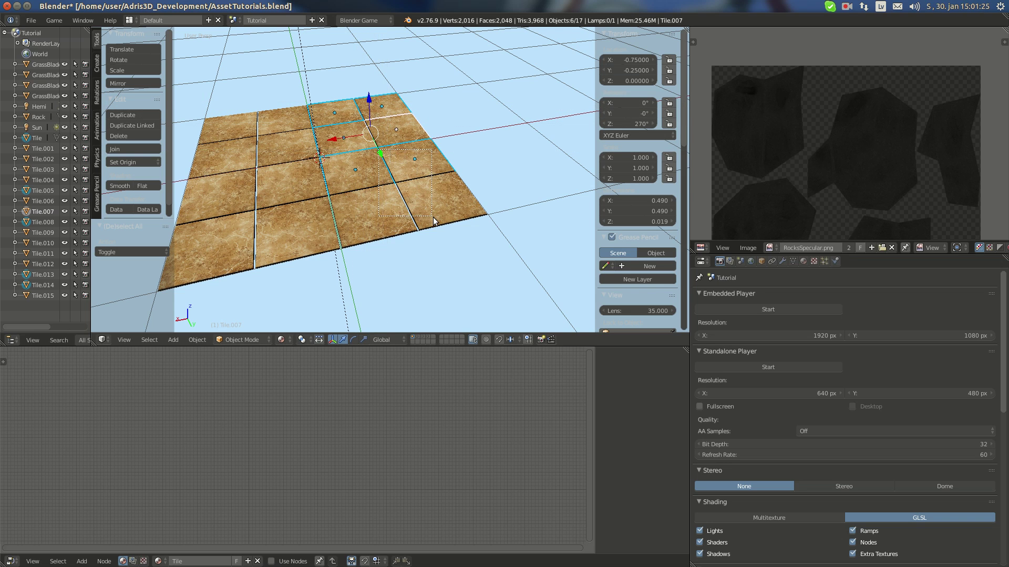
pyautogui.moveTo(433, 216); pyautogui.dragTo(433, 216)
pyautogui.press('b')
pyautogui.moveTo(231, 114); pyautogui.dragTo(285, 241)
pyautogui.moveTo(315, 241); pyautogui.dragTo(413, 199, button='middle')
pyautogui.scroll(-1, 408, 200)
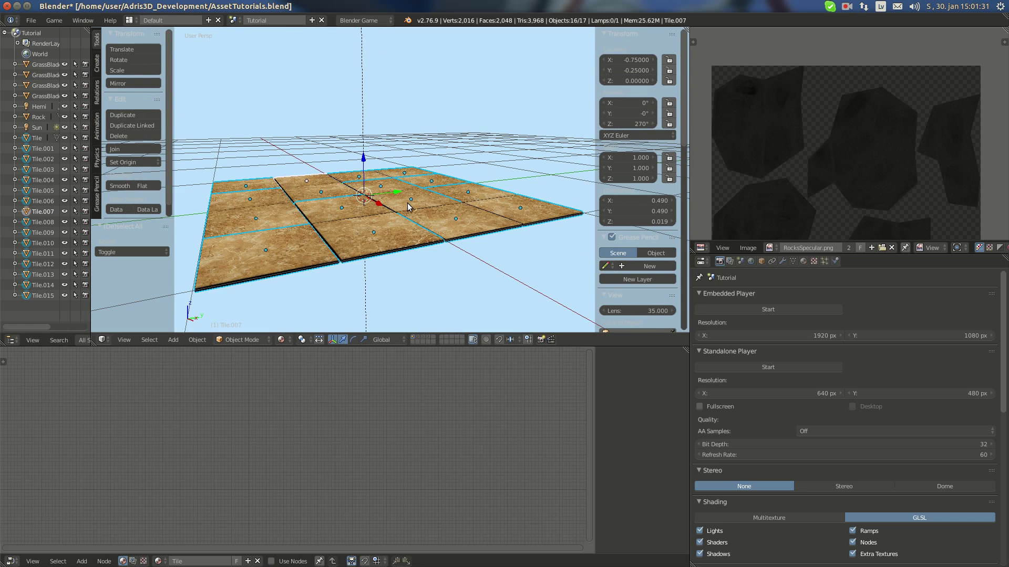
# Make a linked duplicate of one floor tile and snap the copy to the 3D cursor at the grid's centre.
pyautogui.rightClick(463, 210)
pyautogui.moveTo(462, 210); pyautogui.dragTo(456, 183, button='middle')
pyautogui.hotkey('alt', 'd')
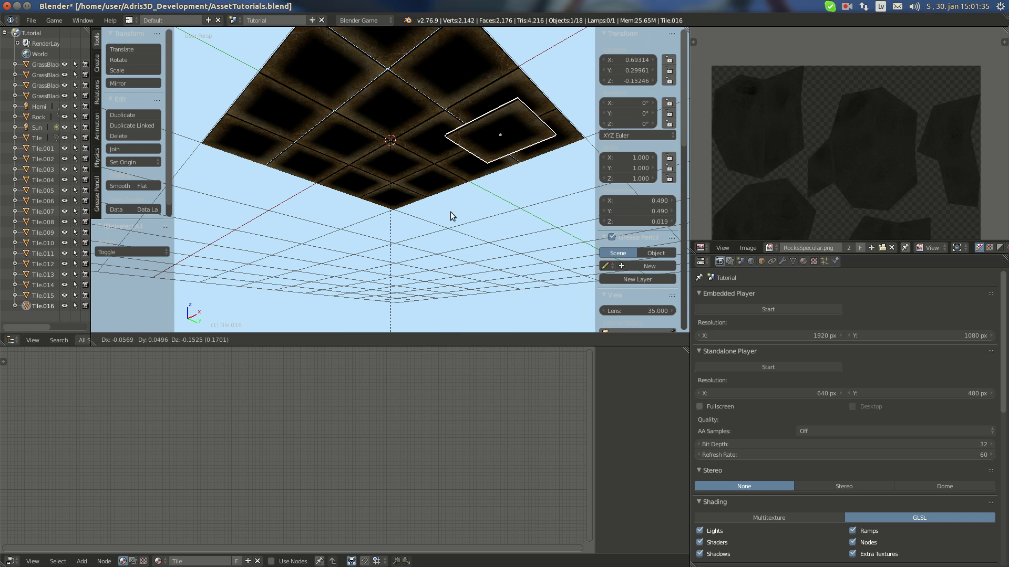
pyautogui.click(486, 178)
pyautogui.hotkey('shift', 's')
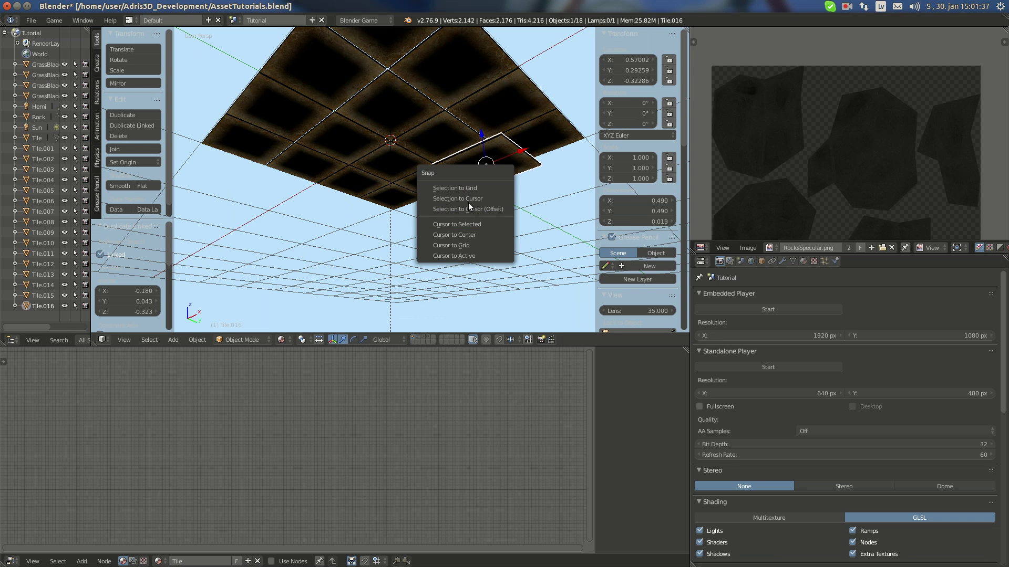
pyautogui.click(468, 200)
# Move the centred copy down about 0.047 along Z, beneath the floor tiles.
pyautogui.moveTo(433, 168); pyautogui.dragTo(418, 202, button='middle')
pyautogui.moveTo(398, 173); pyautogui.dragTo(398, 180)
pyautogui.moveTo(397, 216); pyautogui.dragTo(403, 171, button='middle')
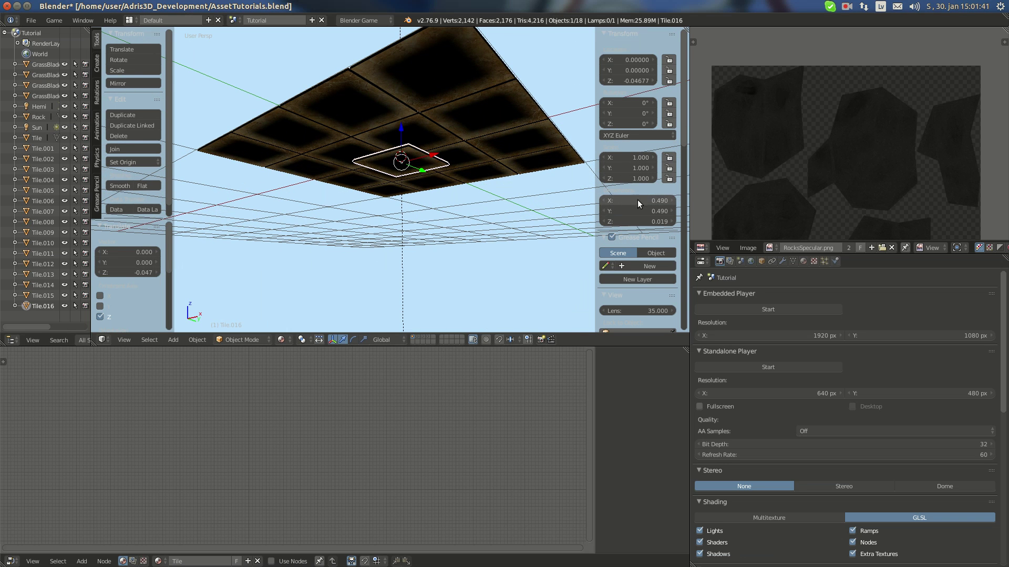
# Set the X and Y dimensions of the tile beneath the floor to 2.
pyautogui.click(637, 200)
pyautogui.write('2')
pyautogui.press('Return')
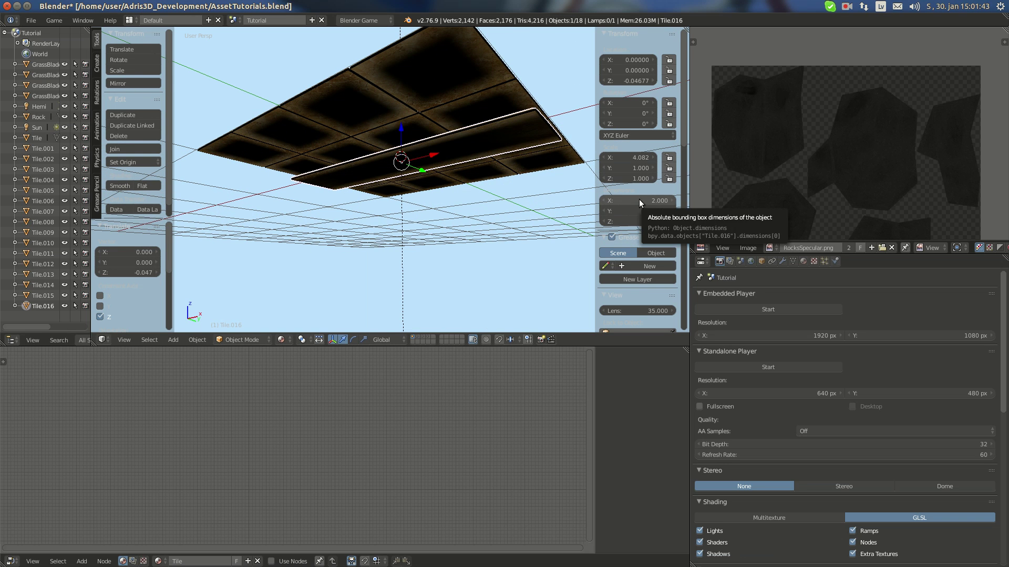
pyautogui.hotkey('ctrl', 'c')
pyautogui.hotkey('ctrl', 'v')
# Move the enlarged lower tile up about 0.028 along Z, closer to the floor tiles.
pyautogui.moveTo(371, 170); pyautogui.dragTo(489, 182, button='middle')
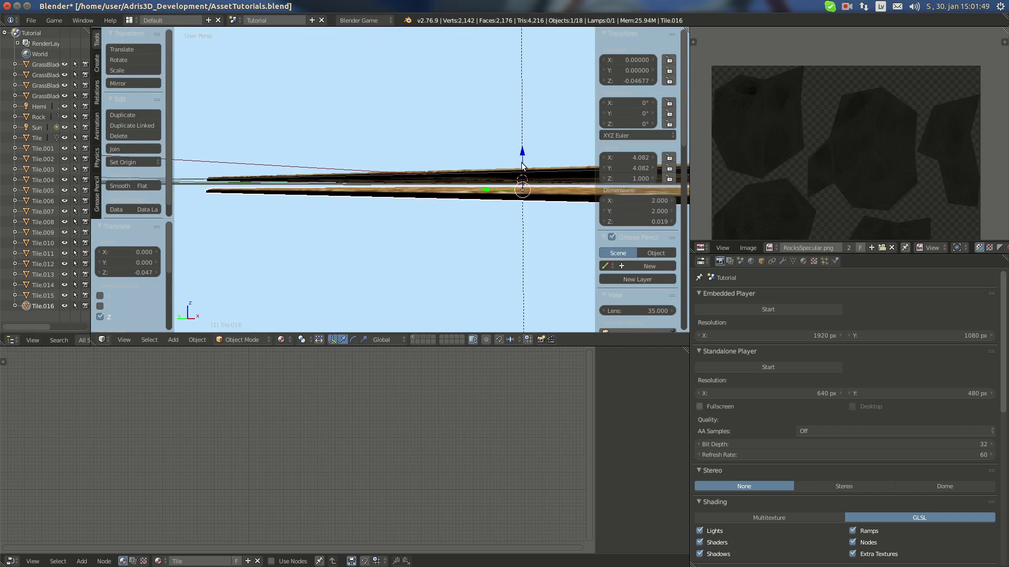
pyautogui.press('g')
pyautogui.press('z')
pyautogui.click(522, 156)
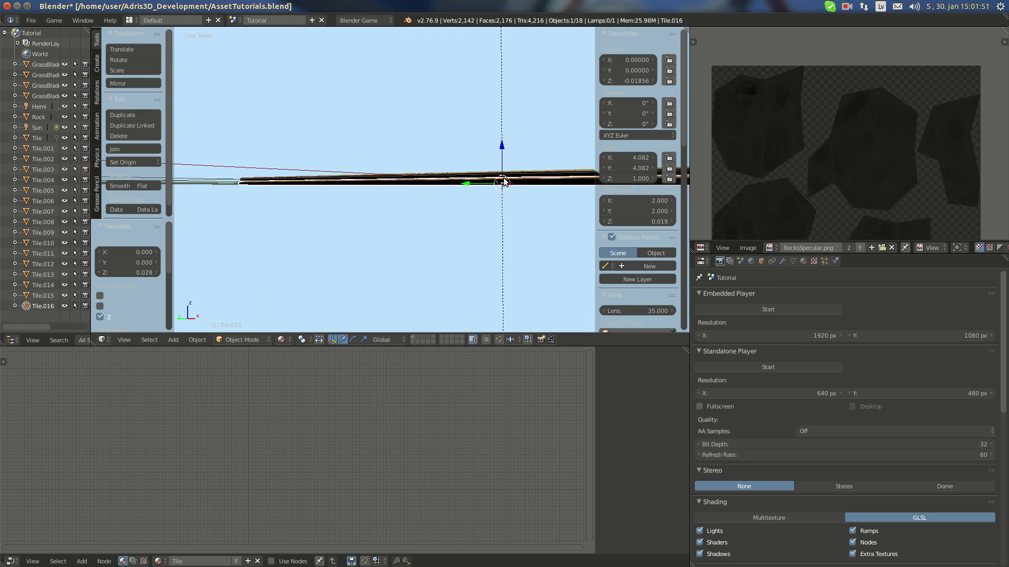
# Fine-tune the lower tile's height along Z to about -0.01847, checking it against the gaps between the floor tiles.
pyautogui.moveTo(523, 156); pyautogui.dragTo(416, 235, button='middle')
pyautogui.scroll(8, 416, 236)
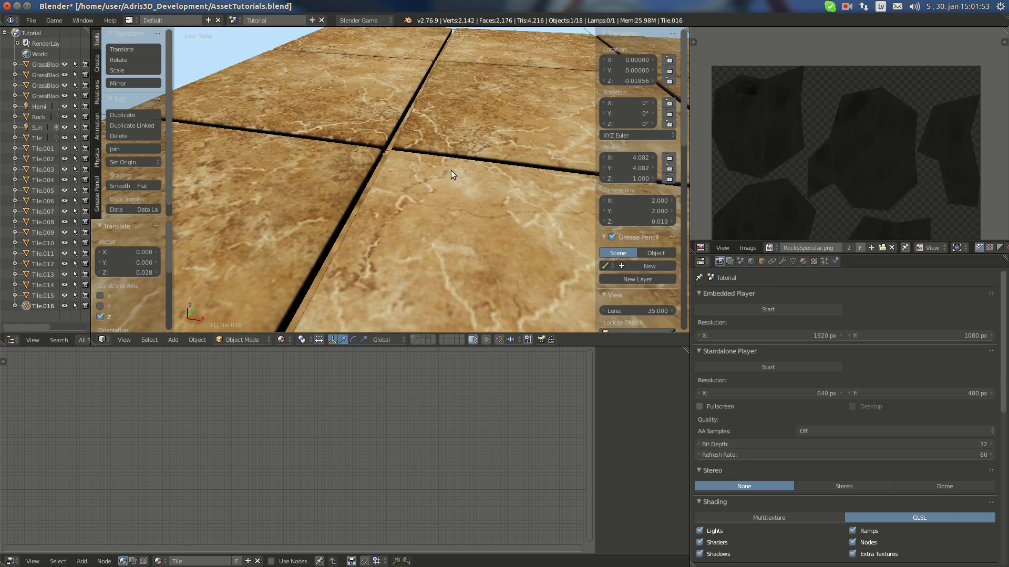
pyautogui.press('g')
pyautogui.press('z')
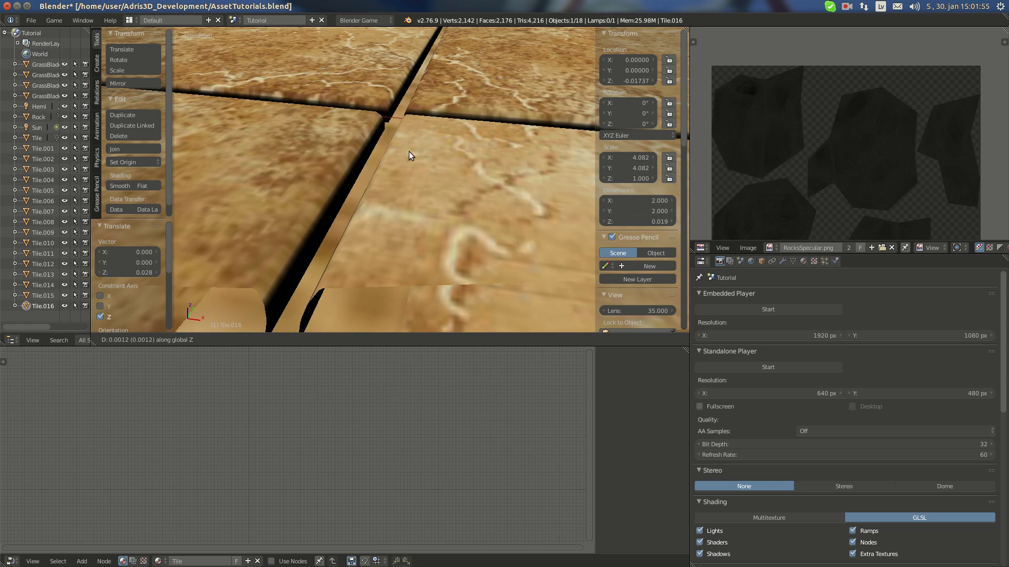
pyautogui.click(410, 175)
pyautogui.scroll(-8, 441, 199)
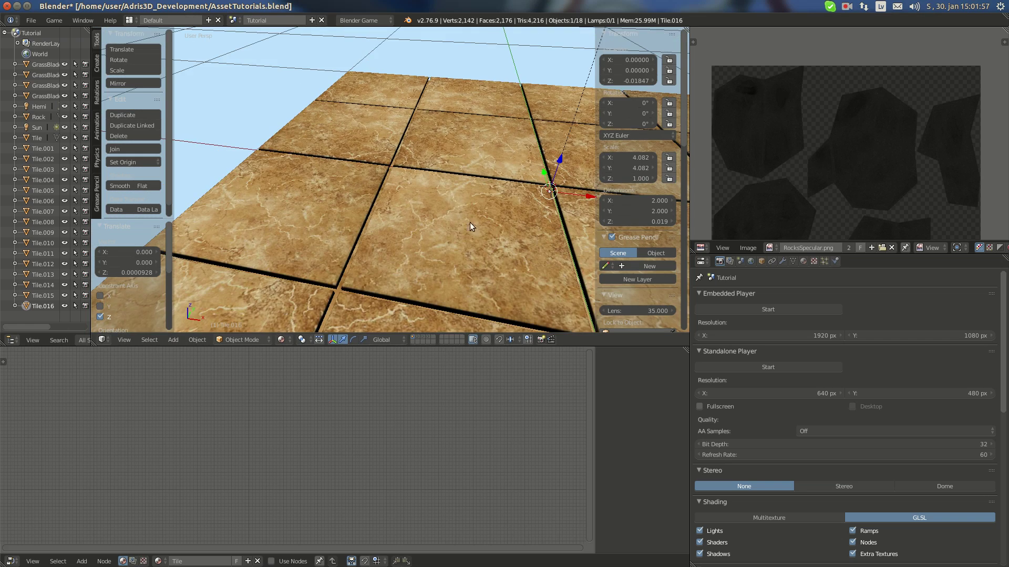
# Select all objects in the scene and box-deselect the lamp above the floor, leaving only the tiles selected.
pyautogui.scroll(-5, 527, 240)
pyautogui.moveTo(525, 240); pyautogui.dragTo(433, 170, button='middle')
pyautogui.press('a')
pyautogui.press('a')
pyautogui.scroll(-4, 420, 157)
pyautogui.press('z')
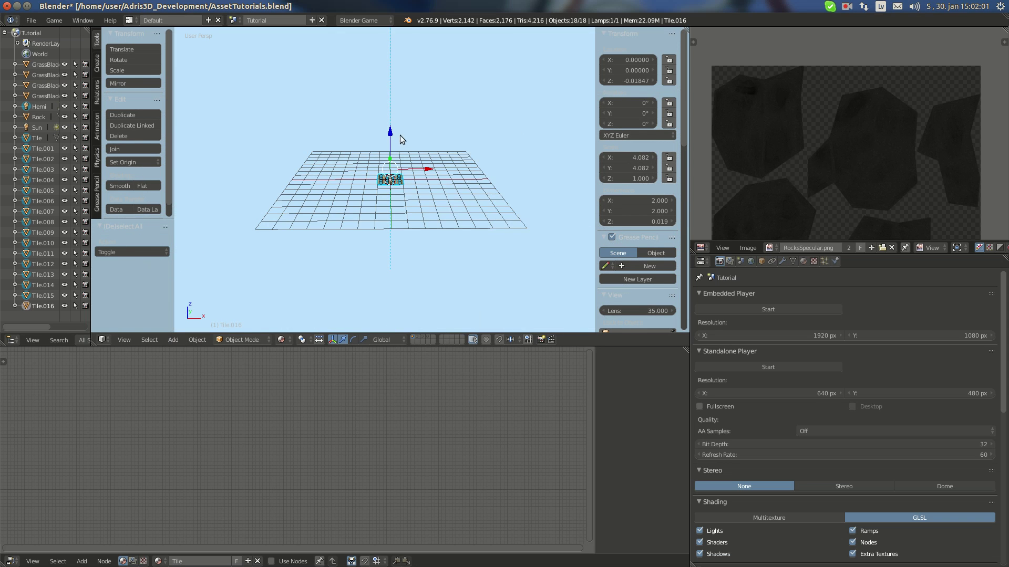
pyautogui.scroll(-3, 399, 129)
pyautogui.press('b')
pyautogui.scroll(8, 416, 140)
pyautogui.scroll(-4, 399, 126)
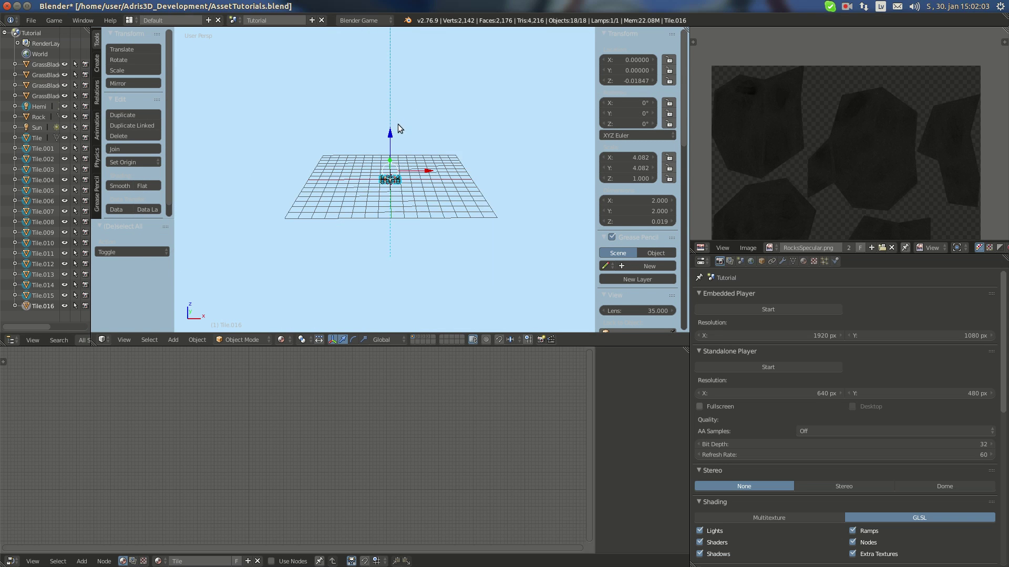
pyautogui.press('b')
pyautogui.moveTo(372, 72); pyautogui.dragTo(475, 104, button='middle')
pyautogui.scroll(2, 441, 173)
pyautogui.scroll(14, 442, 177)
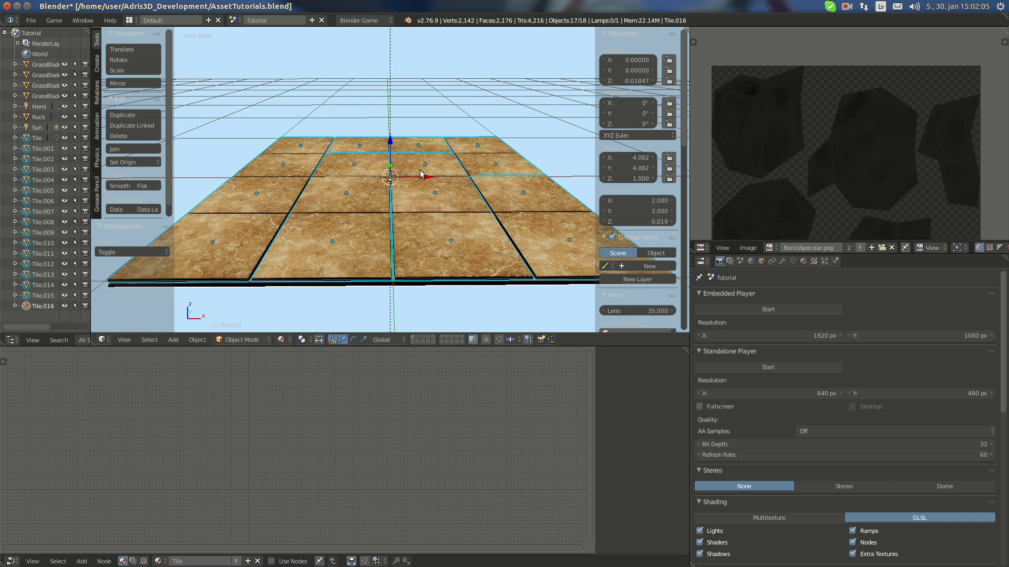
# Make the large lower tile the active object and join all selected tiles into one mesh.
pyautogui.moveTo(406, 174); pyautogui.dragTo(397, 155, button='middle')
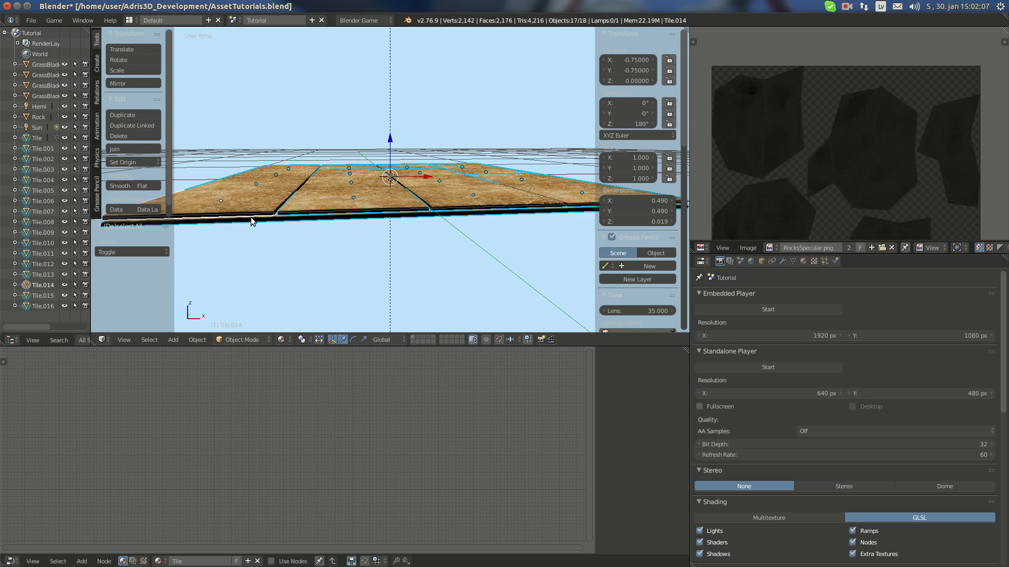
pyautogui.moveTo(342, 210); pyautogui.dragTo(343, 219, button='middle')
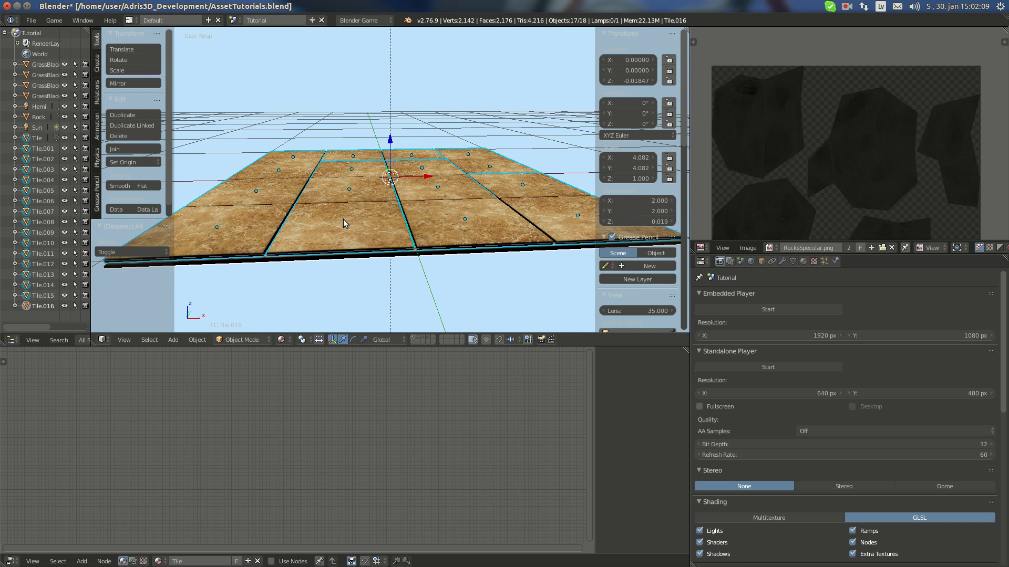
pyautogui.hotkey('ctrl', 'j')
pyautogui.scroll(-3, 397, 195)
pyautogui.moveTo(397, 192); pyautogui.dragTo(449, 222, button='middle')
pyautogui.scroll(6, 402, 227)
pyautogui.scroll(-12, 385, 231)
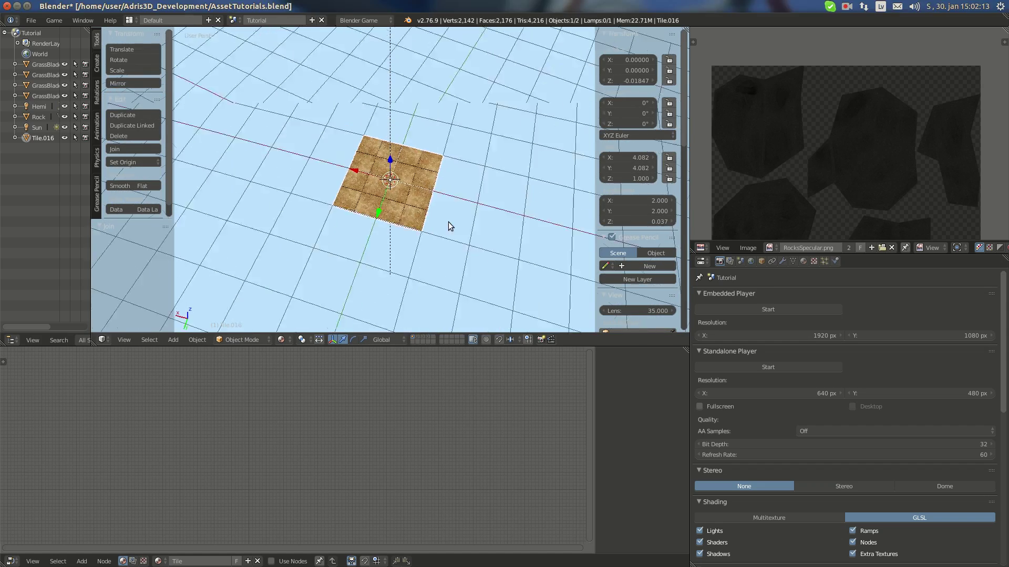
# In top view, make a linked duplicate of the joined floor section, offset 2 along X.
pyautogui.scroll(7, 449, 222)
pyautogui.moveTo(347, 223); pyautogui.dragTo(405, 218, button='middle')
pyautogui.scroll(-1, 404, 191)
pyautogui.scroll(2, 386, 228)
pyautogui.press('KP_7')
pyautogui.scroll(-3, 414, 196)
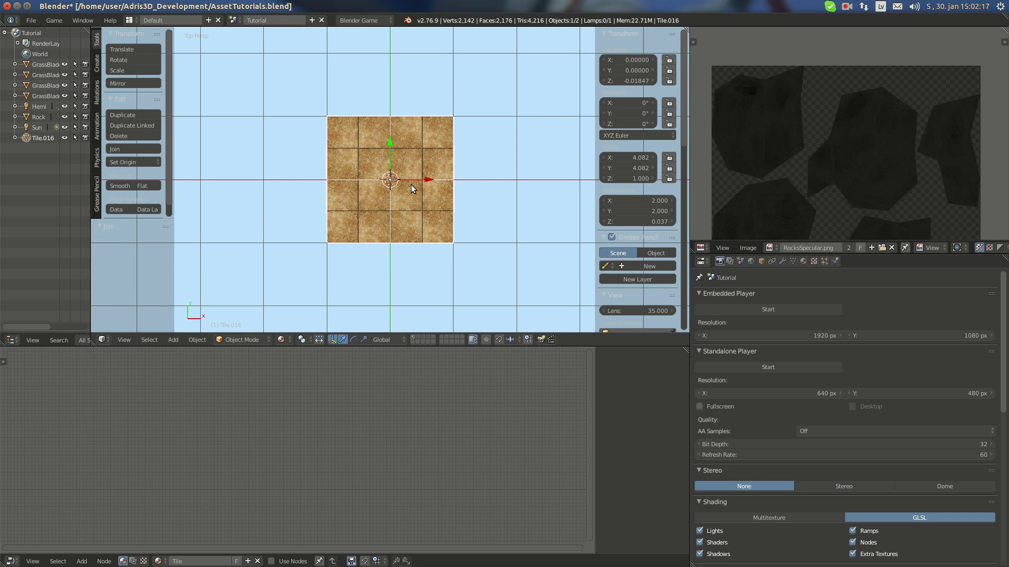
pyautogui.hotkey('alt', 'd')
pyautogui.press('x')
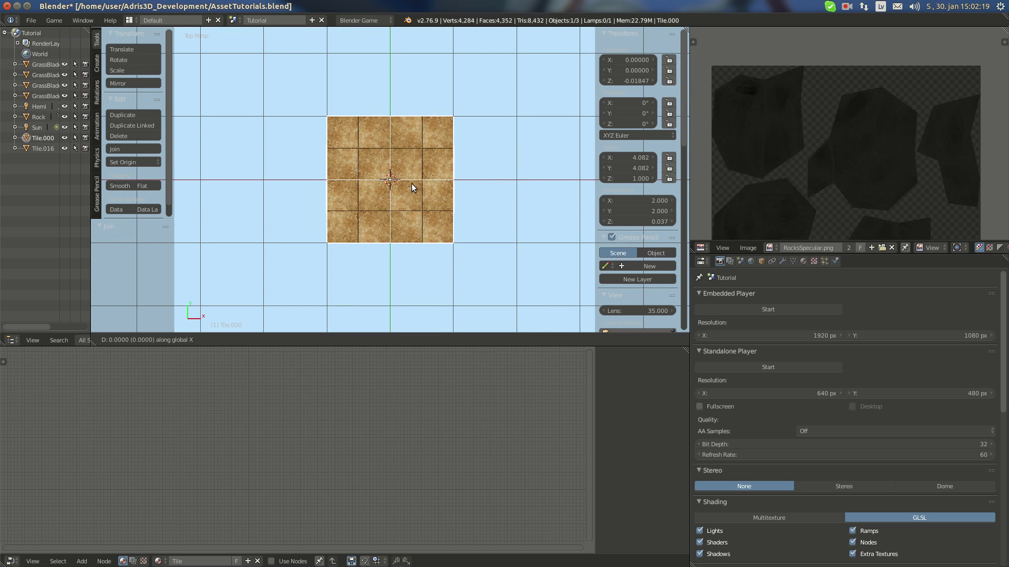
pyautogui.press('2')
pyautogui.press('Return')
# Make a linked duplicate of the second floor section, offset -2 along Y.
pyautogui.hotkey('alt', 'd')
pyautogui.press('y')
pyautogui.press('-')
pyautogui.press('2')
pyautogui.press('Return')
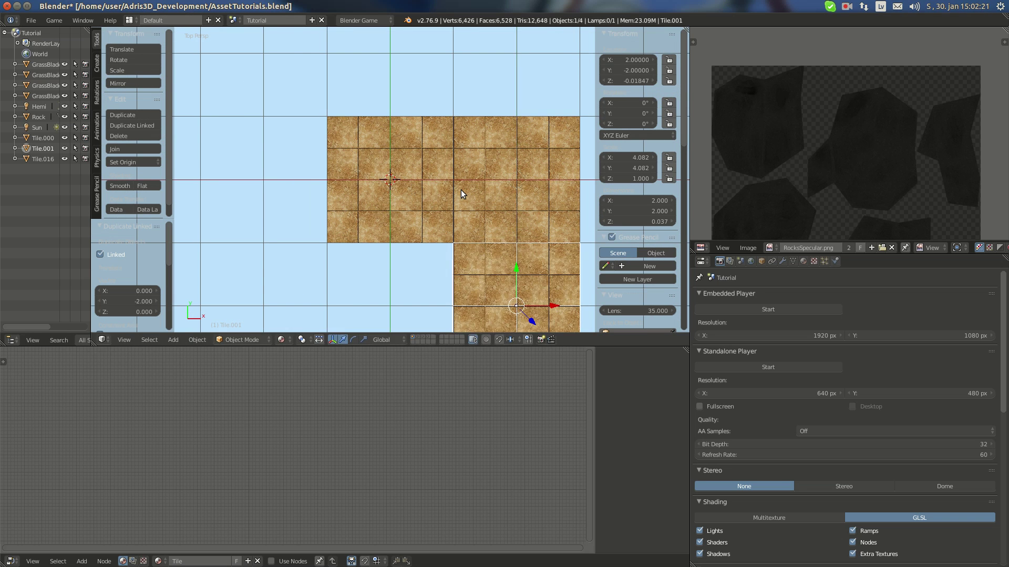
# Make a linked duplicate of the third floor section, offset -2 along X, completing the two-by-two arrangement.
pyautogui.hotkey('alt', 'd')
pyautogui.press('x')
pyautogui.press('-')
pyautogui.press('2')
pyautogui.press('Return')
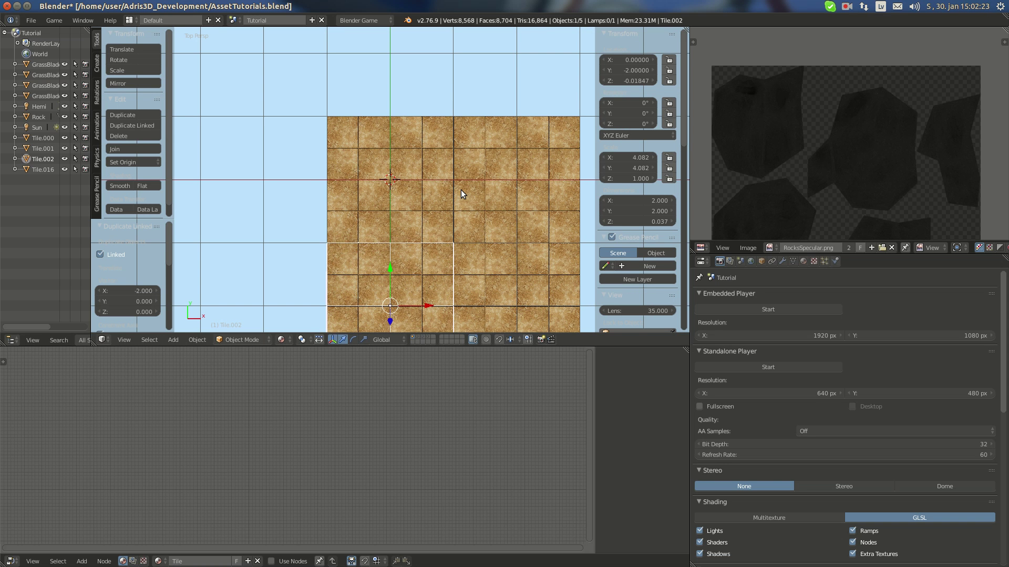
# Select all four floor sections and join them into one object.
pyautogui.press('a')
pyautogui.moveTo(462, 239); pyautogui.dragTo(451, 176, button='middle')
pyautogui.moveTo(499, 219); pyautogui.dragTo(504, 218)
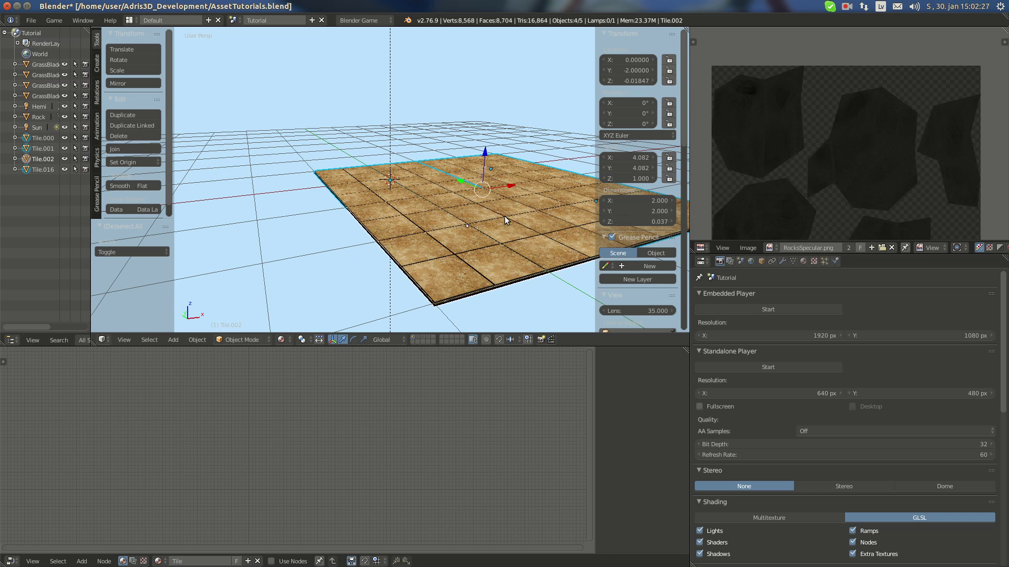
pyautogui.hotkey('ctrl', 'h')
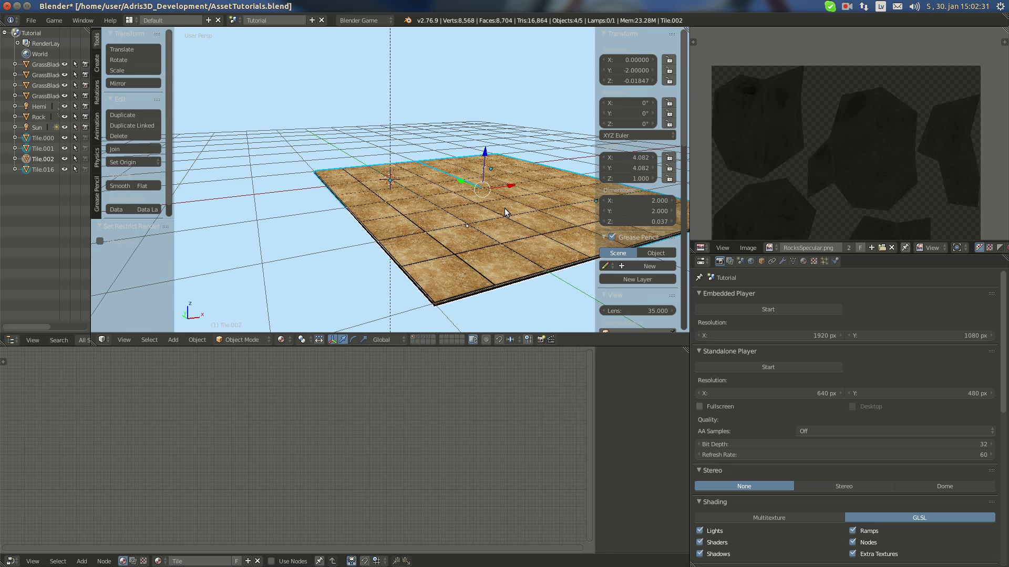
pyautogui.moveTo(500, 207); pyautogui.dragTo(494, 209, button='middle')
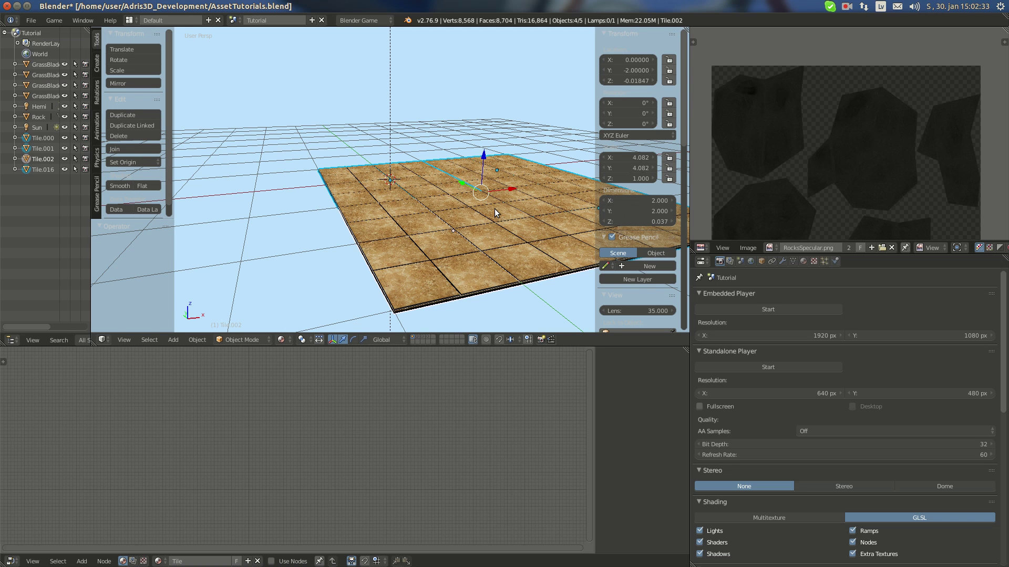
pyautogui.hotkey('ctrl', 'j')
pyautogui.moveTo(494, 209); pyautogui.dragTo(506, 249, button='middle')
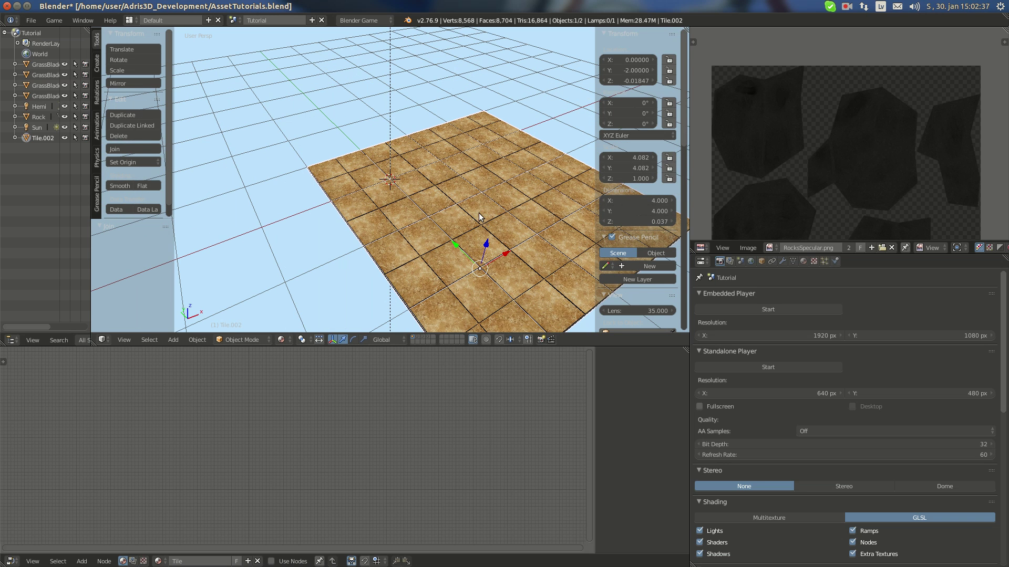
# Move the joined floor 1 along Y and -1 along X to centre it on the grid.
pyautogui.press('g')
pyautogui.press('y')
pyautogui.press('1')
pyautogui.press('Return')
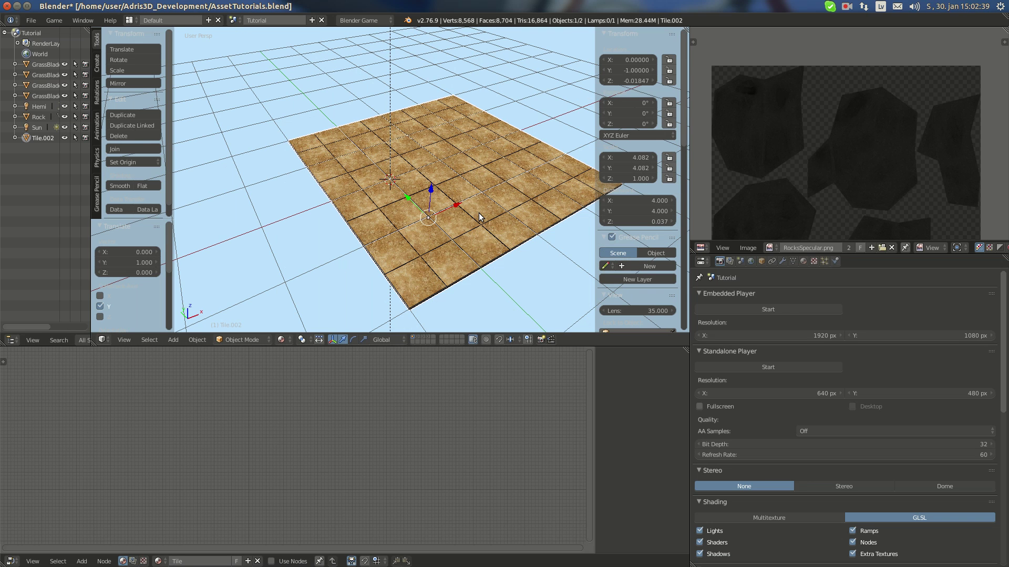
pyautogui.write('gx')
pyautogui.write('-1')
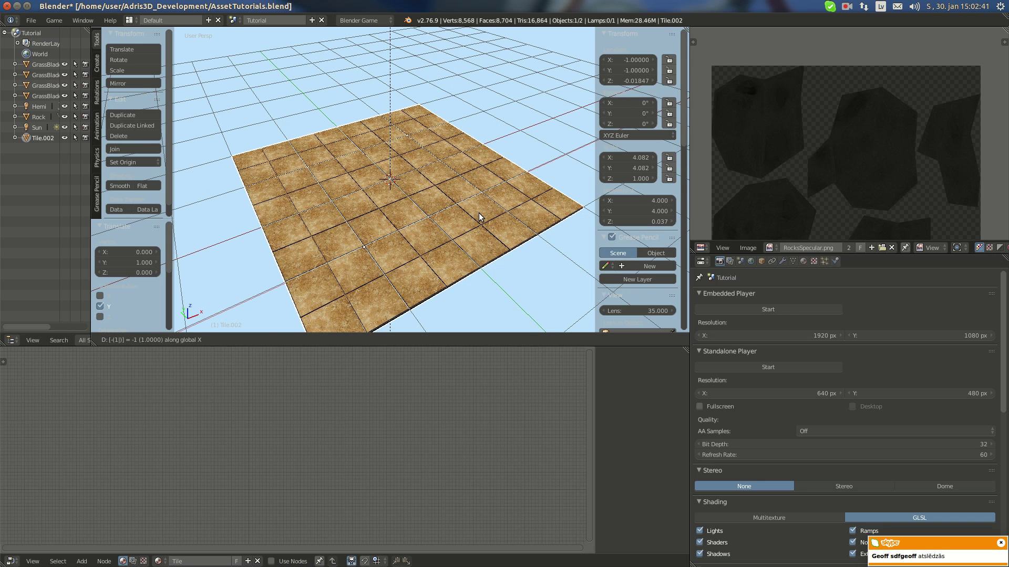
pyautogui.press('Return')
# Set the floor object's origin to the 3D cursor.
pyautogui.click(127, 162)
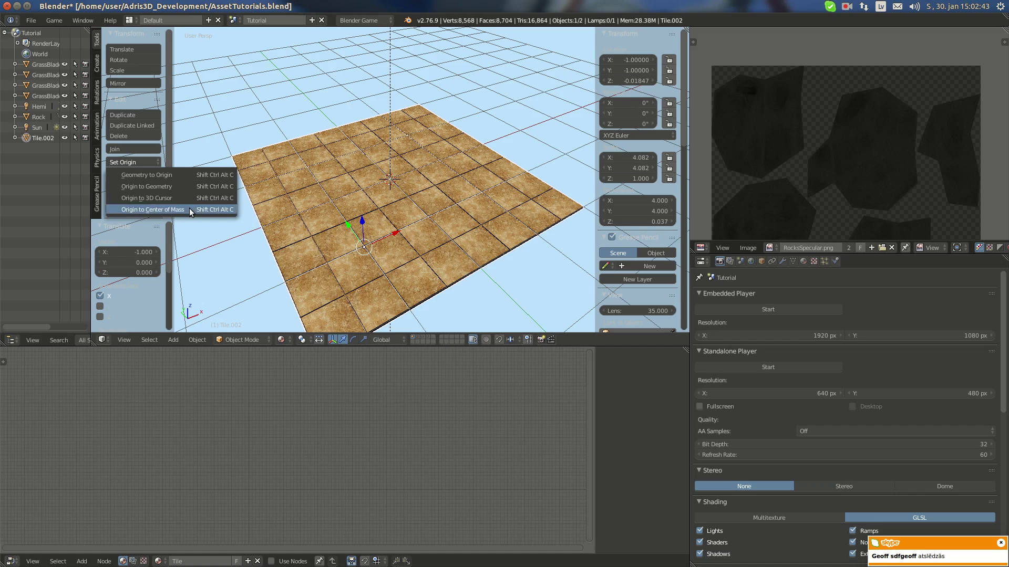
pyautogui.click(178, 198)
pyautogui.moveTo(393, 199)
pyautogui.mouseDown(button='middle')
pyautogui.moveTo(420, 197)
pyautogui.moveTo(381, 206)
pyautogui.mouseUp(button='middle')
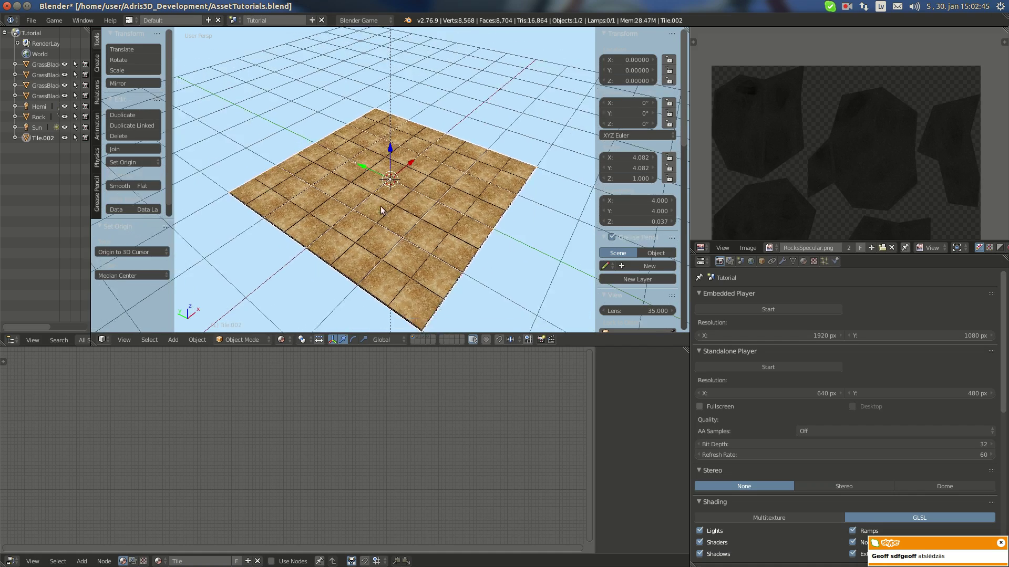
# Examine the joined floor's surface, gaps and underside from several angles and distances.
pyautogui.scroll(4, 381, 206)
pyautogui.scroll(-4, 387, 233)
pyautogui.moveTo(411, 263); pyautogui.dragTo(461, 154, button='middle')
pyautogui.scroll(3, 402, 231)
pyautogui.scroll(-3, 412, 242)
pyautogui.scroll(5, 431, 234)
pyautogui.scroll(8, 425, 235)
pyautogui.scroll(-4, 416, 228)
pyautogui.press('Tab')
pyautogui.scroll(2, 419, 207)
pyautogui.scroll(-9, 427, 169)
pyautogui.press('Tab')
pyautogui.scroll(-8, 364, 220)
pyautogui.scroll(4, 406, 170)
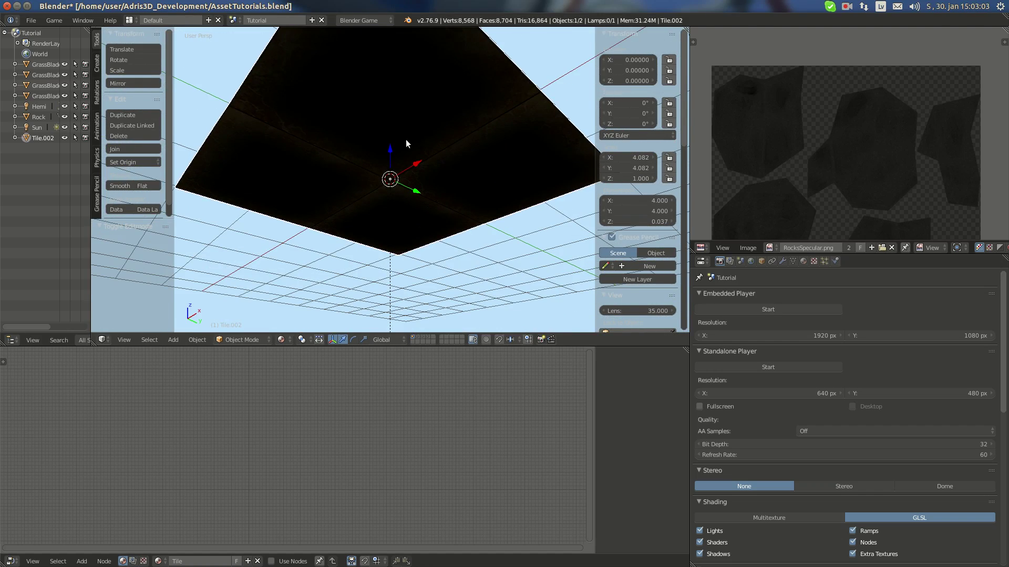
# Switch the floor's mesh editing to vertex selection, deselect all geometry and return to Object Mode.
pyautogui.press('Tab')
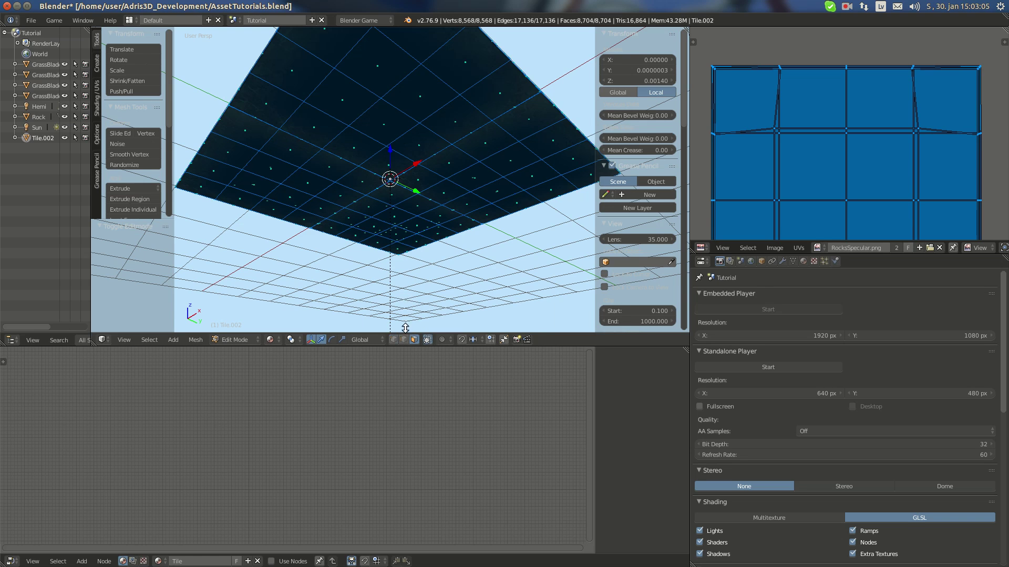
pyautogui.moveTo(405, 236); pyautogui.dragTo(379, 240, button='middle')
pyautogui.scroll(-3, 411, 169)
pyautogui.scroll(3, 414, 156)
pyautogui.scroll(2, 414, 156)
pyautogui.click(393, 340)
pyautogui.press('a')
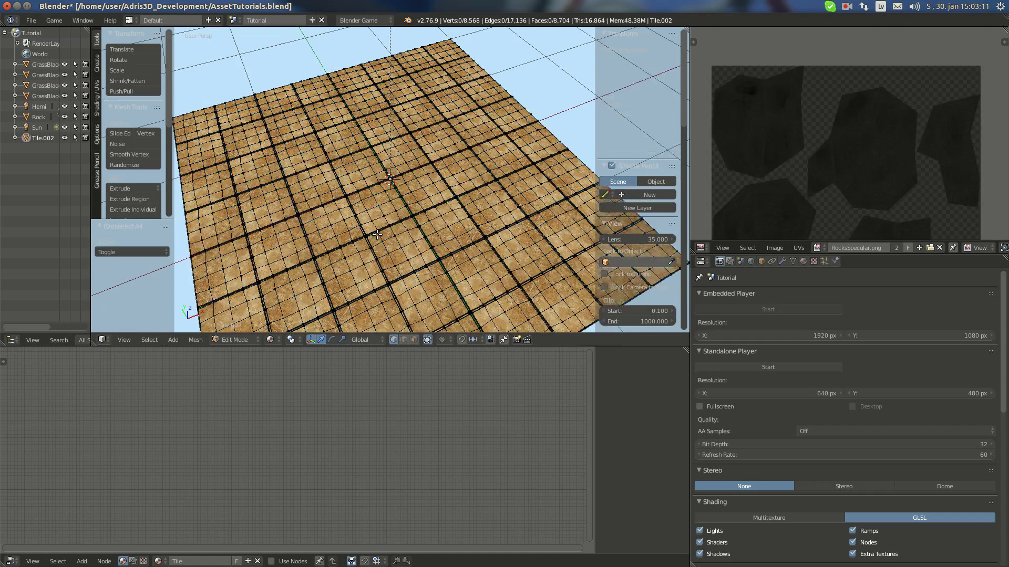
pyautogui.press('Tab')
# Examine the seams where the four floor sections meet at close range, and the floor's underside.
pyautogui.scroll(5, 396, 216)
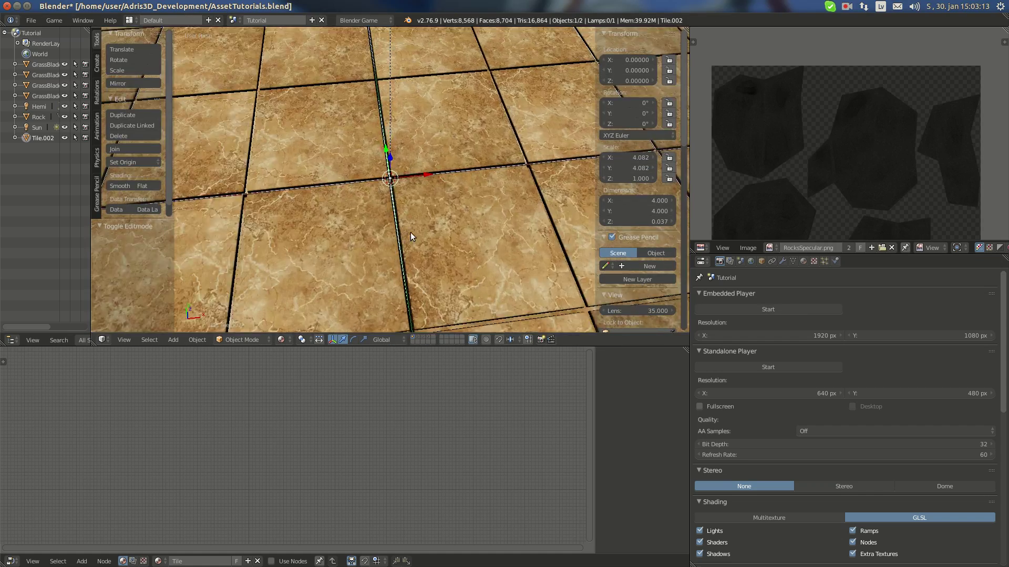
pyautogui.moveTo(355, 237); pyautogui.dragTo(398, 251, button='middle')
pyautogui.scroll(3, 375, 204)
pyautogui.scroll(6, 429, 199)
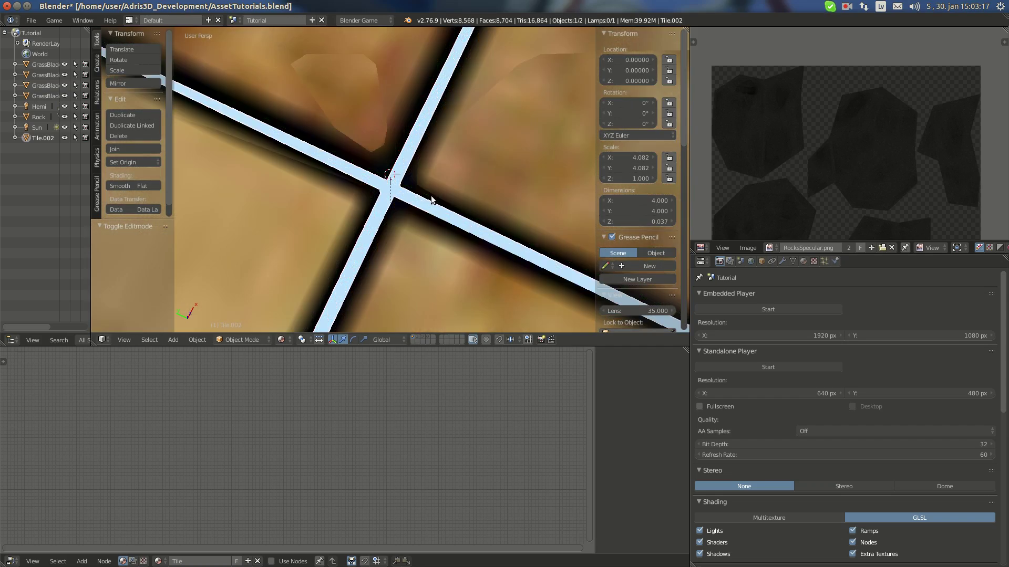
pyautogui.scroll(-5, 398, 184)
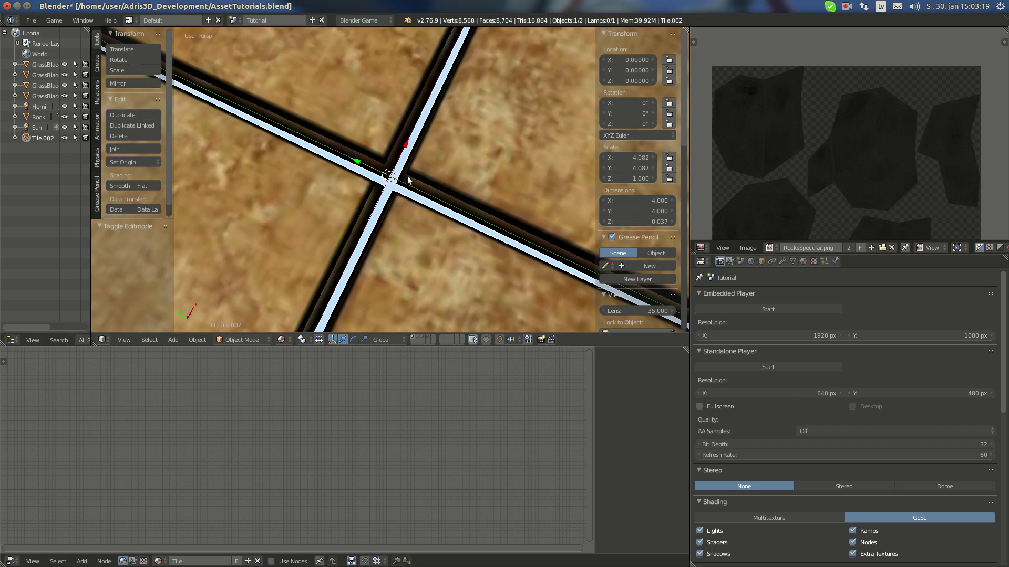
pyautogui.scroll(-10, 378, 204)
pyautogui.moveTo(354, 207); pyautogui.dragTo(476, 200, button='middle')
pyautogui.moveTo(449, 192); pyautogui.dragTo(372, 173, button='middle')
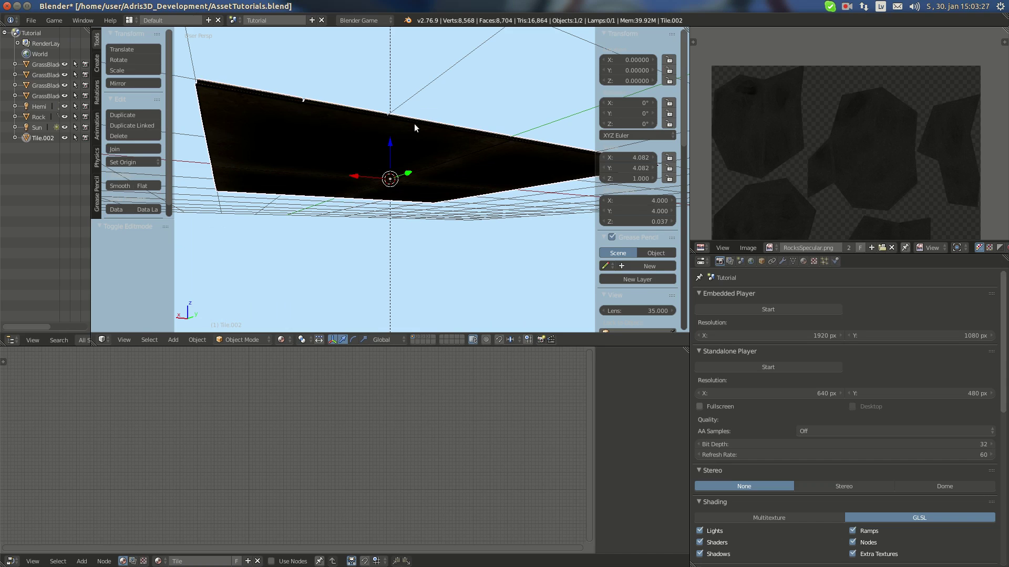
pyautogui.moveTo(414, 124); pyautogui.dragTo(417, 224, button='middle')
pyautogui.scroll(-7, 368, 198)
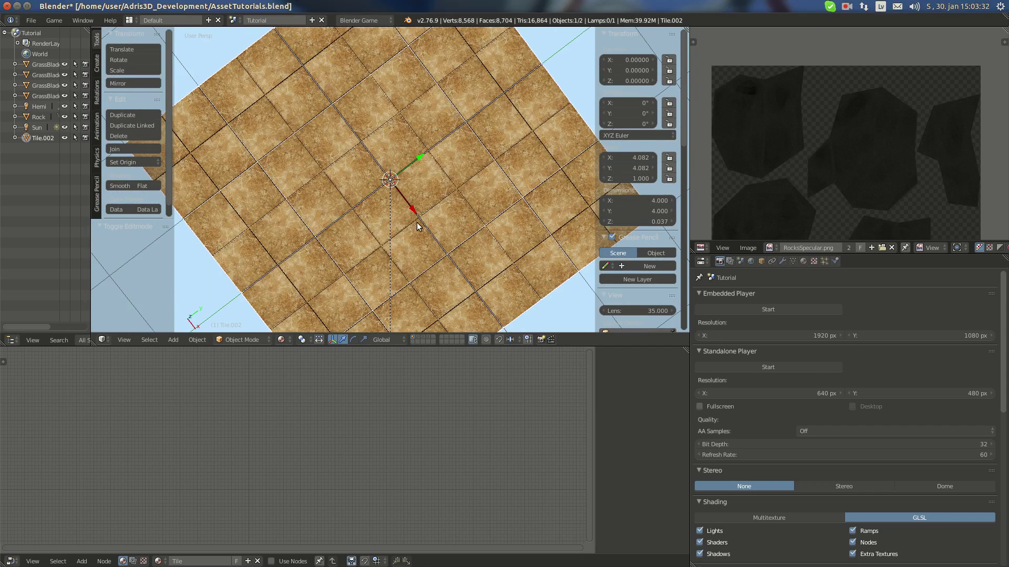
# Set the world's horizon color to black, check the seams against it, and return to the render settings.
pyautogui.click(750, 261)
pyautogui.click(778, 337)
pyautogui.click(786, 273)
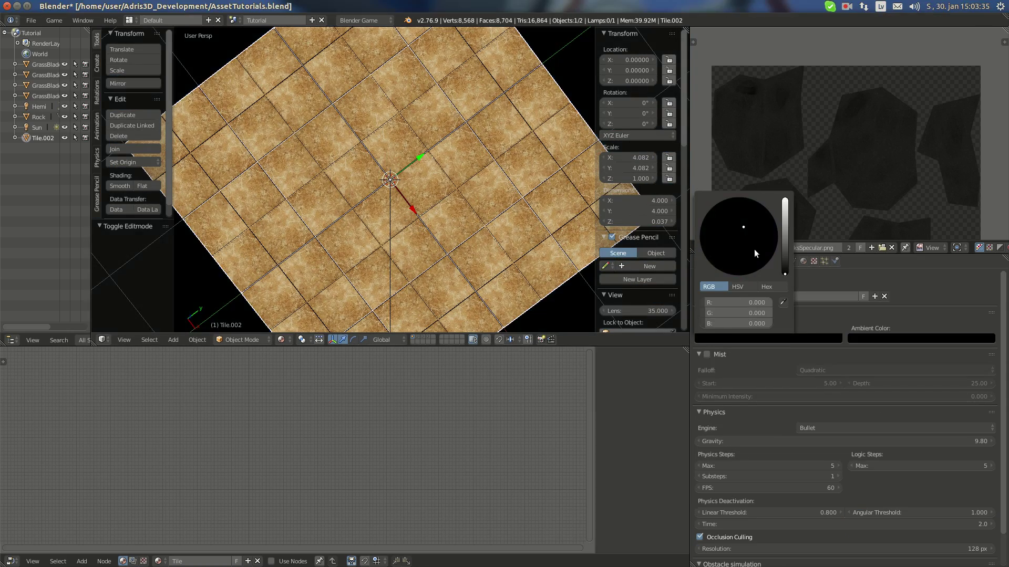
pyautogui.scroll(8, 424, 194)
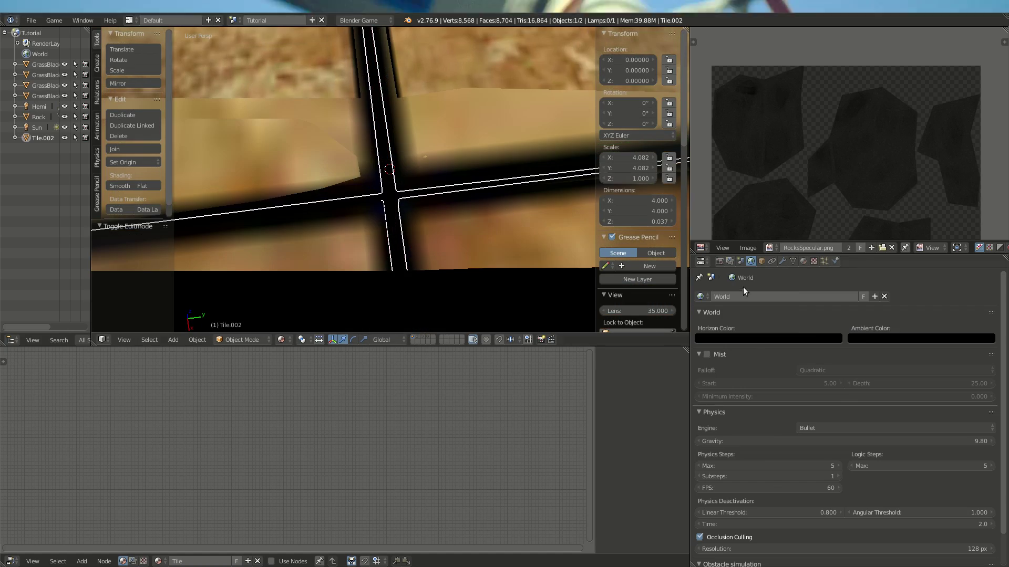
pyautogui.click(721, 262)
pyautogui.scroll(-8, 409, 190)
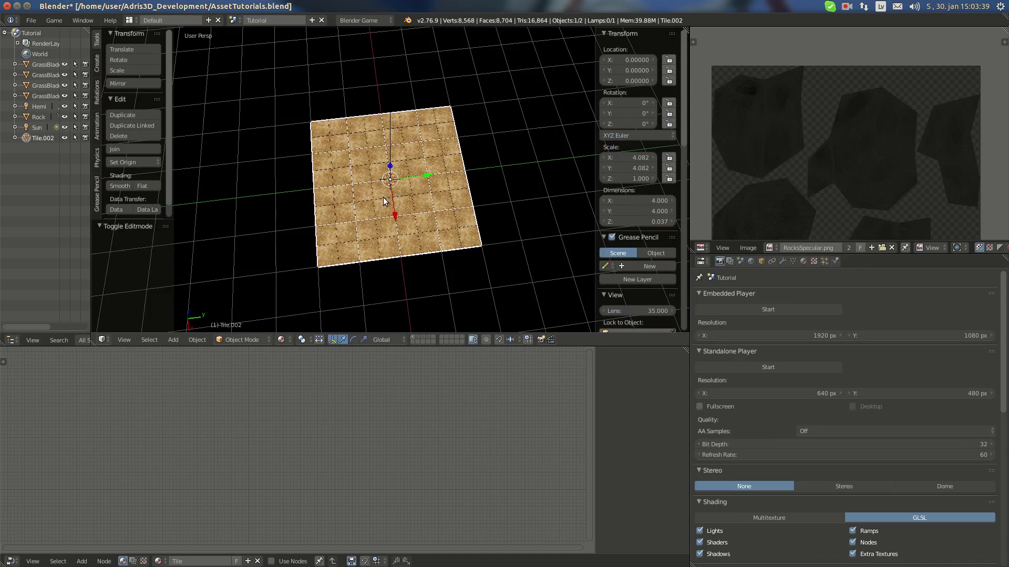
# Add a plane at the centre of the tiled floor and move it up 0.5 along Z.
pyautogui.scroll(6, 468, 159)
pyautogui.hotkey('shift', 'a')
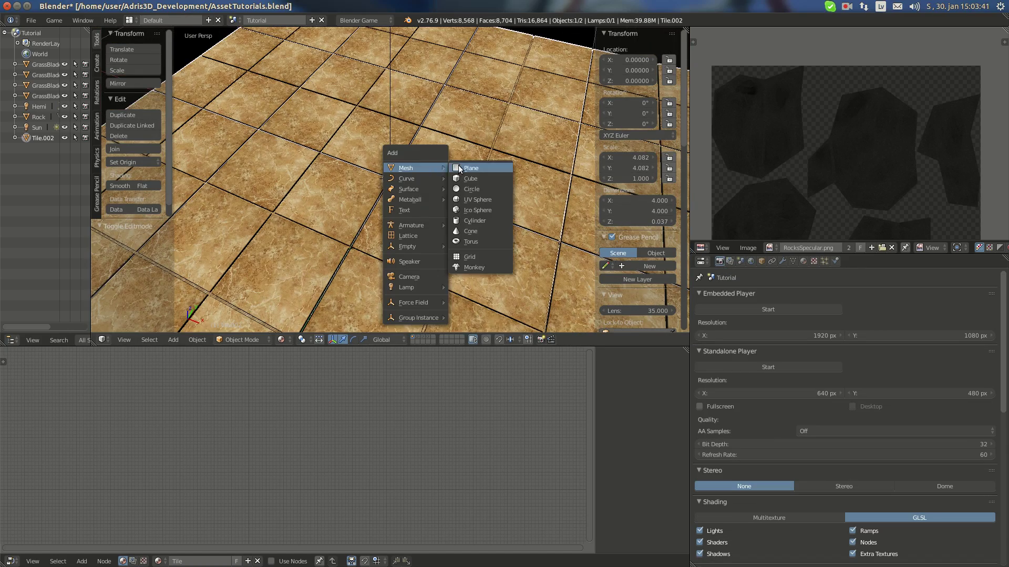
pyautogui.click(458, 168)
pyautogui.scroll(-8, 408, 188)
pyautogui.write('gz.5')
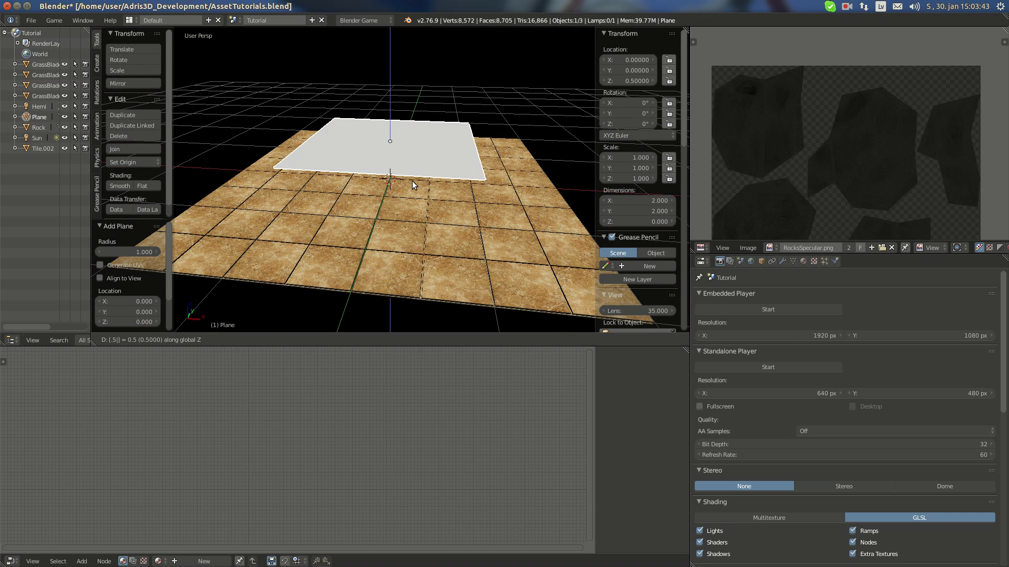
pyautogui.press('Return')
# Reset the UV mapping of the plane's face in Edit Mode.
pyautogui.press('Tab')
pyautogui.press('u')
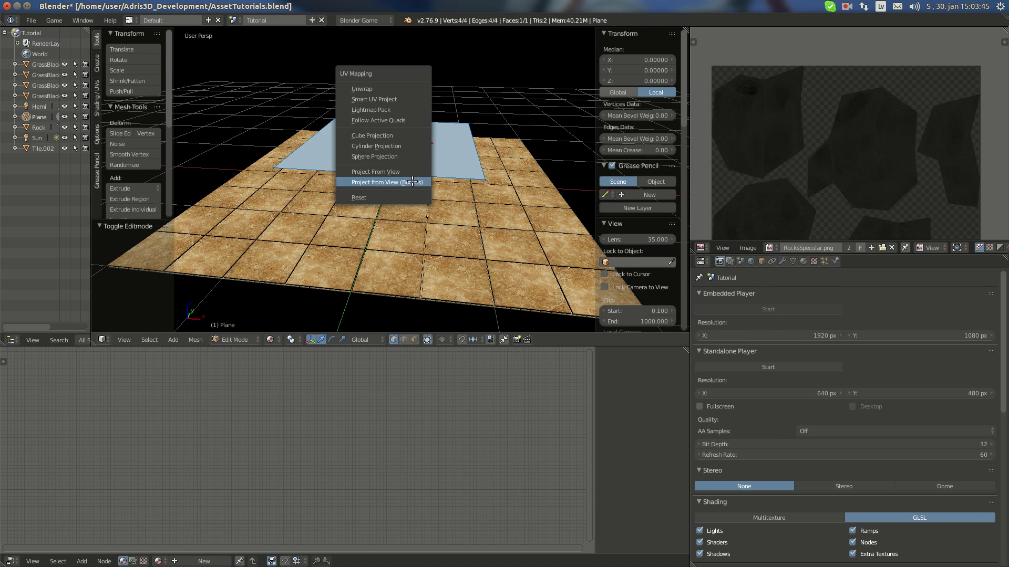
pyautogui.click(400, 196)
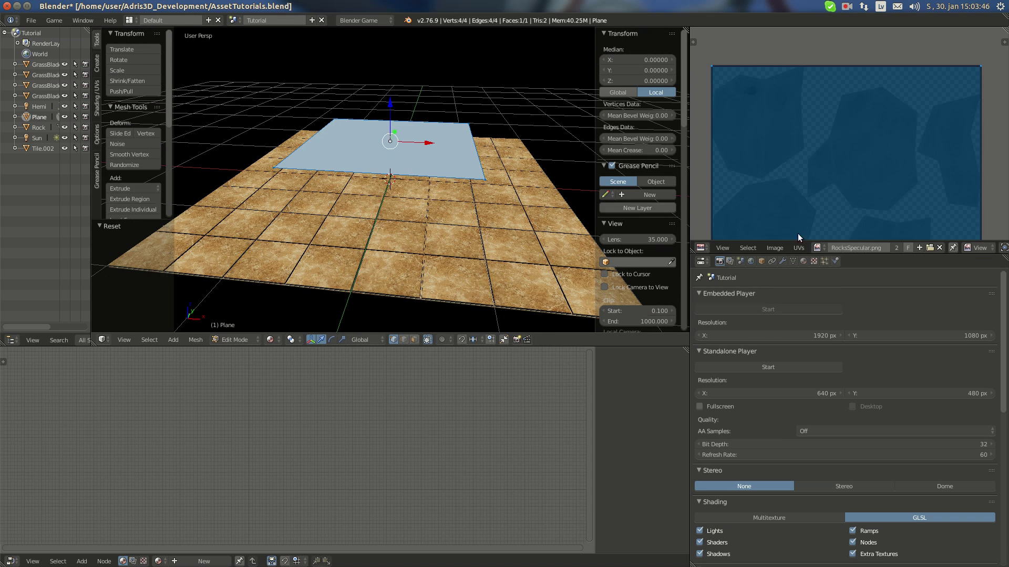
# Create a new blank 1024 × 1024 px image named TilesDiffuse for the plane.
pyautogui.click(919, 247)
pyautogui.click(934, 236)
pyautogui.write('T')
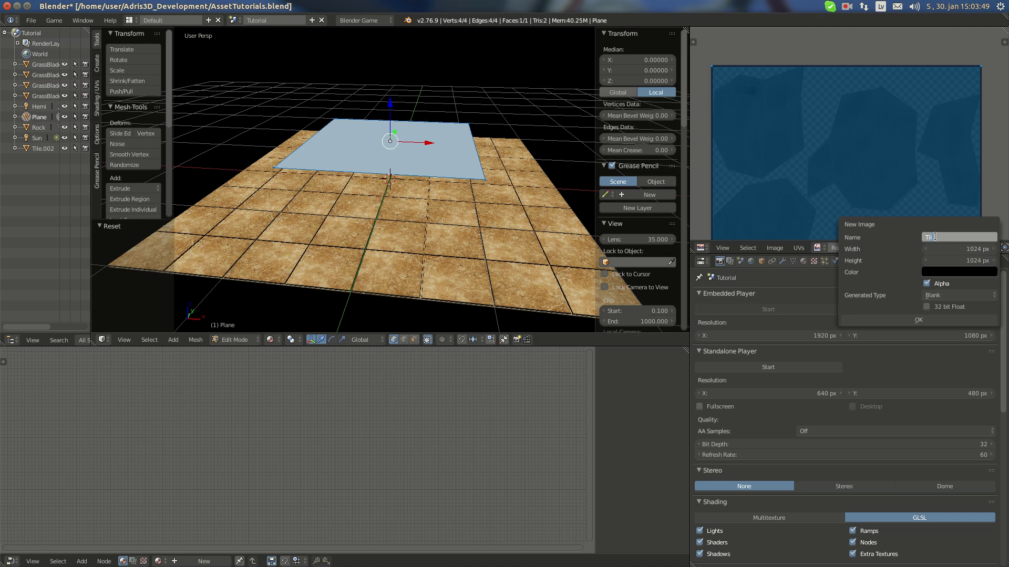
pyautogui.write('ileDiffuse')
pyautogui.click(935, 237)
pyautogui.write('se')
pyautogui.press('Return')
pyautogui.click(919, 321)
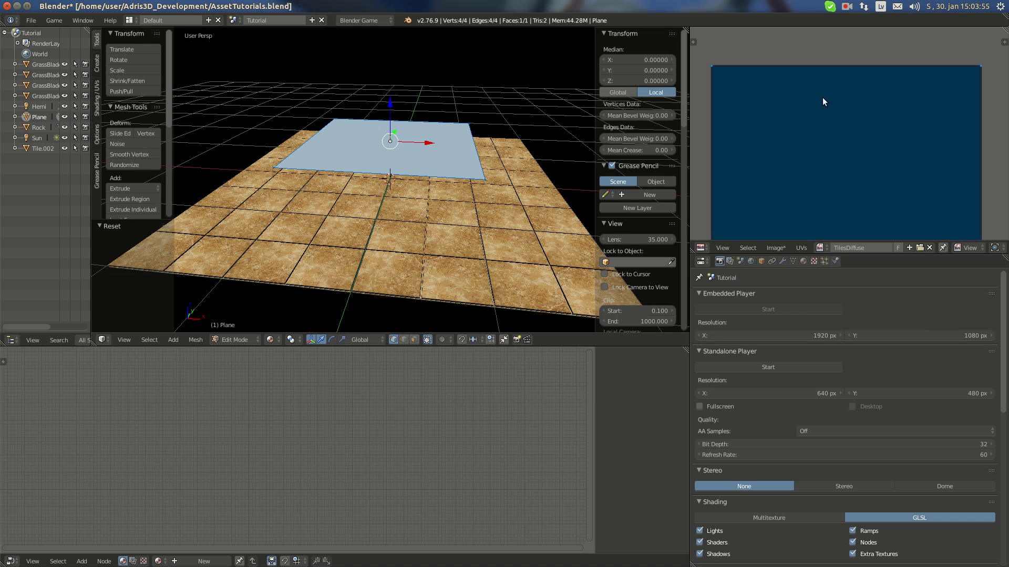
pyautogui.scroll(-3, 821, 97)
# In Object Mode, select the floor with the plane as active object and bake a Full Render onto the plane.
pyautogui.press('Tab')
pyautogui.moveTo(552, 266); pyautogui.dragTo(444, 273, button='middle')
pyautogui.rightClick(444, 273)
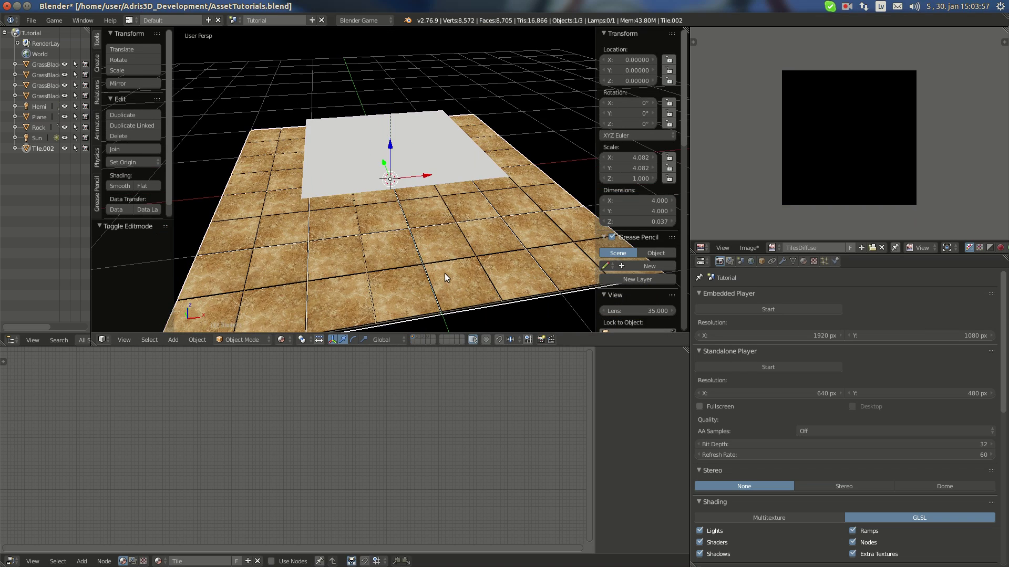
pyautogui.keyDown('shift'); pyautogui.rightClick(460, 162); pyautogui.keyUp('shift')
pyautogui.scroll(-10, 764, 450)
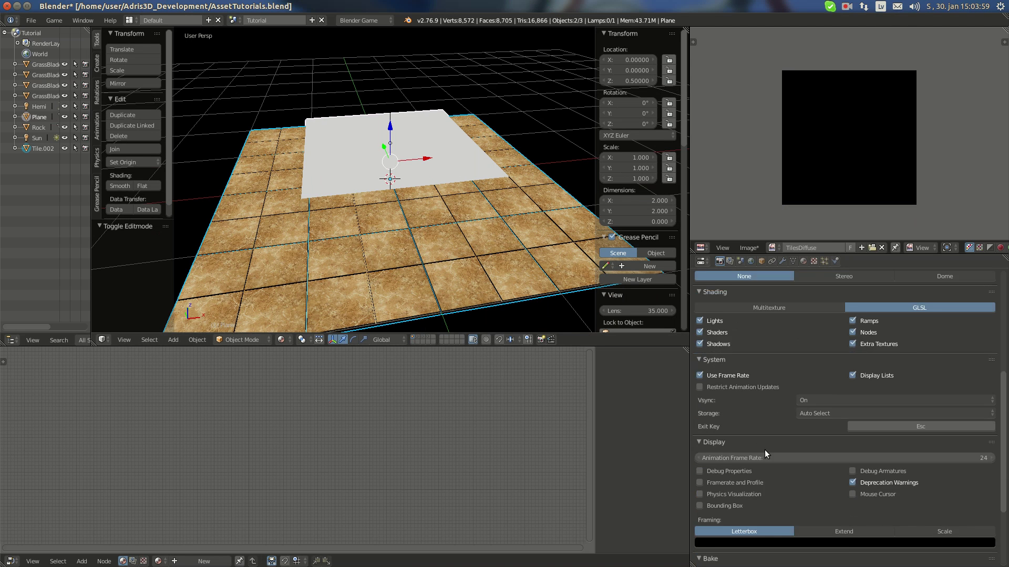
pyautogui.click(840, 476)
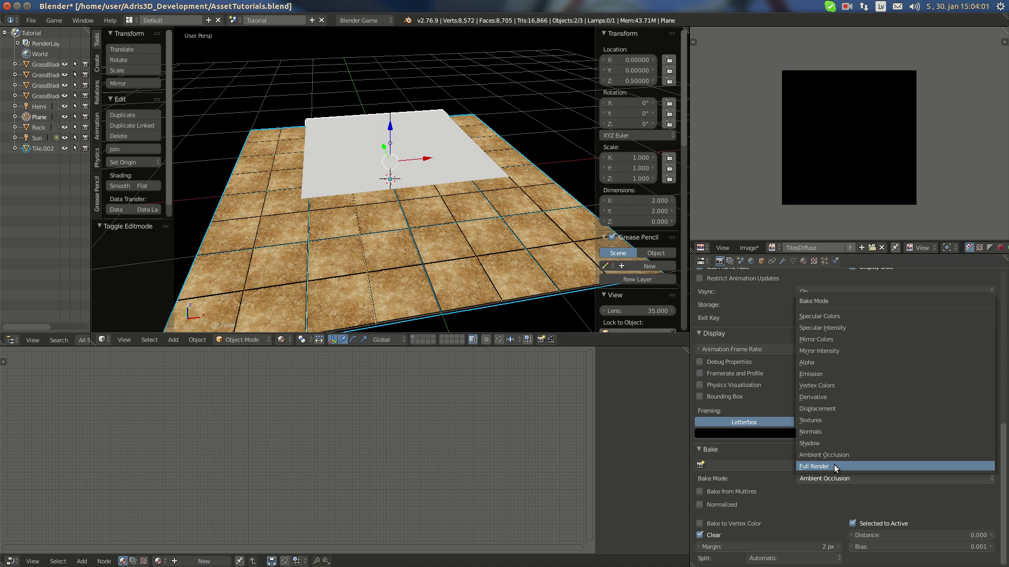
pyautogui.click(834, 464)
pyautogui.click(823, 463)
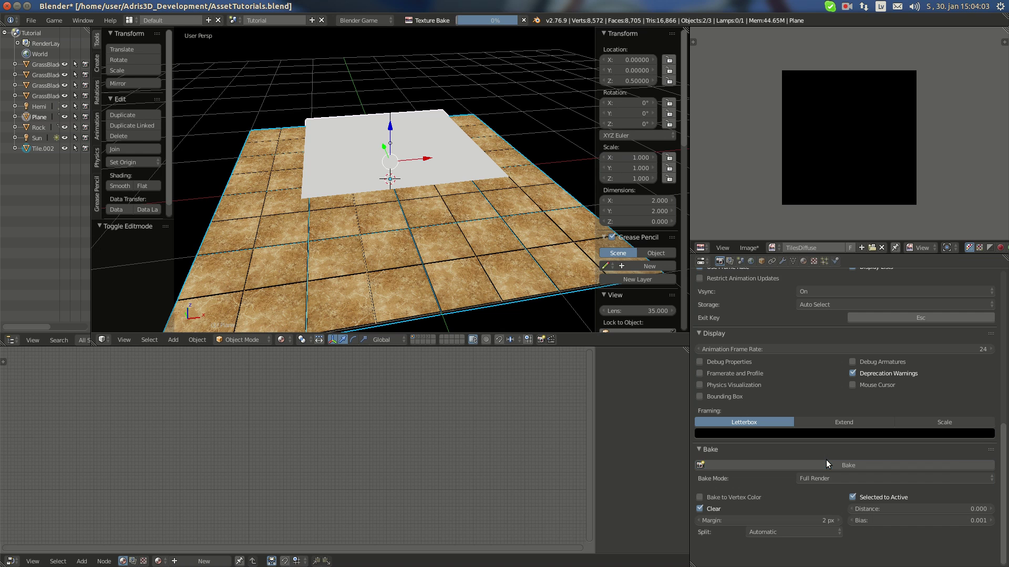
# Examine the partly baked diffuse texture and its tile gaps at close range.
pyautogui.scroll(6, 831, 157)
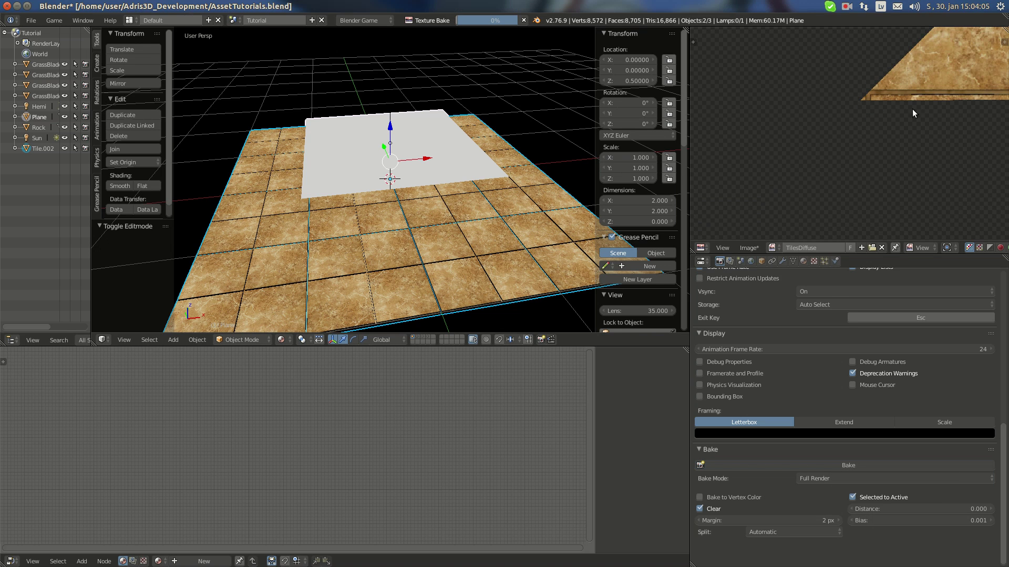
pyautogui.moveTo(903, 126); pyautogui.dragTo(824, 144, button='middle')
pyautogui.scroll(-5, 776, 175)
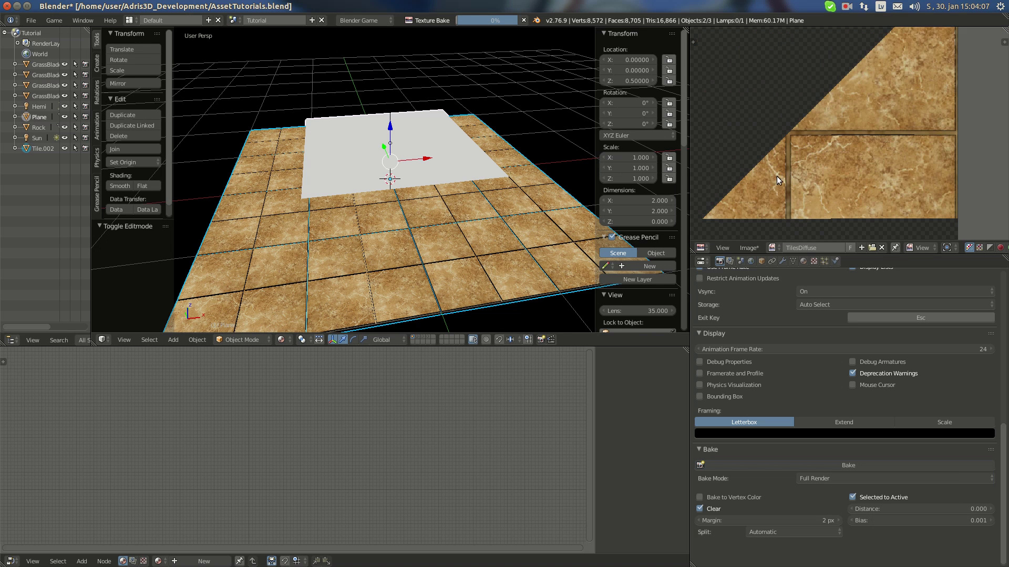
pyautogui.moveTo(777, 175); pyautogui.dragTo(820, 124, button='middle')
pyautogui.moveTo(811, 177); pyautogui.dragTo(828, 161, button='middle')
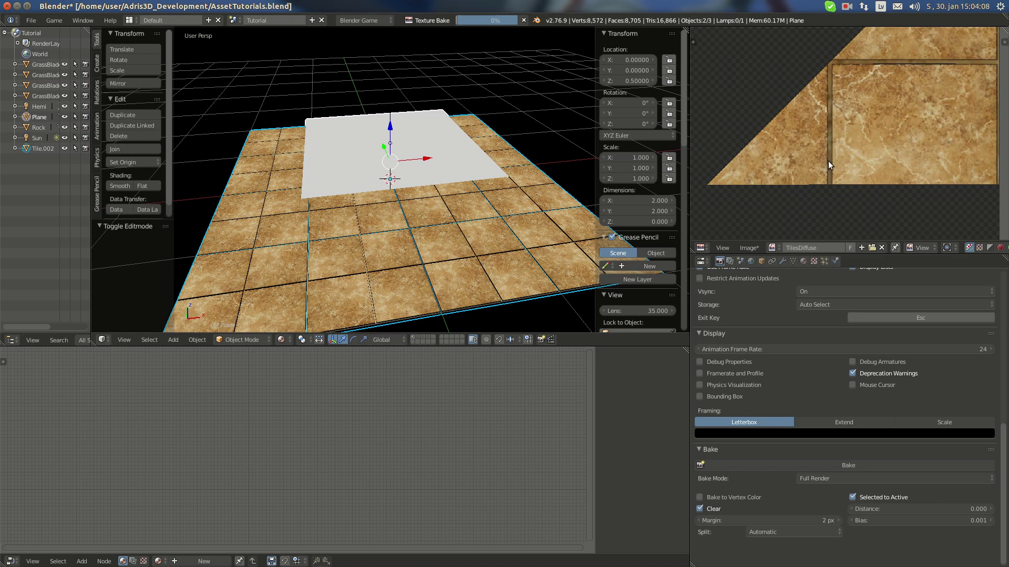
# Switch the render engine to Blender Render and review the world's ambient occlusion and gather settings.
pyautogui.click(750, 261)
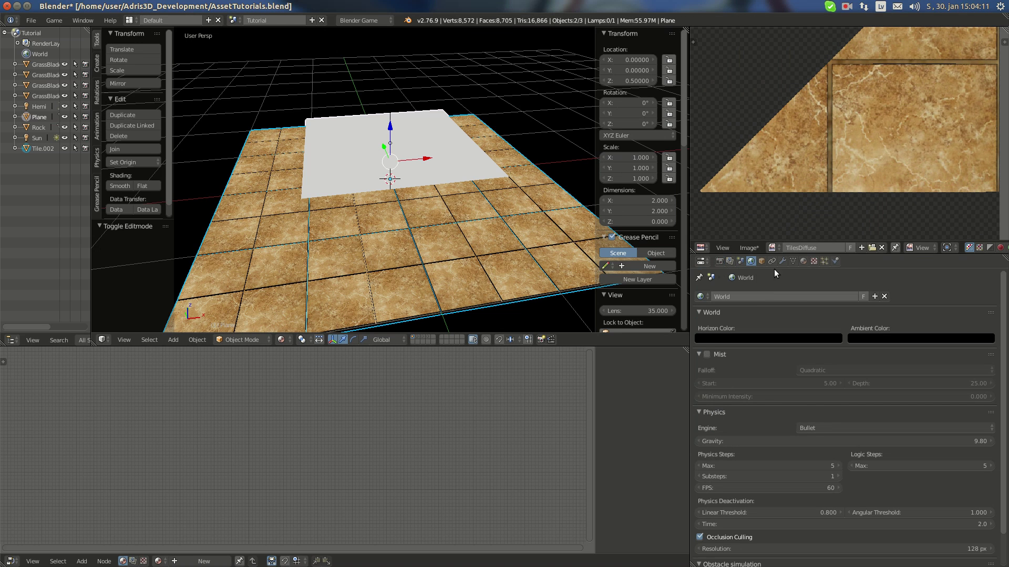
pyautogui.click(383, 19)
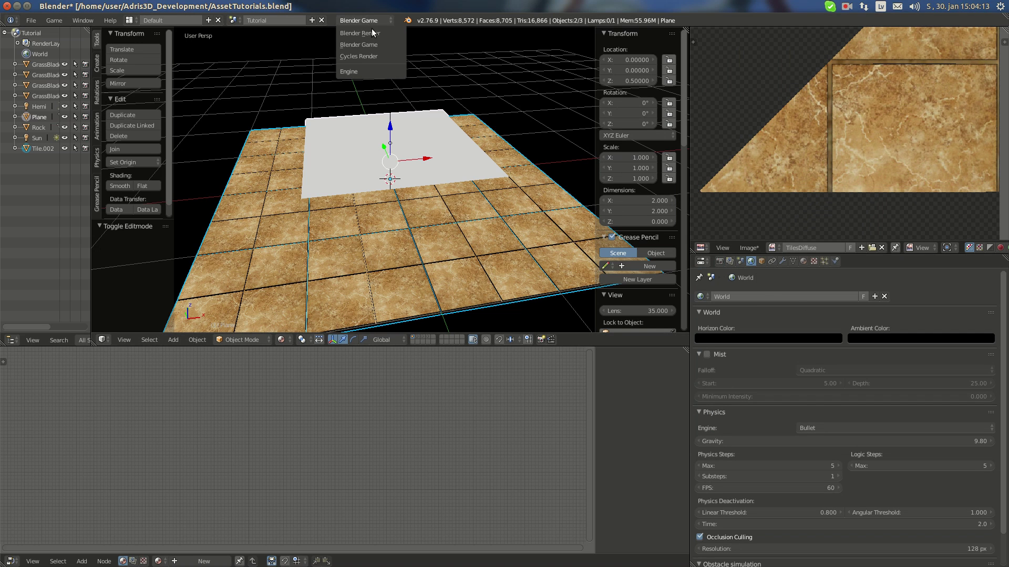
pyautogui.click(374, 33)
pyautogui.scroll(-3, 825, 428)
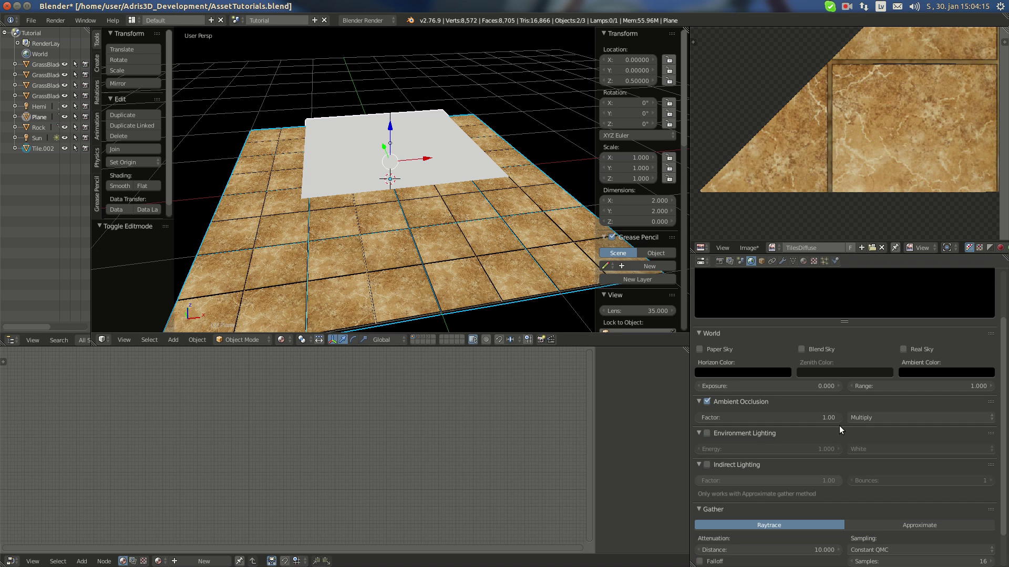
pyautogui.scroll(-2, 859, 419)
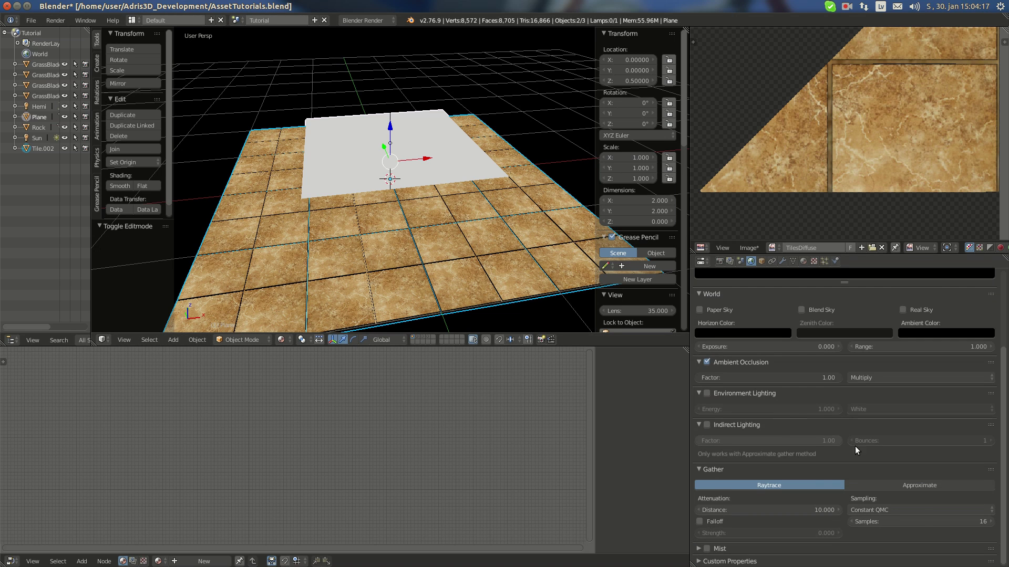
pyautogui.scroll(4, 871, 430)
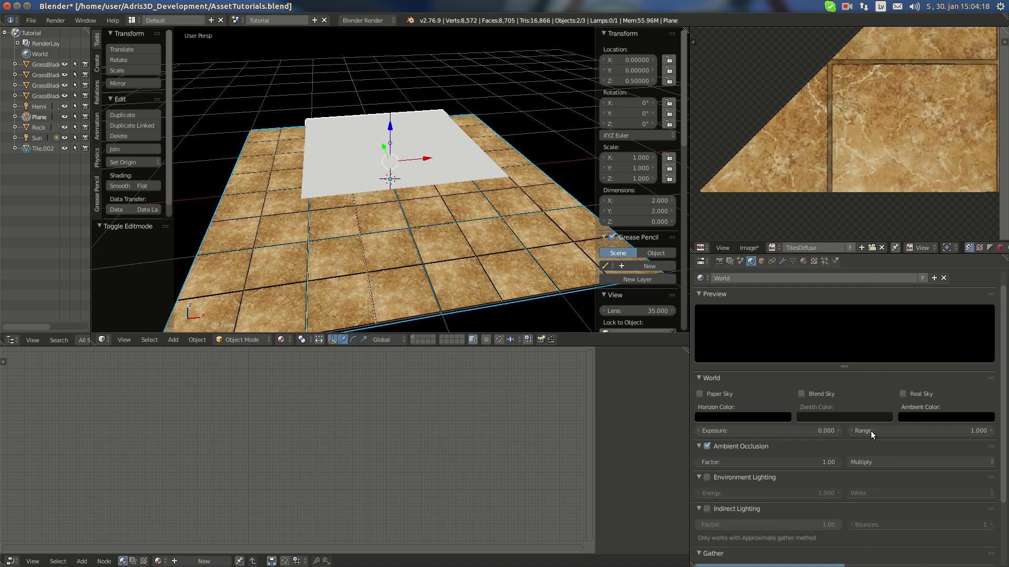
pyautogui.click(777, 462)
pyautogui.click(789, 449)
pyautogui.scroll(-4, 785, 458)
pyautogui.scroll(5, 777, 518)
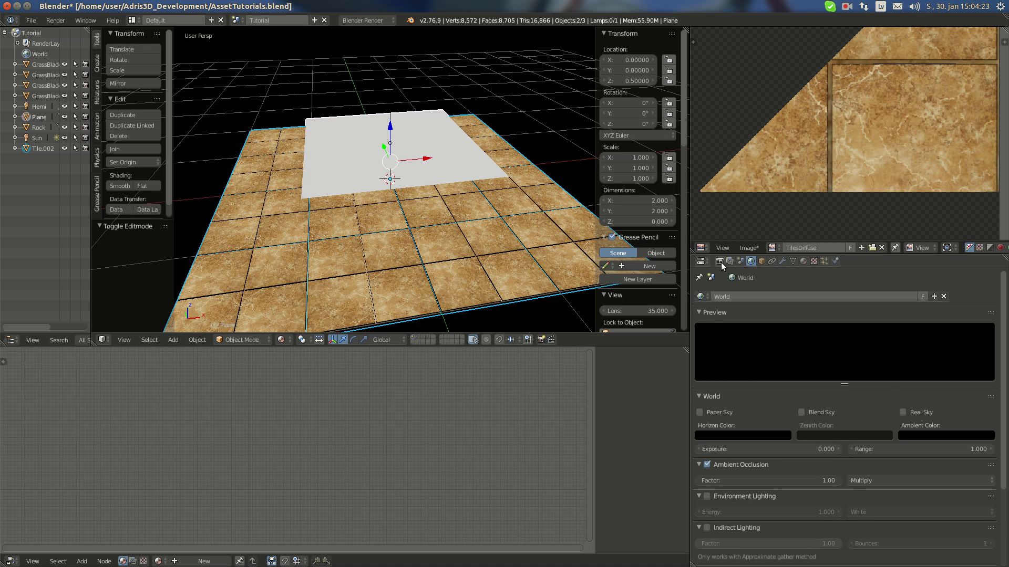
# Return to the render settings, check the floor from above and below, and bake the Full Render again.
pyautogui.click(720, 262)
pyautogui.scroll(-3, 849, 81)
pyautogui.scroll(-2, 874, 130)
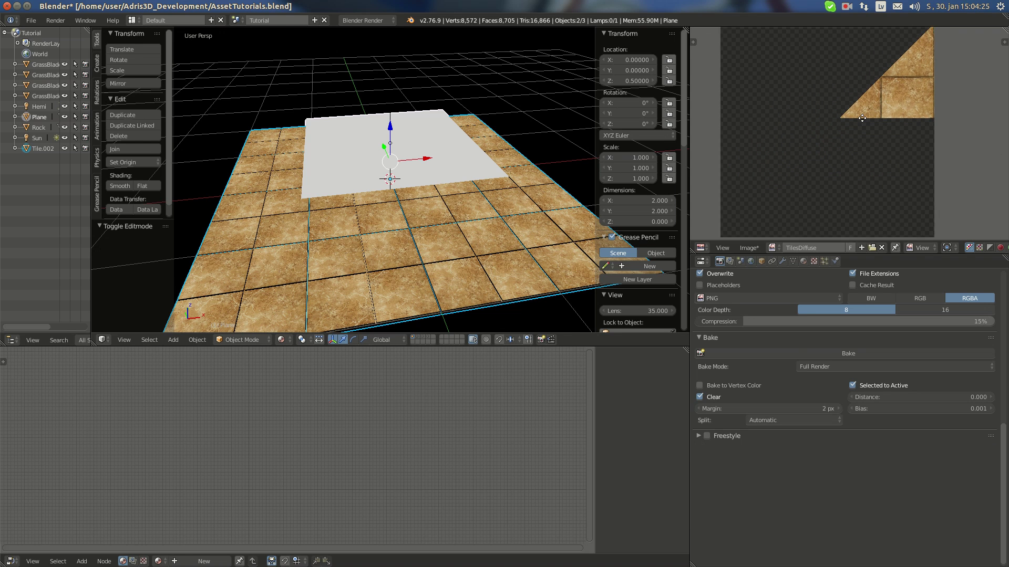
pyautogui.scroll(3, 786, 359)
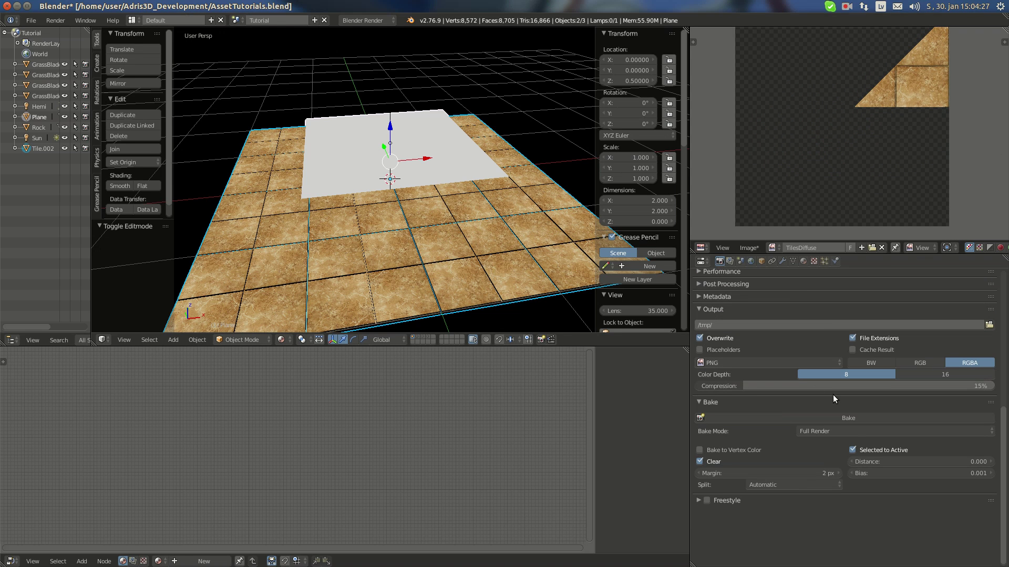
pyautogui.moveTo(385, 221); pyautogui.dragTo(409, 209, button='middle')
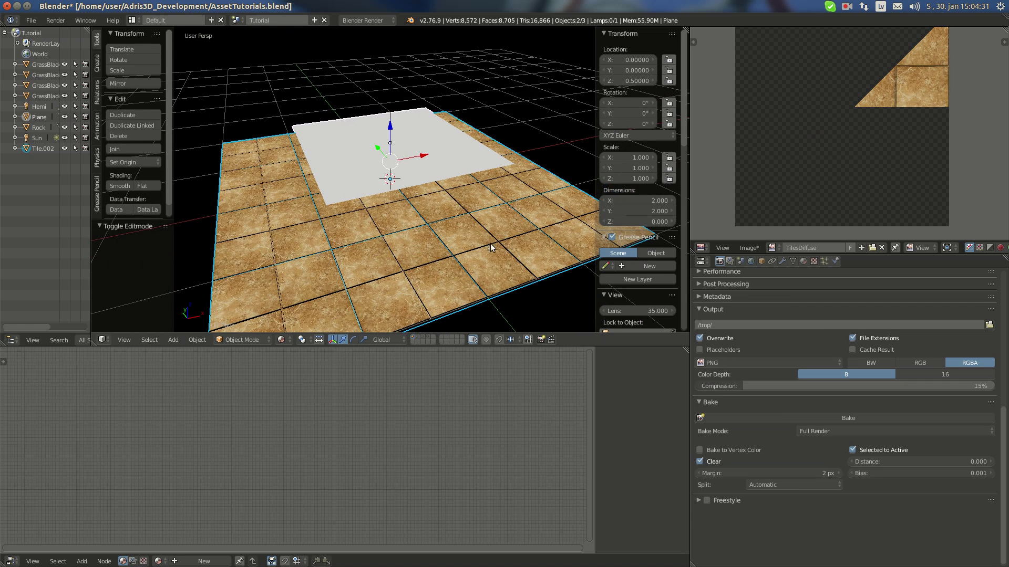
pyautogui.moveTo(533, 220); pyautogui.dragTo(476, 201, button='middle')
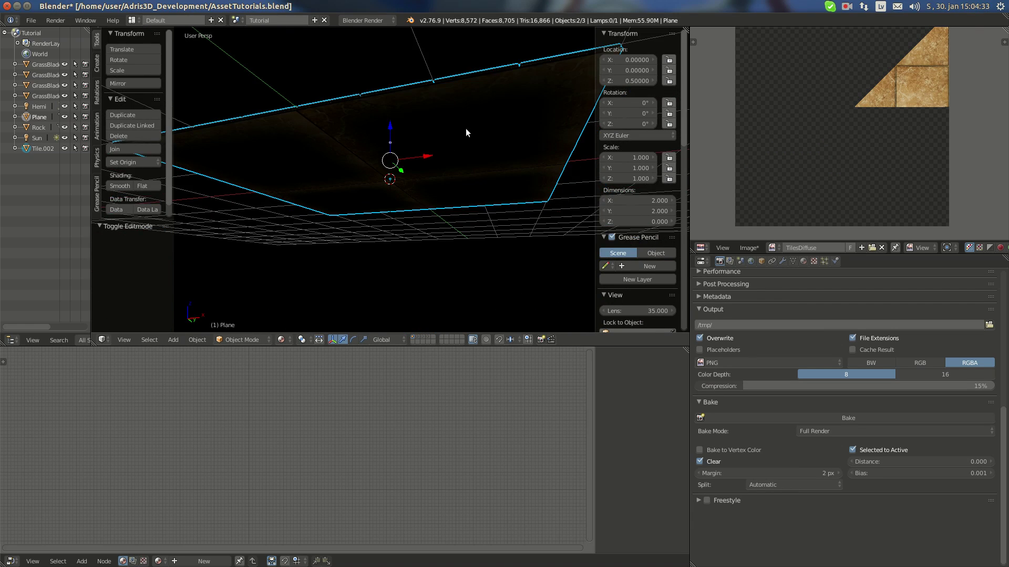
pyautogui.moveTo(465, 132); pyautogui.dragTo(473, 174, button='middle')
pyautogui.scroll(5, 867, 90)
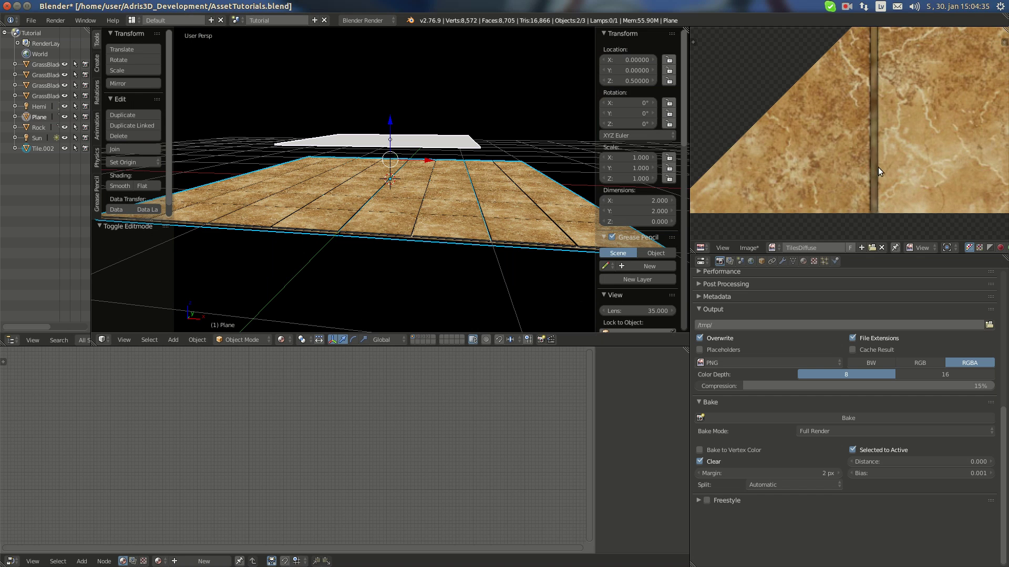
pyautogui.click(865, 416)
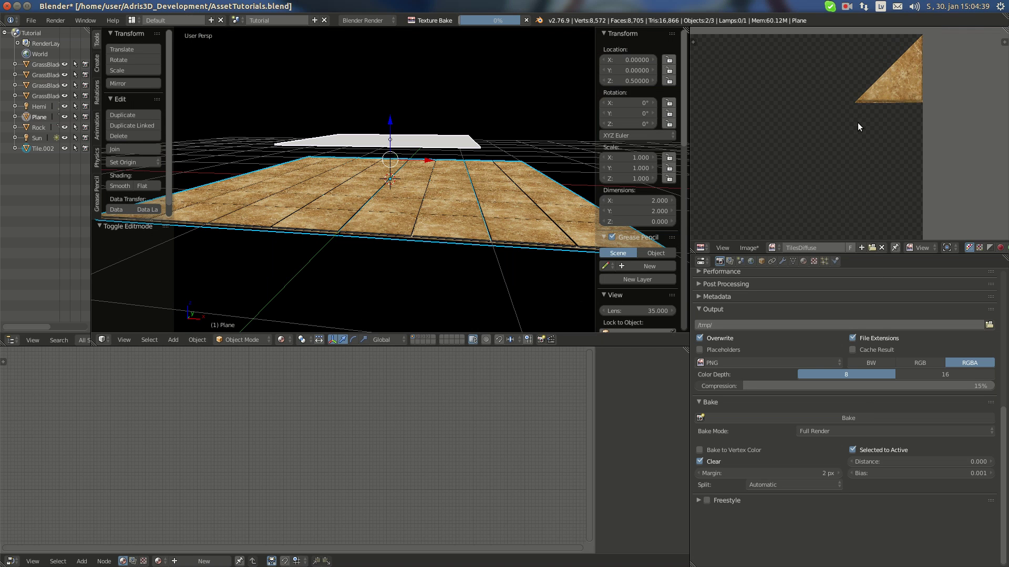
# Inspect the TilesDiffuse bake against the floor and start saving it as an image file.
pyautogui.moveTo(899, 116); pyautogui.dragTo(803, 155, button='middle')
pyautogui.scroll(2, 920, 122)
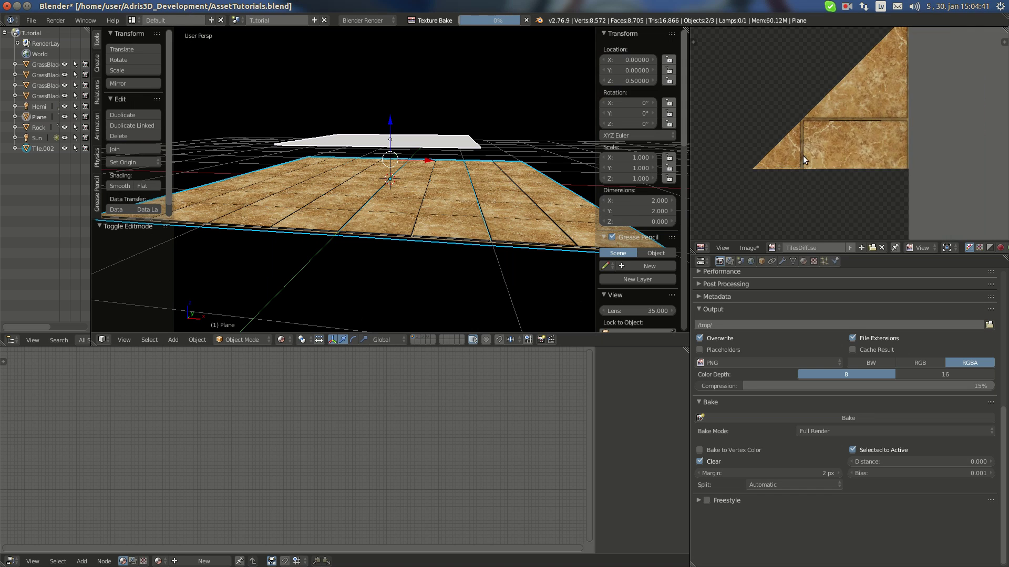
pyautogui.scroll(3, 859, 134)
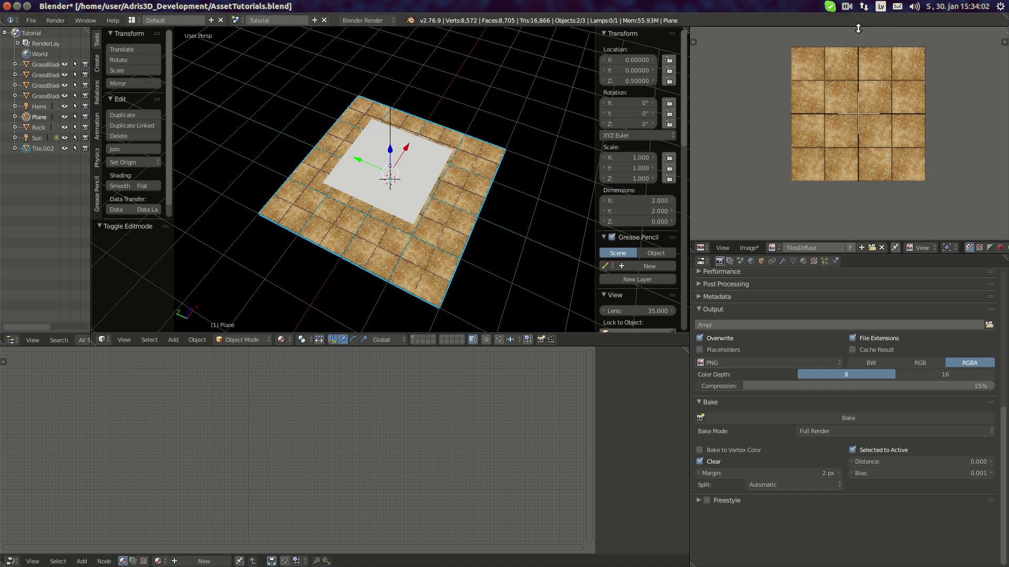
pyautogui.scroll(8, 374, 225)
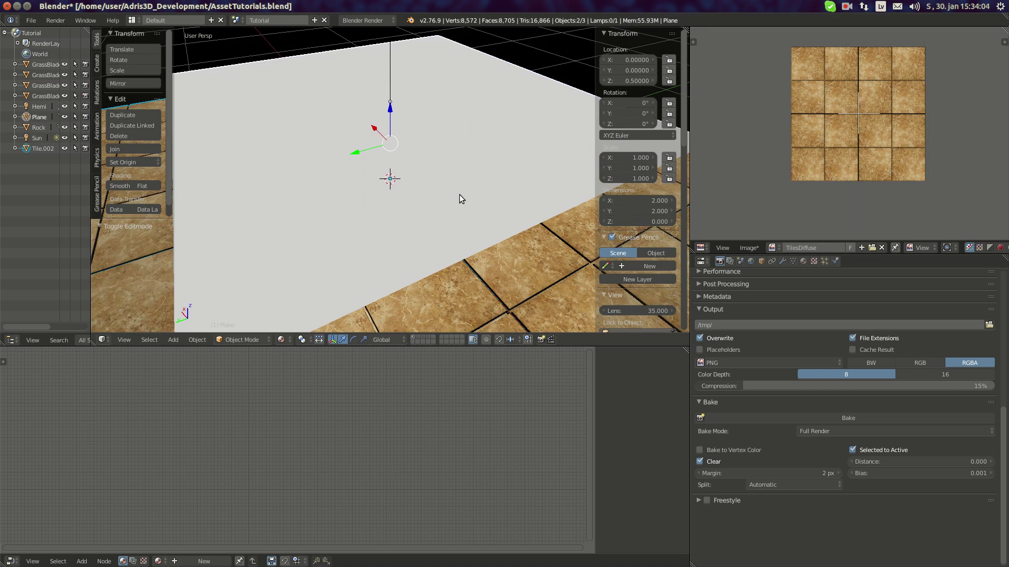
pyautogui.click(750, 247)
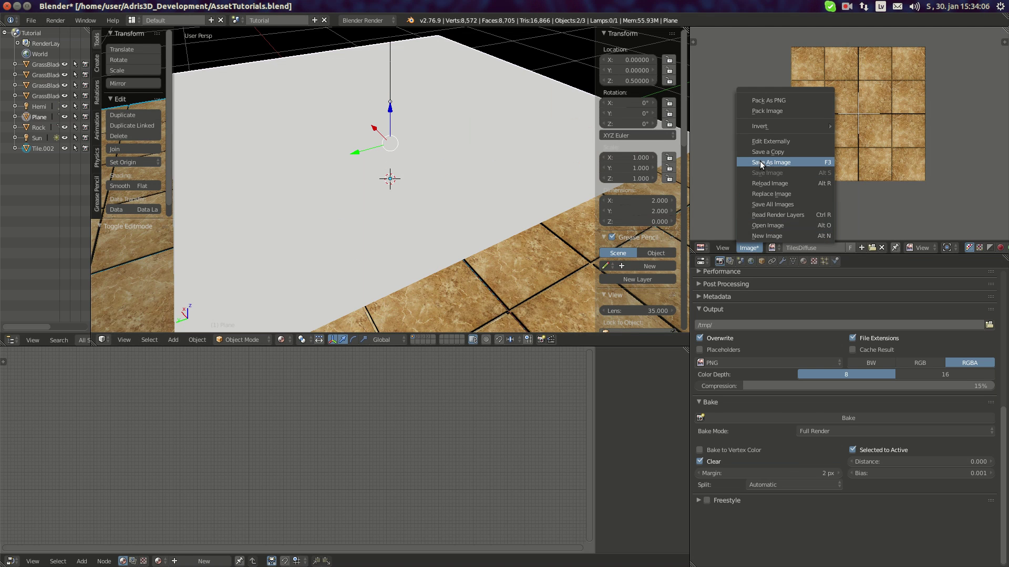
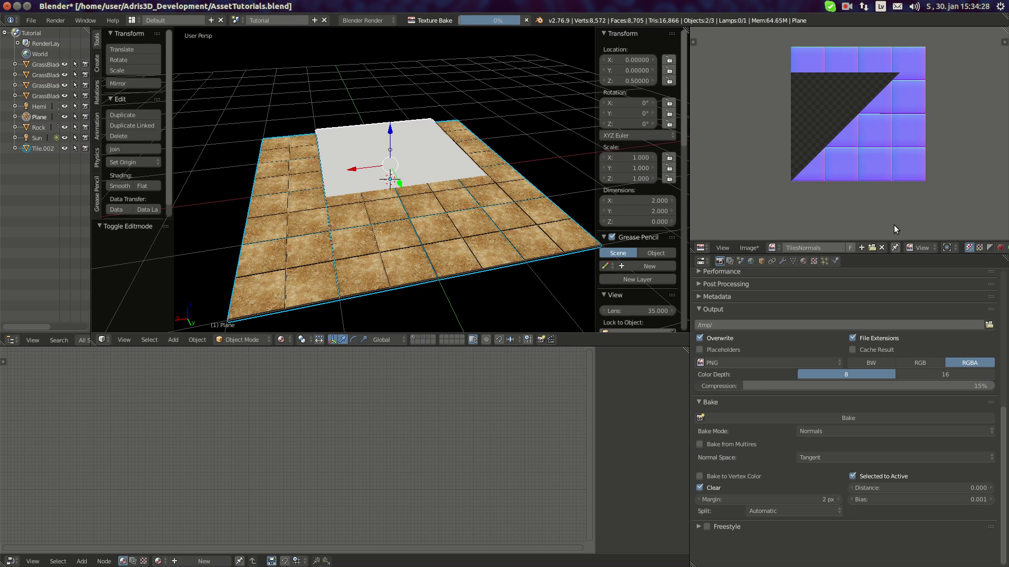
# Examine the baked TilesNormals map, its tile edges and surface shading, close up and as a whole.
pyautogui.scroll(6, 856, 100)
pyautogui.moveTo(856, 100); pyautogui.dragTo(857, 121, button='middle')
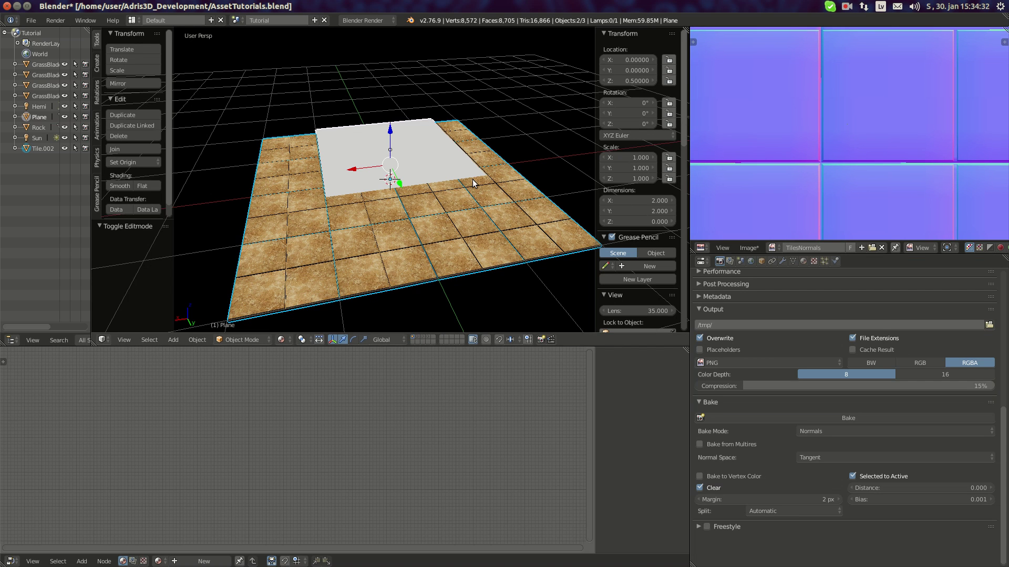
pyautogui.scroll(-4, 883, 119)
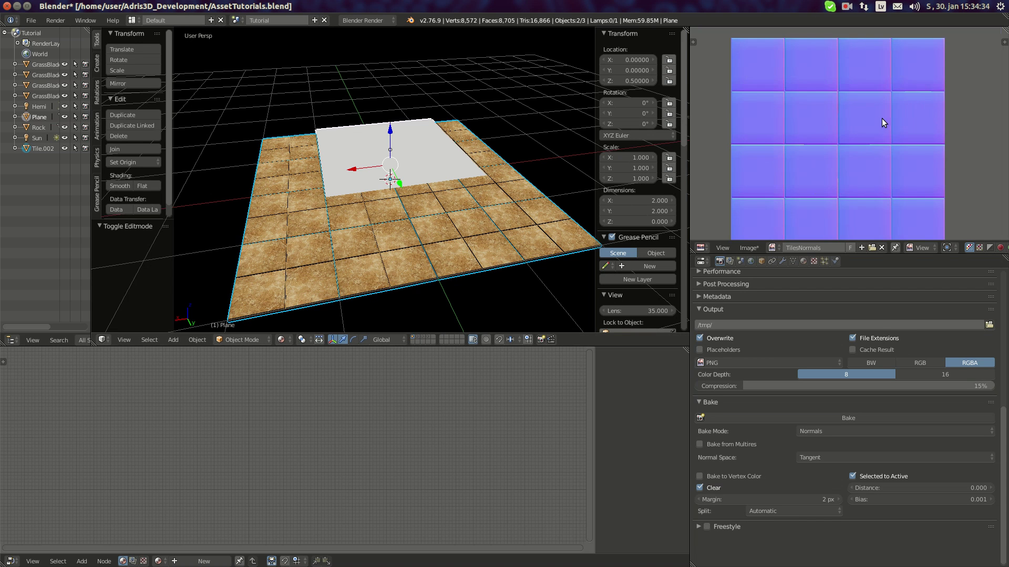
pyautogui.scroll(8, 883, 122)
pyautogui.moveTo(890, 118); pyautogui.dragTo(858, 40, button='middle')
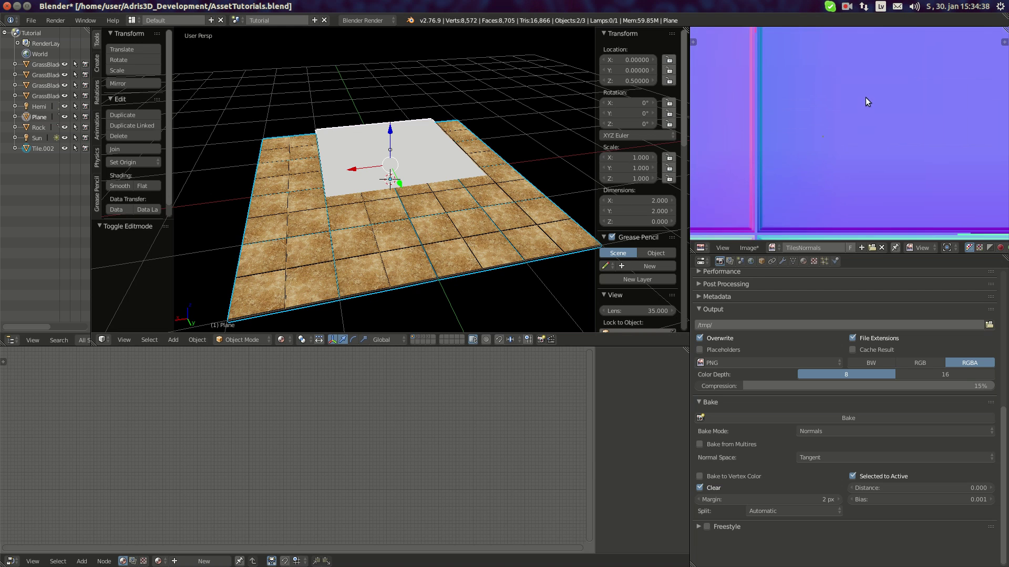
pyautogui.scroll(-5, 867, 101)
# Enable the floor's Tile texture to influence the geometry normals and set the Normal value to 0.001.
pyautogui.rightClick(436, 241)
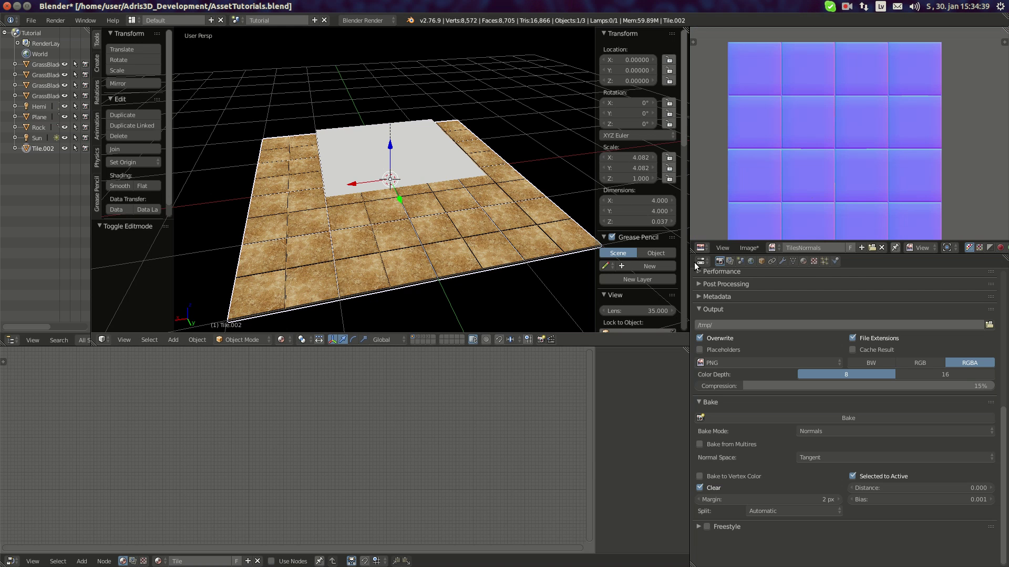
pyautogui.click(814, 261)
pyautogui.click(709, 296)
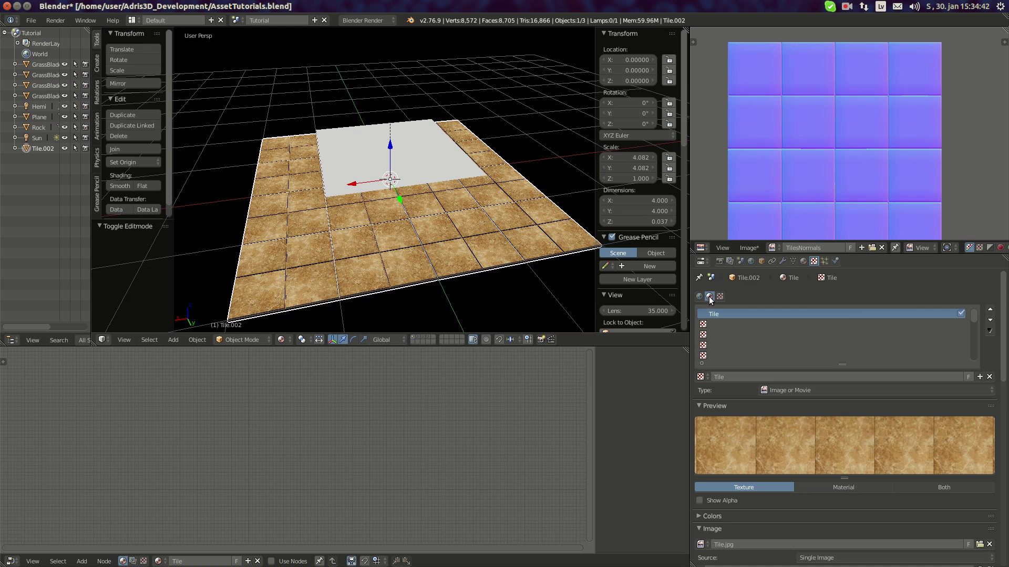
pyautogui.scroll(-8, 820, 472)
pyautogui.scroll(-10, 833, 483)
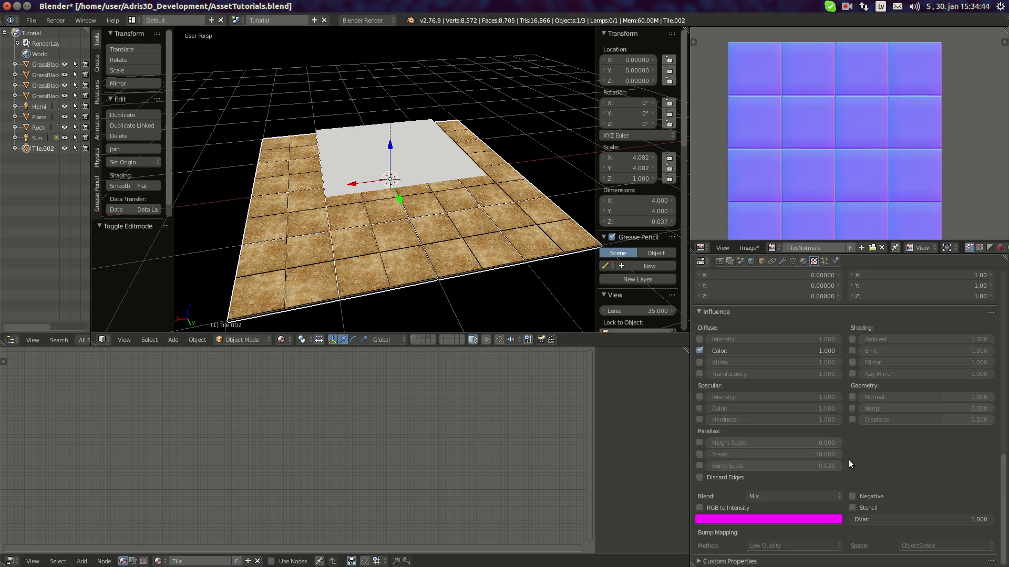
pyautogui.click(852, 397)
pyautogui.click(897, 391)
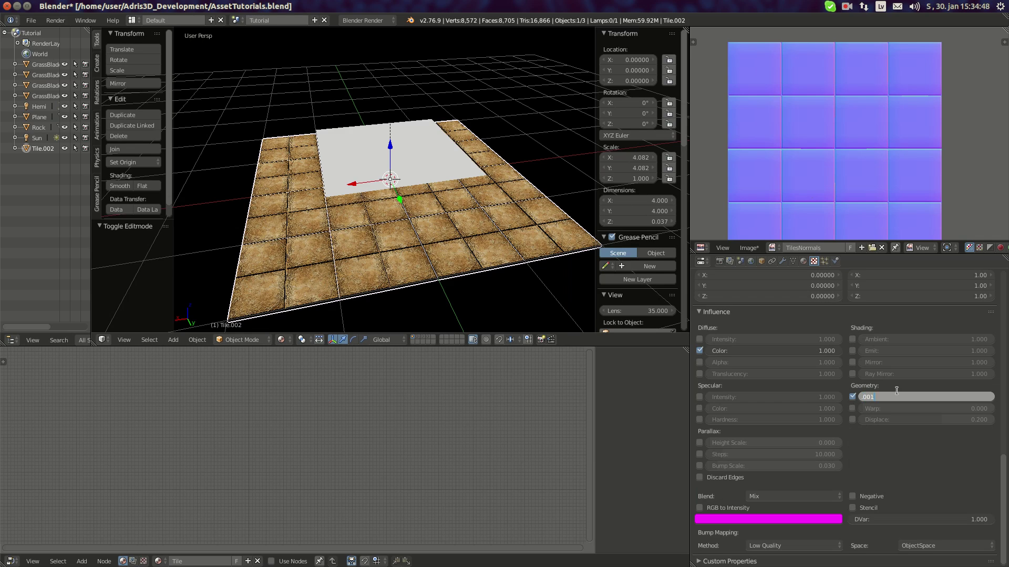
pyautogui.write('.001')
pyautogui.press('Return')
# Check the bump effect on the floor tiles and set the texture's bump mapping method to Best Quality.
pyautogui.scroll(10, 452, 273)
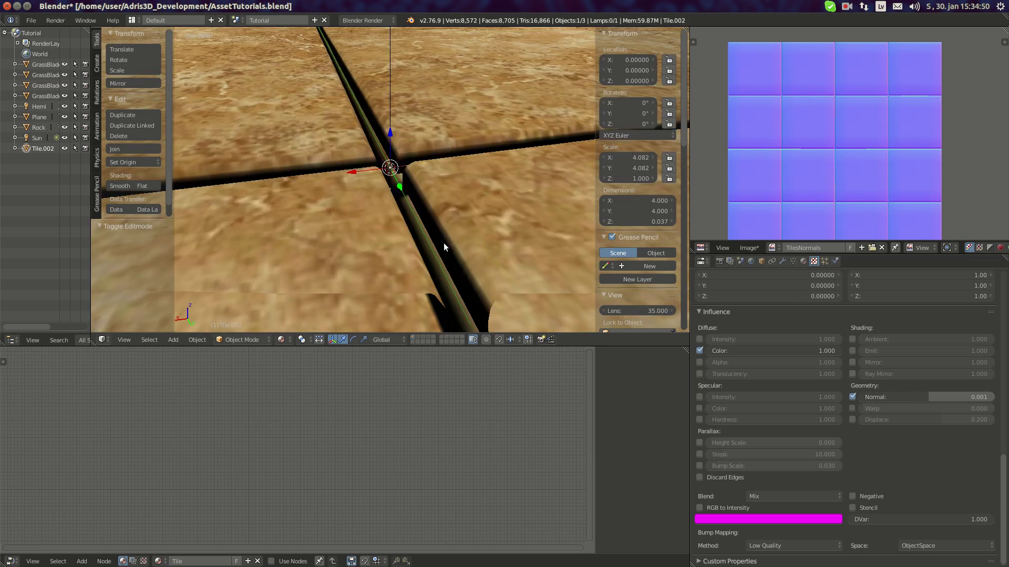
pyautogui.scroll(-8, 423, 216)
pyautogui.moveTo(423, 216); pyautogui.dragTo(493, 244, button='middle')
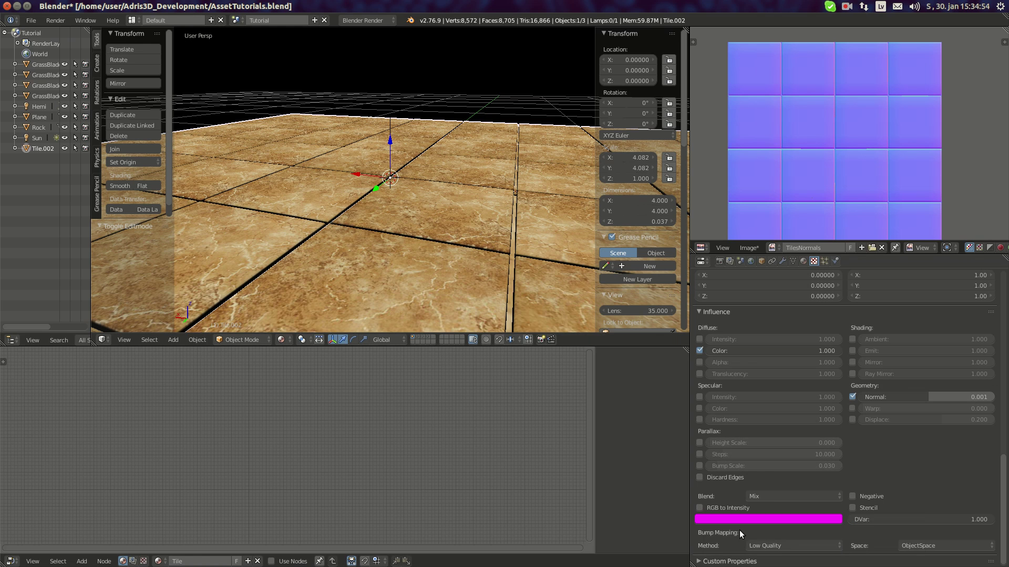
pyautogui.click(776, 546)
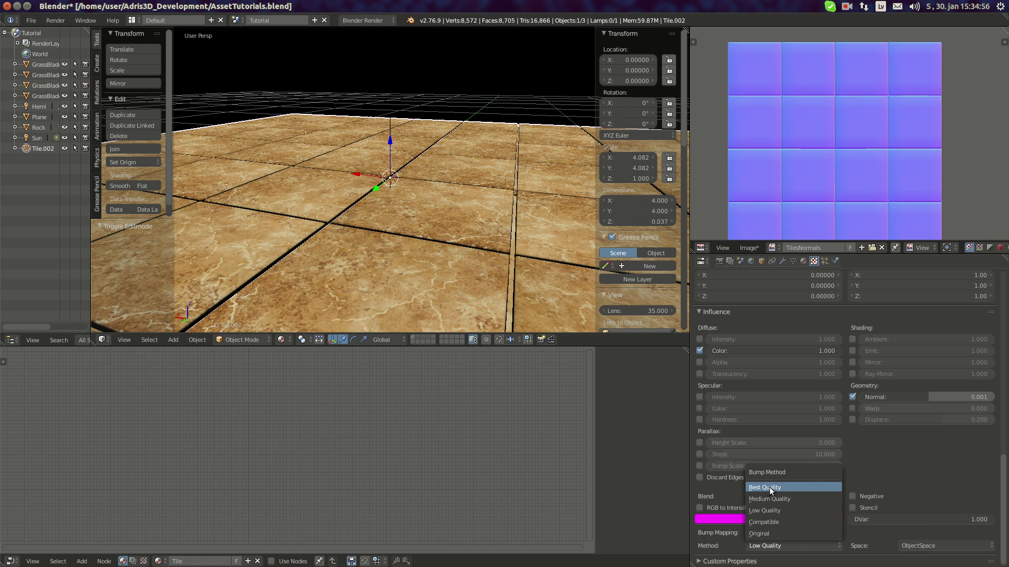
pyautogui.click(771, 488)
# Bake the normals from the tile floor onto the plane and inspect the TilesNormals map.
pyautogui.click(720, 261)
pyautogui.scroll(-5, 439, 231)
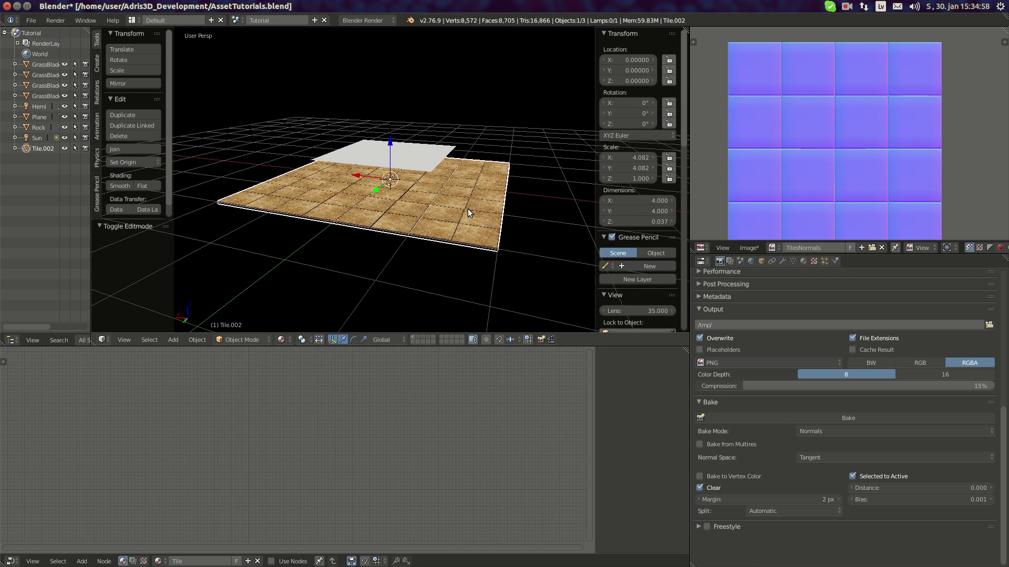
pyautogui.keyDown('shift'); pyautogui.rightClick(424, 158); pyautogui.keyUp('shift')
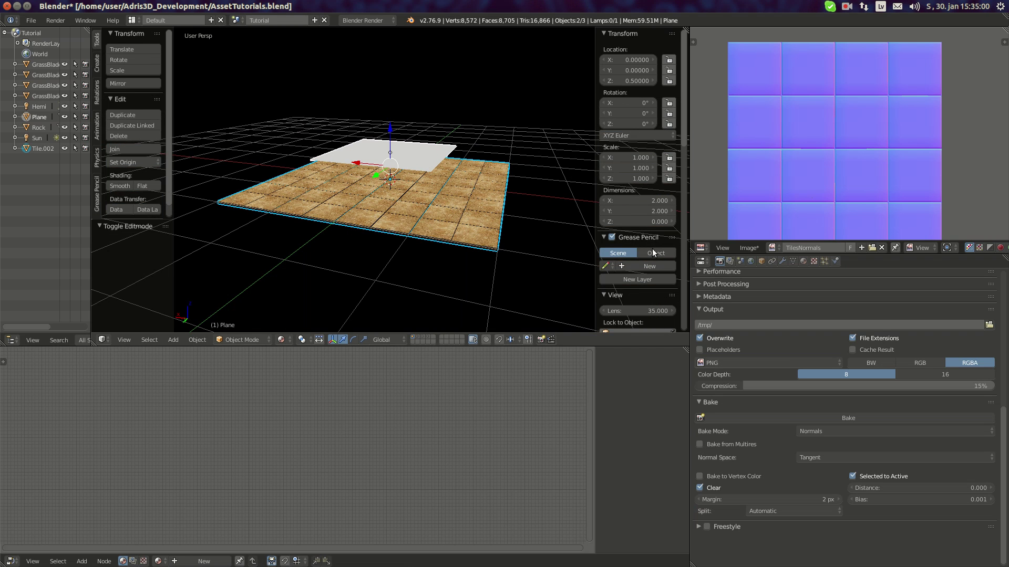
pyautogui.click(836, 415)
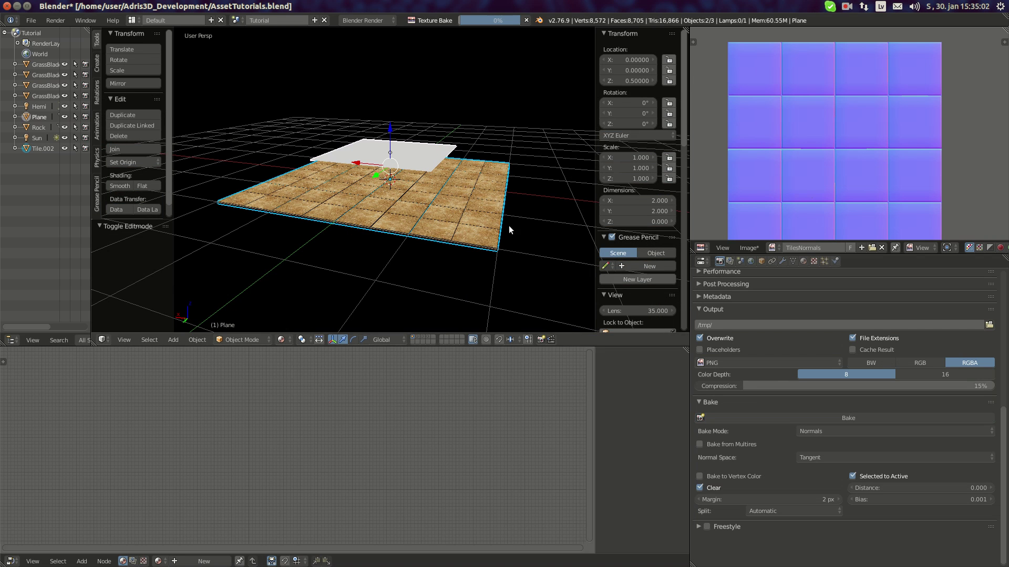
pyautogui.scroll(2, 400, 180)
pyautogui.moveTo(400, 180); pyautogui.dragTo(477, 190, button='middle')
pyautogui.scroll(8, 922, 131)
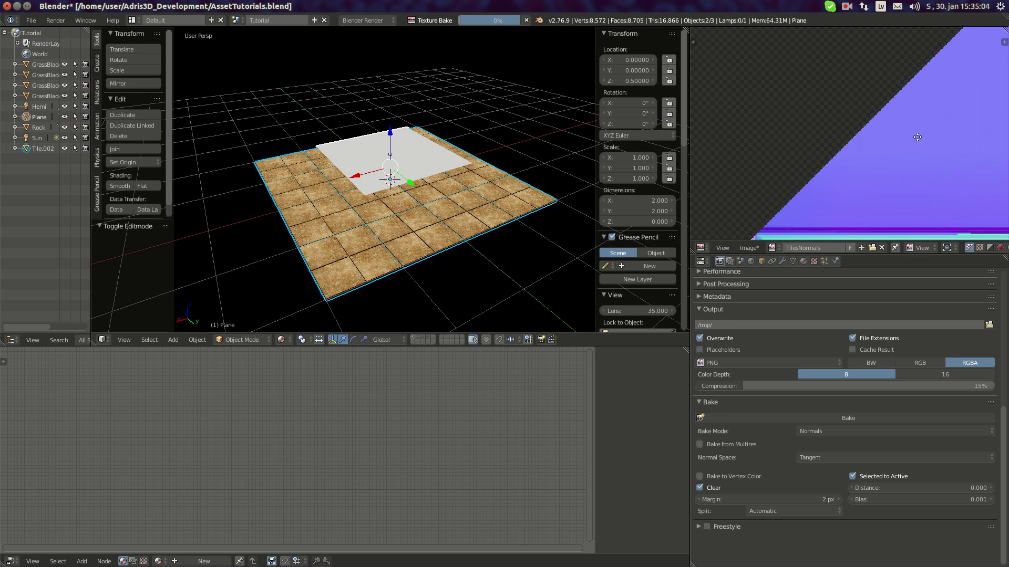
pyautogui.scroll(4, 918, 153)
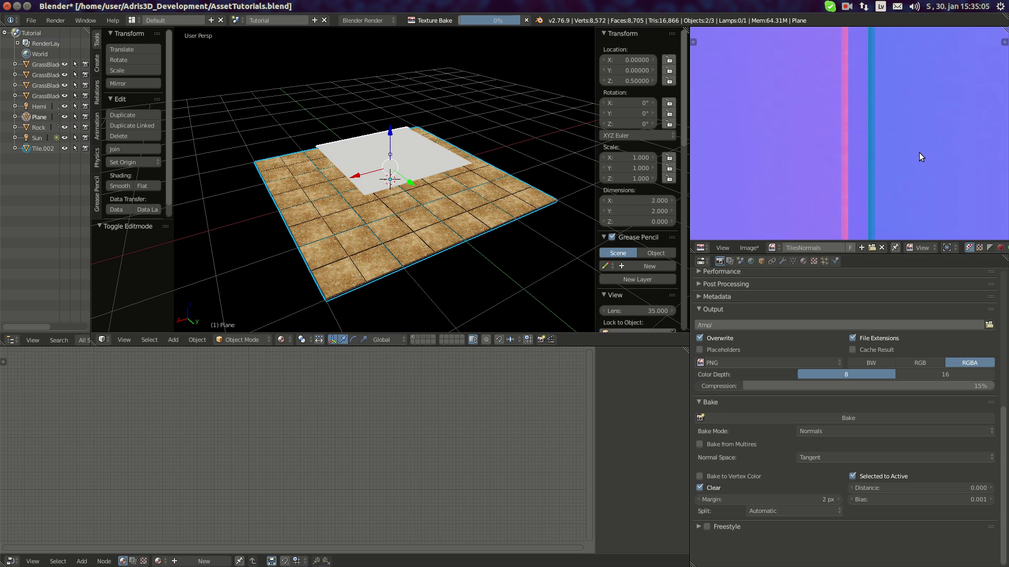
# Set the Normal influence of the floor's Tile texture to 0.005.
pyautogui.rightClick(428, 228)
pyautogui.click(813, 263)
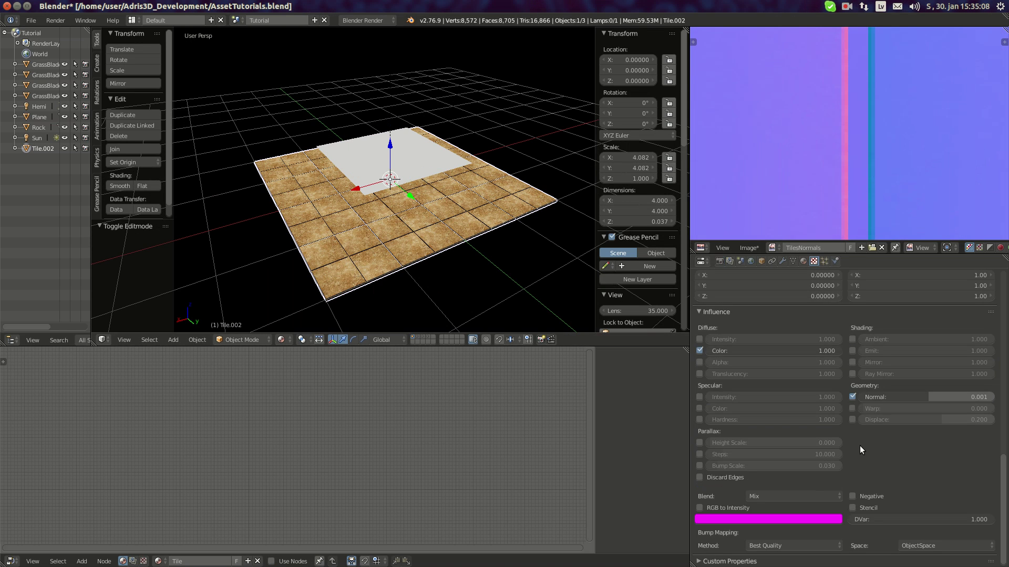
pyautogui.click(942, 397)
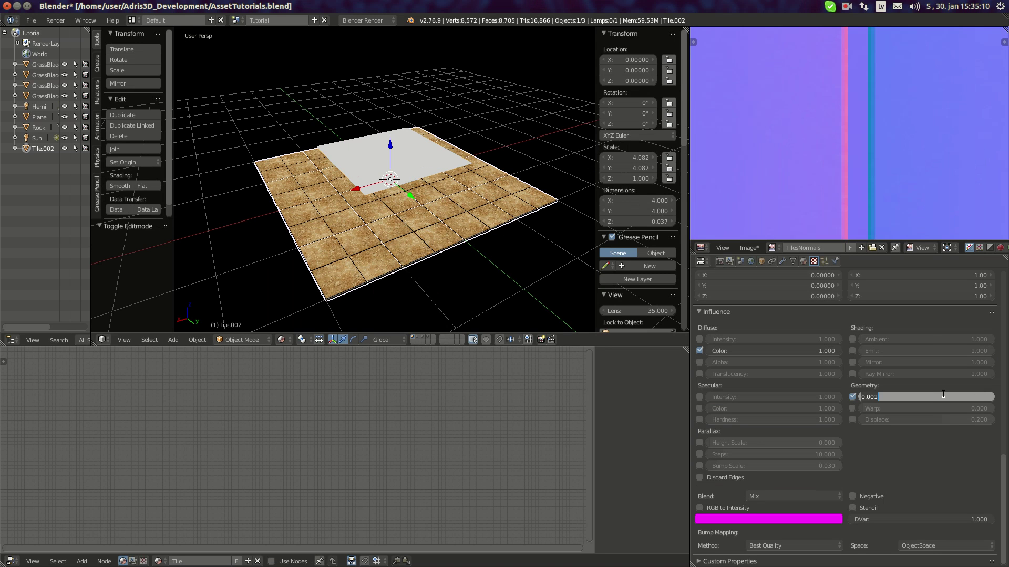
pyautogui.write('.0')
pyautogui.press('Return')
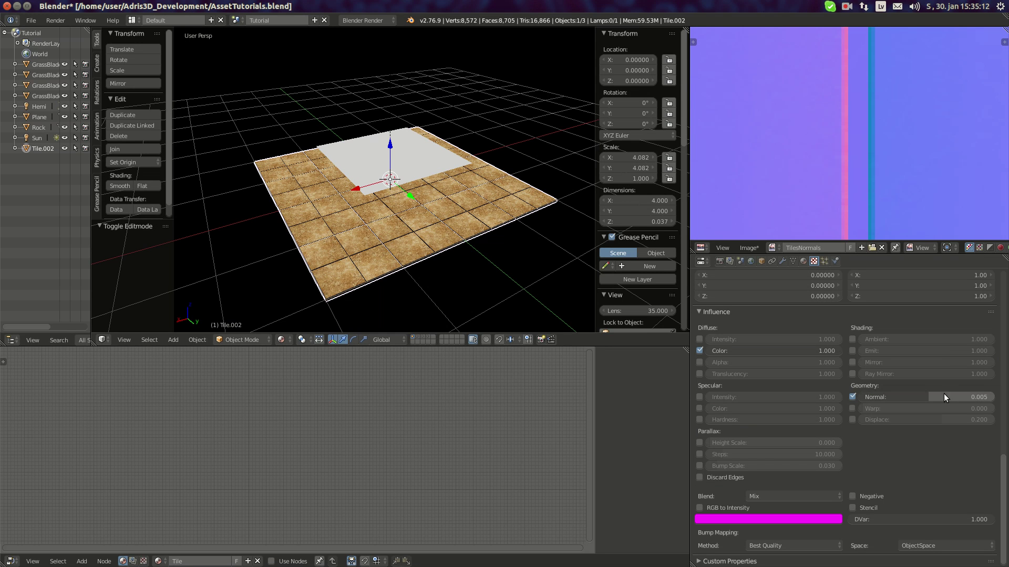
# Add the plane to the floor selection as the active object and bake the normals again.
pyautogui.keyDown('shift'); pyautogui.rightClick(453, 162); pyautogui.keyUp('shift')
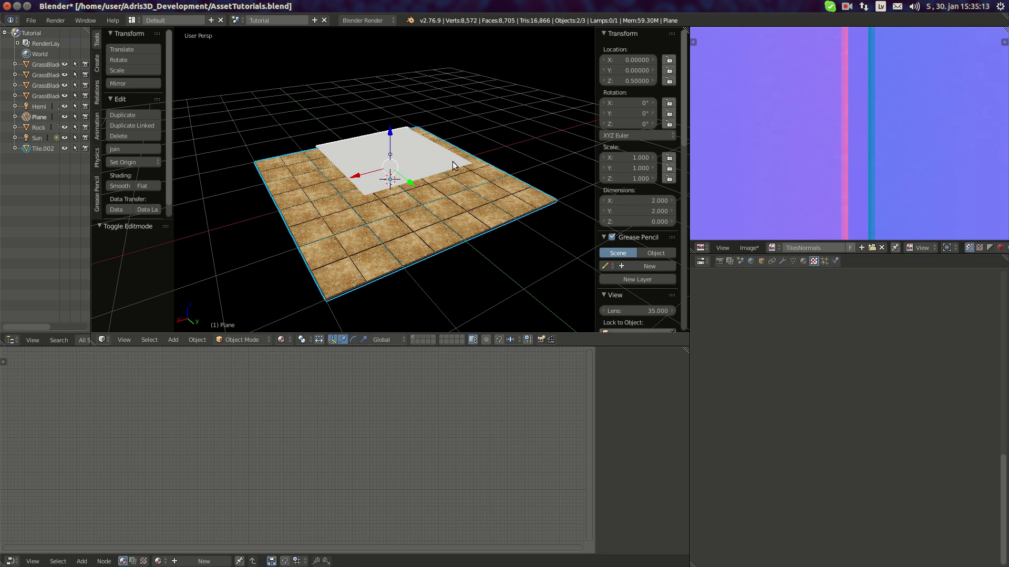
pyautogui.click(720, 262)
pyautogui.click(840, 416)
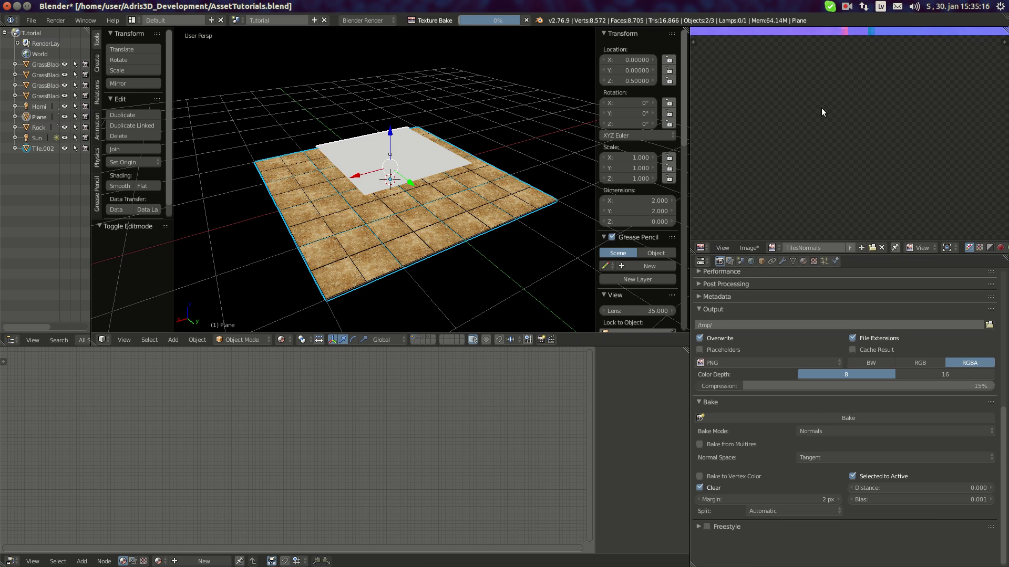
# Examine the new TilesNormals bake for surface detail and clean tile edges, close up and as a whole.
pyautogui.scroll(-8, 813, 109)
pyautogui.moveTo(813, 108); pyautogui.dragTo(934, 182, button='middle')
pyautogui.scroll(6, 819, 109)
pyautogui.scroll(-5, 934, 181)
pyautogui.moveTo(911, 150); pyautogui.dragTo(822, 143, button='middle')
pyautogui.scroll(4, 840, 166)
pyautogui.scroll(2, 840, 166)
pyautogui.scroll(-3, 900, 152)
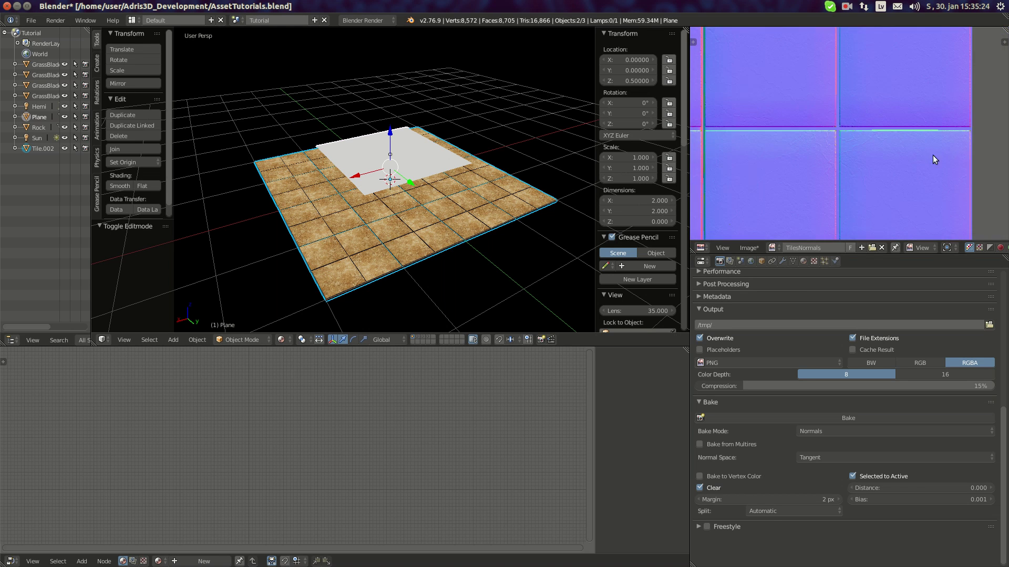
pyautogui.scroll(4, 833, 142)
pyautogui.scroll(-5, 835, 153)
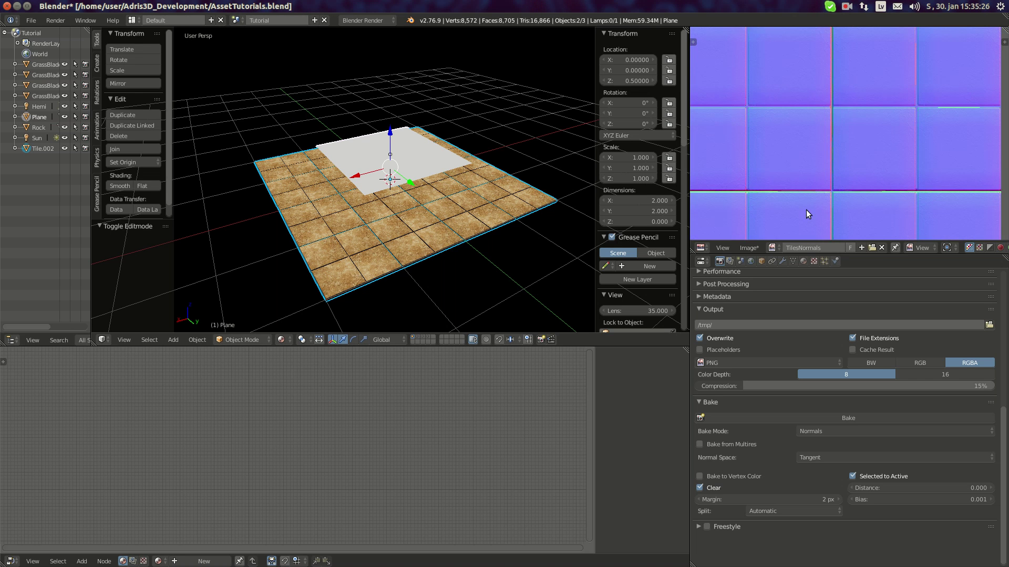
# Save the baked normal map as TilesNormals.png in the Adris3D_Development folder.
pyautogui.click(758, 247)
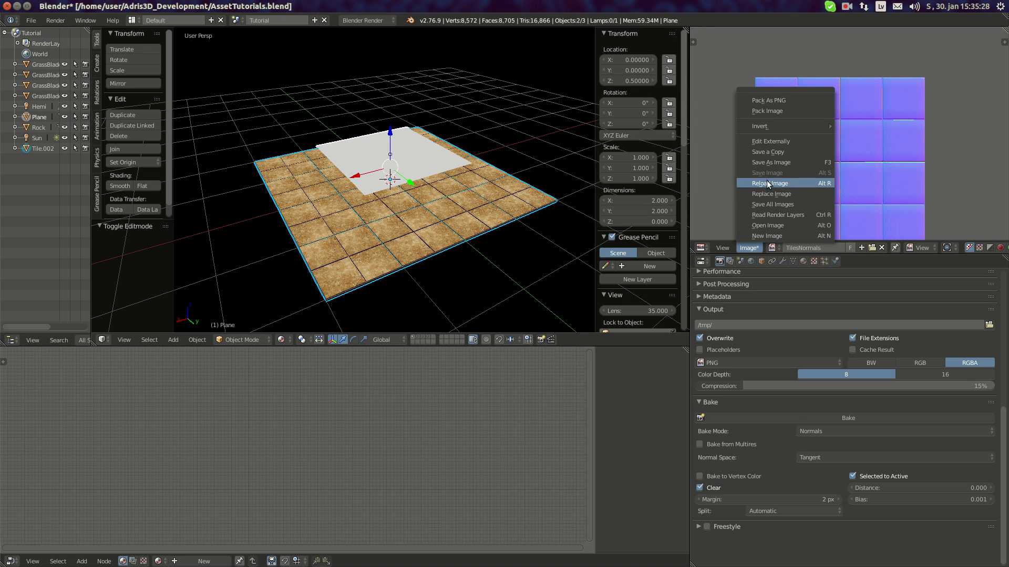
pyautogui.click(768, 159)
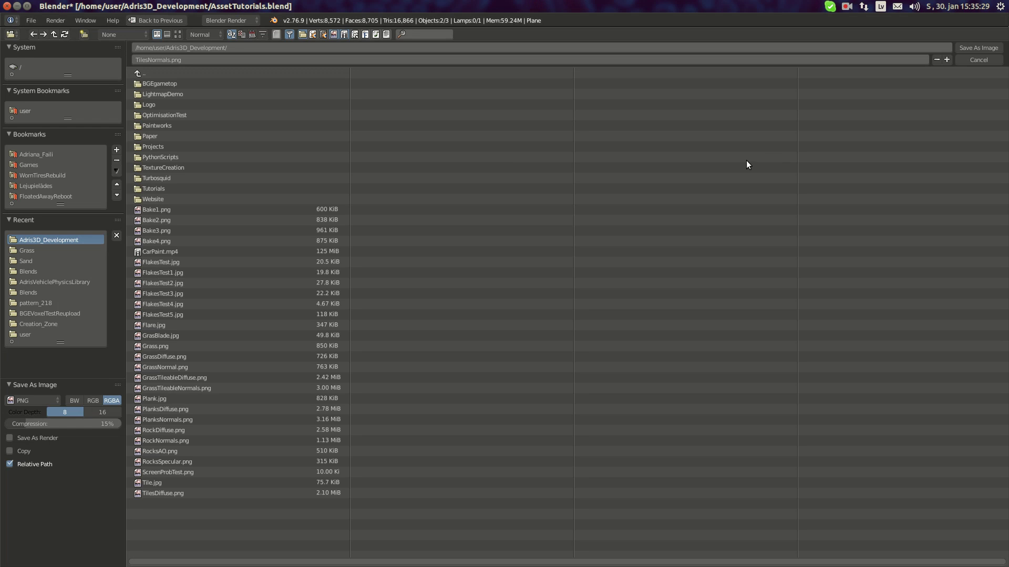
pyautogui.click(169, 58)
pyautogui.moveTo(170, 58); pyautogui.dragTo(145, 57)
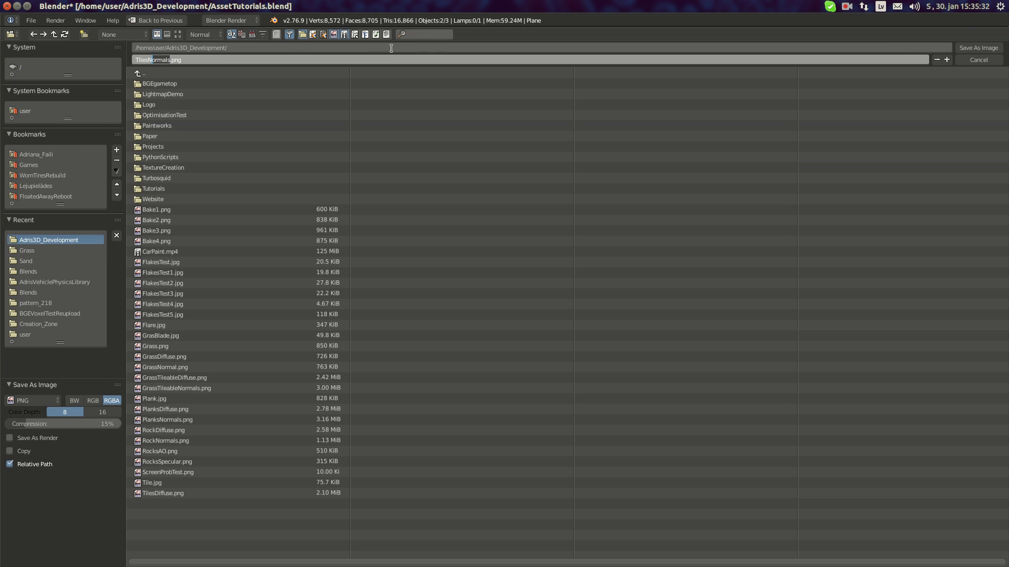
pyautogui.press('Return')
pyautogui.click(981, 48)
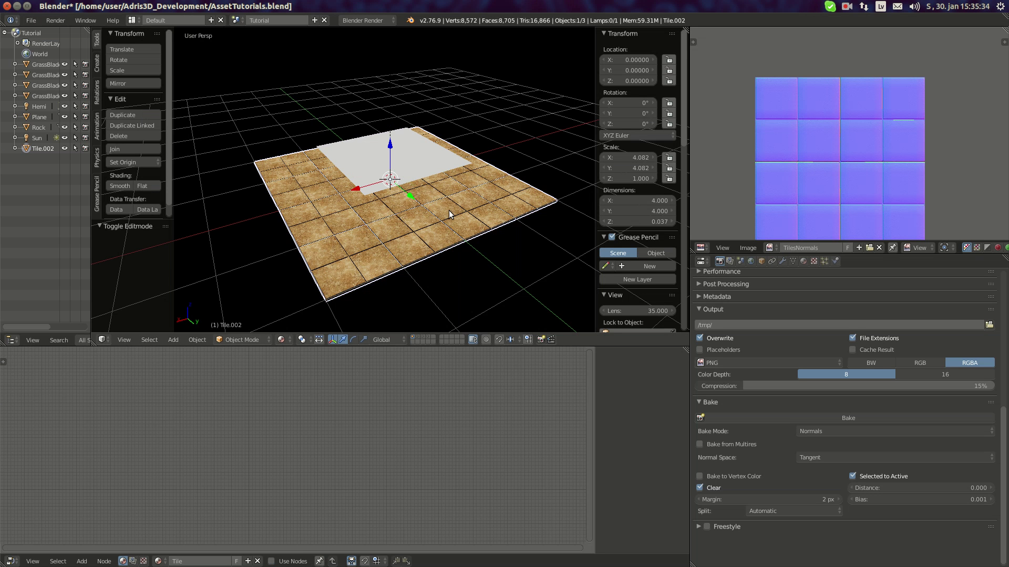
# Move the tile floor to layer 5 and lower the plane by 1 unit along the Z axis.
pyautogui.press('m')
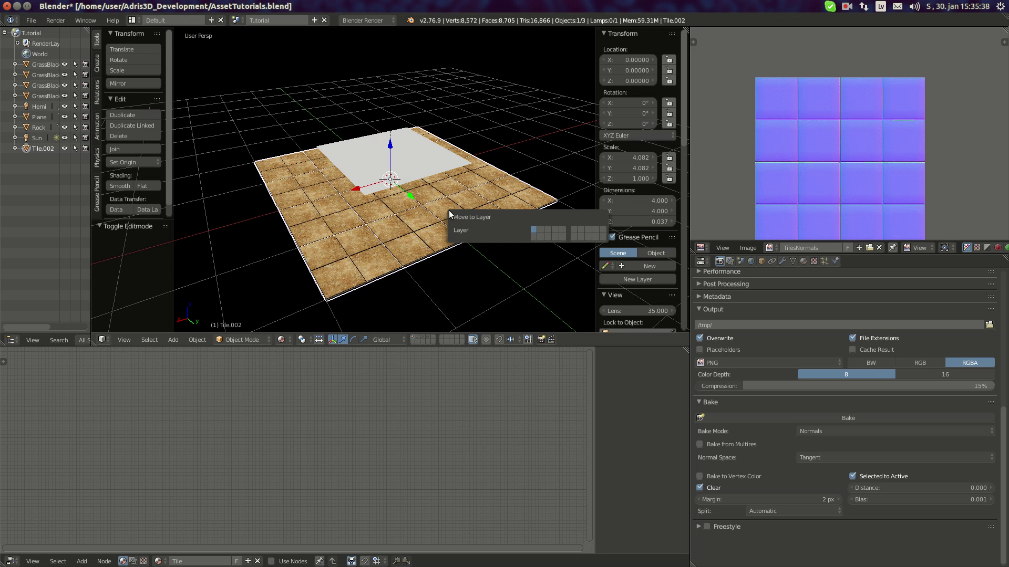
pyautogui.press('5')
pyautogui.rightClick(398, 181)
pyautogui.moveTo(405, 211); pyautogui.dragTo(446, 183, button='middle')
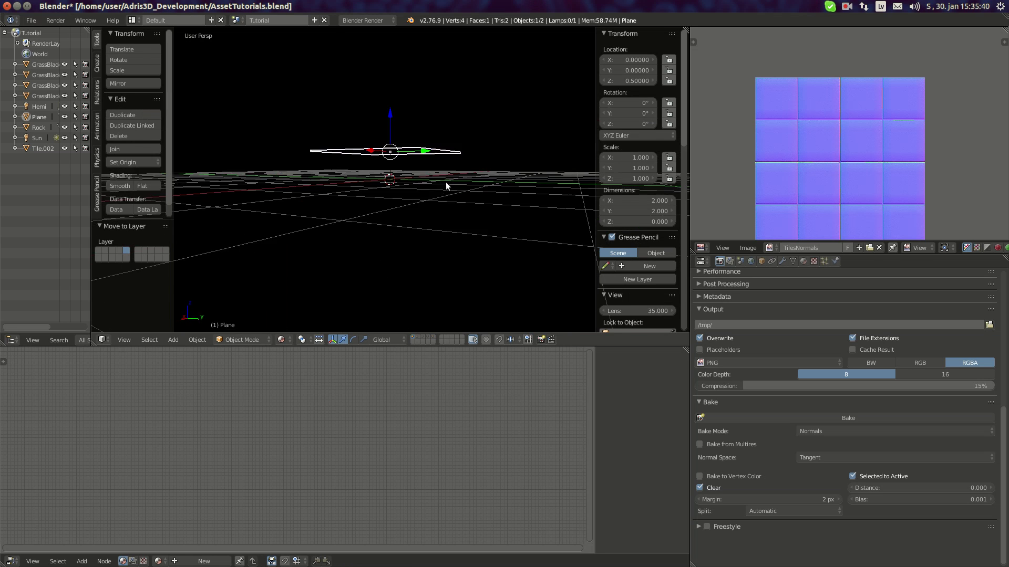
pyautogui.write('gz-1')
pyautogui.press('Return')
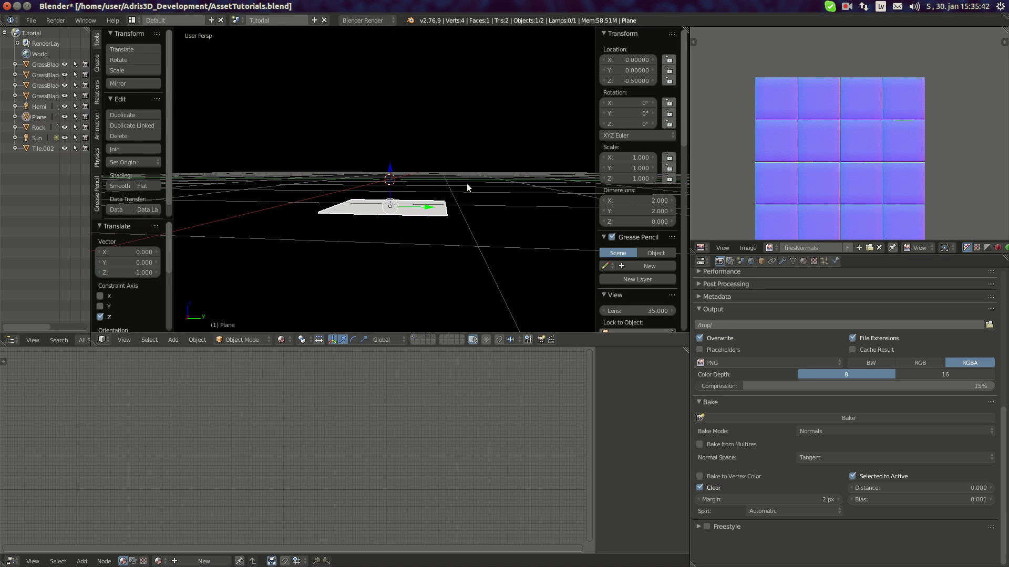
# Raise the plane by 0.5 units along the Z axis.
pyautogui.scroll(4, 467, 183)
pyautogui.moveTo(467, 183); pyautogui.dragTo(444, 205, button='middle')
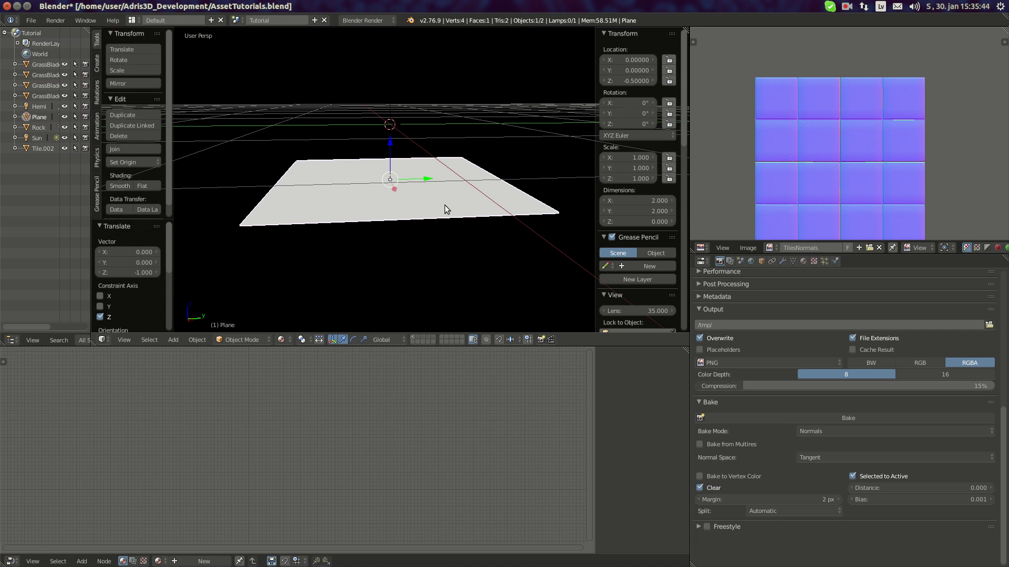
pyautogui.write('gz0.5')
pyautogui.press('Return')
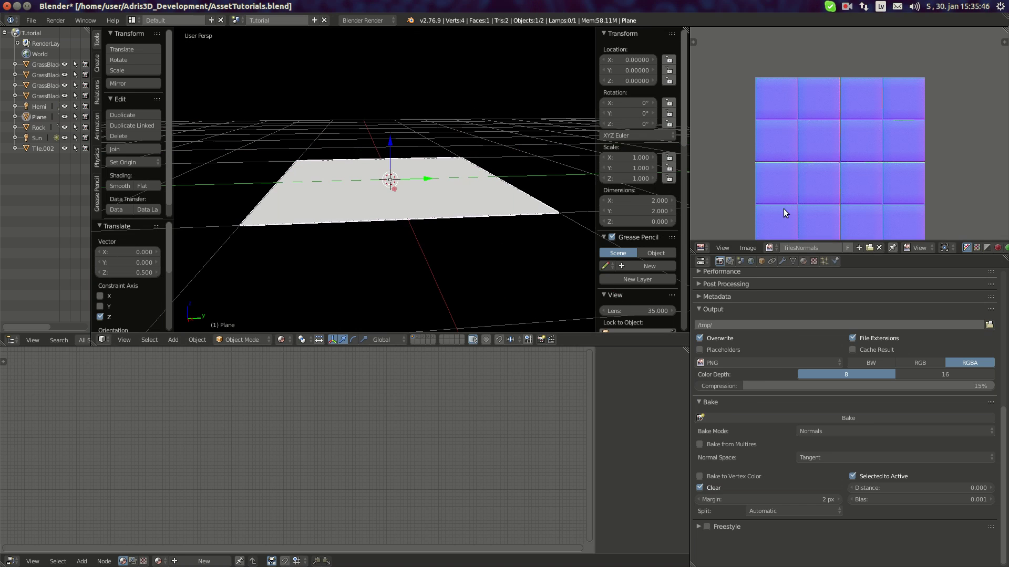
# Rename the plane object as Tiles.
pyautogui.click(761, 262)
pyautogui.click(735, 295)
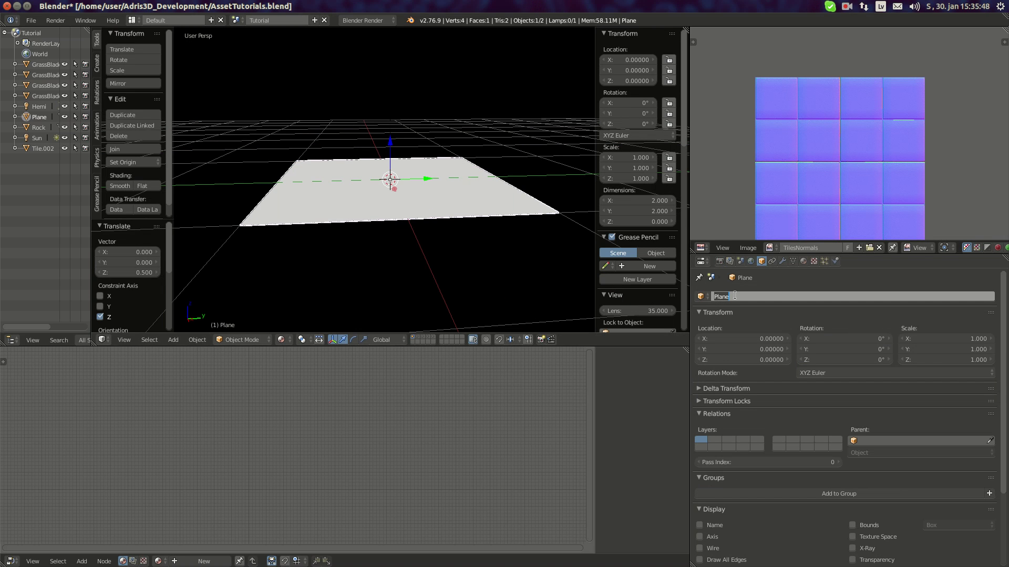
pyautogui.write('ti')
pyautogui.write('les')
pyautogui.press('Return')
# Add a new material named Tiles to the plane with a white diffuse color and diffuse intensity 1.
pyautogui.click(793, 261)
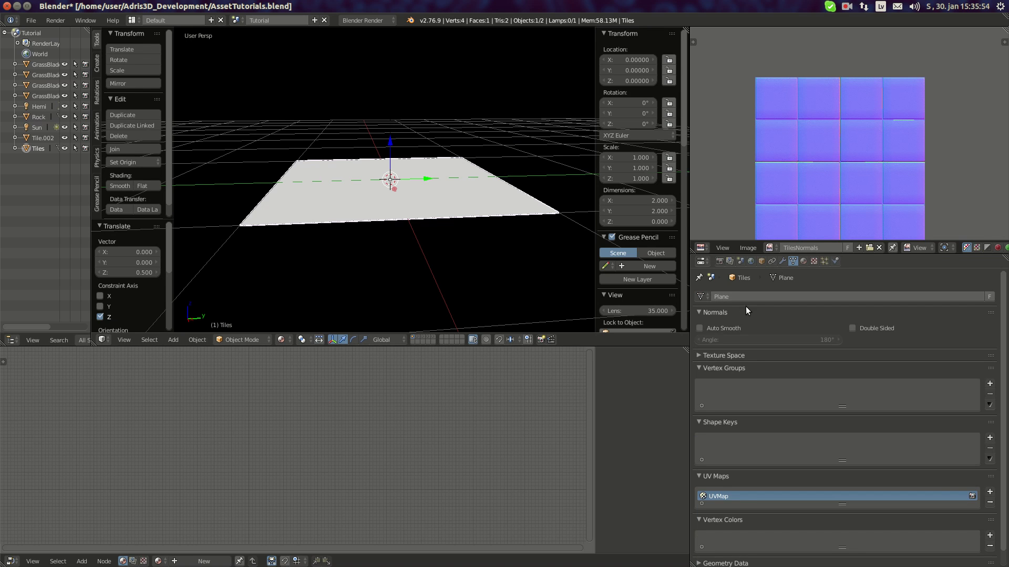
pyautogui.click(803, 261)
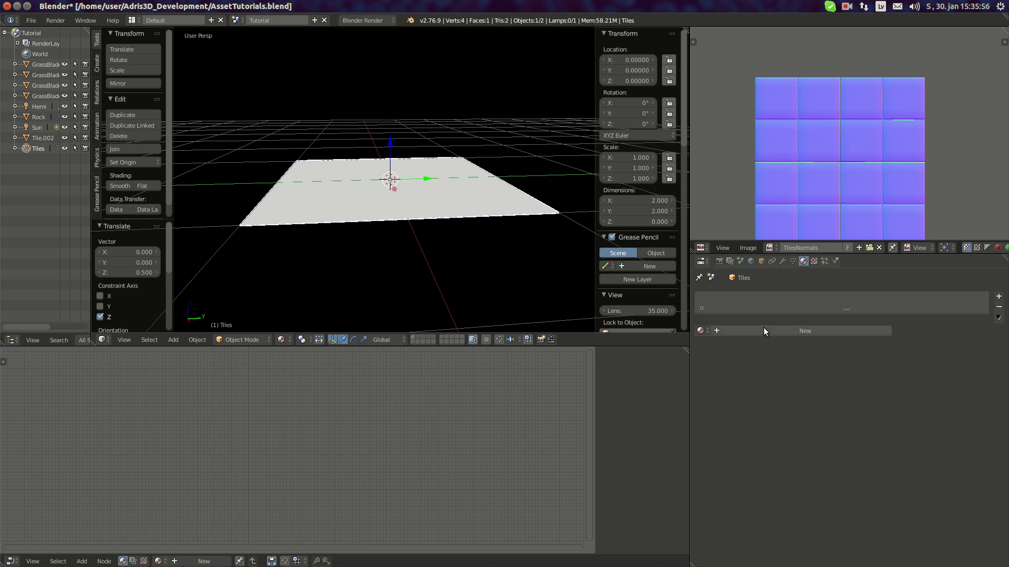
pyautogui.click(764, 330)
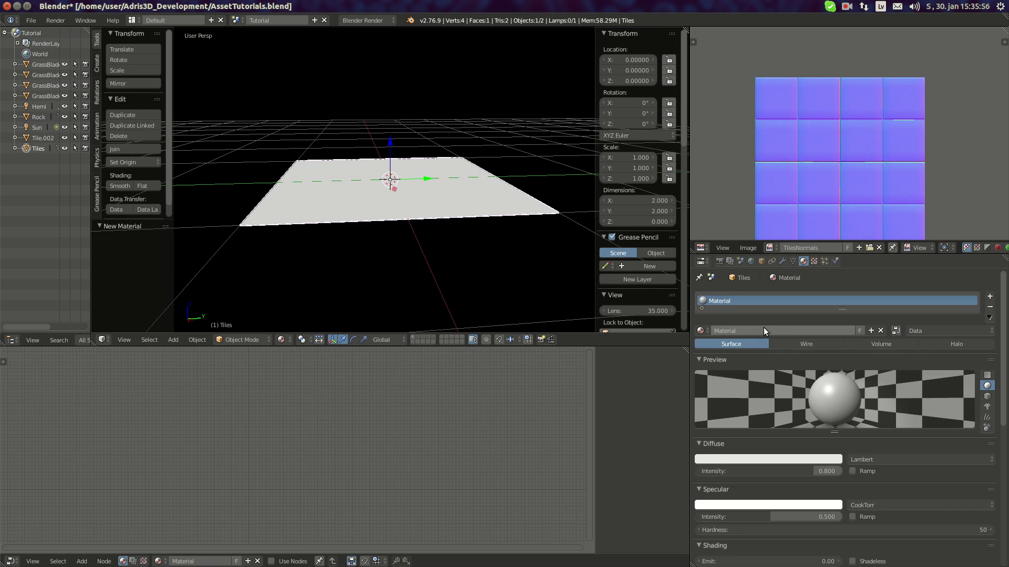
pyautogui.click(833, 455)
pyautogui.moveTo(784, 331); pyautogui.dragTo(783, 318)
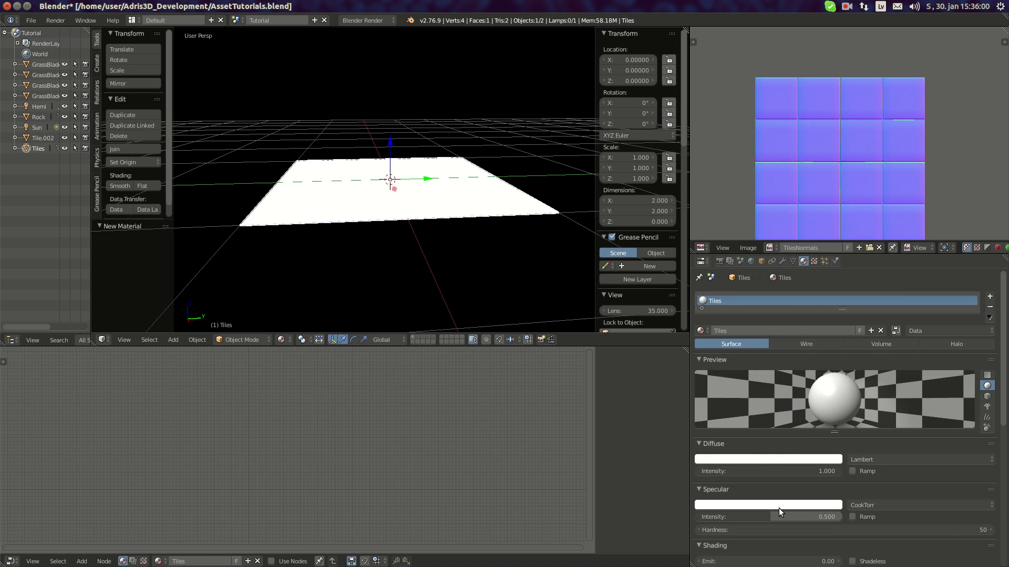
# Set the Tiles material's specular hardness to 100.
pyautogui.click(827, 531)
pyautogui.write('100')
pyautogui.press('Return')
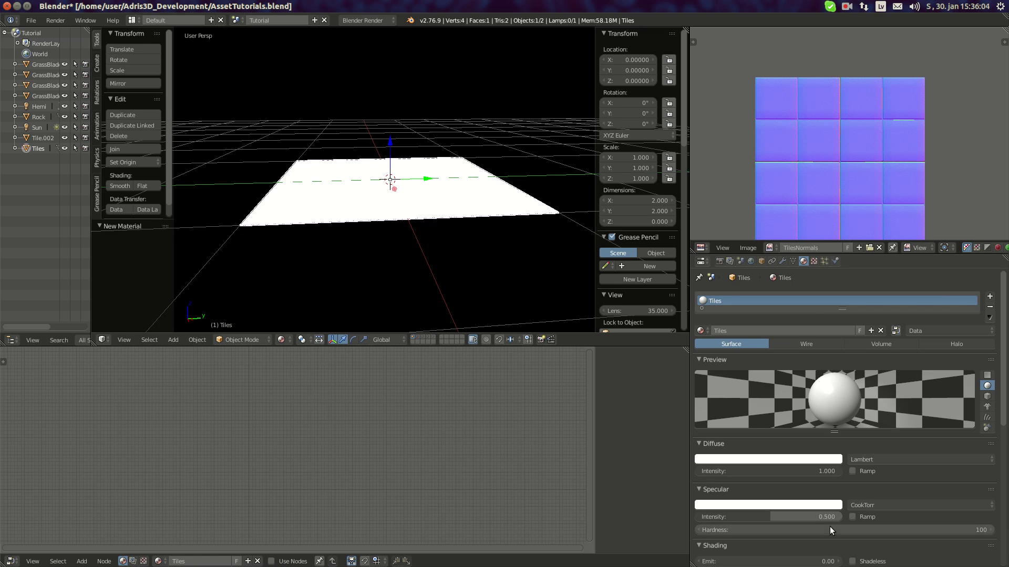
# Set the Tiles material's specular intensity to 0.25 and its hardness to 50.
pyautogui.click(808, 513)
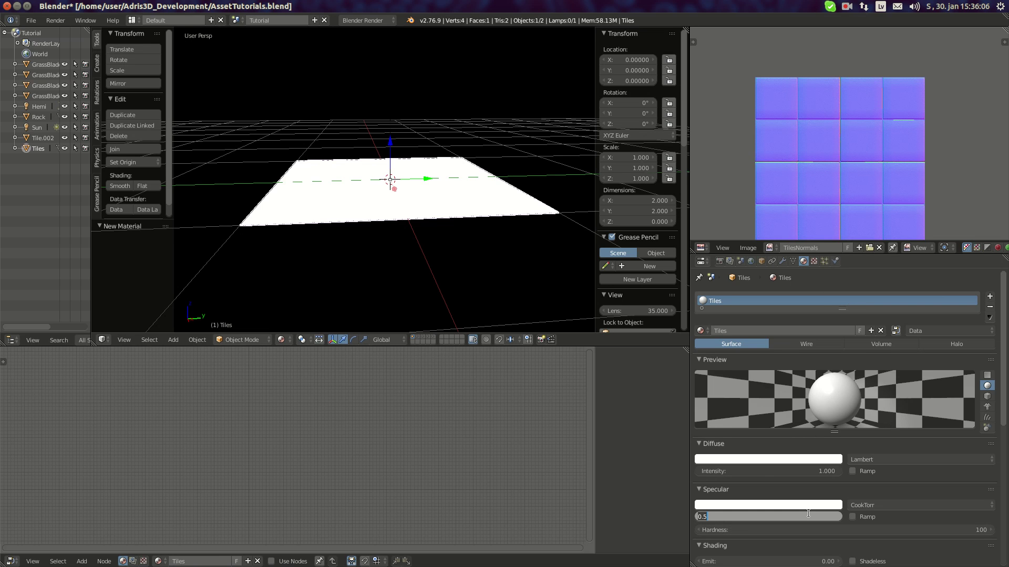
pyautogui.press('Return')
pyautogui.click(824, 527)
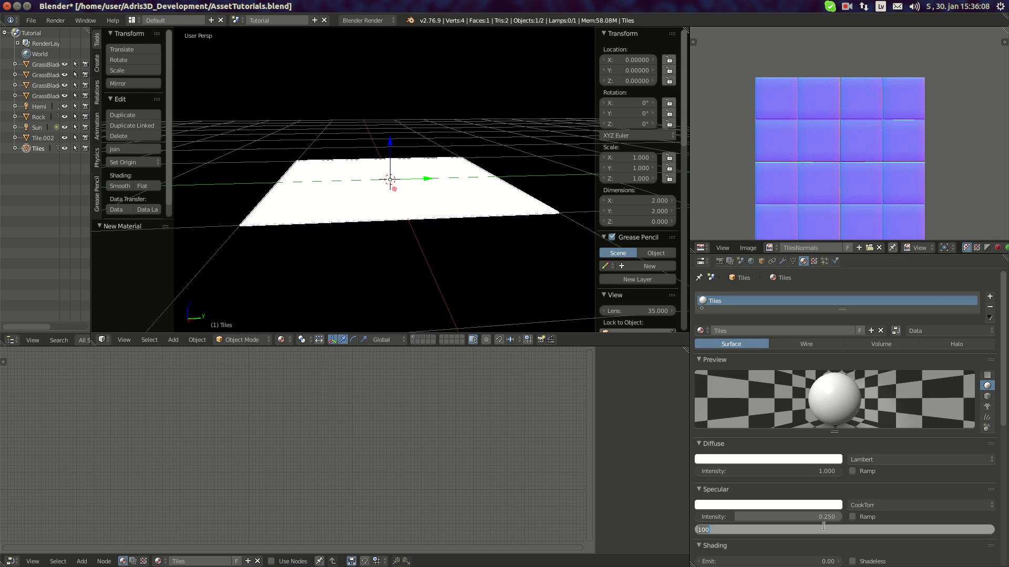
pyautogui.write('50')
pyautogui.press('Return')
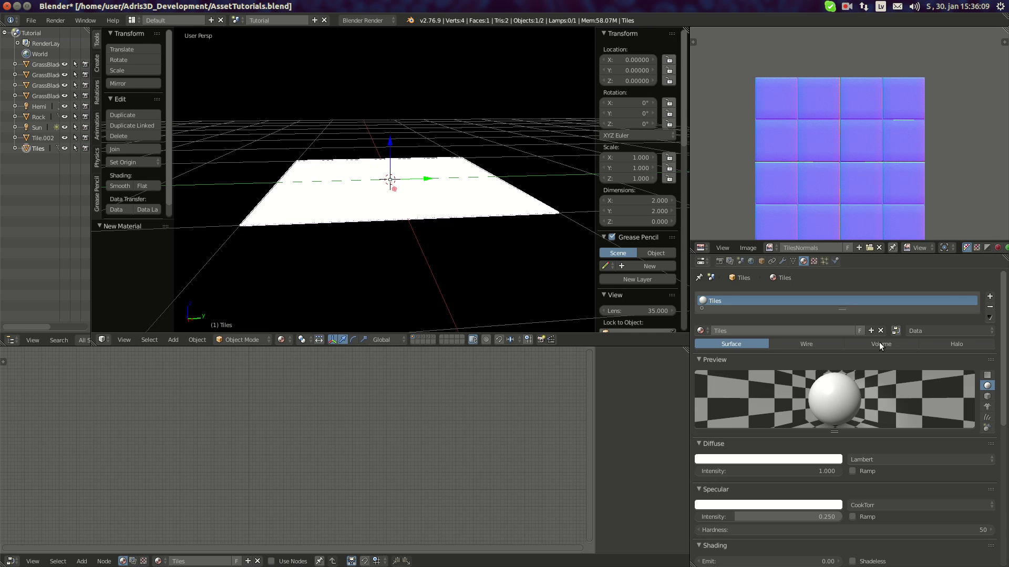
# Add a new texture named TilesDiffuse to the Tiles material and assign the TilesDiffuse image to it.
pyautogui.click(814, 262)
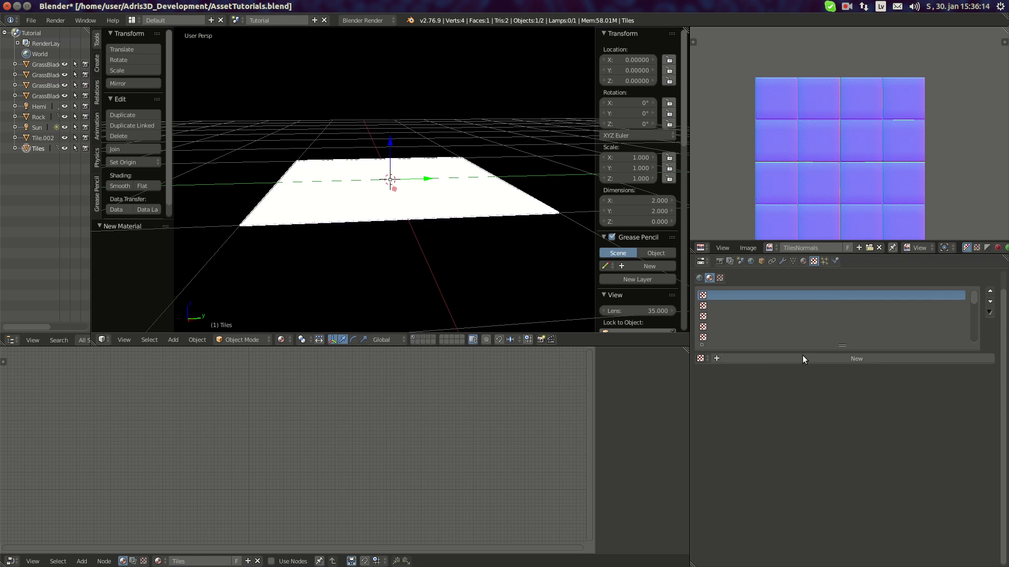
pyautogui.click(803, 358)
pyautogui.click(766, 358)
pyautogui.write('Tiles')
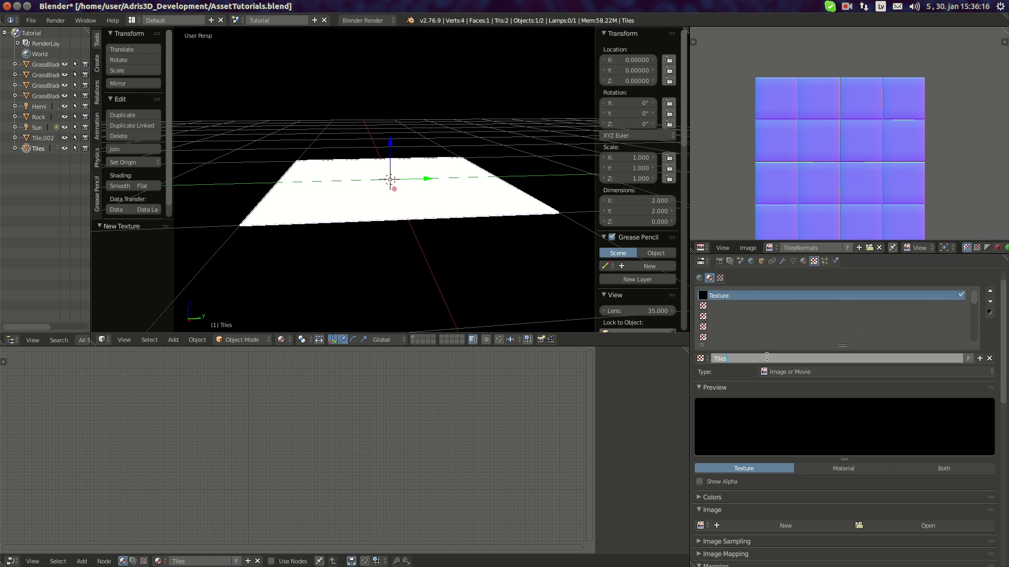
pyautogui.write('Diffuse')
pyautogui.press('Return')
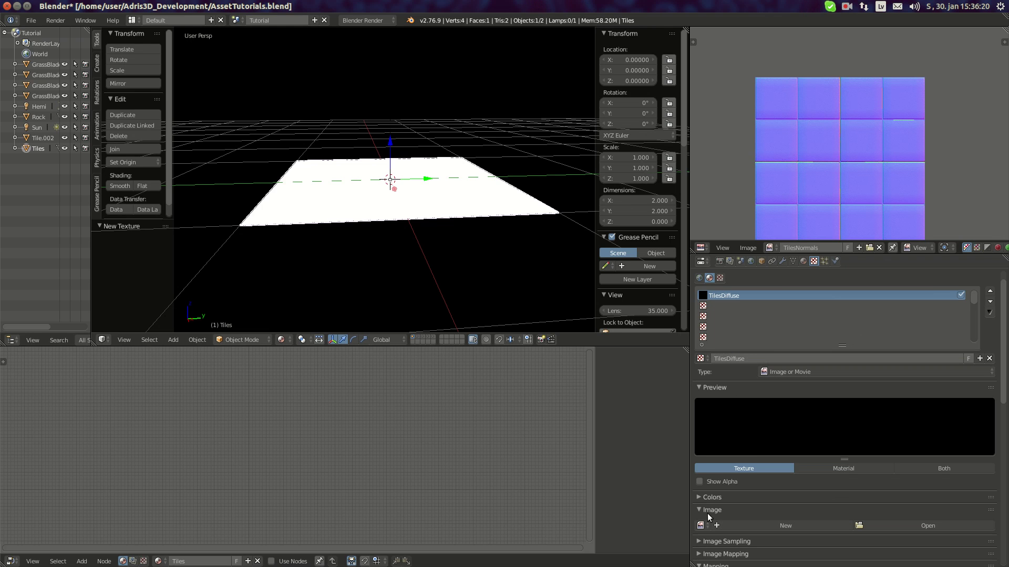
pyautogui.click(701, 526)
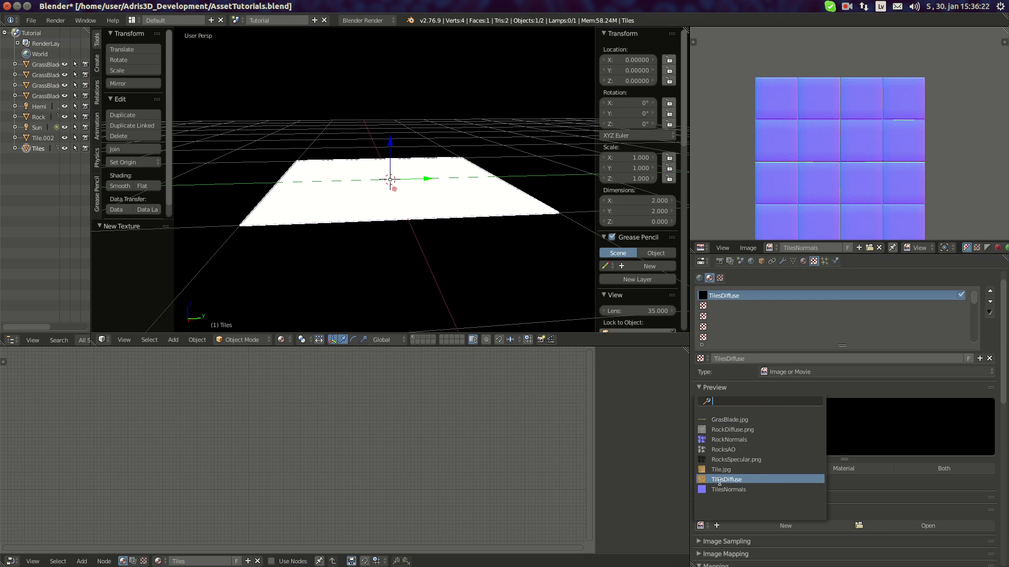
pyautogui.click(719, 479)
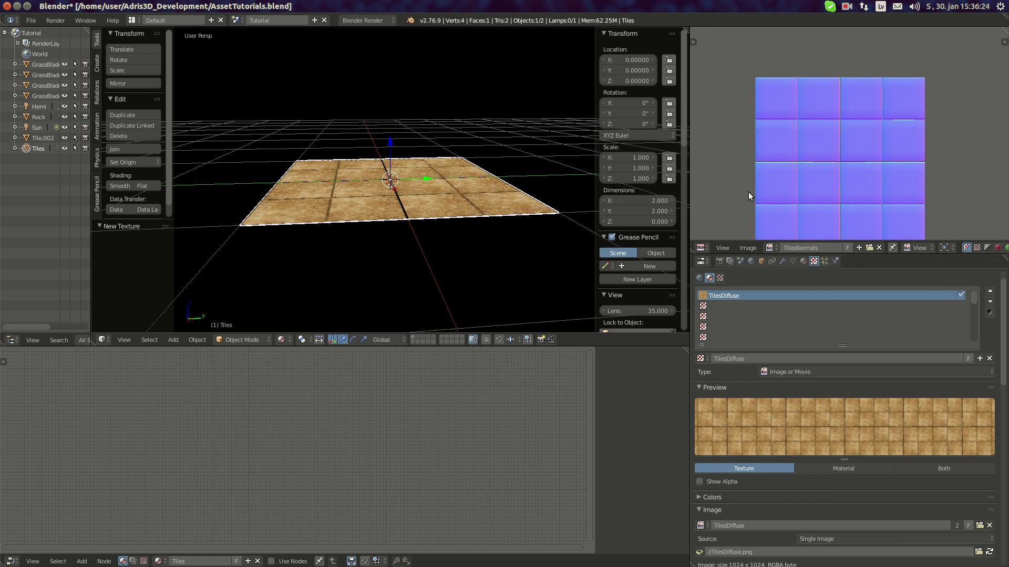
# Display the TilesDiffuse image in the image editor and enable mipmapping for it.
pyautogui.scroll(5, 412, 226)
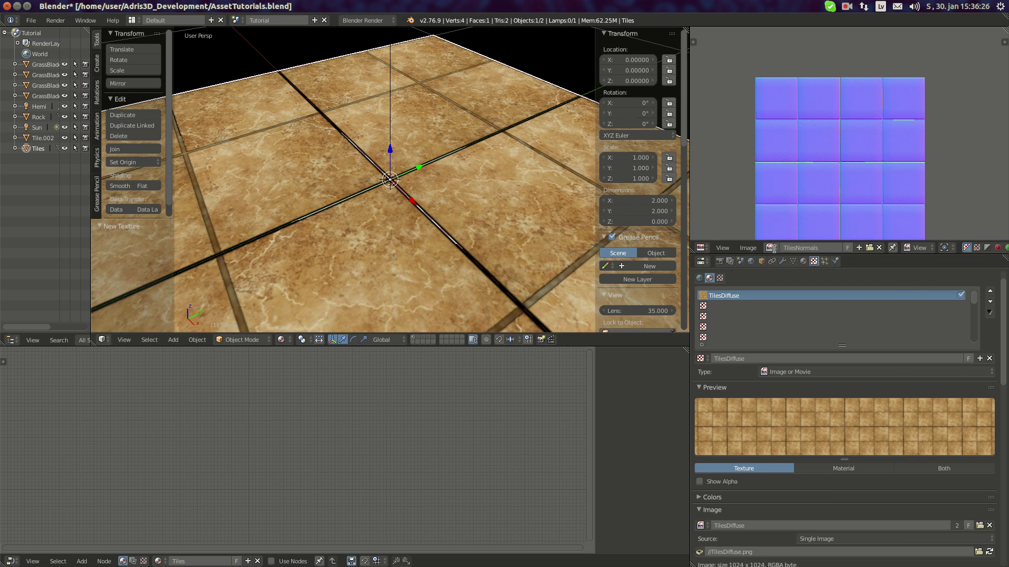
pyautogui.click(774, 248)
pyautogui.click(801, 319)
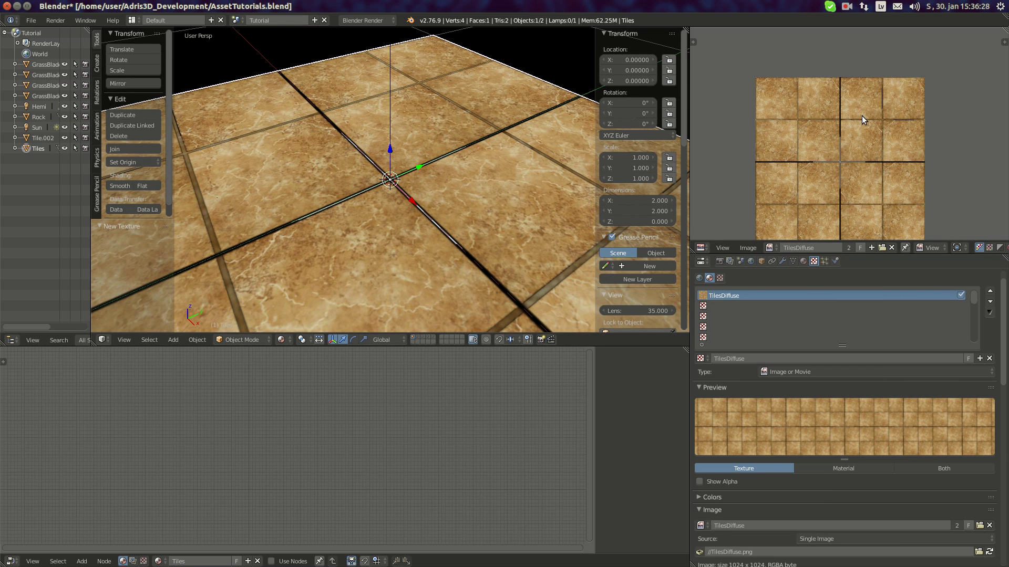
pyautogui.press('n')
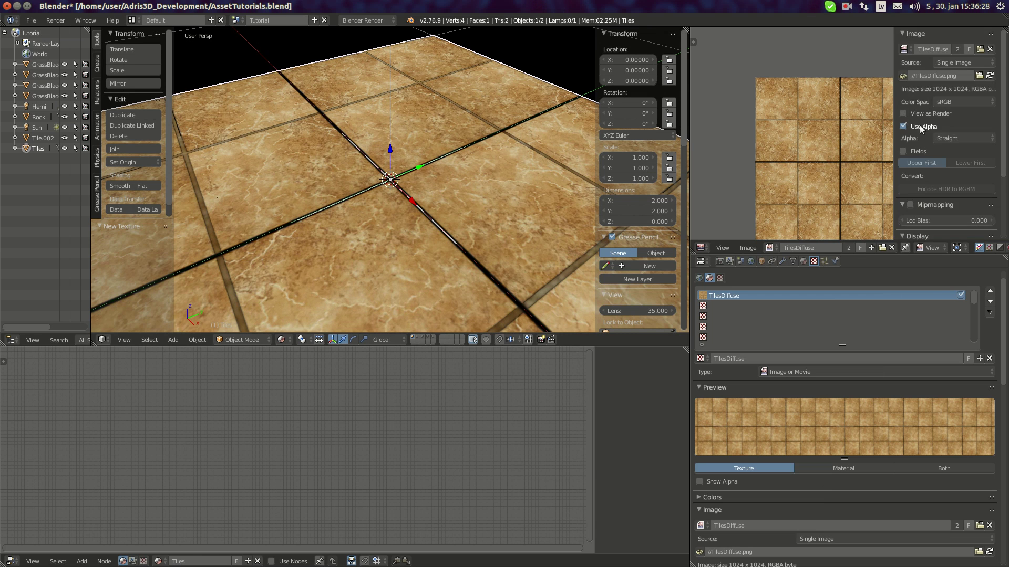
pyautogui.click(909, 205)
pyautogui.press('n')
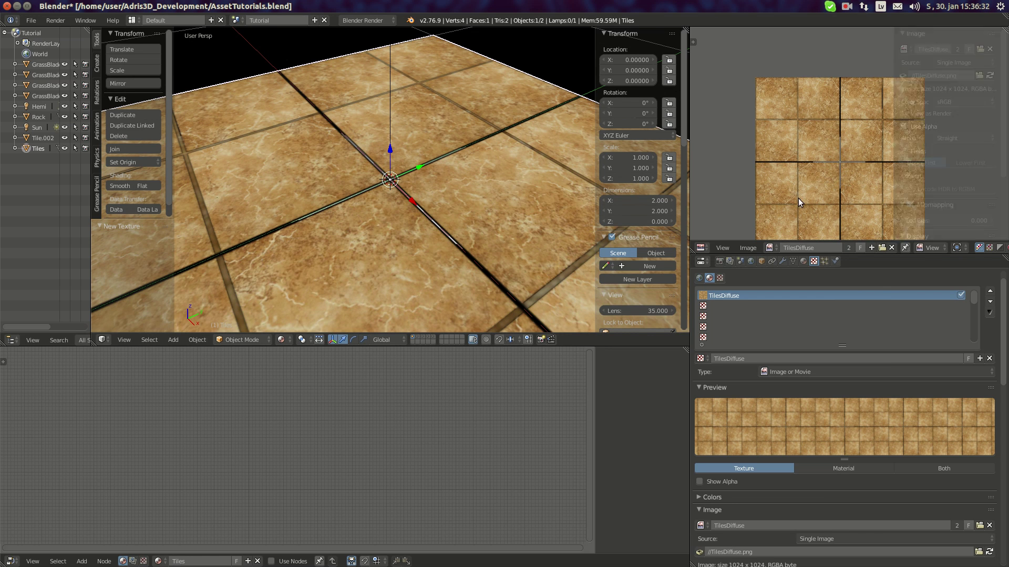
# Scale the plane's mesh by 8 in Edit Mode and enlarge its UV layout so the tile texture repeats across it.
pyautogui.scroll(-4, 415, 192)
pyautogui.moveTo(383, 178); pyautogui.dragTo(443, 228, button='middle')
pyautogui.scroll(4, 443, 228)
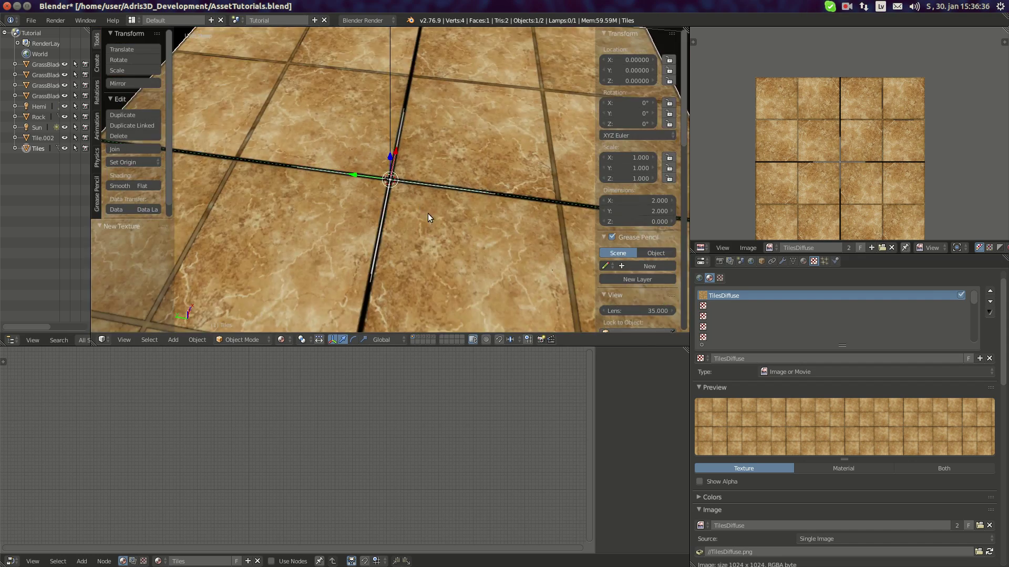
pyautogui.scroll(-4, 428, 213)
pyautogui.press('Tab')
pyautogui.press('s')
pyautogui.press('8')
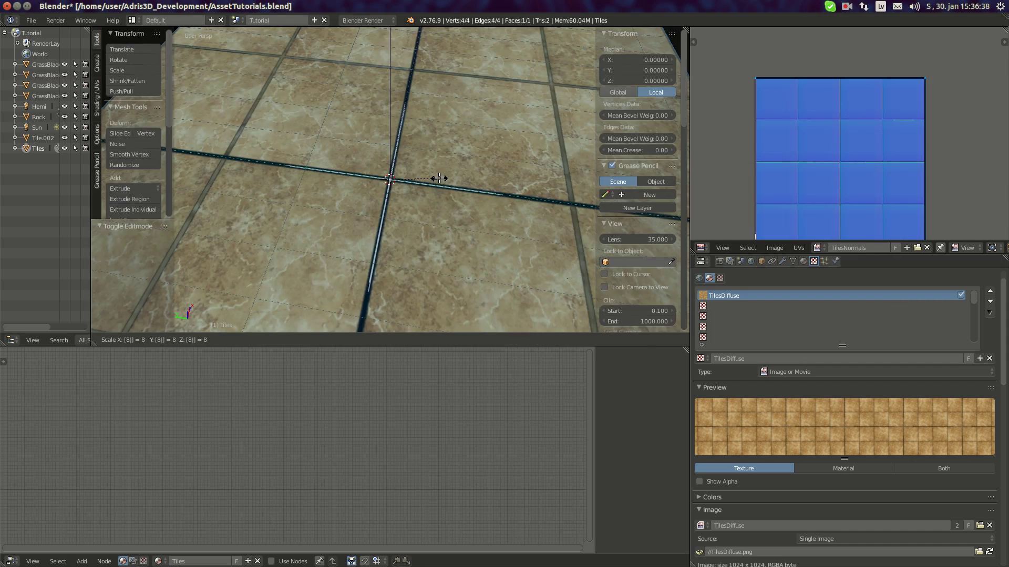
pyautogui.press('Return')
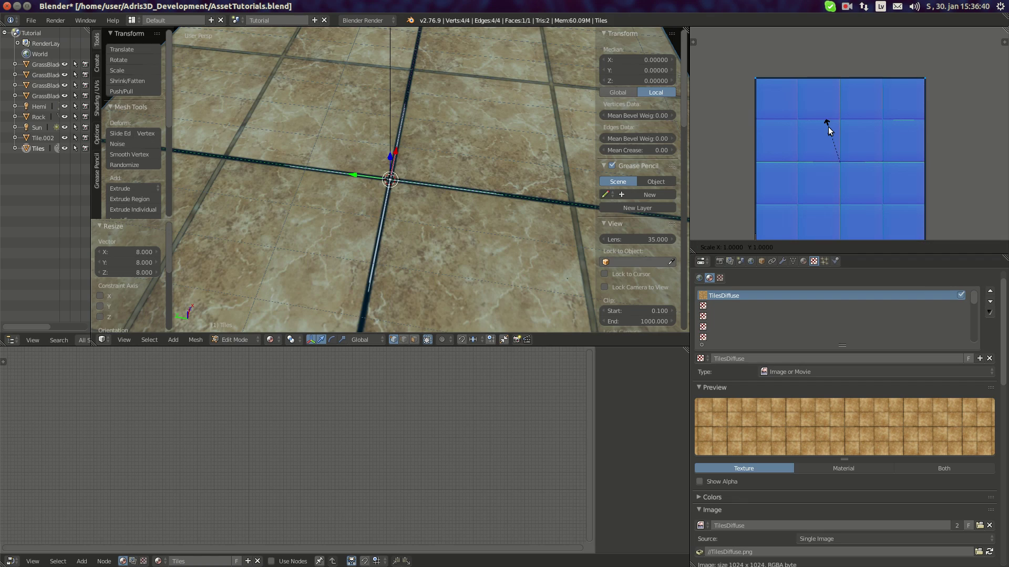
pyautogui.press('Tab')
# Examine the repeating tile texture on the enlarged plane up close and from several angles, checking the grout lines and seams.
pyautogui.scroll(-7, 378, 187)
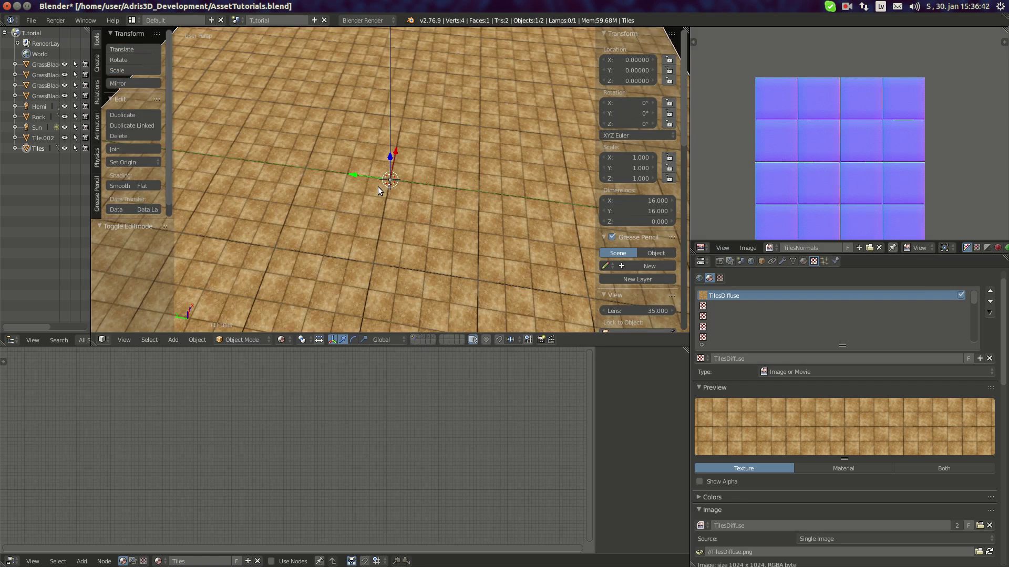
pyautogui.moveTo(377, 187); pyautogui.dragTo(468, 222, button='middle')
pyautogui.scroll(4, 365, 233)
pyautogui.scroll(4, 376, 194)
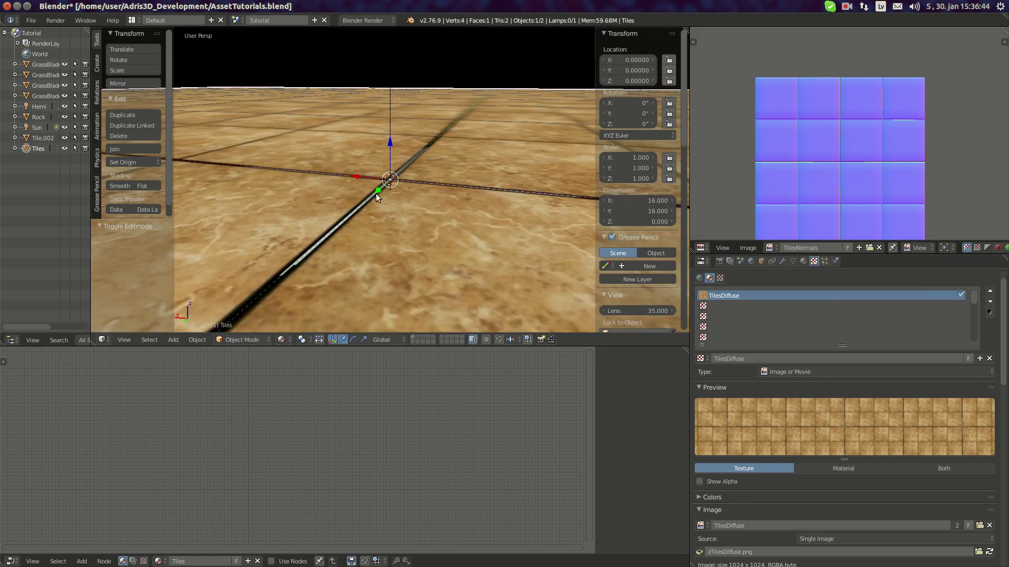
pyautogui.moveTo(376, 194); pyautogui.dragTo(423, 218, button='middle')
pyautogui.scroll(3, 378, 206)
pyautogui.moveTo(369, 199); pyautogui.dragTo(460, 209, button='middle')
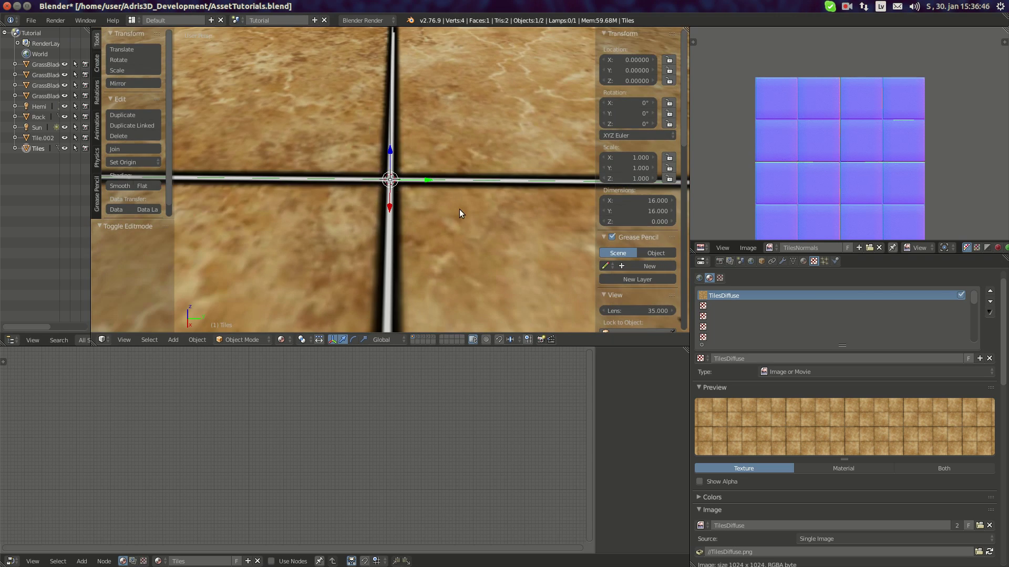
pyautogui.moveTo(367, 168); pyautogui.dragTo(403, 187, button='middle')
pyautogui.scroll(-8, 403, 187)
pyautogui.scroll(5, 444, 175)
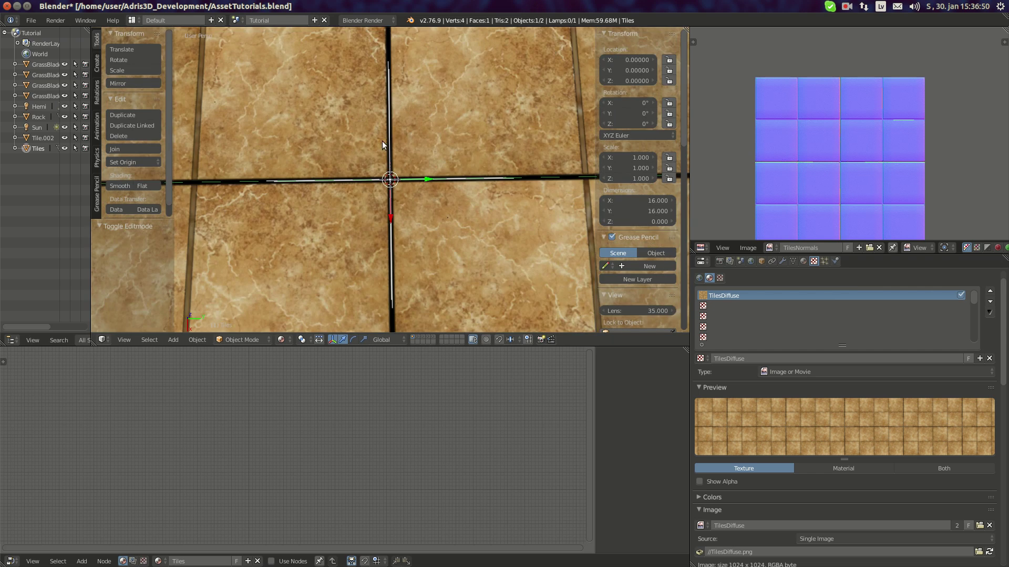
pyautogui.scroll(-6, 371, 152)
pyautogui.moveTo(354, 197); pyautogui.dragTo(472, 83, button='middle')
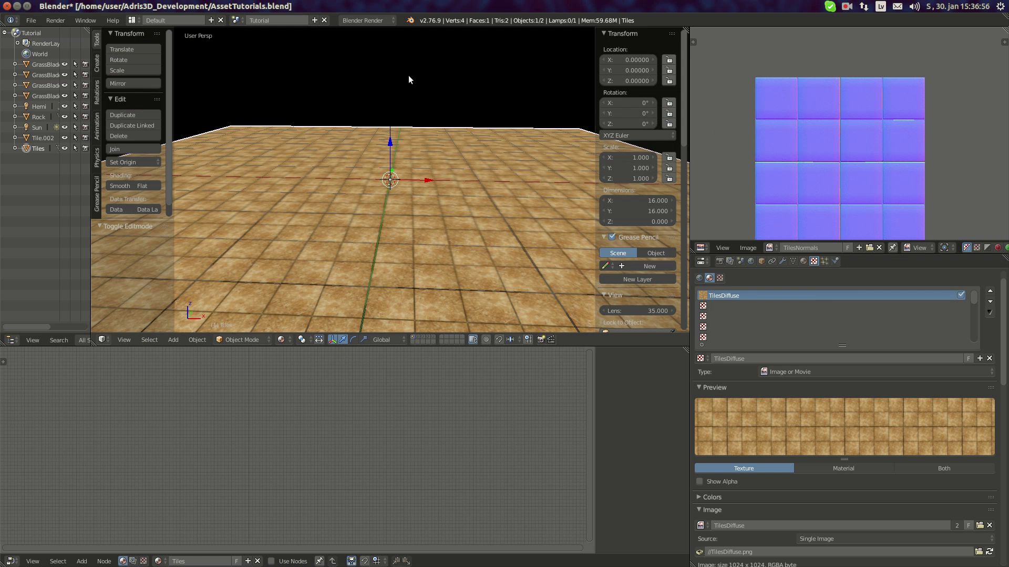
pyautogui.scroll(-3, 367, 113)
pyautogui.moveTo(330, 147); pyautogui.dragTo(420, 167, button='middle')
pyautogui.scroll(3, 436, 169)
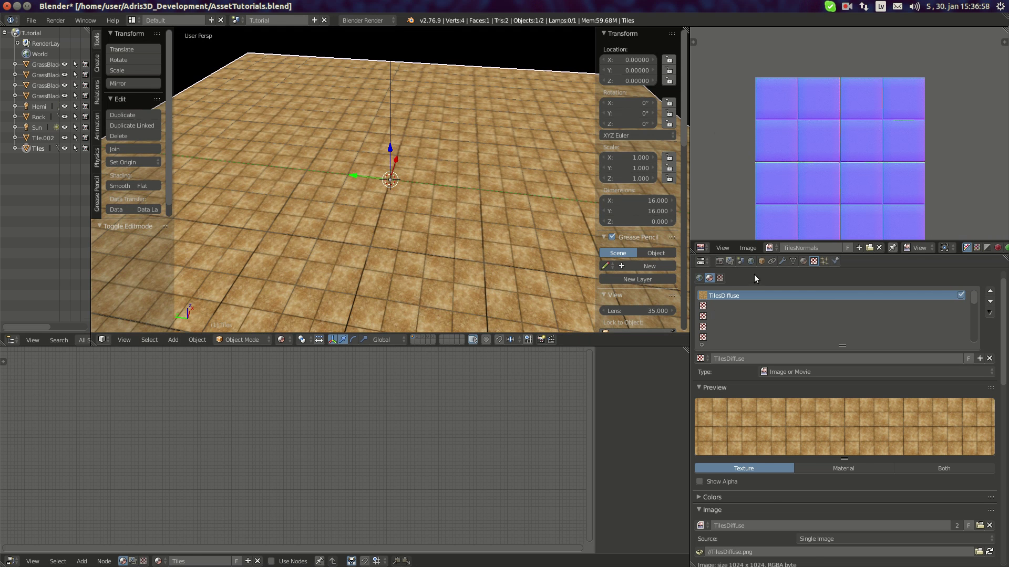
# Set the world's horizon color to red 1, green 0.75 and blue 0.5.
pyautogui.click(751, 261)
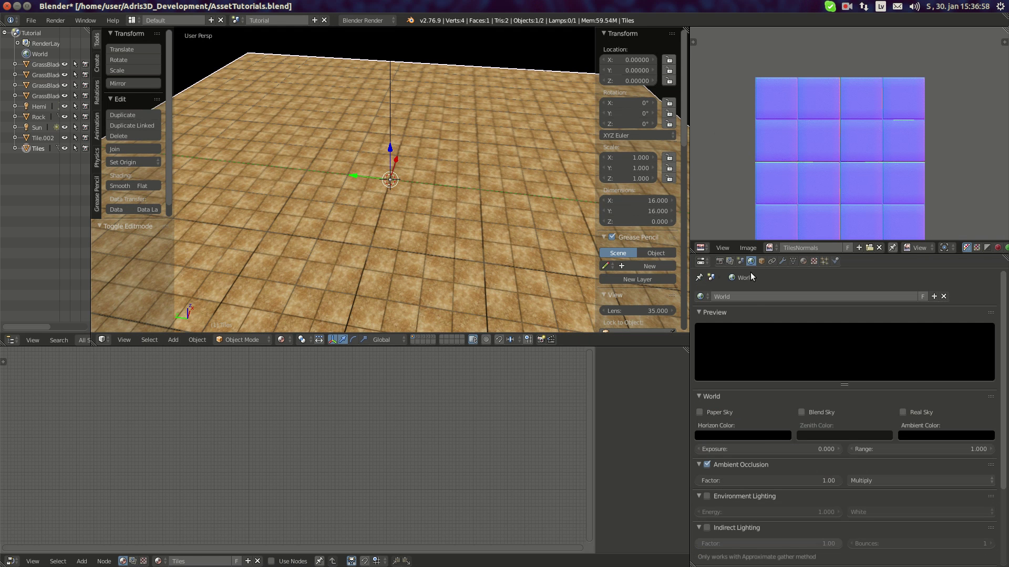
pyautogui.click(763, 436)
pyautogui.moveTo(712, 398)
pyautogui.mouseDown()
pyautogui.moveTo(772, 399)
pyautogui.moveTo(720, 417)
pyautogui.mouseUp()
pyautogui.click(719, 417)
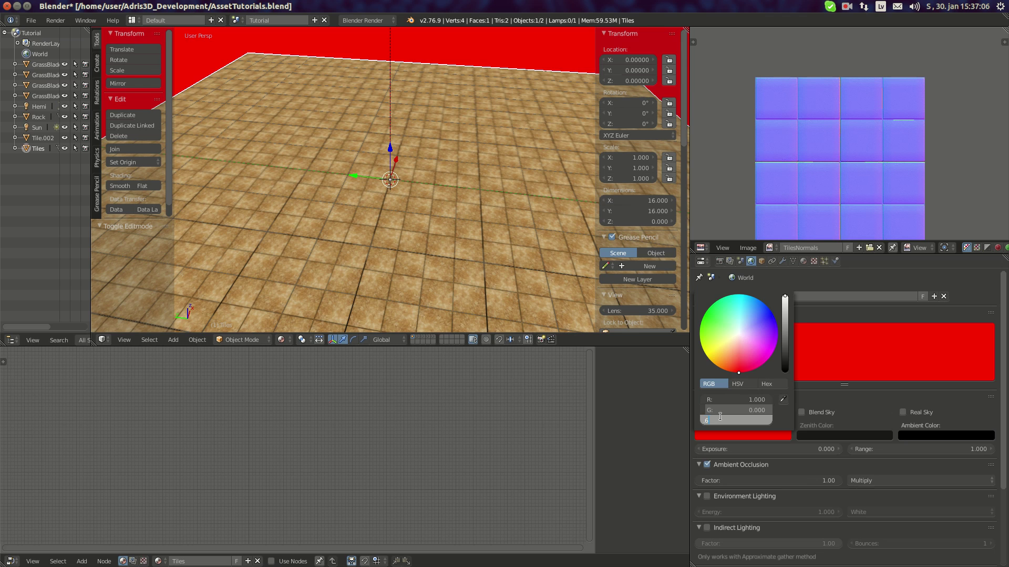
pyautogui.write('.5')
pyautogui.press('Return')
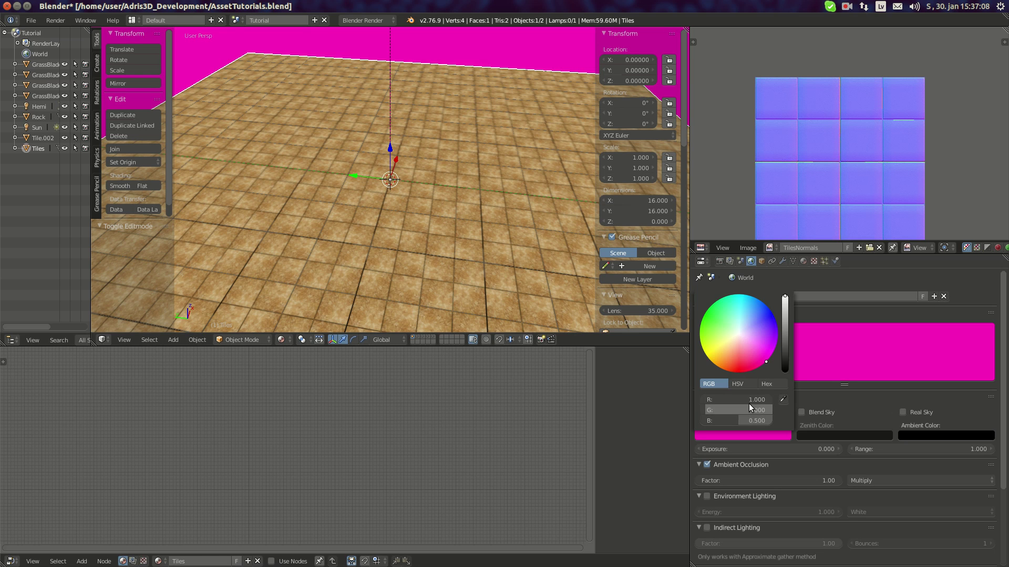
pyautogui.click(745, 408)
pyautogui.write('.75')
pyautogui.press('Return')
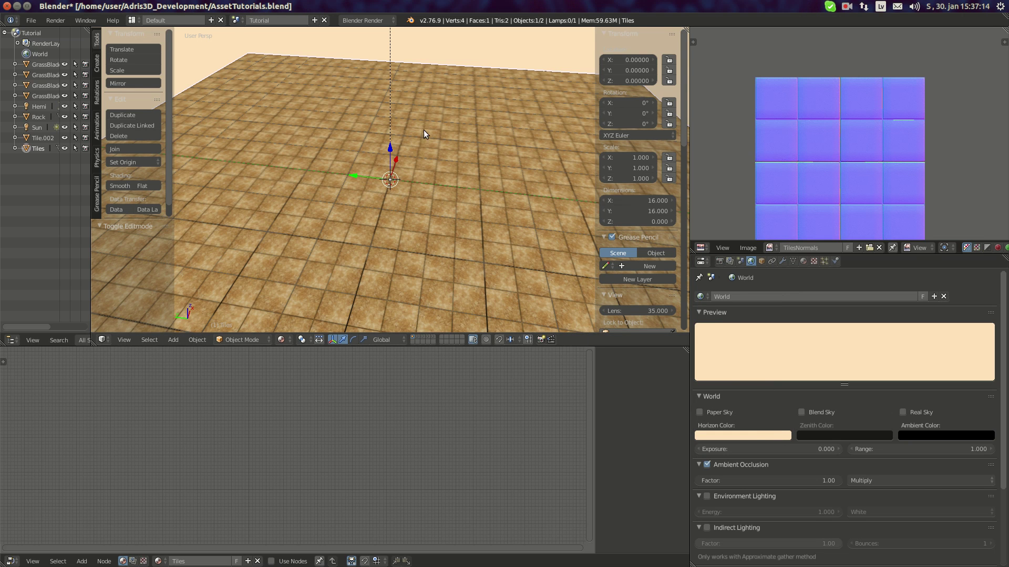
# Change the horizon color to a light blue by setting blue to 1 and red to 0.5.
pyautogui.click(752, 433)
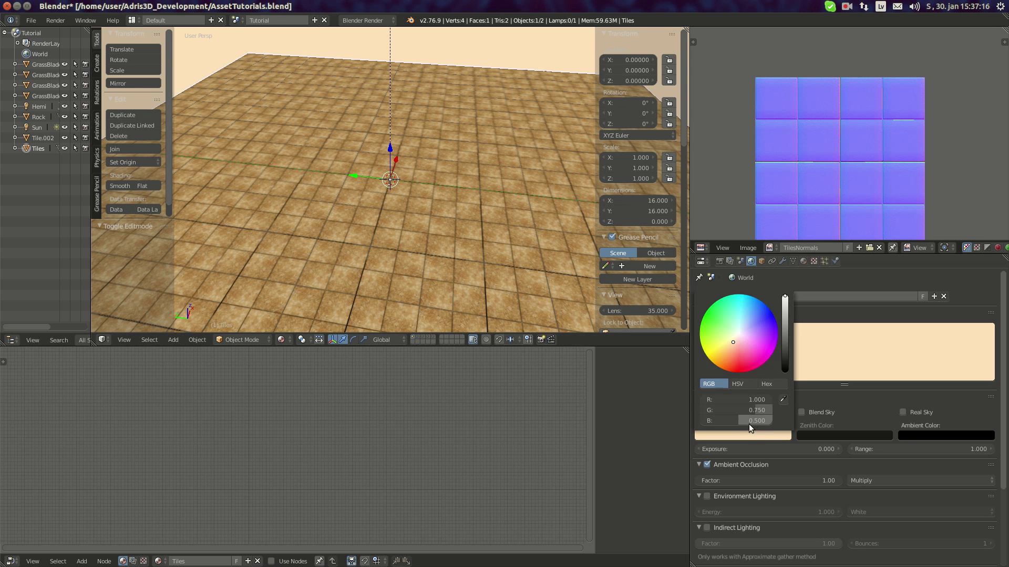
pyautogui.moveTo(749, 423); pyautogui.dragTo(773, 421)
pyautogui.click(764, 399)
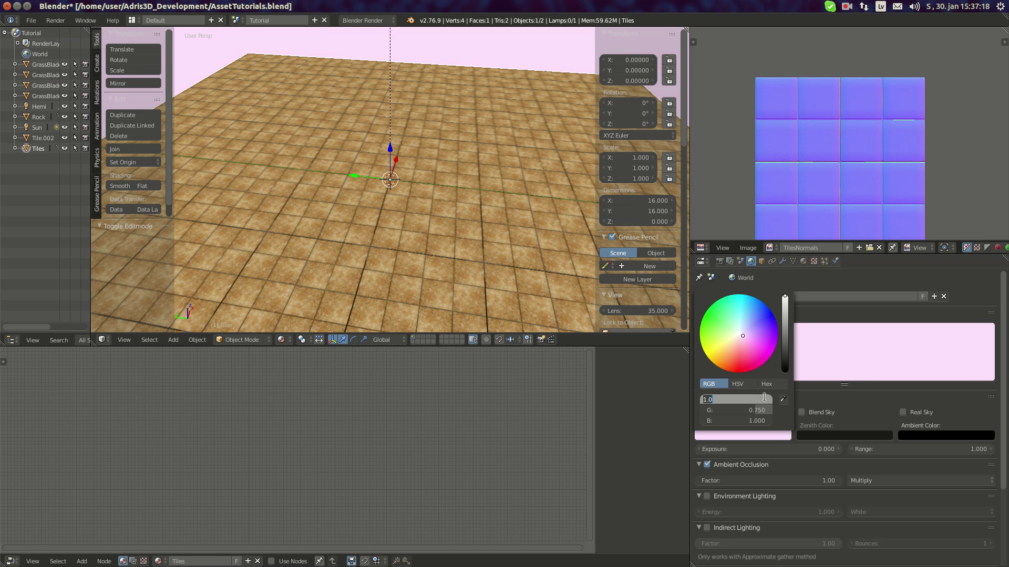
pyautogui.write('.5')
pyautogui.press('Return')
pyautogui.scroll(7, 388, 157)
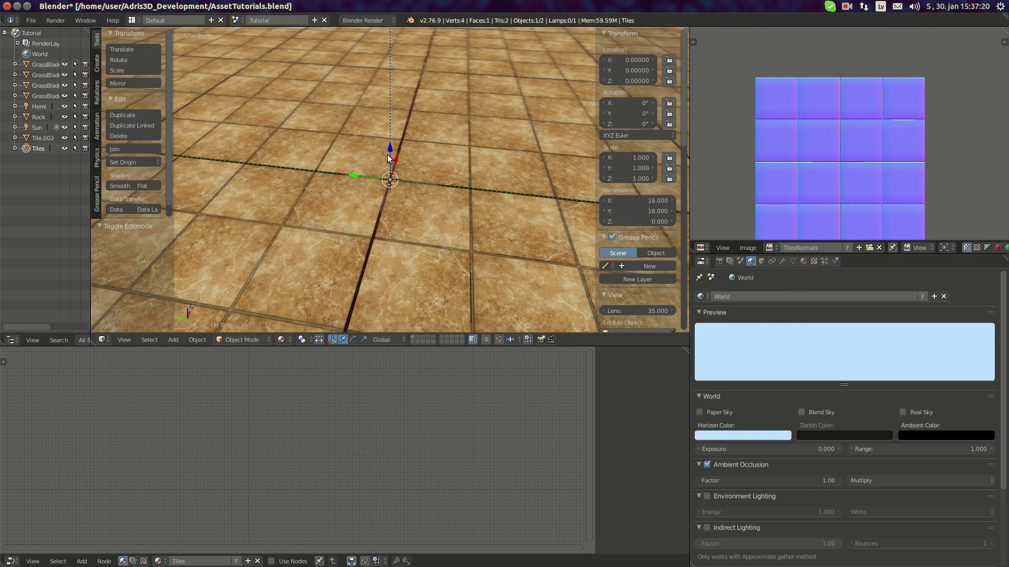
pyautogui.scroll(2, 390, 157)
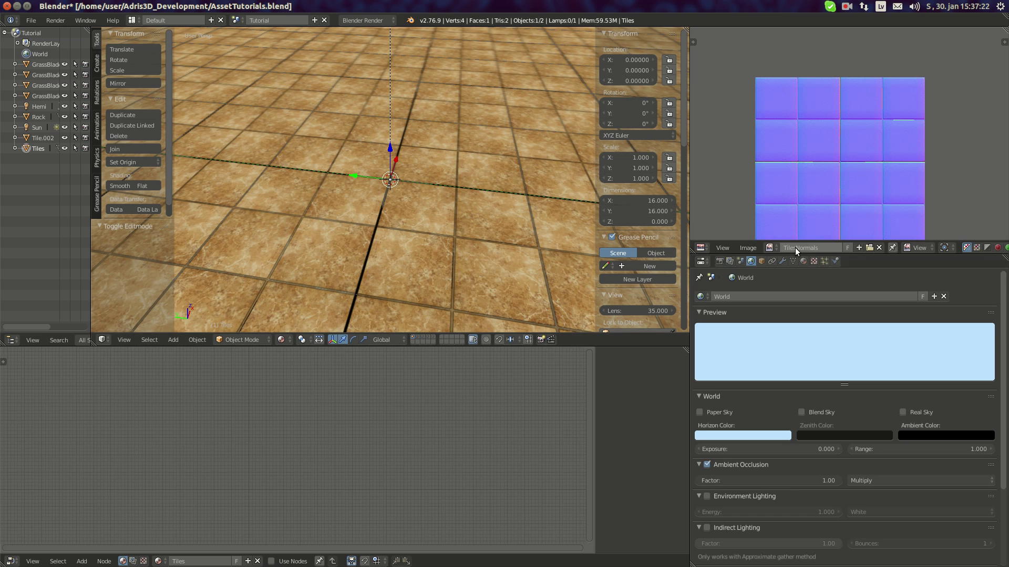
# Add a new texture named TilesNormals to the Tiles material in the slot below TilesDiffuse.
pyautogui.click(813, 261)
pyautogui.click(710, 279)
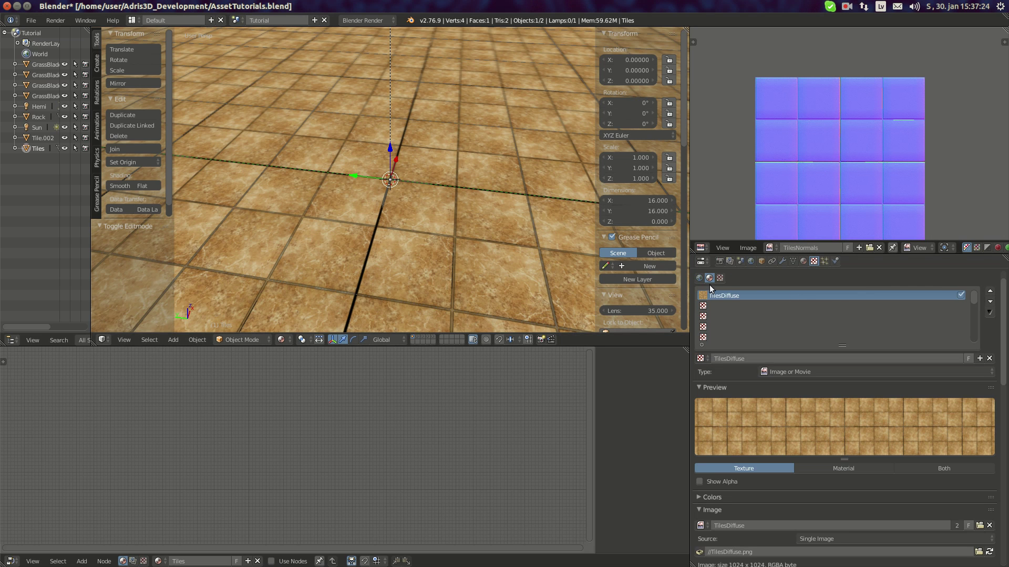
pyautogui.click(713, 303)
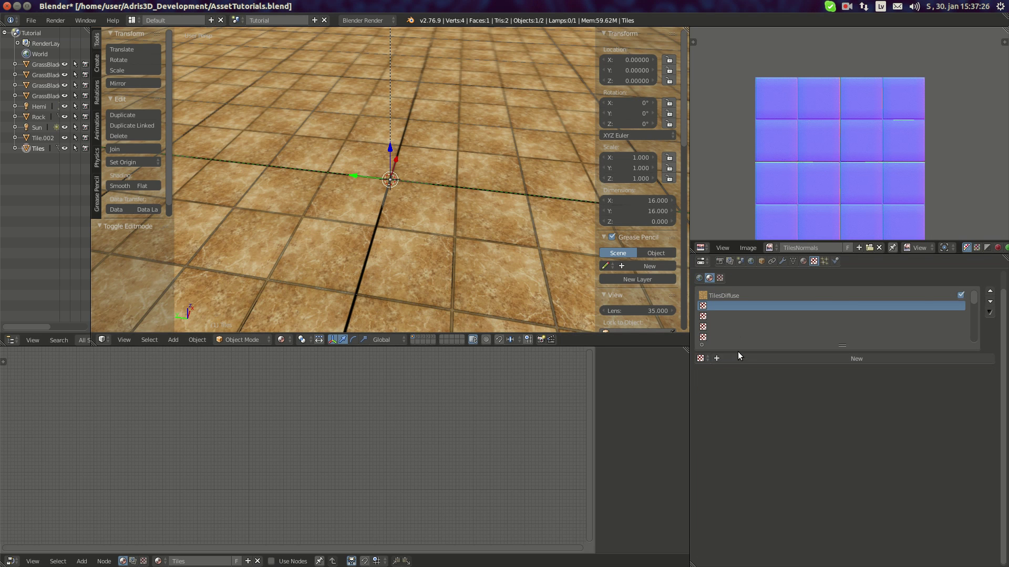
pyautogui.click(745, 362)
pyautogui.click(743, 357)
pyautogui.write('Ti')
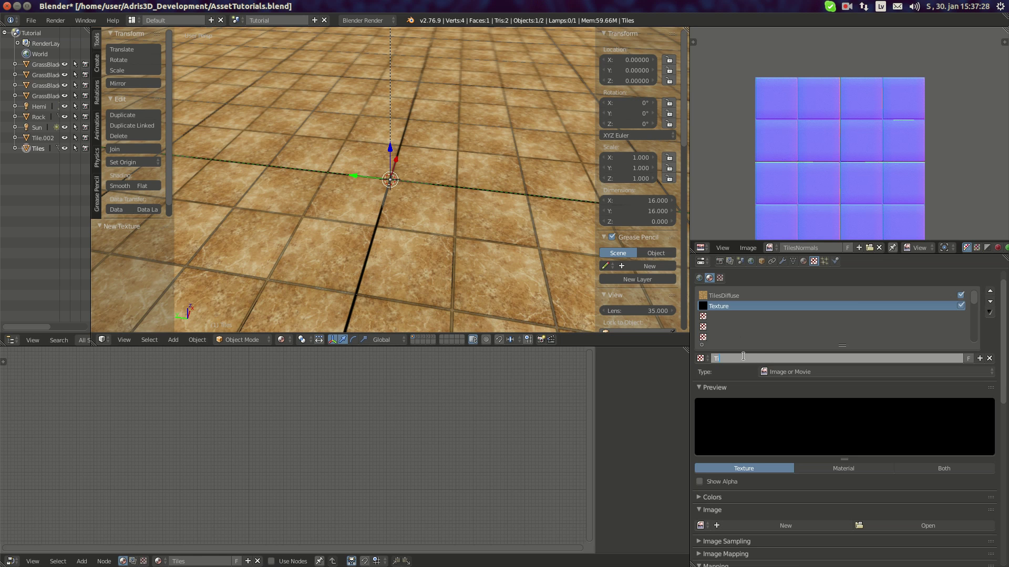
pyautogui.write('lesNormals')
pyautogui.press('Return')
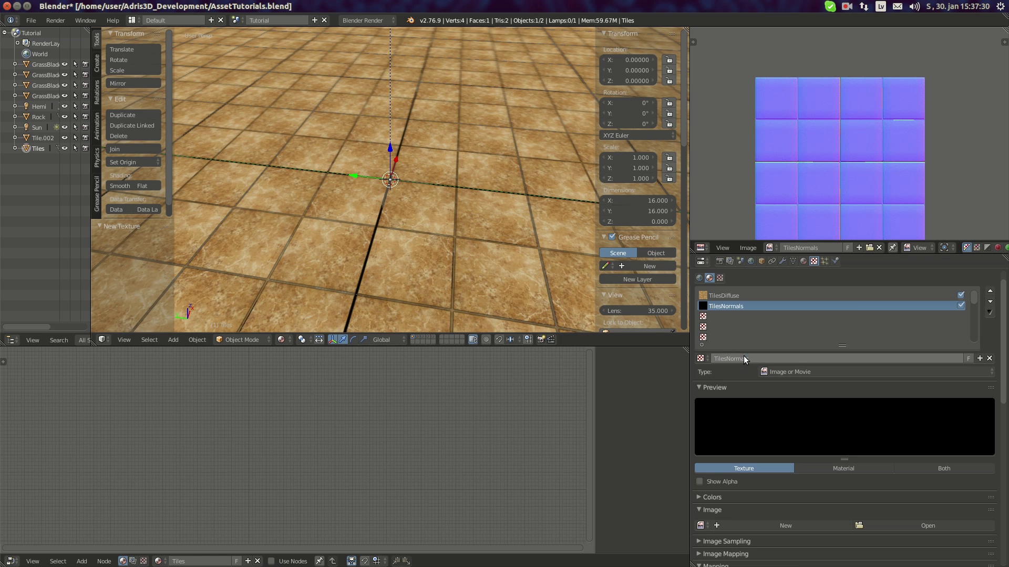
# Assign the existing TilesNormals image to the new texture.
pyautogui.click(701, 525)
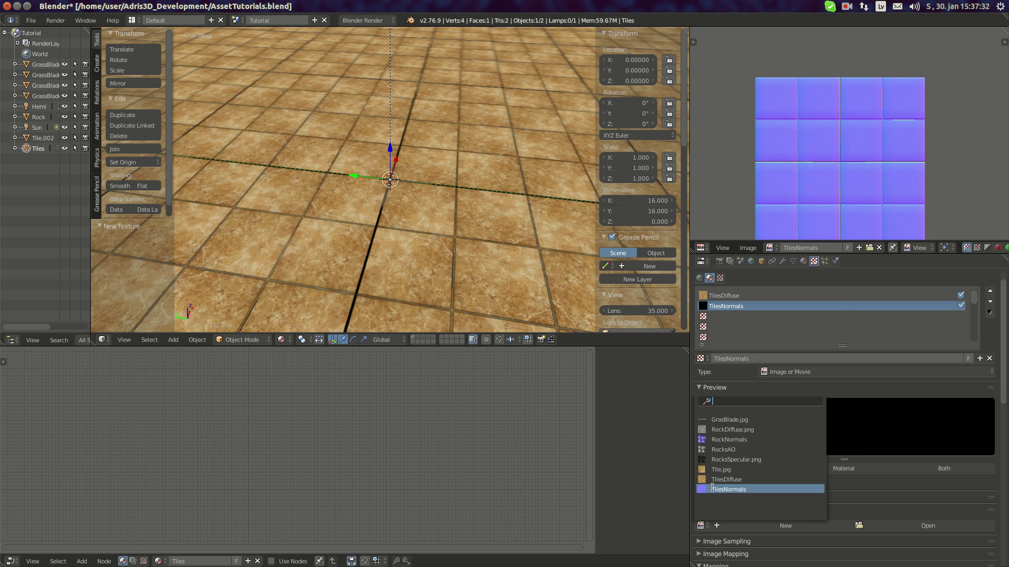
pyautogui.click(746, 484)
pyautogui.scroll(6, 384, 166)
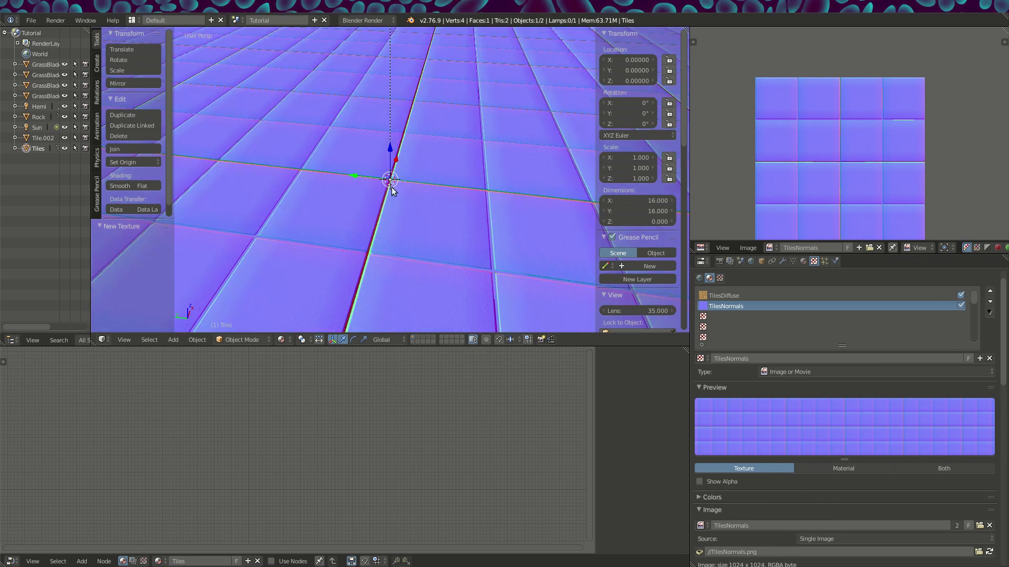
# Turn off the normal texture's diffuse color influence and check its image sampling options.
pyautogui.scroll(-15, 766, 507)
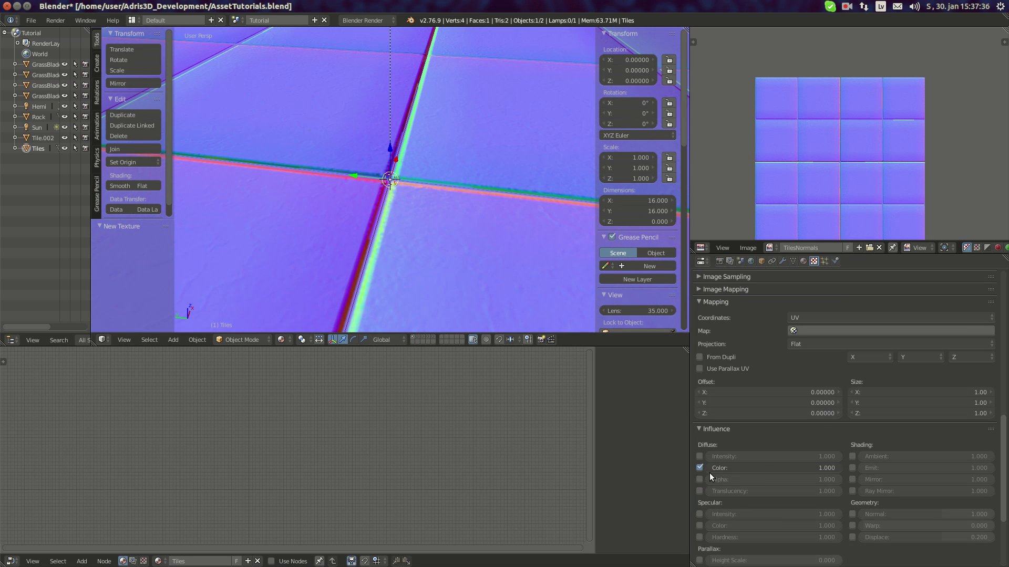
pyautogui.click(700, 468)
pyautogui.scroll(9, 726, 475)
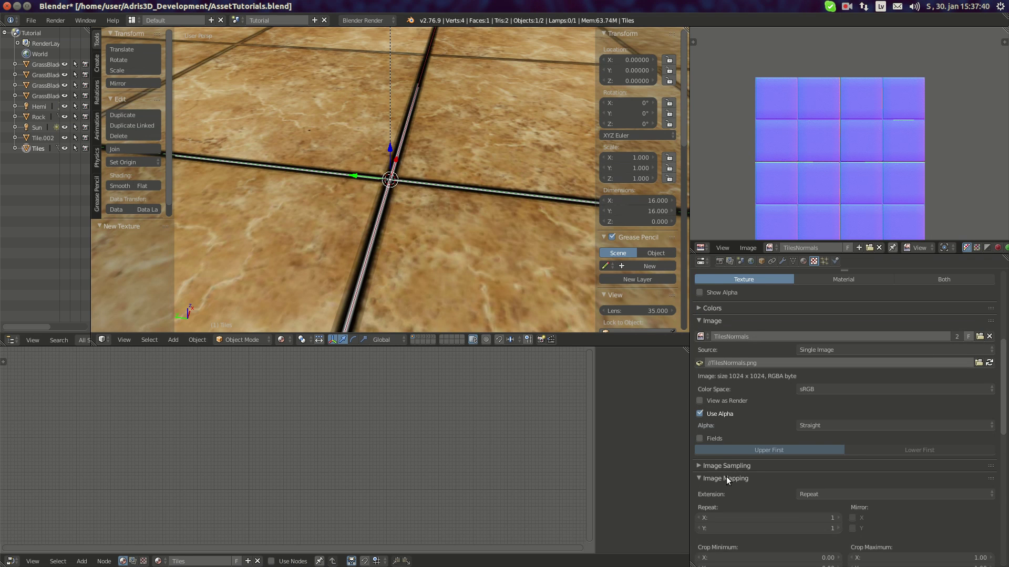
pyautogui.click(759, 467)
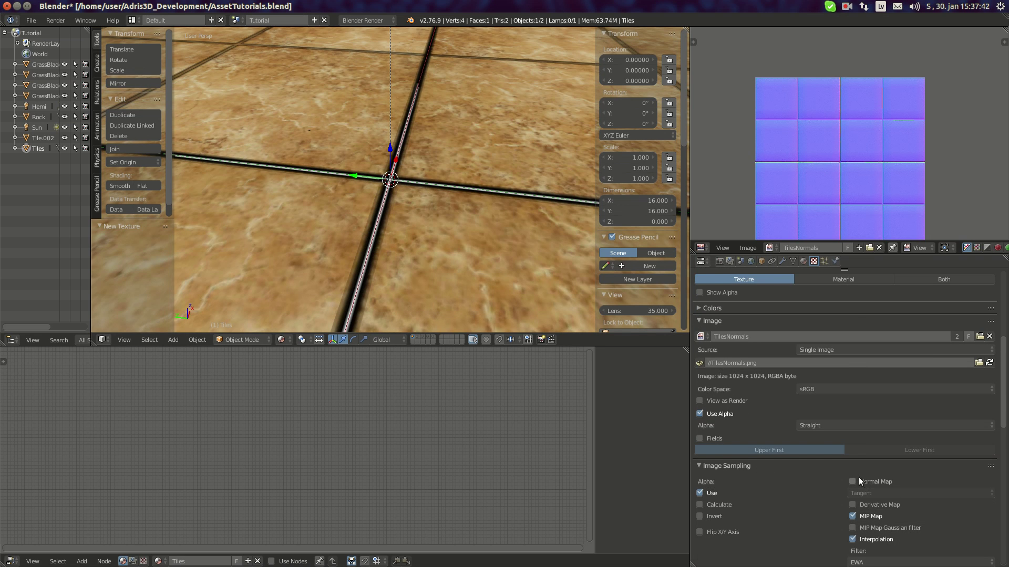
pyautogui.click(804, 467)
# Select the Hemi lamp above the plane and give it the light blue color of the sky.
pyautogui.scroll(-20, 407, 156)
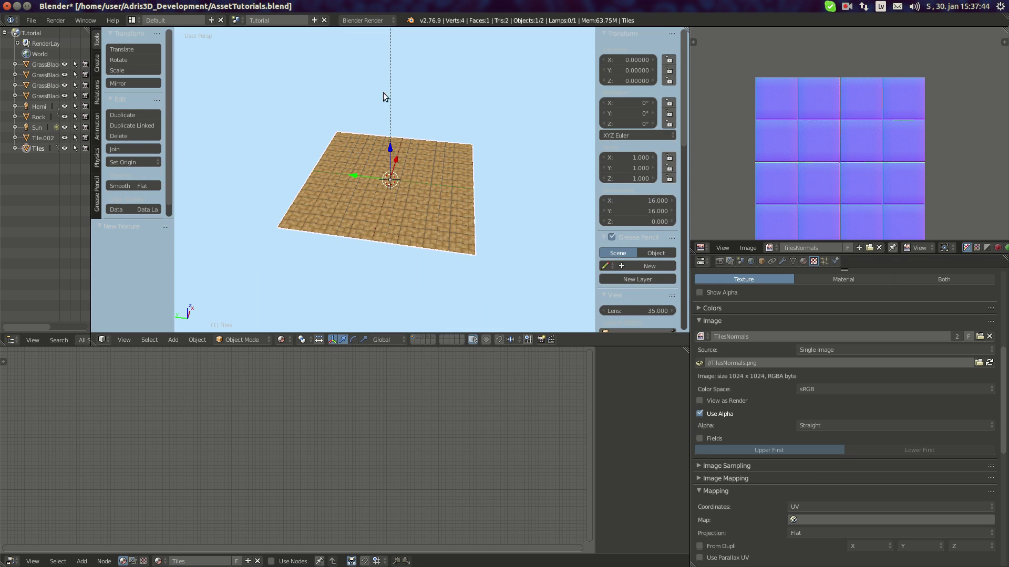
pyautogui.rightClick(391, 117)
pyautogui.click(782, 261)
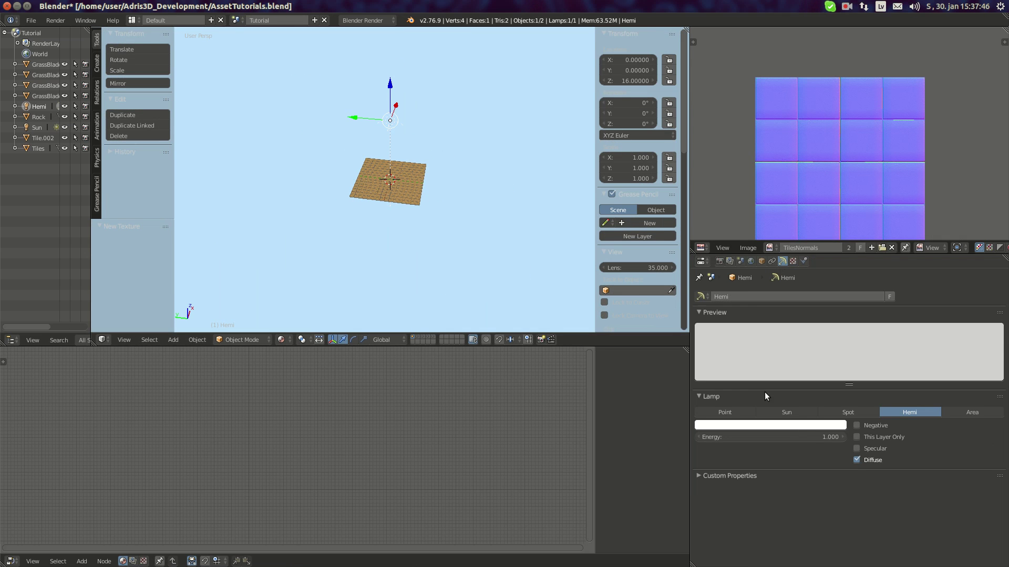
pyautogui.click(799, 424)
pyautogui.click(782, 388)
pyautogui.click(578, 315)
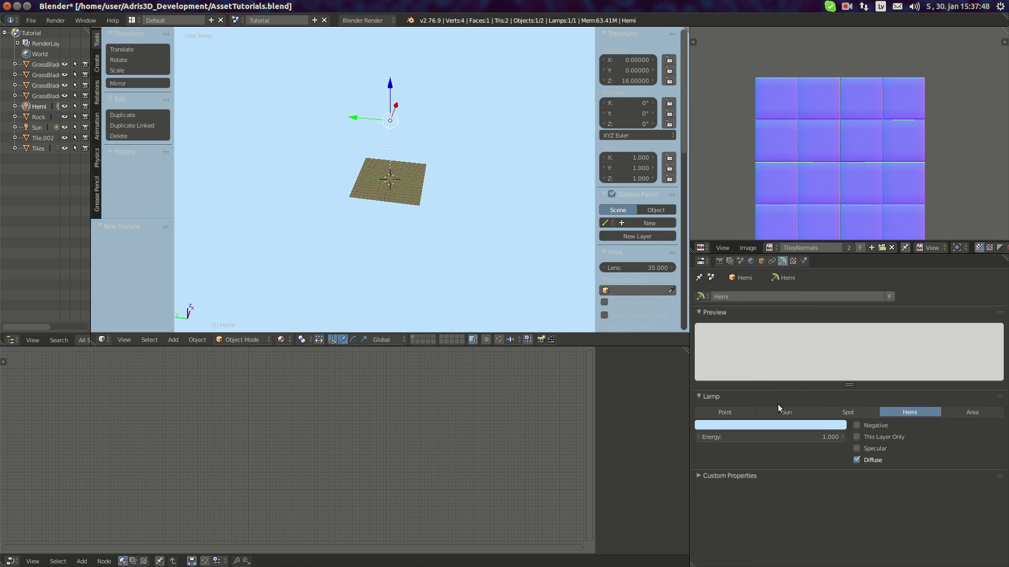
# Set the Hemi lamp's energy to 0.25.
pyautogui.click(812, 435)
pyautogui.write('.')
pyautogui.write('0.25')
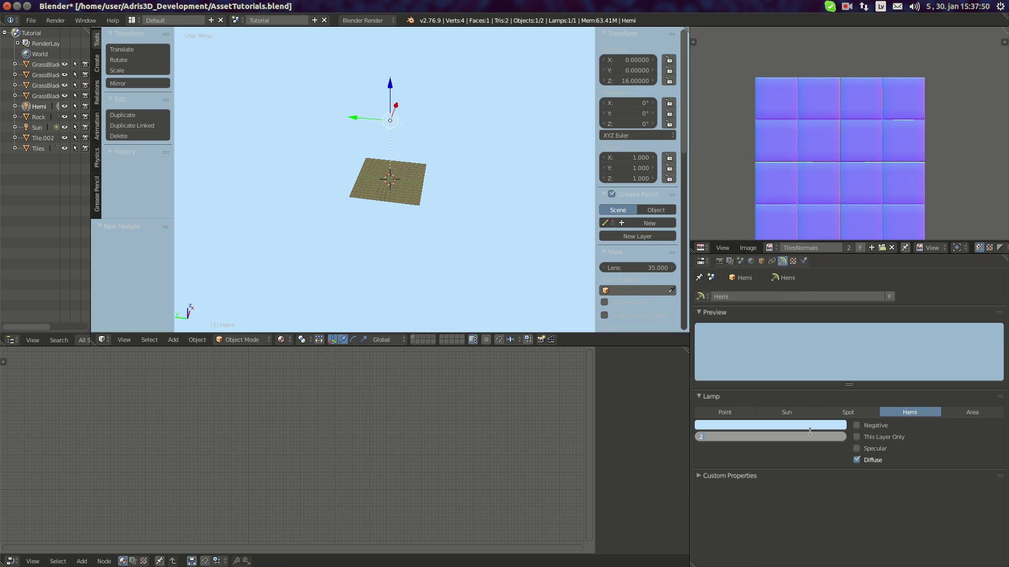
pyautogui.press('Return')
pyautogui.scroll(10, 409, 238)
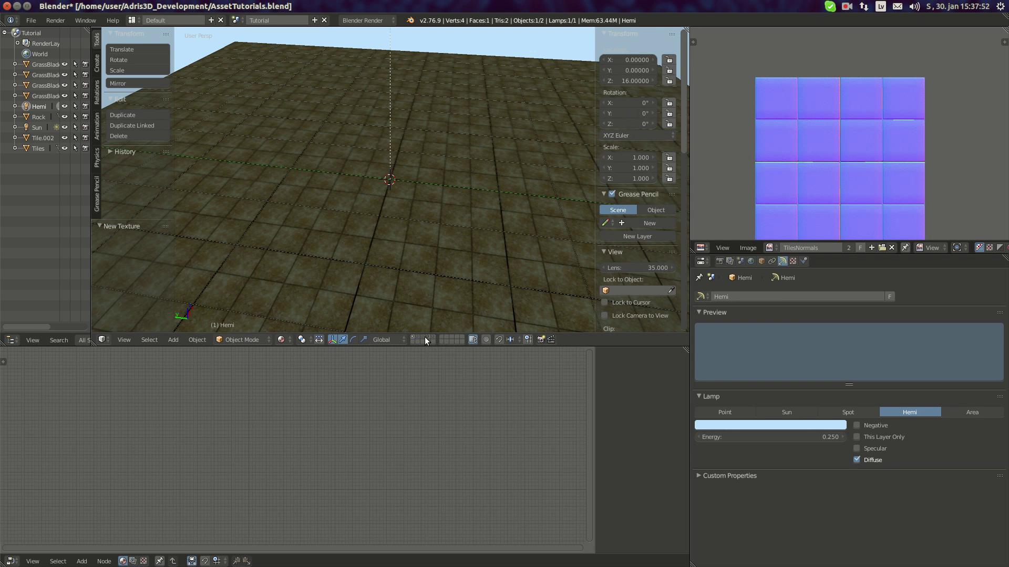
# Show the layer holding the Sun lamp, move the lamp to layer 1 and return to that layer.
pyautogui.click(426, 338)
pyautogui.scroll(-10, 393, 193)
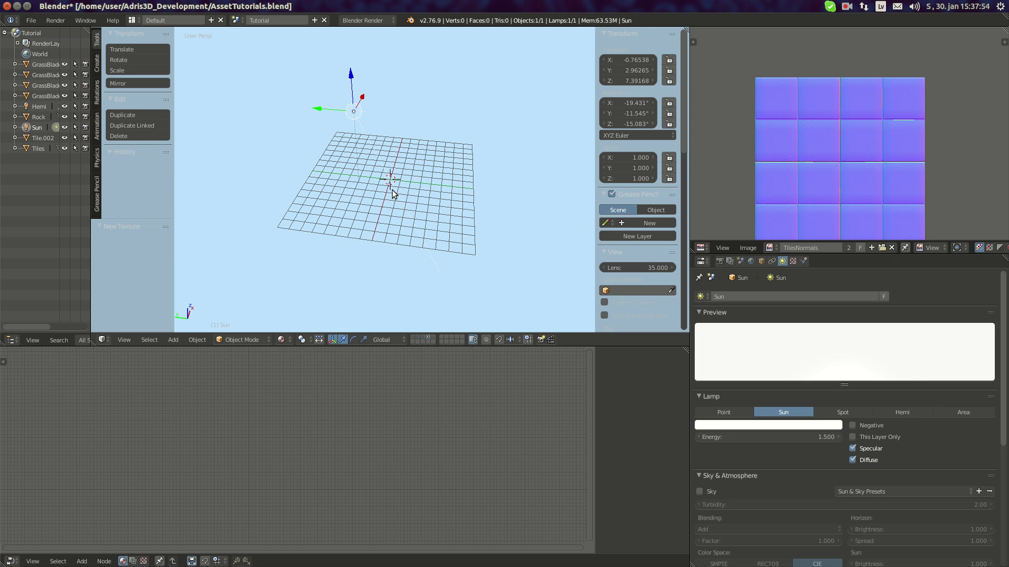
pyautogui.press('m')
pyautogui.press('1')
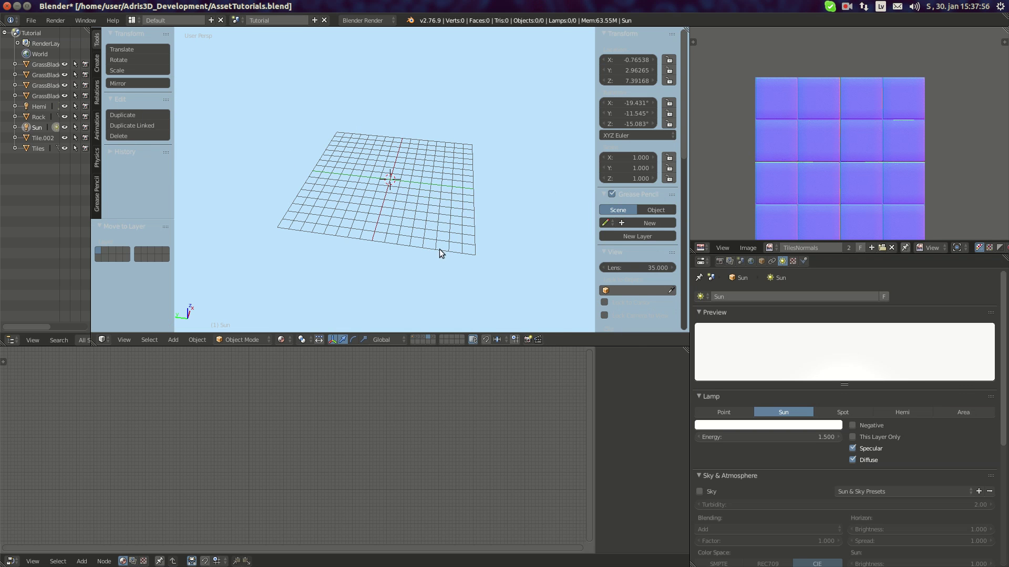
pyautogui.press('1')
pyautogui.scroll(-8, 792, 478)
pyautogui.scroll(8, 465, 256)
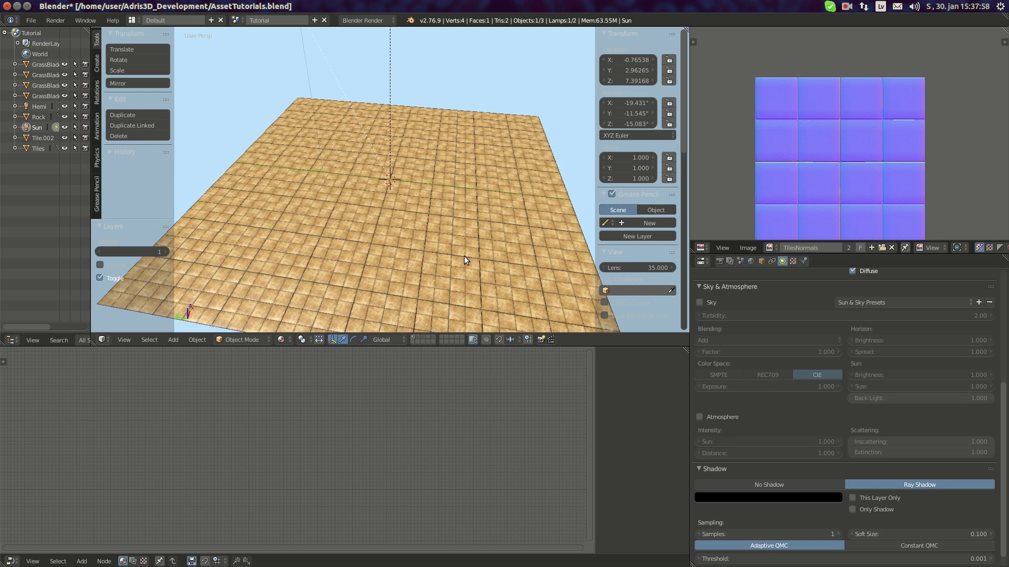
# Examine how the sunlight plays over the tiles by temporarily rotating the plane, cancelling each rotation, and viewing it from several angles.
pyautogui.scroll(-2, 419, 173)
pyautogui.moveTo(442, 220); pyautogui.dragTo(435, 122, button='middle')
pyautogui.scroll(2, 440, 204)
pyautogui.rightClick(468, 241)
pyautogui.press('r')
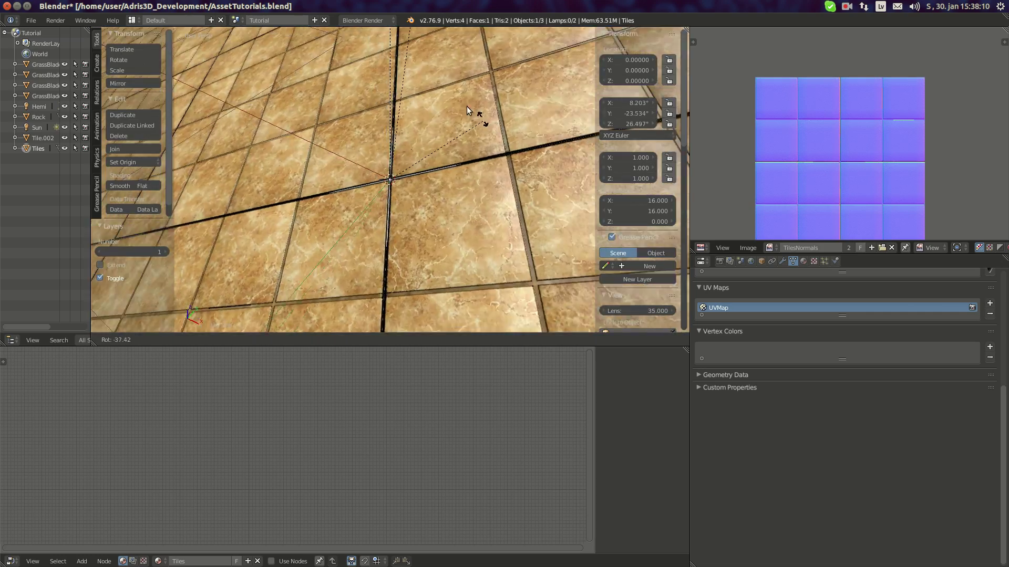
pyautogui.rightClick(483, 144)
pyautogui.scroll(-3, 470, 168)
pyautogui.moveTo(471, 168); pyautogui.dragTo(468, 119, button='middle')
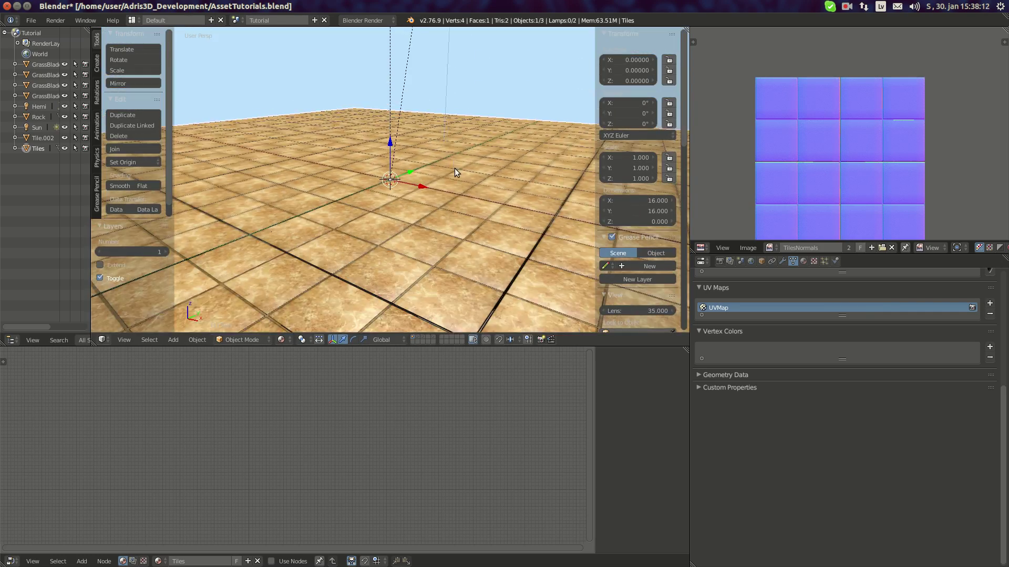
pyautogui.press('r')
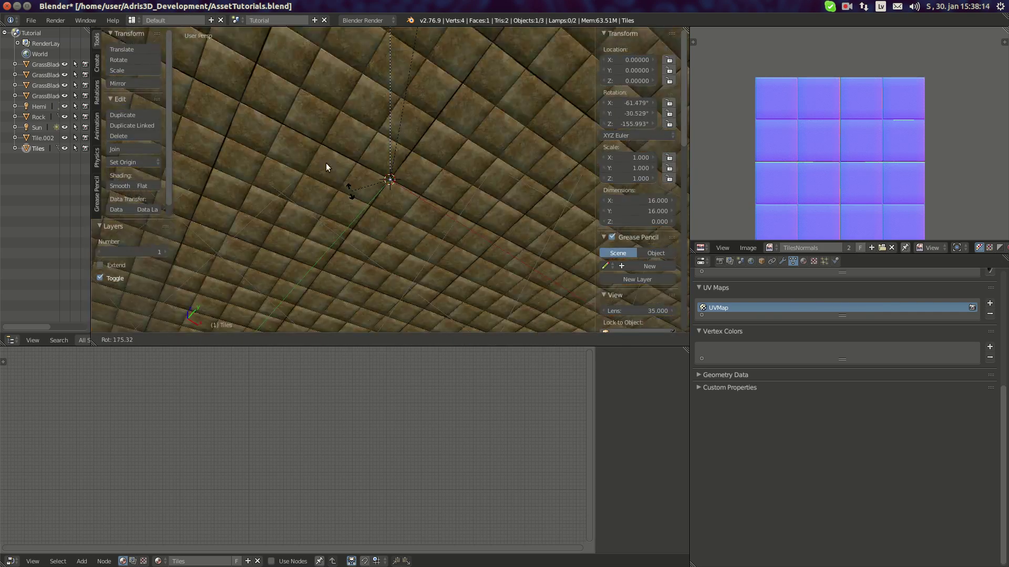
pyautogui.press('Escape')
pyautogui.moveTo(392, 171); pyautogui.dragTo(385, 134, button='middle')
pyautogui.scroll(9, 423, 192)
pyautogui.scroll(-4, 385, 134)
pyautogui.scroll(-6, 386, 137)
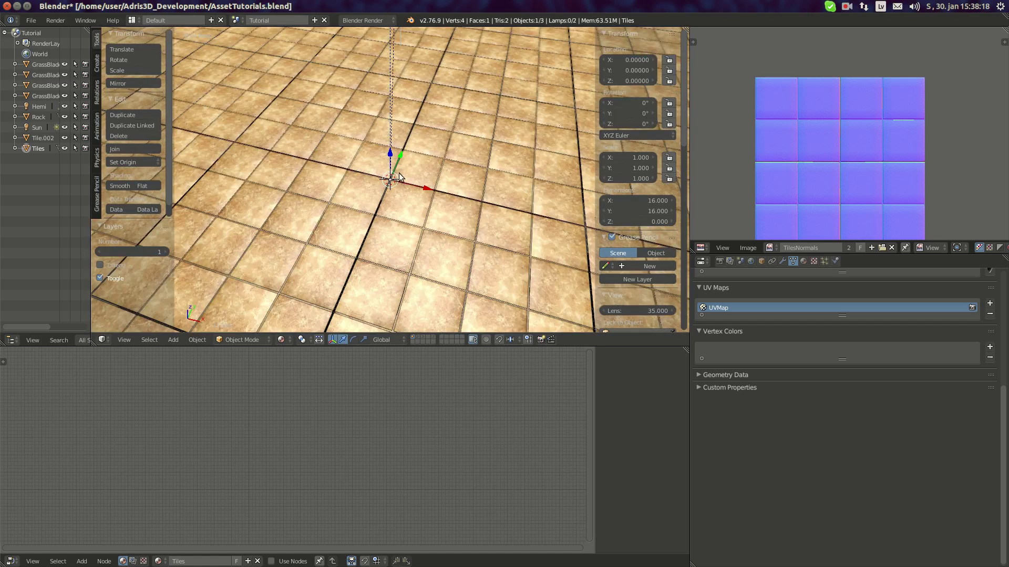
# Switch to GIMP and open TilesDiffuse.png from the Adris3D_Development folder.
pyautogui.moveTo(11, 204)
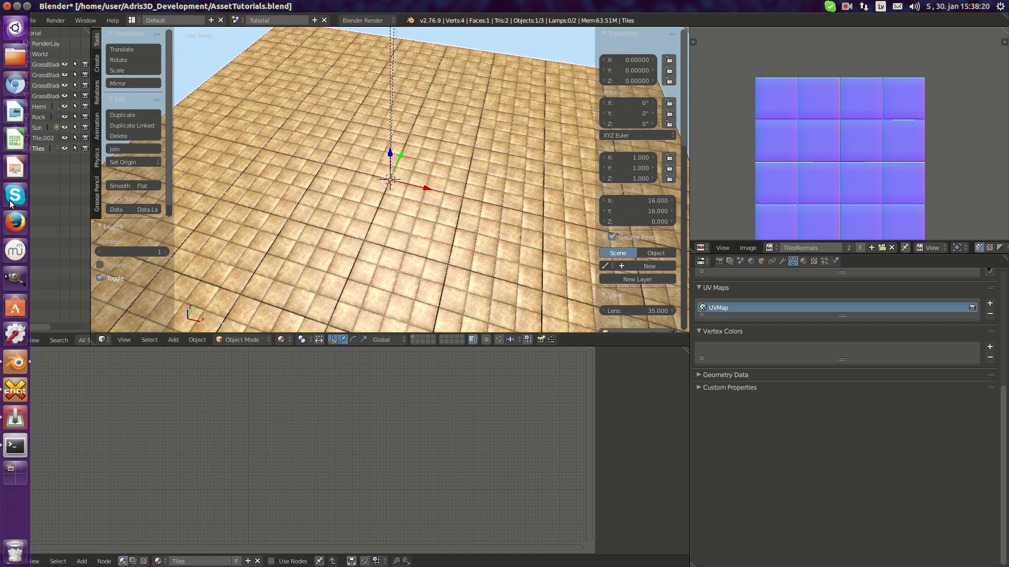
pyautogui.click(14, 285)
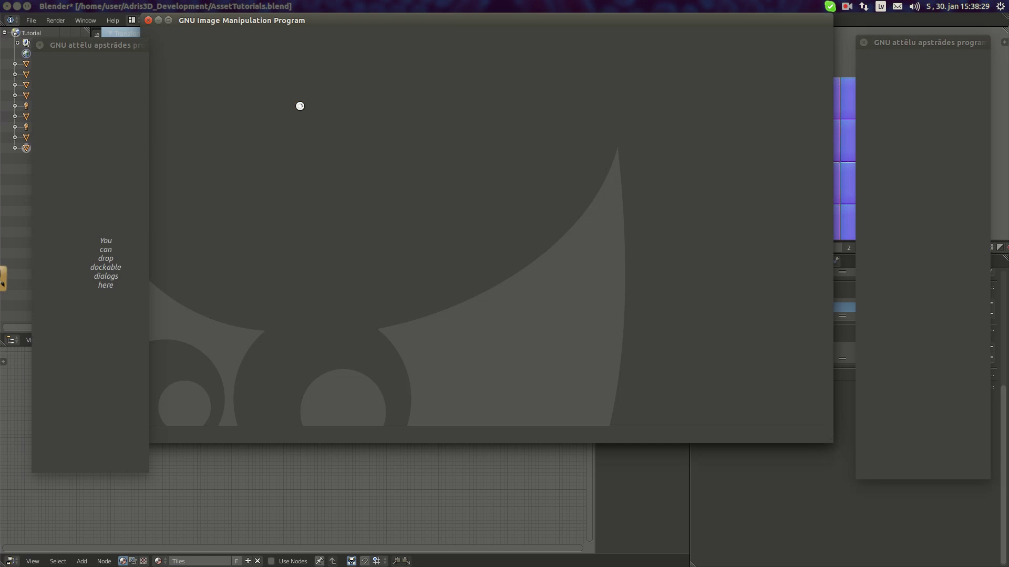
pyautogui.click(42, 6)
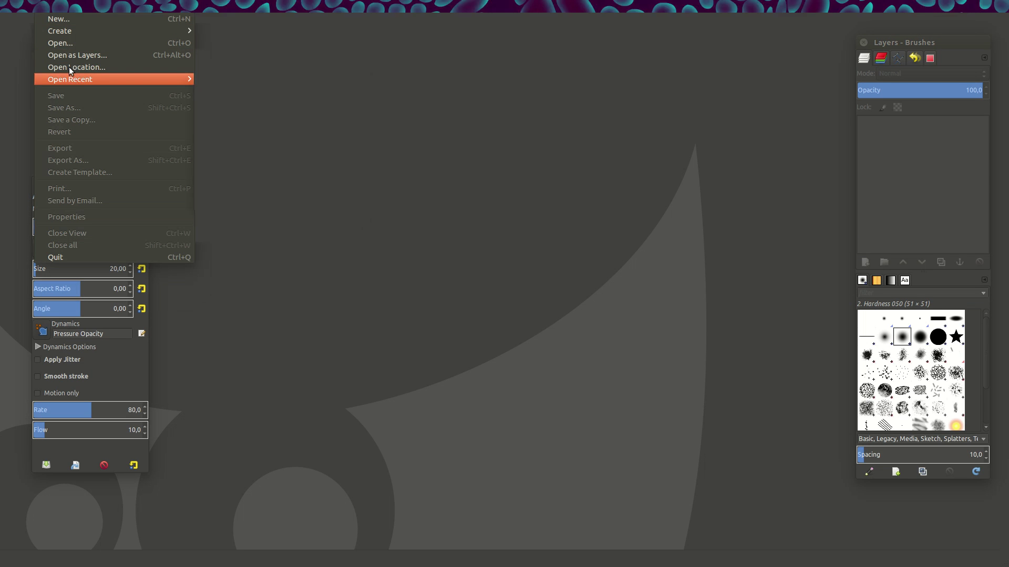
pyautogui.click(66, 43)
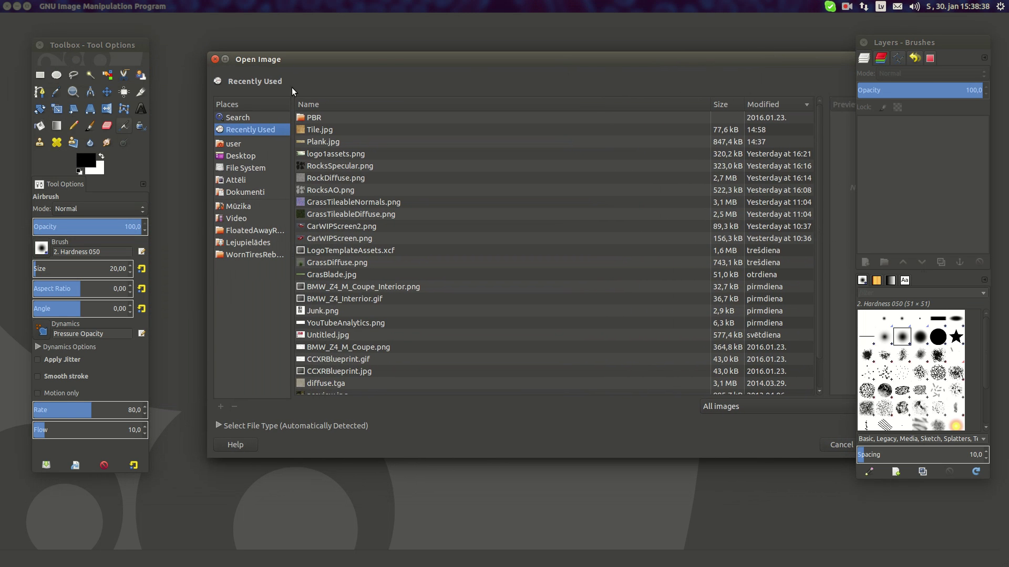
pyautogui.click(235, 145)
pyautogui.doubleClick(376, 130)
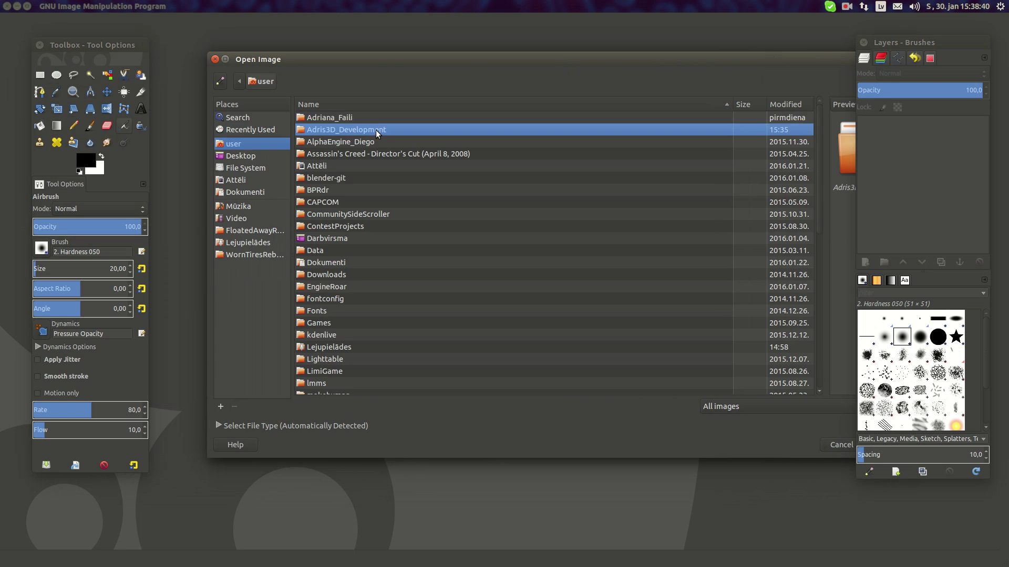
pyautogui.scroll(-5, 375, 274)
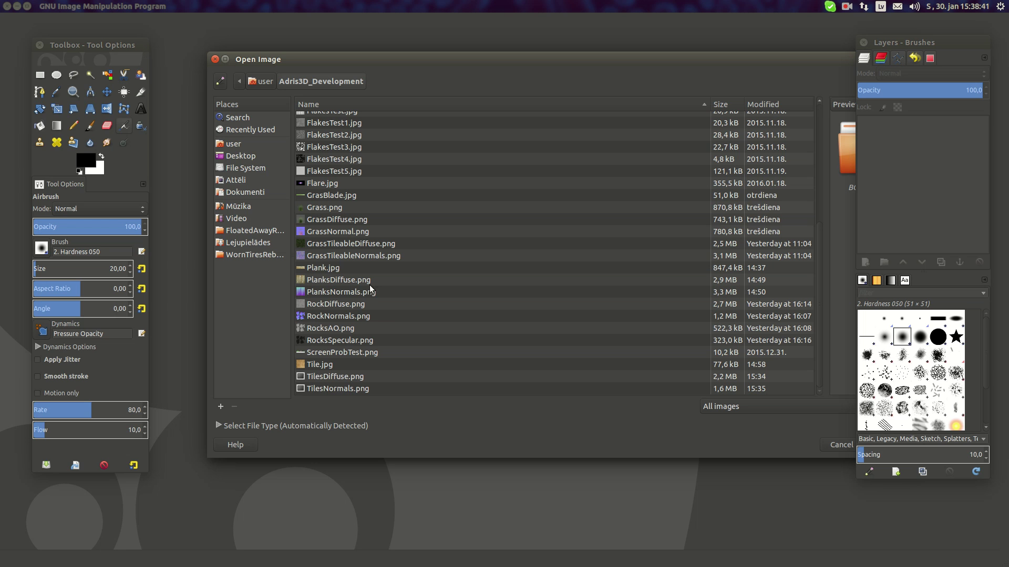
pyautogui.click(341, 376)
pyautogui.moveTo(618, 75); pyautogui.dragTo(499, 81)
pyautogui.click(773, 453)
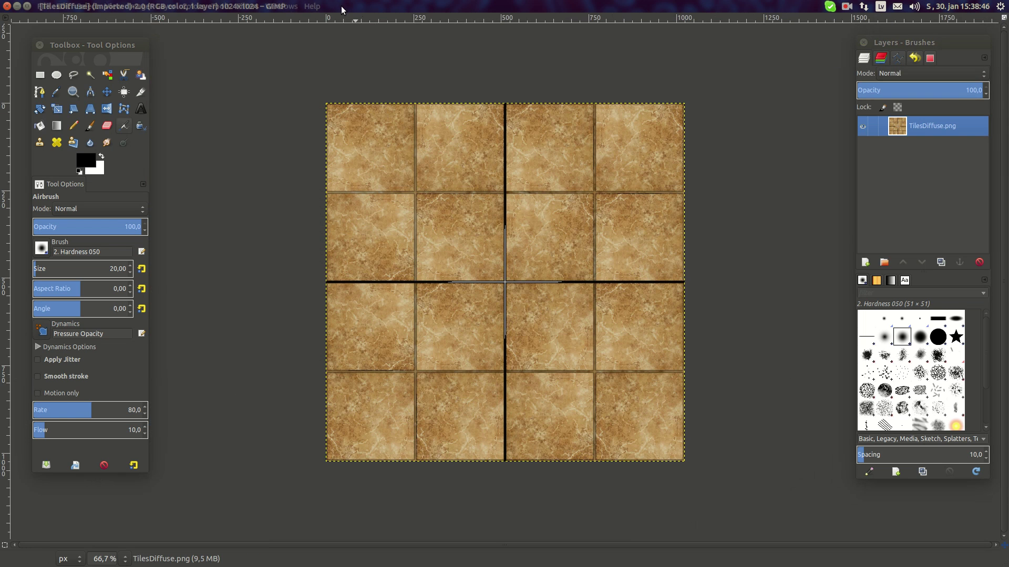
# Desaturate the TilesDiffuse image to grayscale.
pyautogui.click(247, 6)
pyautogui.moveTo(218, 4)
pyautogui.moveTo(252, 6)
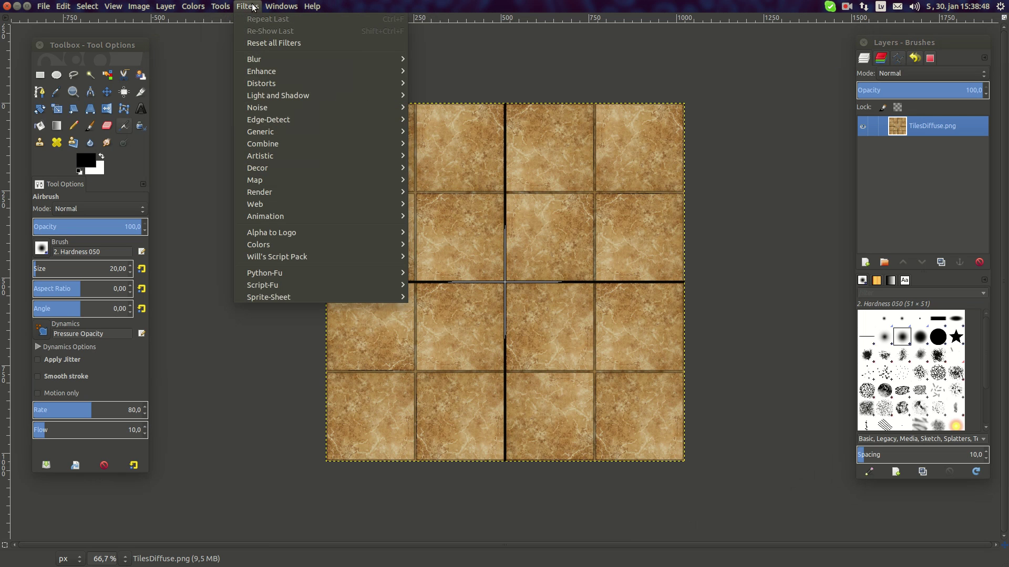
pyautogui.click(232, 104)
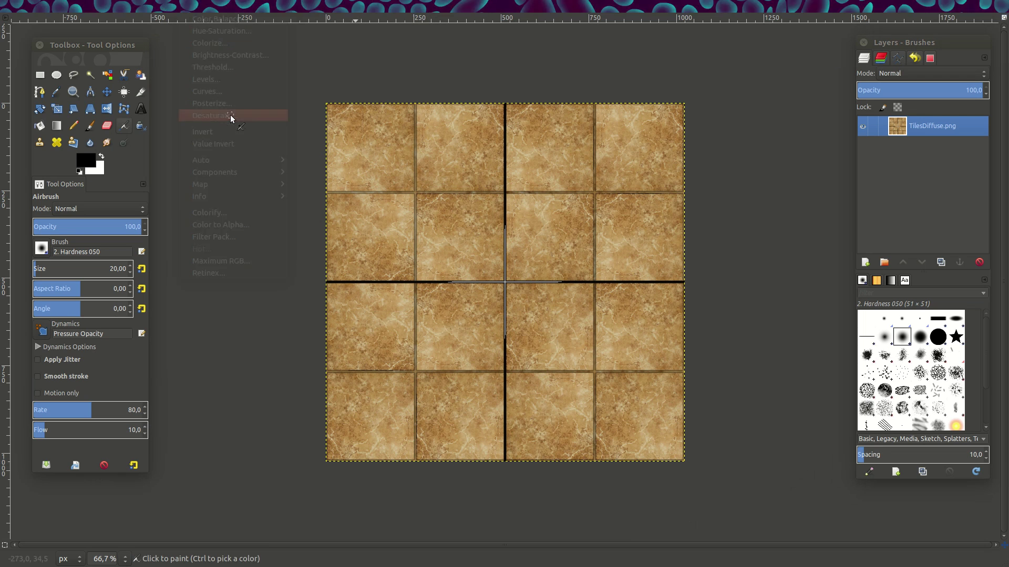
pyautogui.click(465, 131)
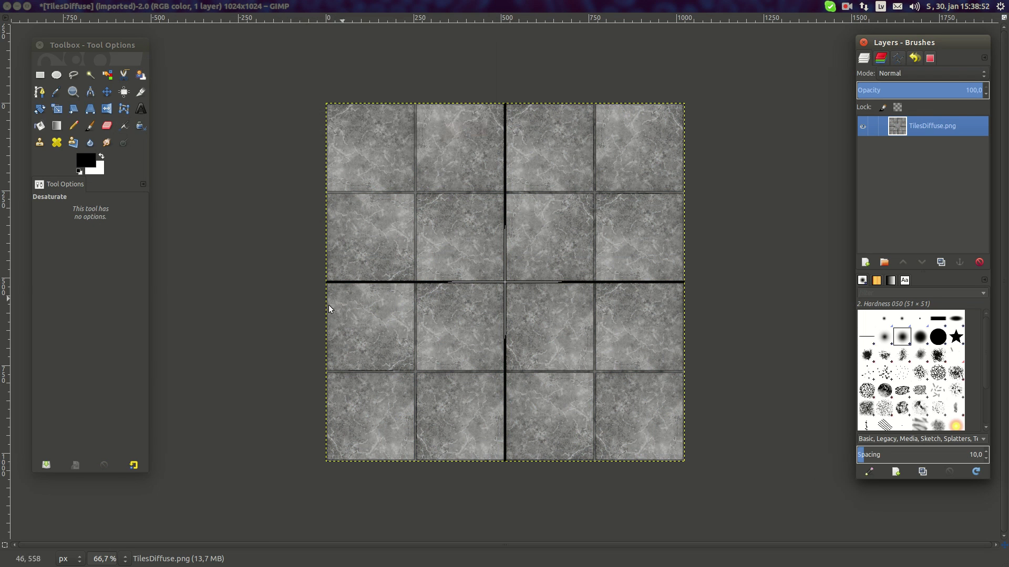
# Darken the grayscale image with the Curves tool's Value channel, pulling down the midtones and lowering the highlight point at about 216 to about 88.
pyautogui.moveTo(597, 268); pyautogui.dragTo(538, 268, button='middle')
pyautogui.moveTo(352, 262); pyautogui.dragTo(387, 257, button='middle')
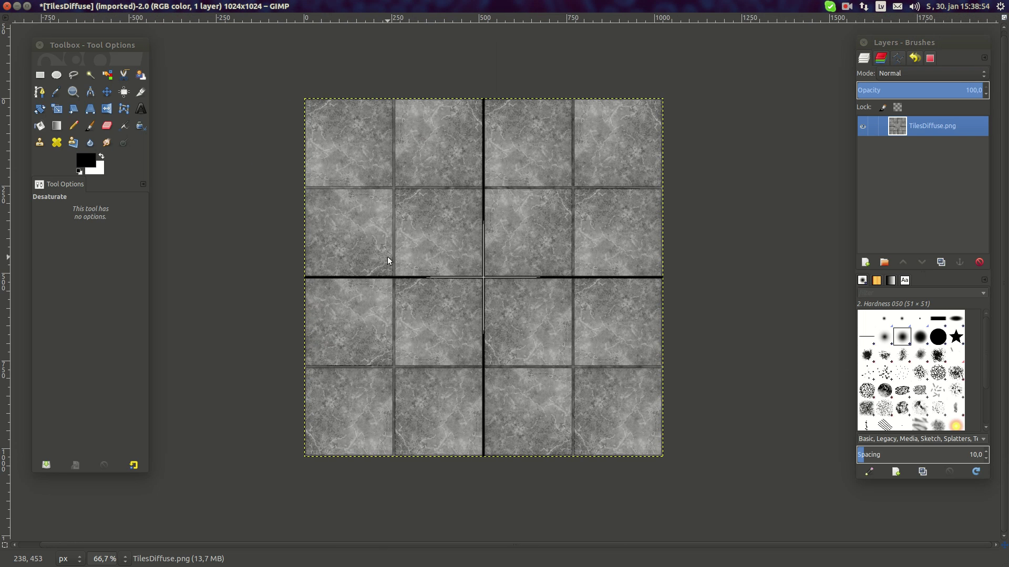
pyautogui.click(193, 6)
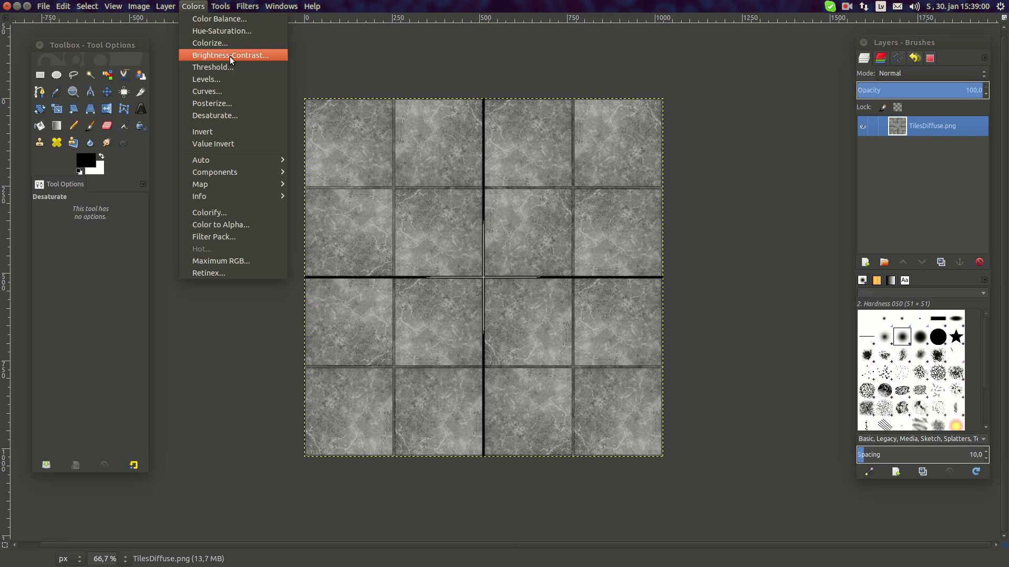
pyautogui.click(231, 91)
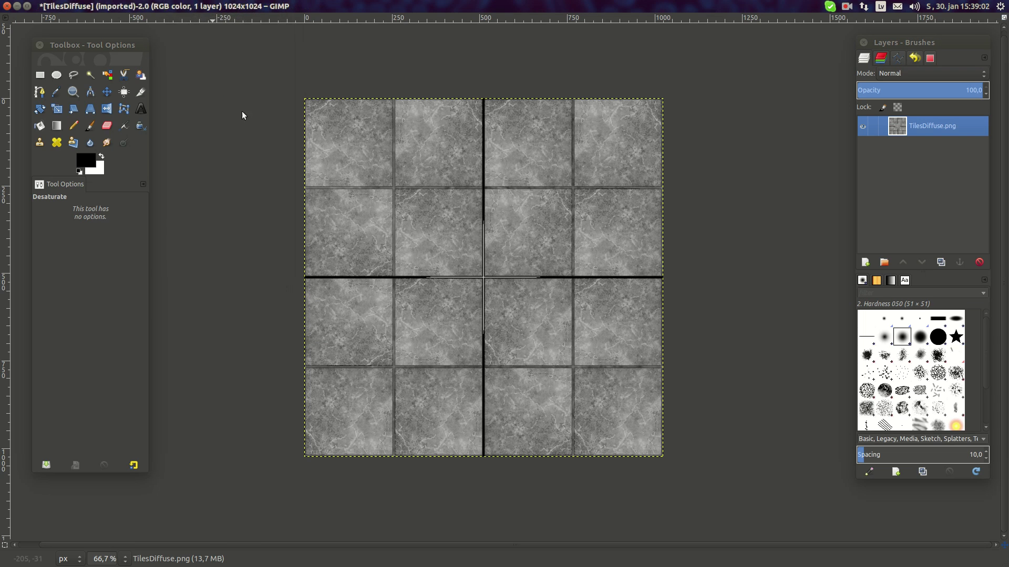
pyautogui.moveTo(560, 162); pyautogui.dragTo(563, 208)
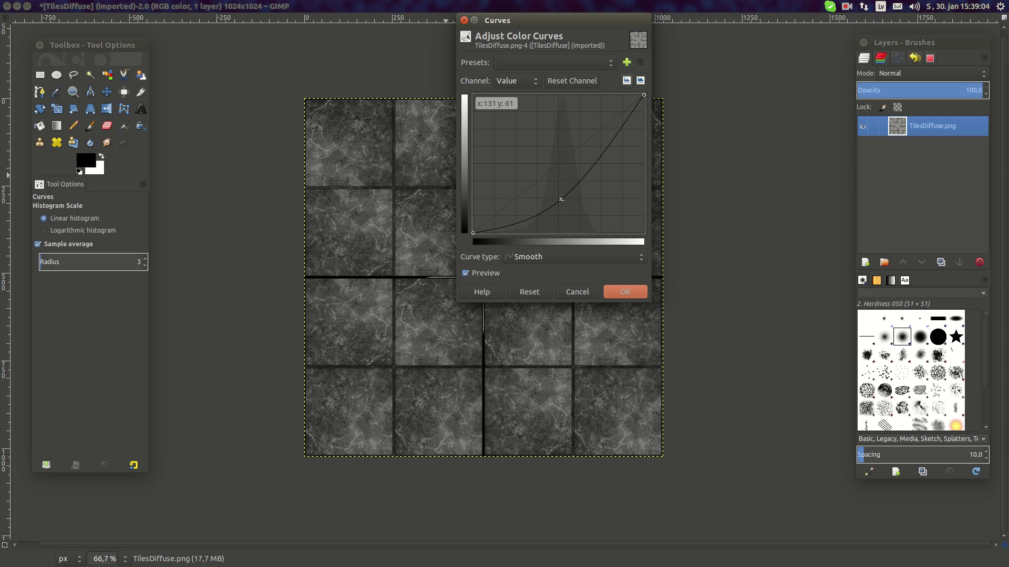
pyautogui.moveTo(596, 163); pyautogui.dragTo(619, 185)
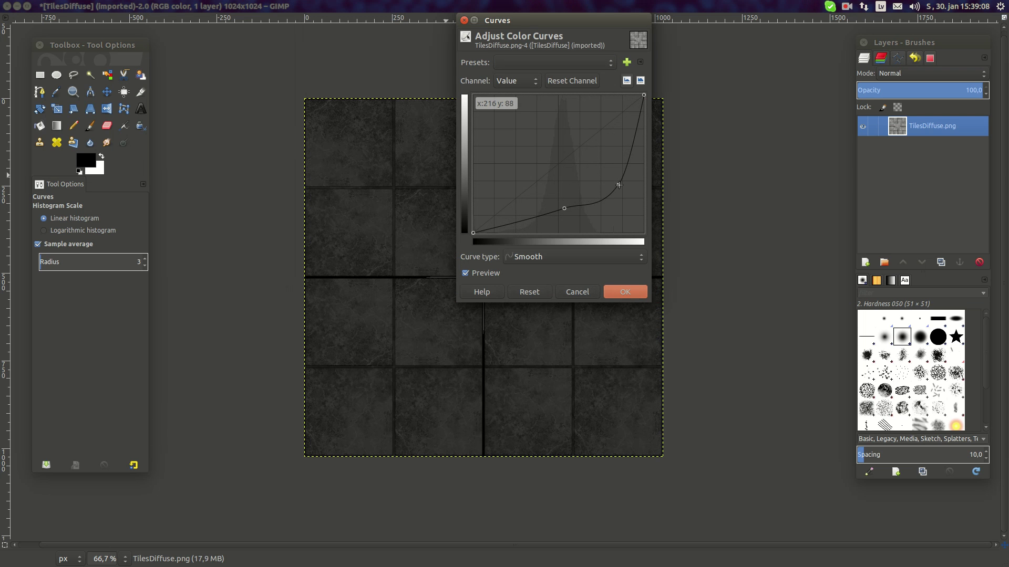
pyautogui.moveTo(555, 213); pyautogui.dragTo(562, 226)
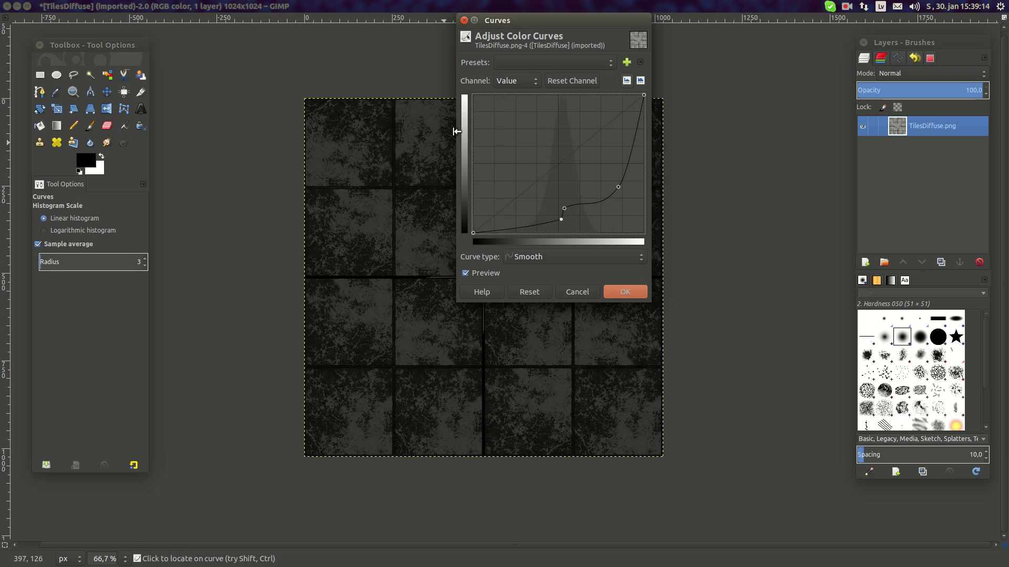
# Refine the Value curve with extra low points across the shadows, midtones and highlights, and apply it to the image.
pyautogui.moveTo(562, 22); pyautogui.dragTo(739, 50)
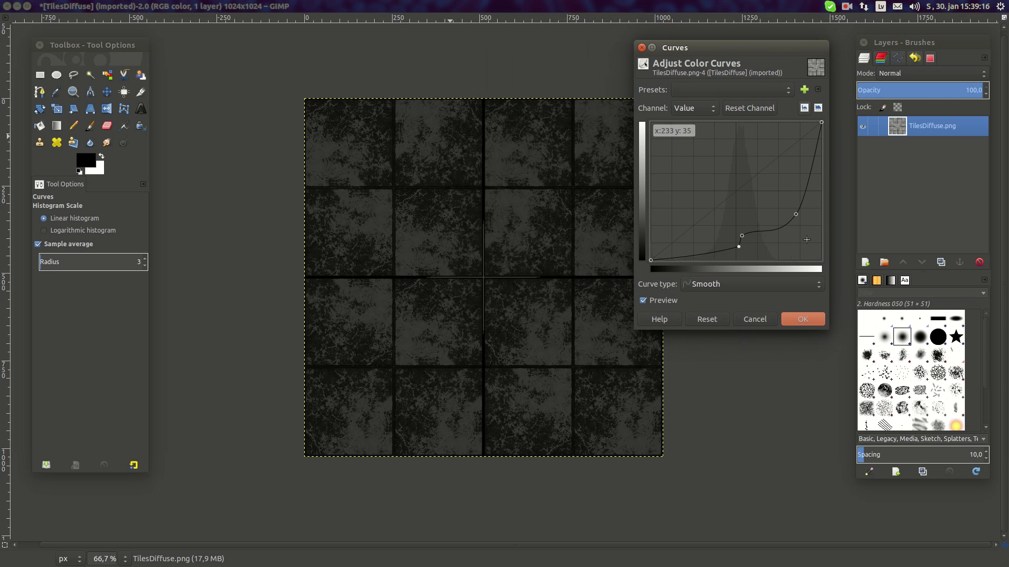
pyautogui.moveTo(796, 216); pyautogui.dragTo(799, 223)
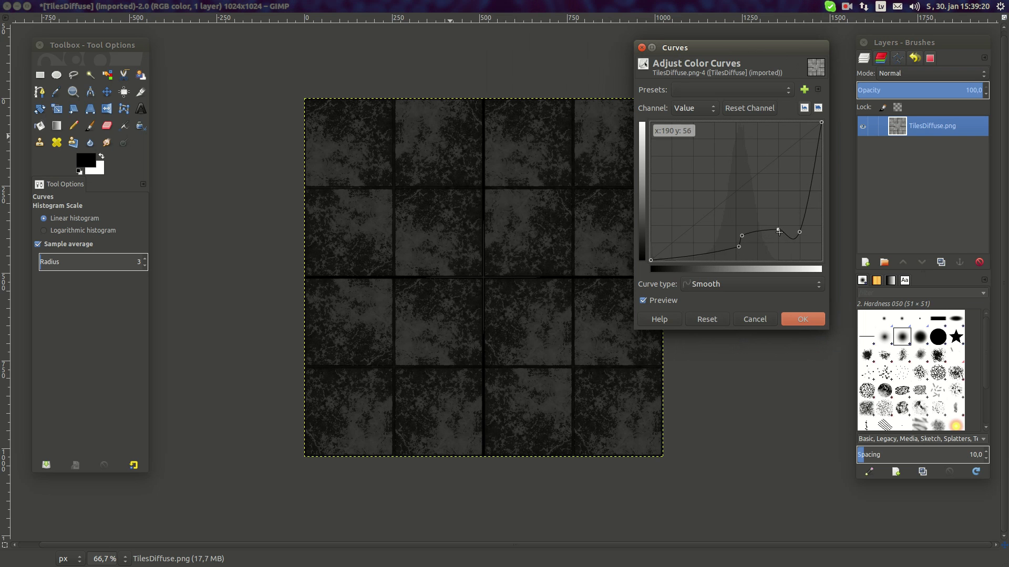
pyautogui.moveTo(779, 232); pyautogui.dragTo(781, 226)
pyautogui.moveTo(685, 256); pyautogui.dragTo(712, 255)
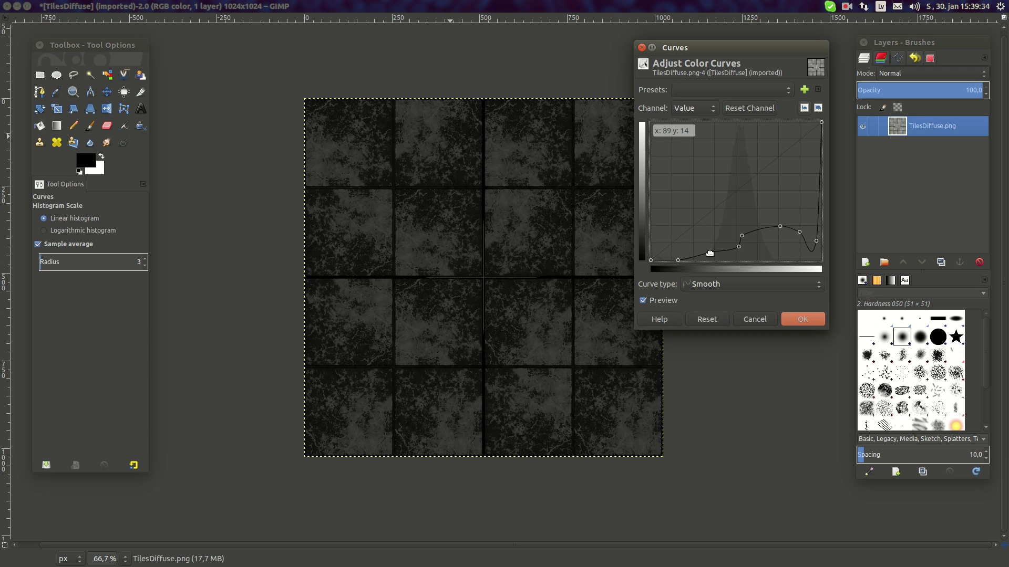
pyautogui.moveTo(760, 230); pyautogui.dragTo(762, 244)
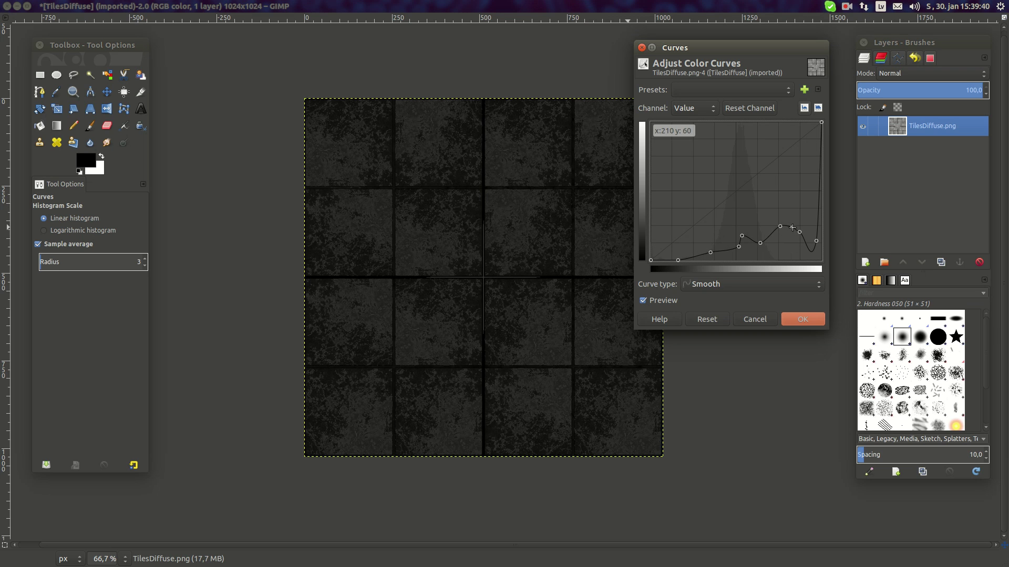
pyautogui.moveTo(787, 209); pyautogui.dragTo(783, 268)
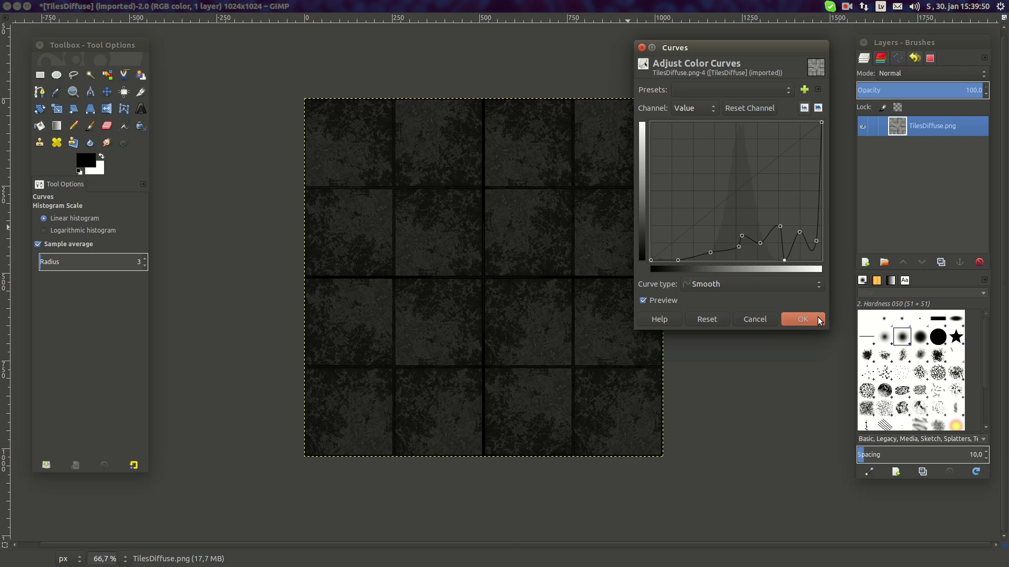
pyautogui.click(803, 319)
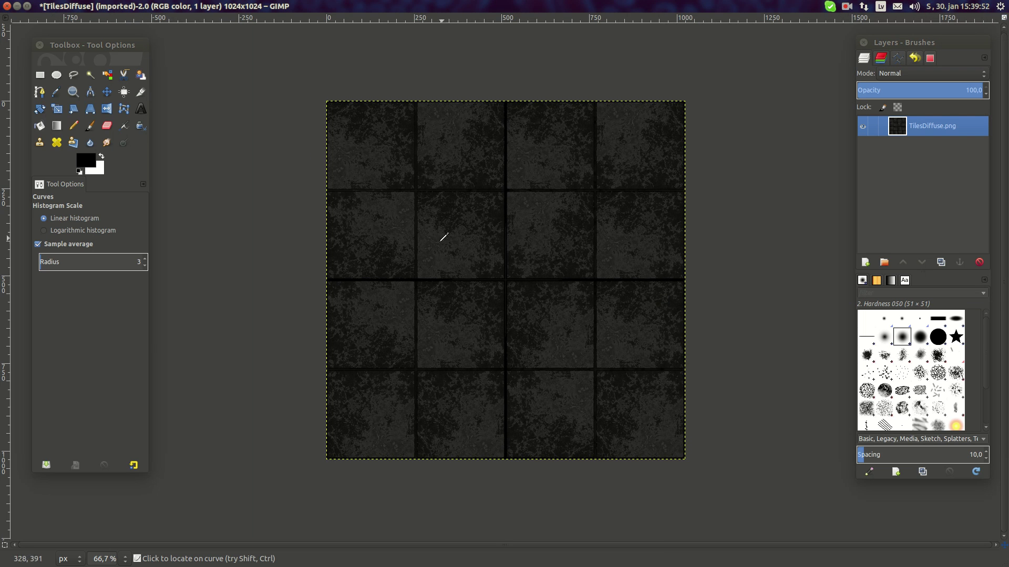
# Export the darkened image as TilesSpecular.png in the Adris3D_Development folder using the default PNG options.
pyautogui.click(43, 6)
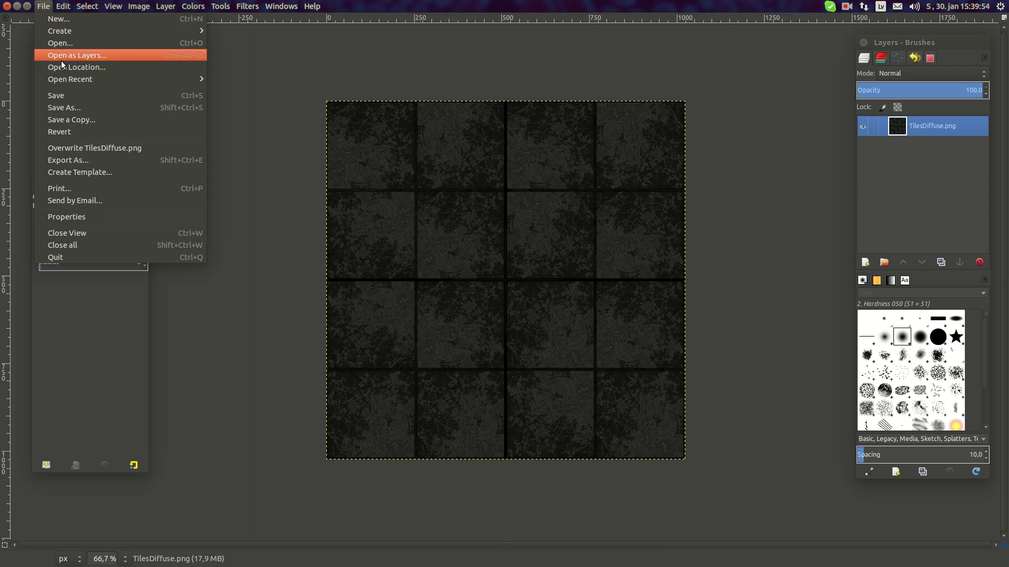
pyautogui.click(90, 159)
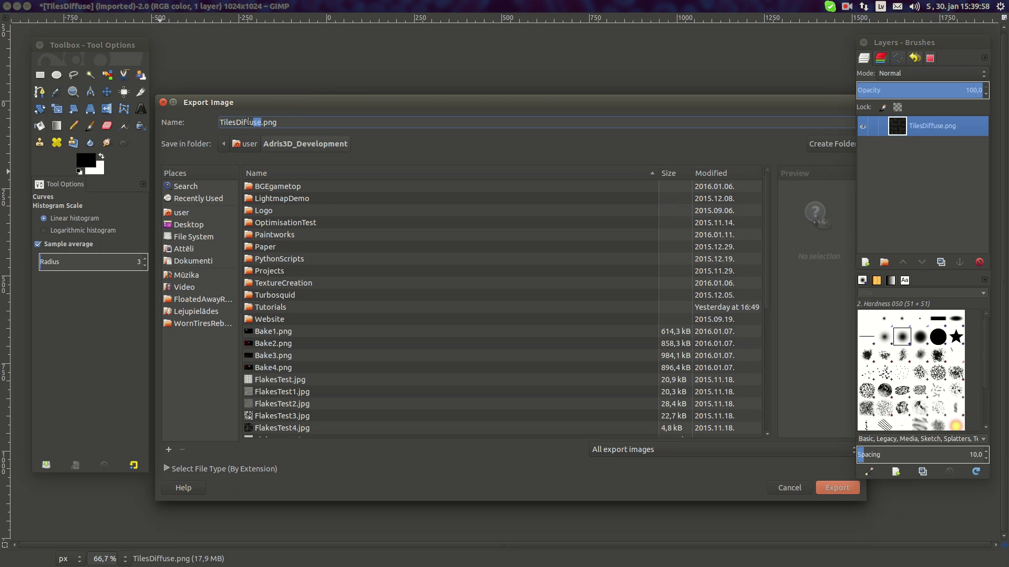
pyautogui.write('Specular')
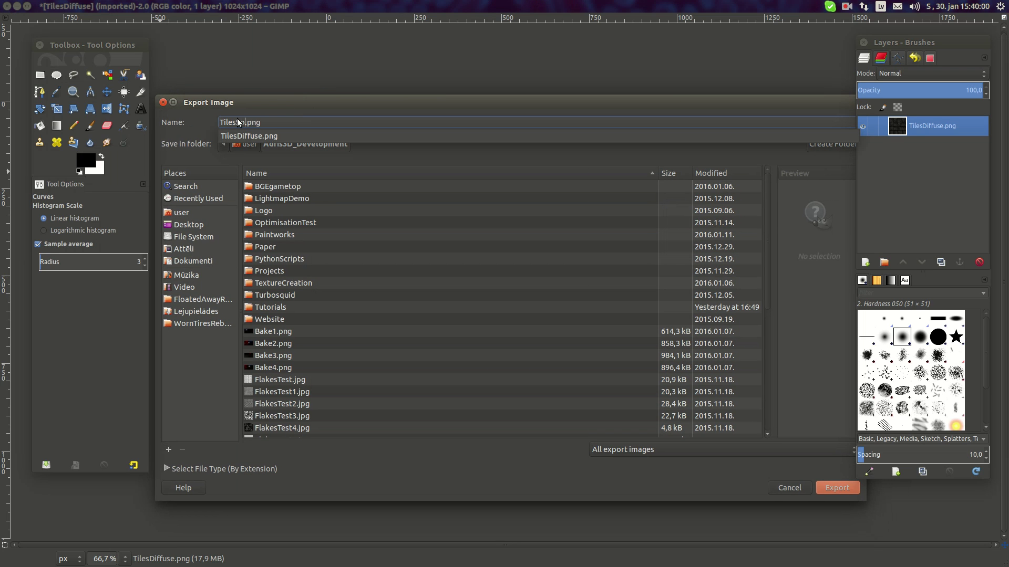
pyautogui.press('Return')
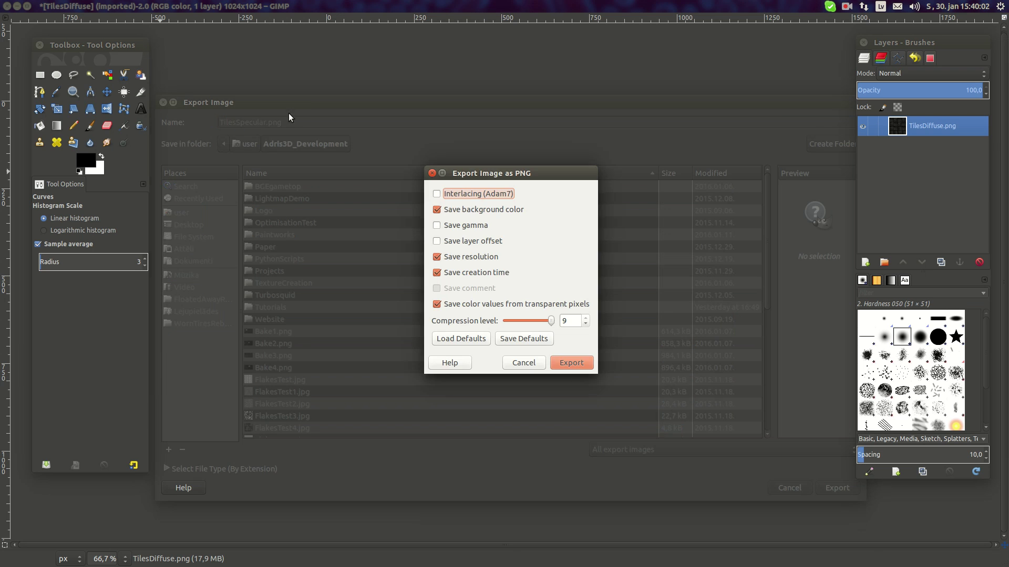
pyautogui.click(572, 363)
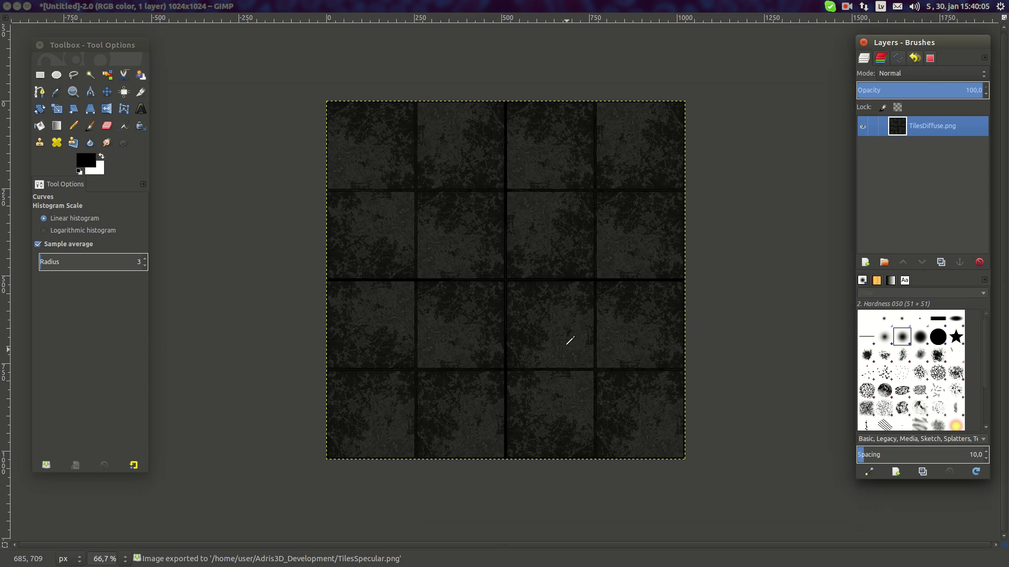
# Close the exported image in GIMP, discarding its unsaved changes, and switch back to Blender.
pyautogui.click(212, 96)
pyautogui.click(17, 6)
pyautogui.moveTo(13, 339)
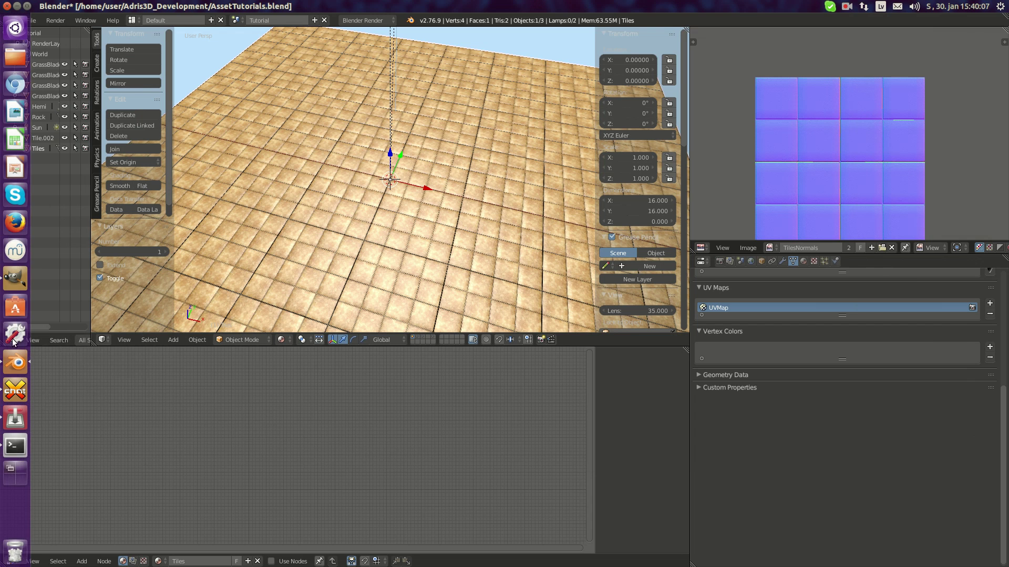
pyautogui.click(13, 284)
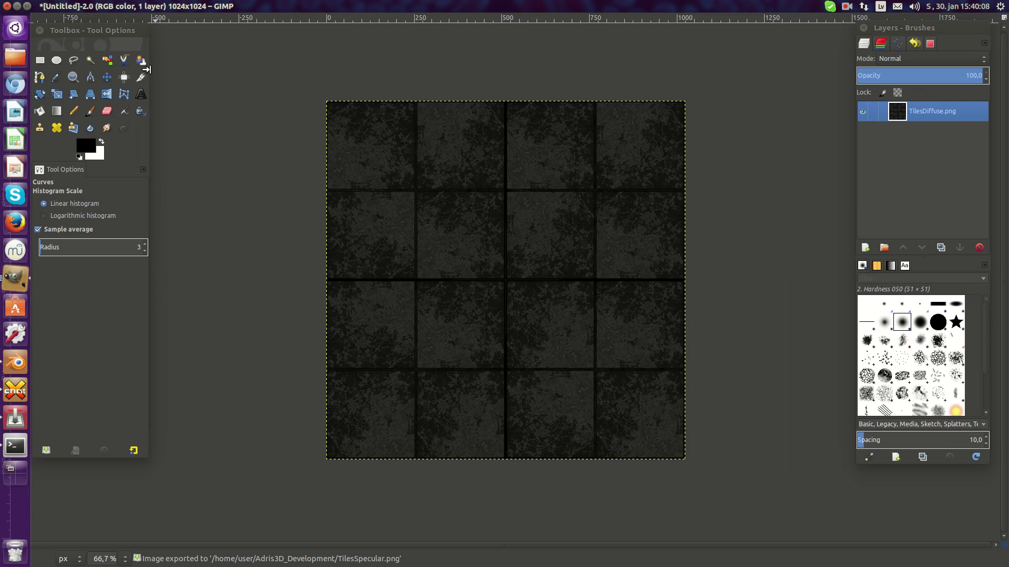
pyautogui.click(73, 111)
pyautogui.click(7, 6)
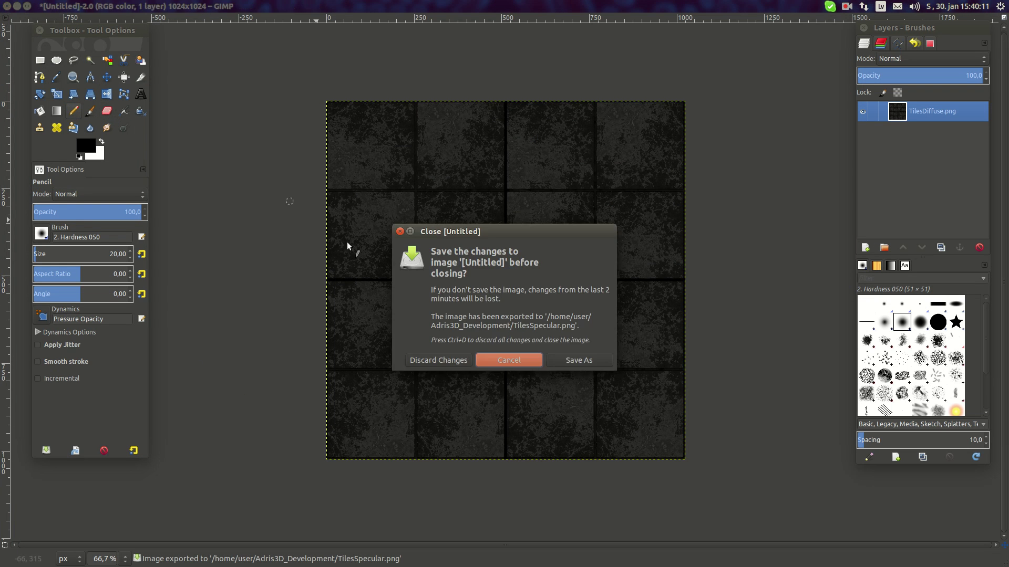
pyautogui.click(442, 361)
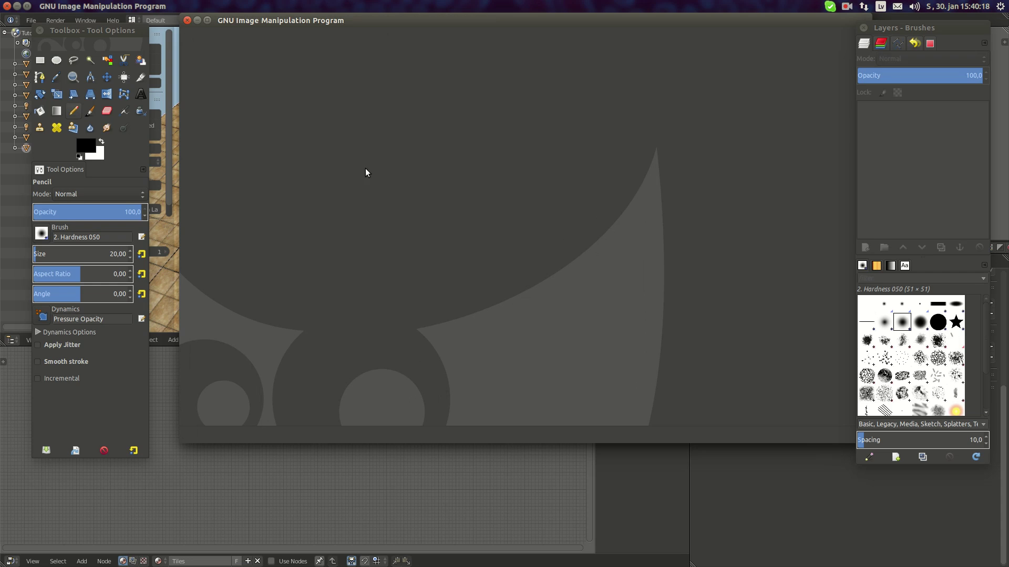
# Add a new texture named TilesSpecular in the third texture slot of the Tiles material.
pyautogui.scroll(8, 500, 215)
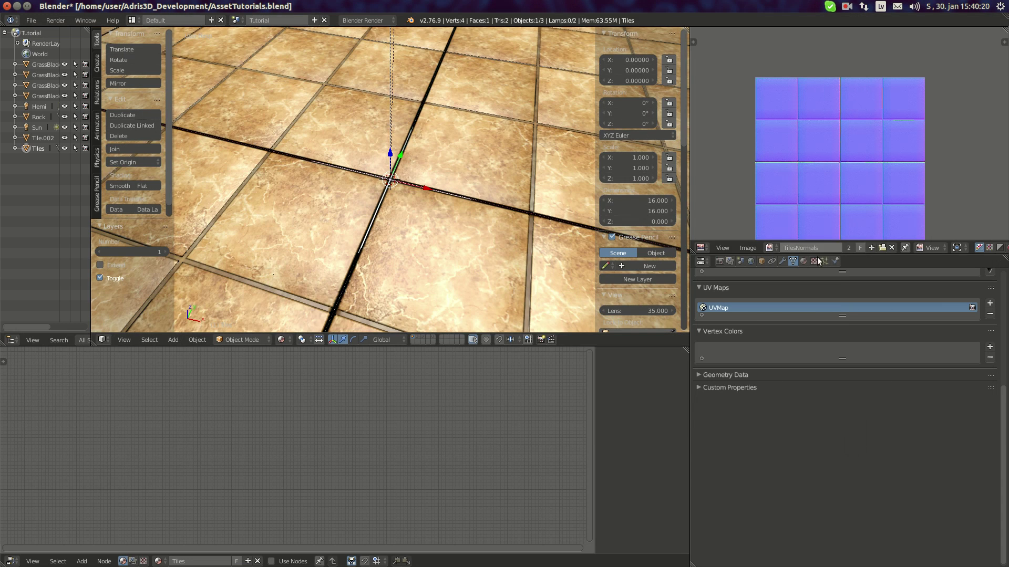
pyautogui.click(814, 262)
pyautogui.scroll(4, 790, 358)
pyautogui.click(717, 335)
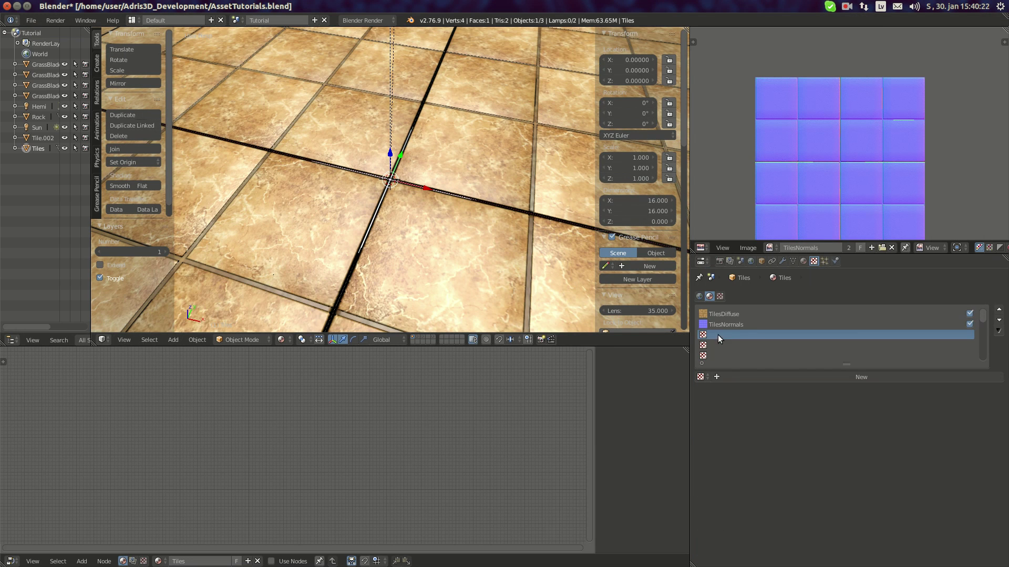
pyautogui.click(736, 373)
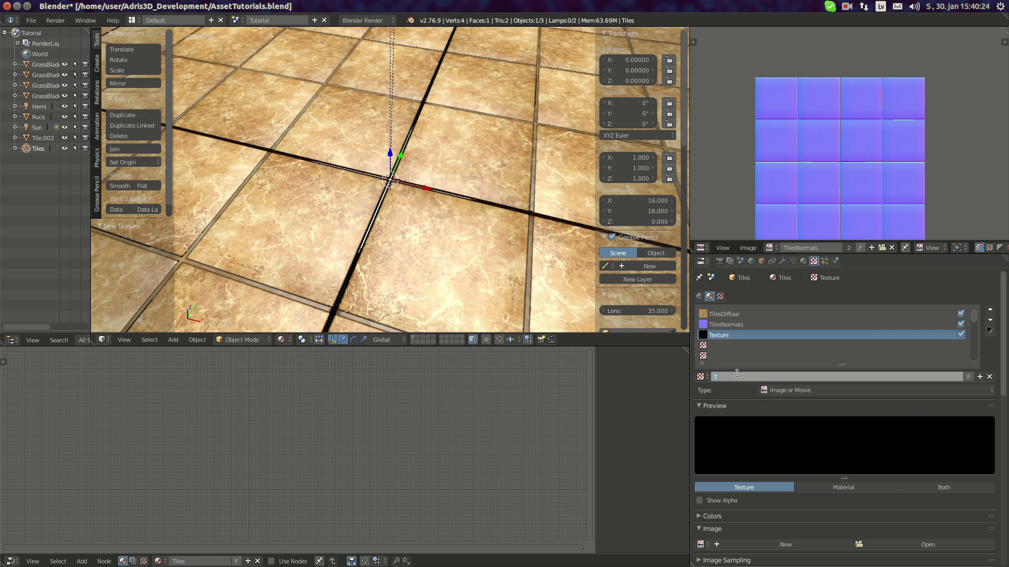
pyautogui.write('TilesSpec')
pyautogui.press('Return')
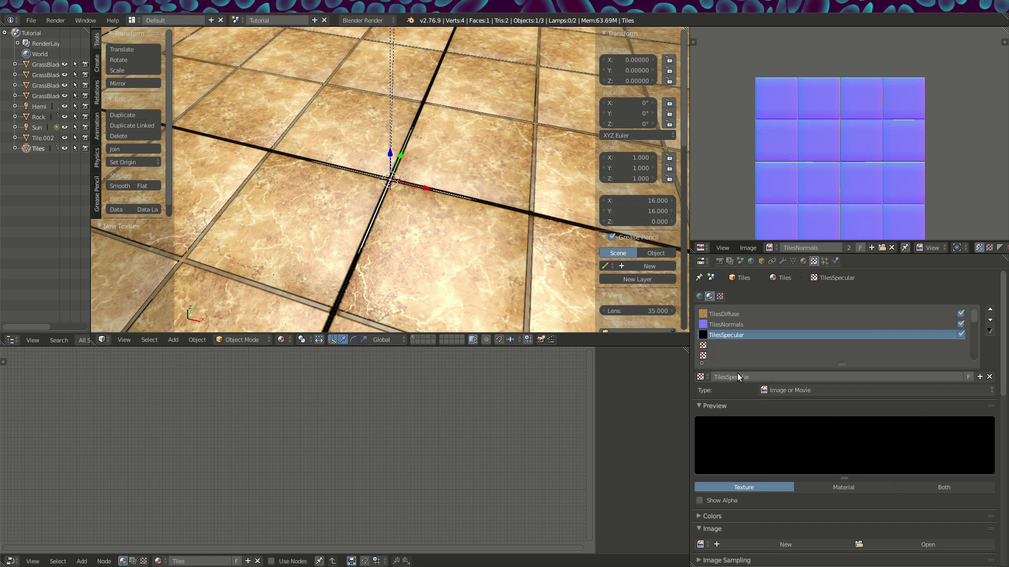
# Load TilesSpecular.png from the Adris3D_Development folder as the TilesSpecular texture's image, browsing the files as thumbnails.
pyautogui.click(940, 544)
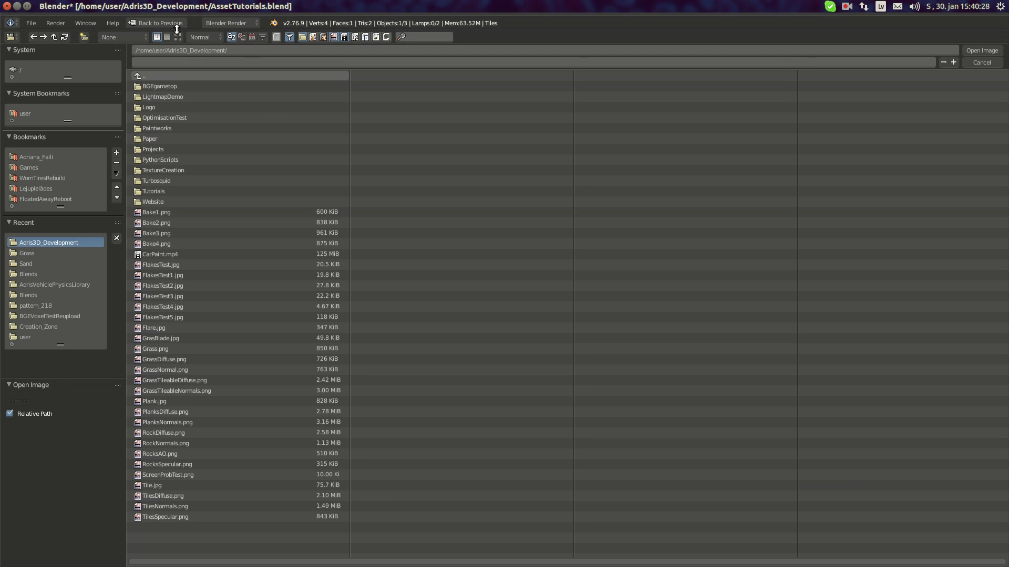
pyautogui.click(178, 34)
pyautogui.moveTo(547, 29); pyautogui.dragTo(547, 26)
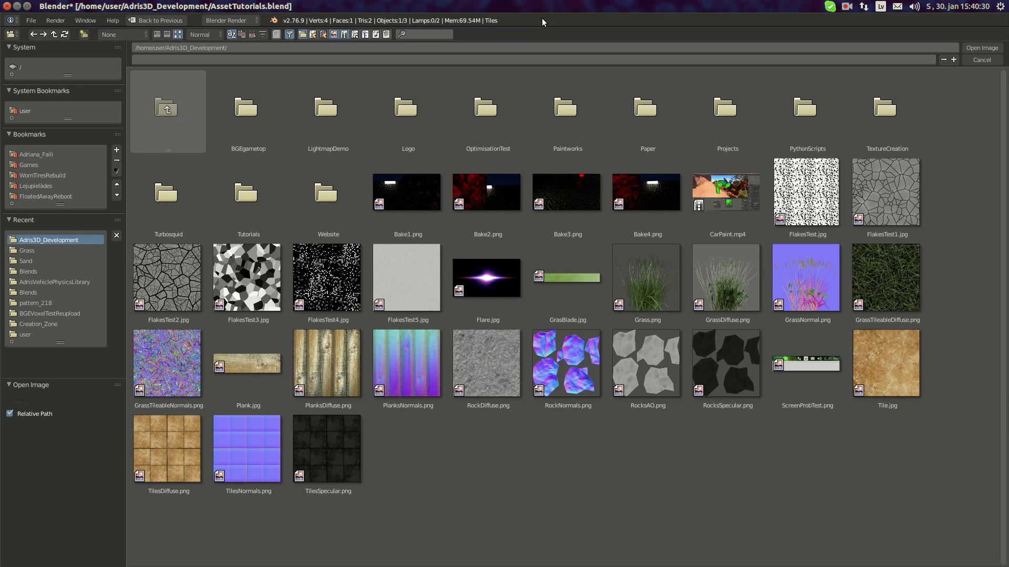
pyautogui.click(326, 452)
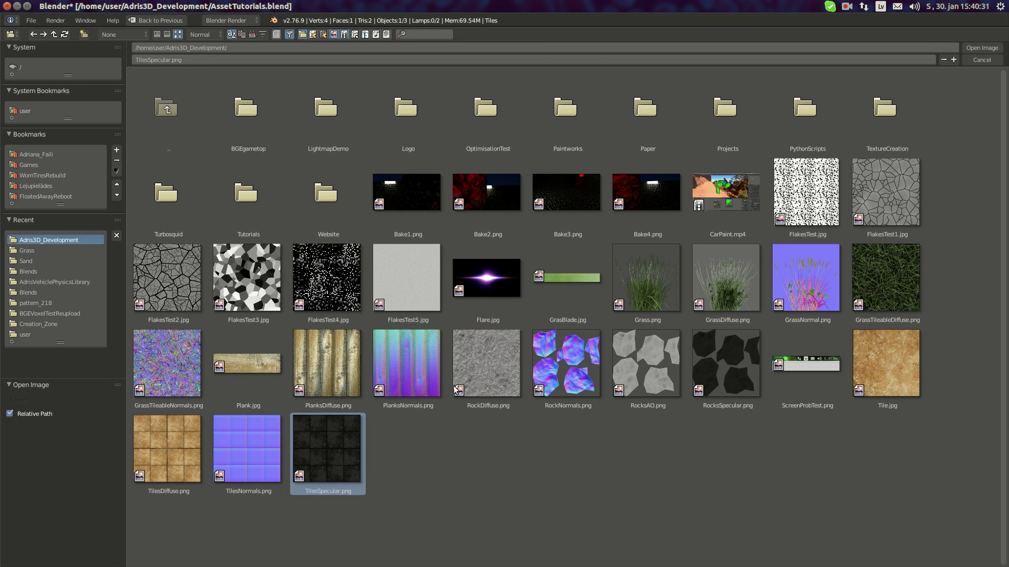
pyautogui.click(982, 44)
pyautogui.moveTo(431, 201); pyautogui.dragTo(370, 196, button='middle')
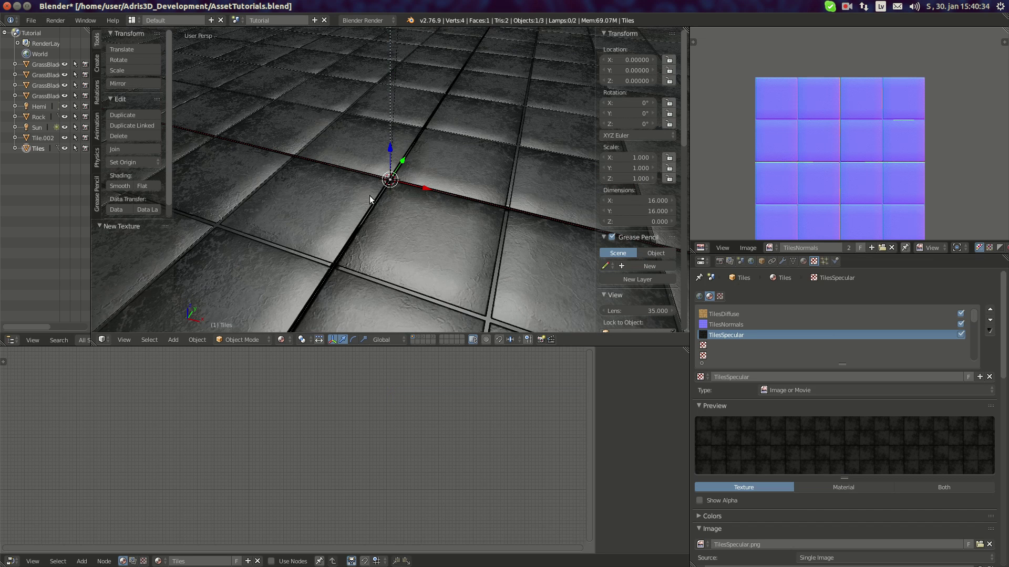
# Turn off the TilesSpecular texture's diffuse Color influence and enable RGB to Intensity with white as its color.
pyautogui.scroll(-15, 825, 507)
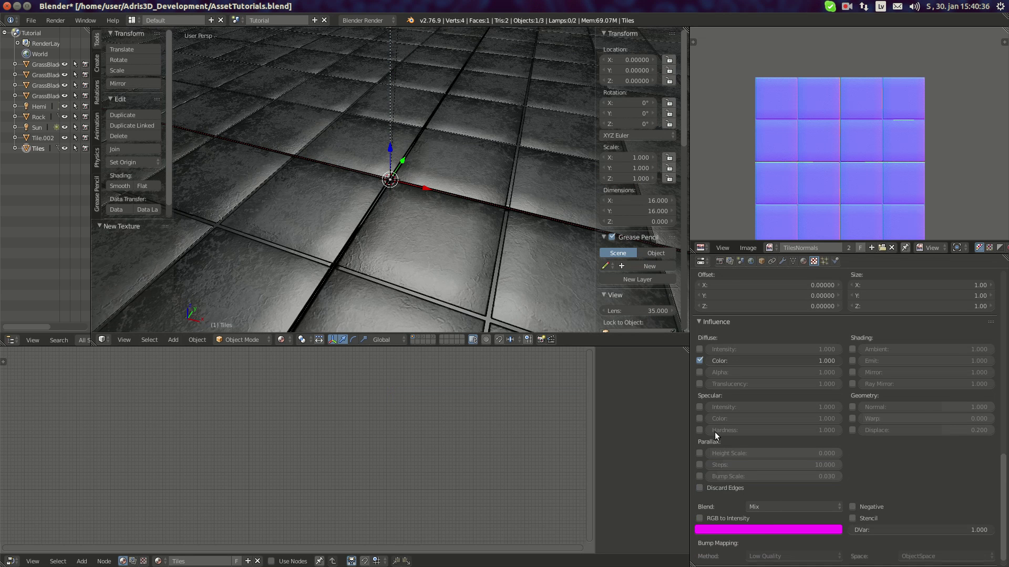
pyautogui.click(700, 361)
pyautogui.click(709, 516)
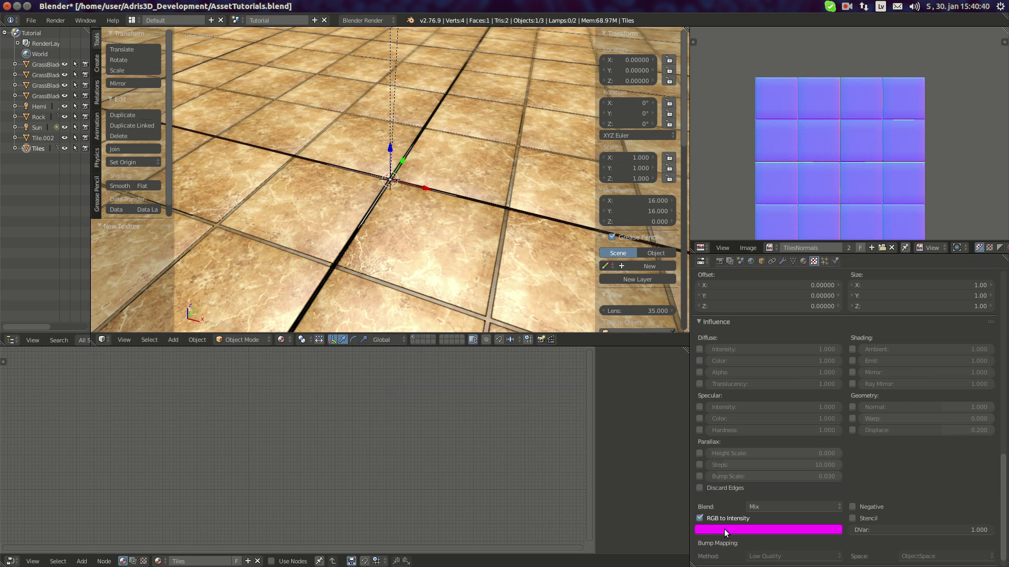
pyautogui.click(724, 529)
pyautogui.moveTo(730, 501); pyautogui.dragTo(794, 500)
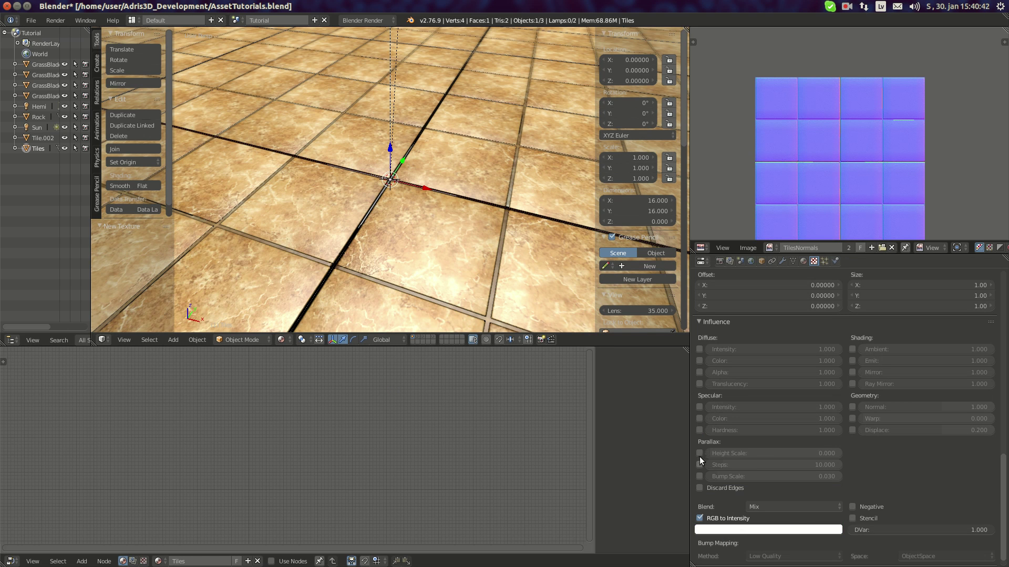
# Enable the TilesSpecular texture's influence on specular Intensity and Hardness.
pyautogui.click(699, 430)
pyautogui.click(700, 407)
pyautogui.scroll(-3, 447, 194)
pyautogui.scroll(6, 412, 197)
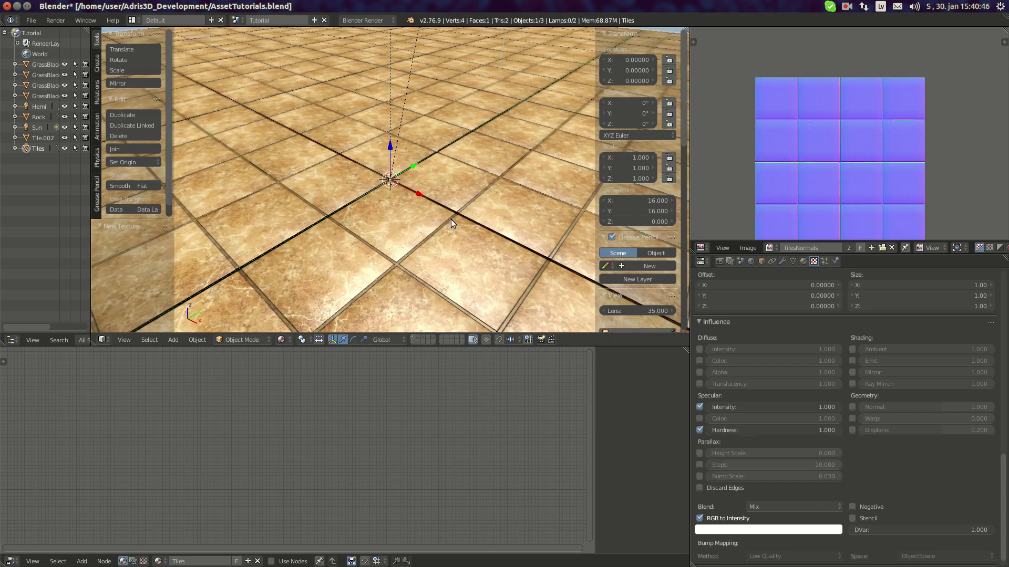
# Set the Tiles material's base specular intensity to 0.
pyautogui.click(796, 260)
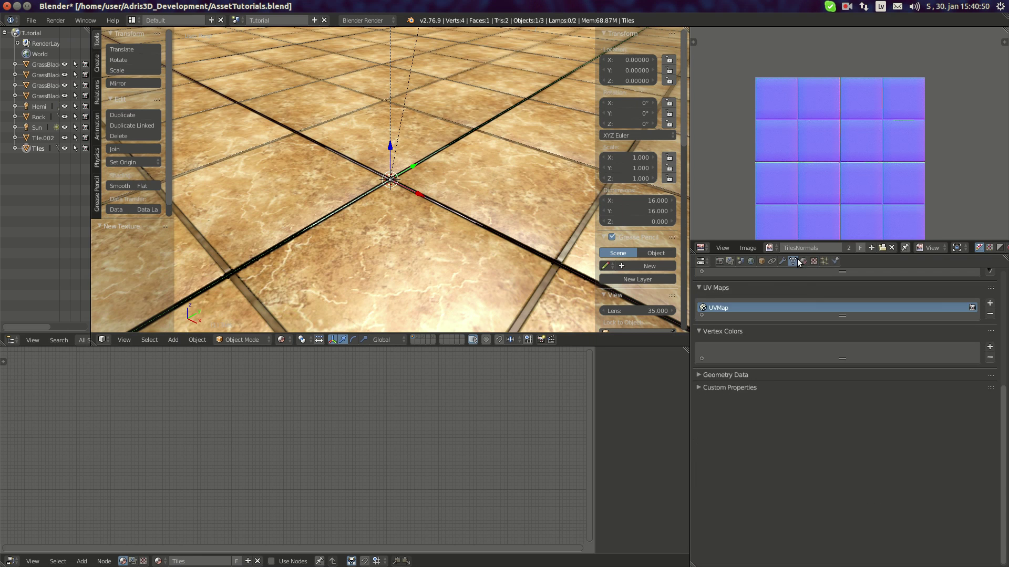
pyautogui.click(803, 261)
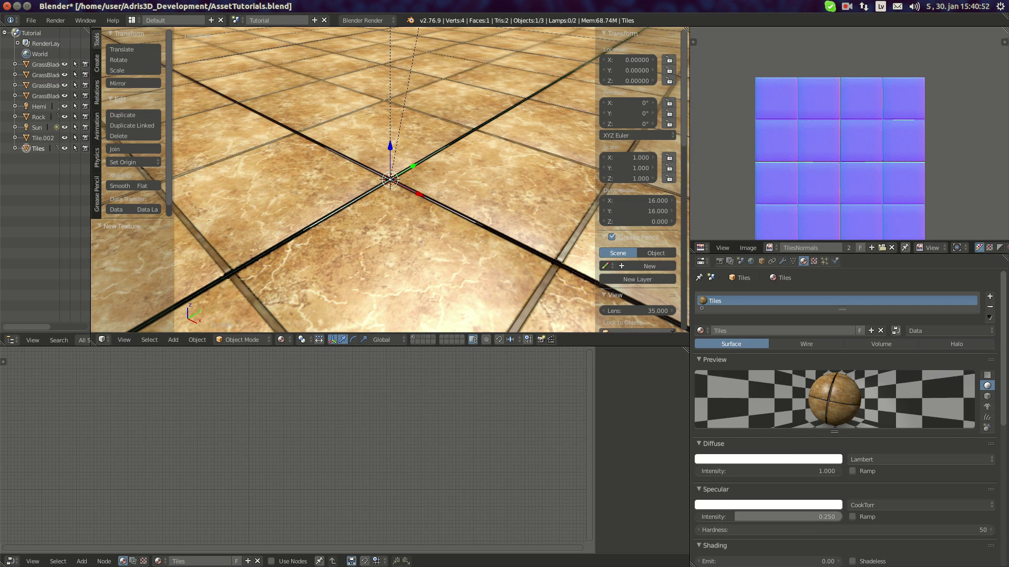
pyautogui.click(818, 531)
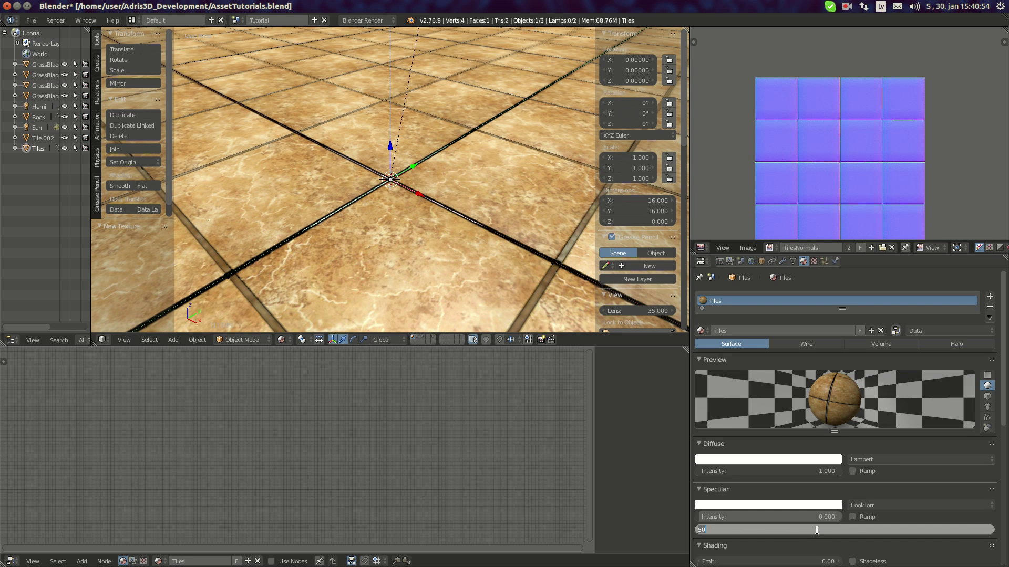
pyautogui.click(802, 479)
# Examine the specular highlights on the tile floor up close and from different viewing angles.
pyautogui.scroll(-4, 421, 225)
pyautogui.scroll(4, 421, 225)
pyautogui.moveTo(421, 225)
pyautogui.mouseDown(button='middle')
pyautogui.moveTo(430, 270)
pyautogui.moveTo(427, 242)
pyautogui.mouseUp(button='middle')
pyautogui.scroll(5, 427, 242)
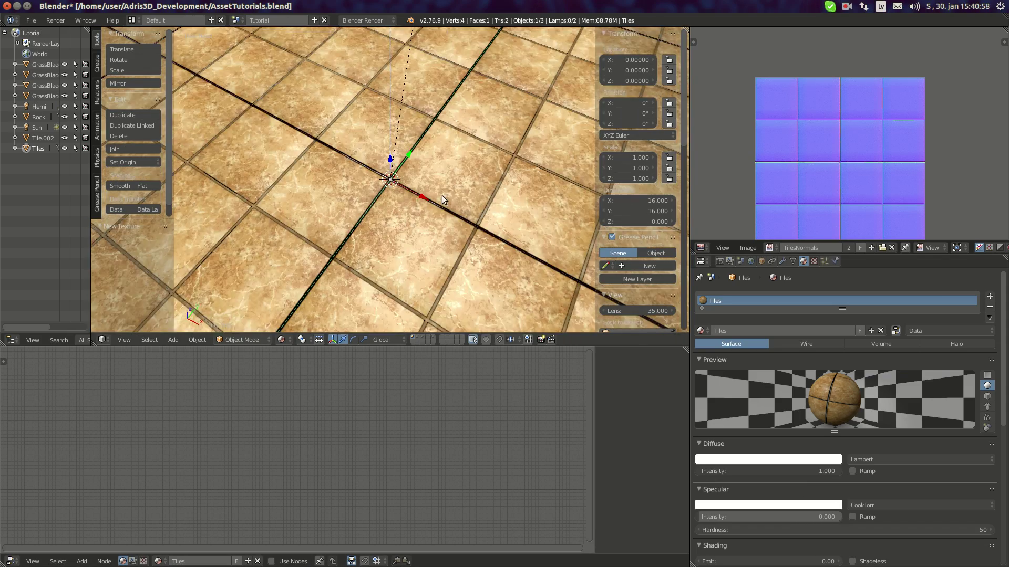
pyautogui.scroll(-4, 499, 176)
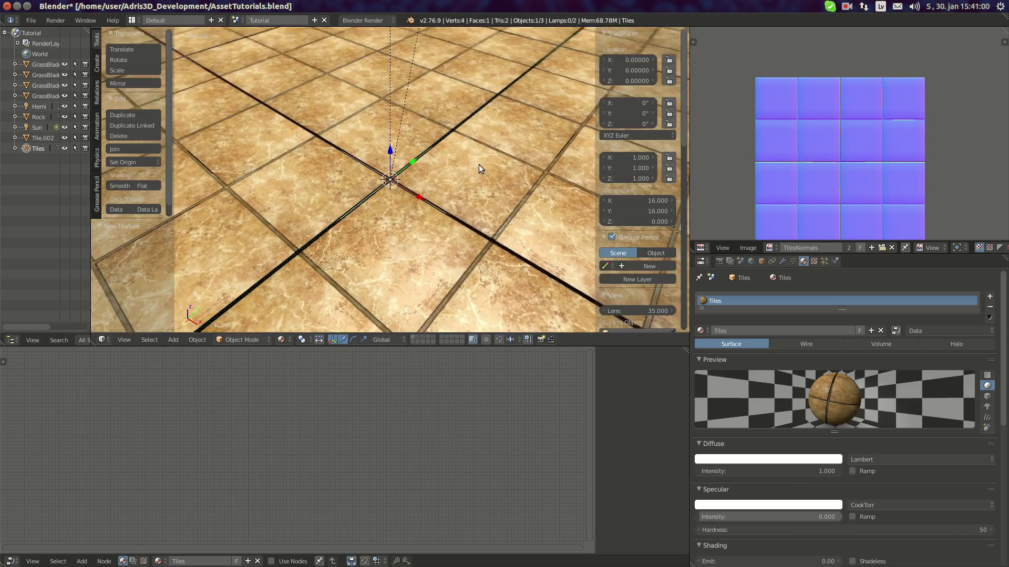
pyautogui.moveTo(490, 188)
pyautogui.mouseDown(button='middle')
pyautogui.moveTo(489, 216)
pyautogui.moveTo(488, 173)
pyautogui.moveTo(493, 187)
pyautogui.mouseUp(button='middle')
pyautogui.scroll(4, 417, 232)
pyautogui.scroll(-7, 446, 252)
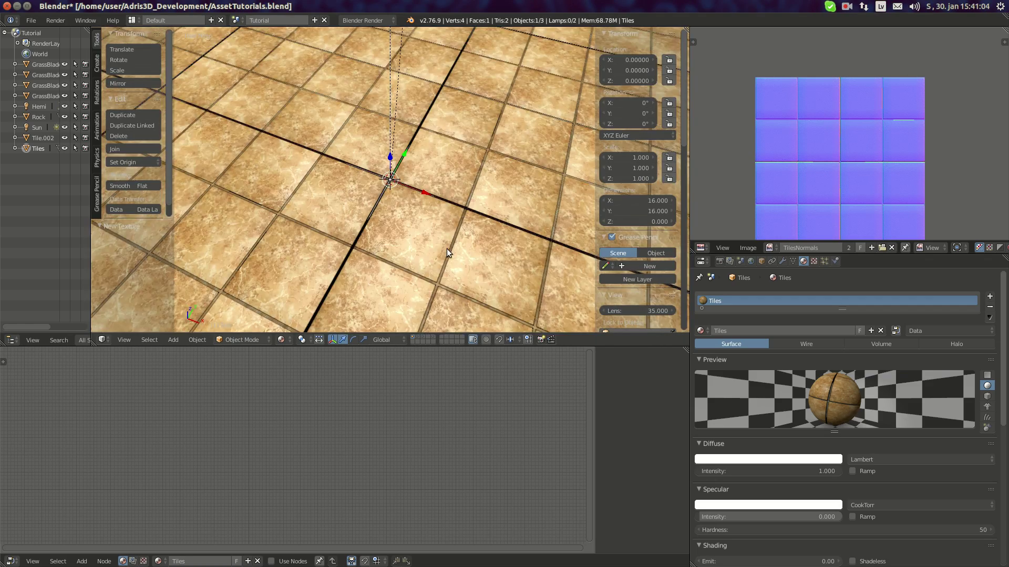
pyautogui.scroll(2, 417, 245)
pyautogui.scroll(-3, 416, 226)
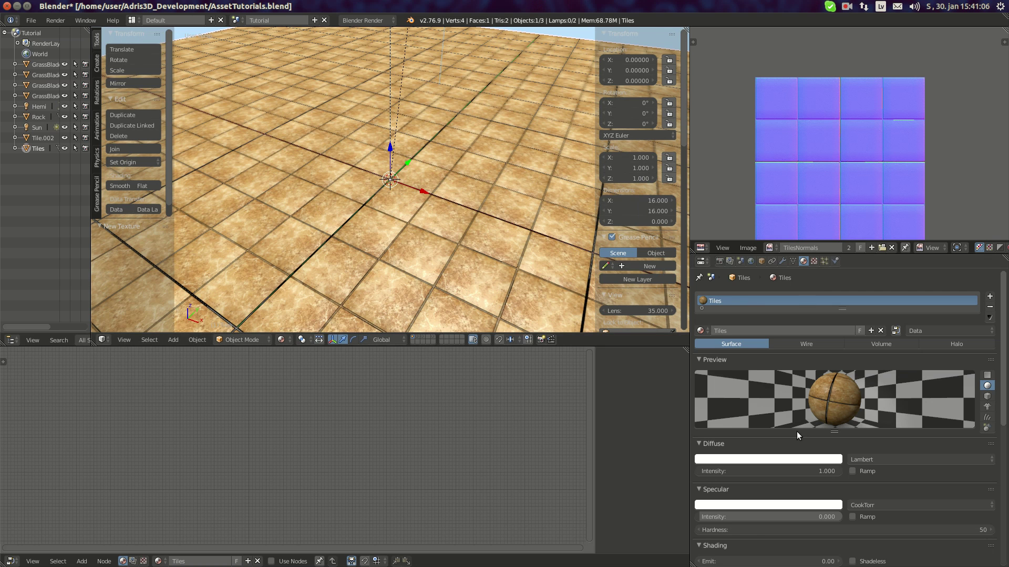
# Try the specular Color influence on the TilesSpecular texture.
pyautogui.moveTo(726, 515); pyautogui.dragTo(695, 517)
pyautogui.click(814, 261)
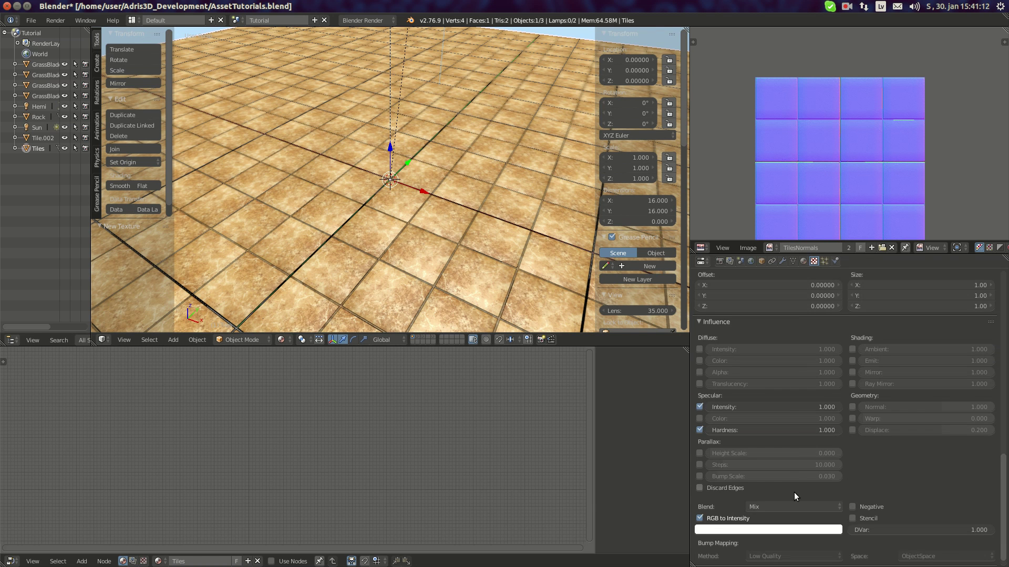
pyautogui.scroll(-1, 793, 493)
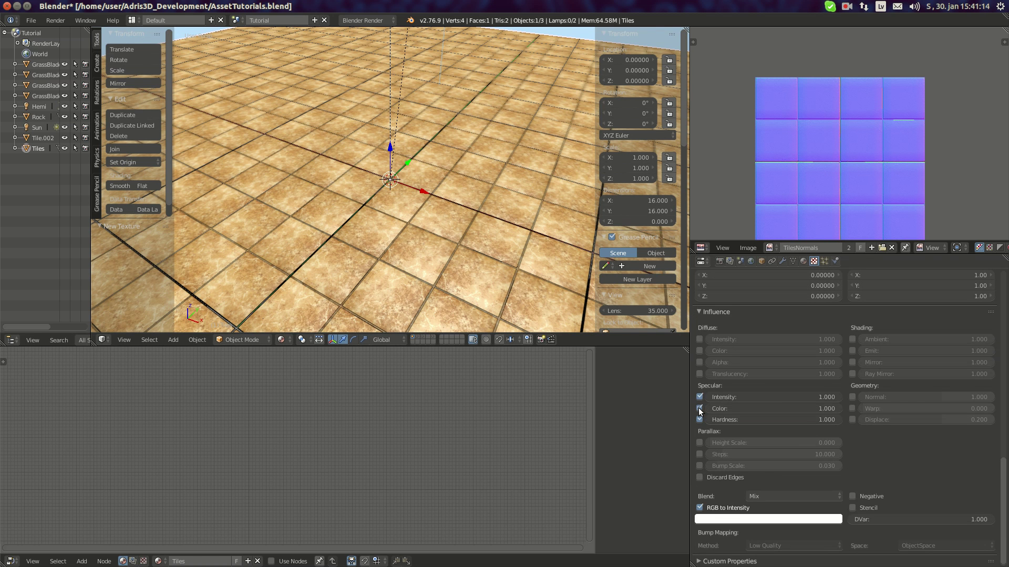
# Inspect the tiles' shine and the repeating pattern across the whole floor, from far away and close up.
pyautogui.moveTo(324, 200); pyautogui.dragTo(363, 203, button='middle')
pyautogui.scroll(-8, 448, 257)
pyautogui.moveTo(430, 232); pyautogui.dragTo(391, 207, button='middle')
pyautogui.scroll(5, 450, 239)
pyautogui.moveTo(454, 246); pyautogui.dragTo(438, 260, button='middle')
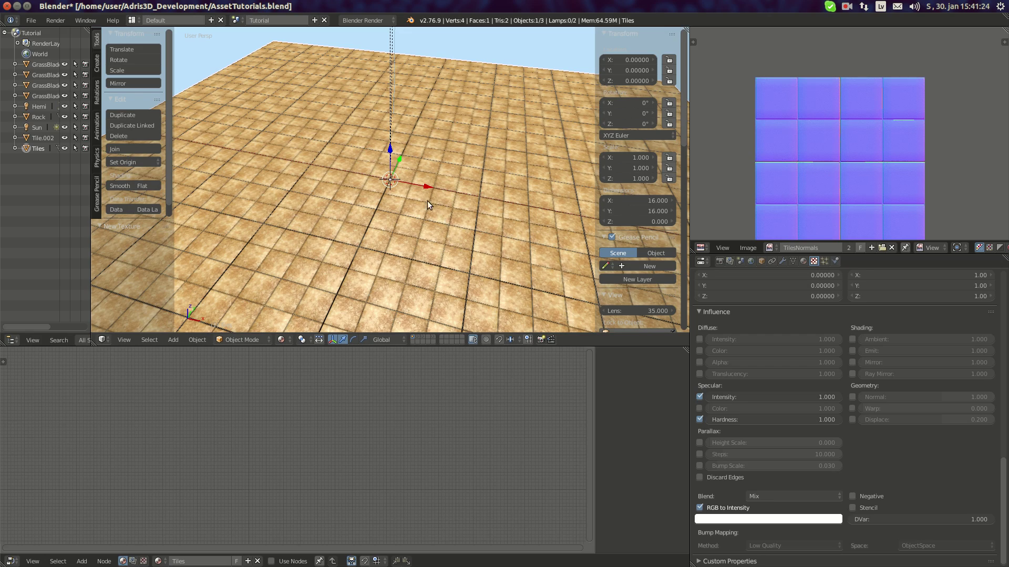
pyautogui.scroll(3, 427, 201)
pyautogui.moveTo(402, 186); pyautogui.dragTo(437, 213, button='middle')
pyautogui.scroll(-3, 339, 184)
pyautogui.scroll(-6, 440, 174)
pyautogui.scroll(8, 437, 213)
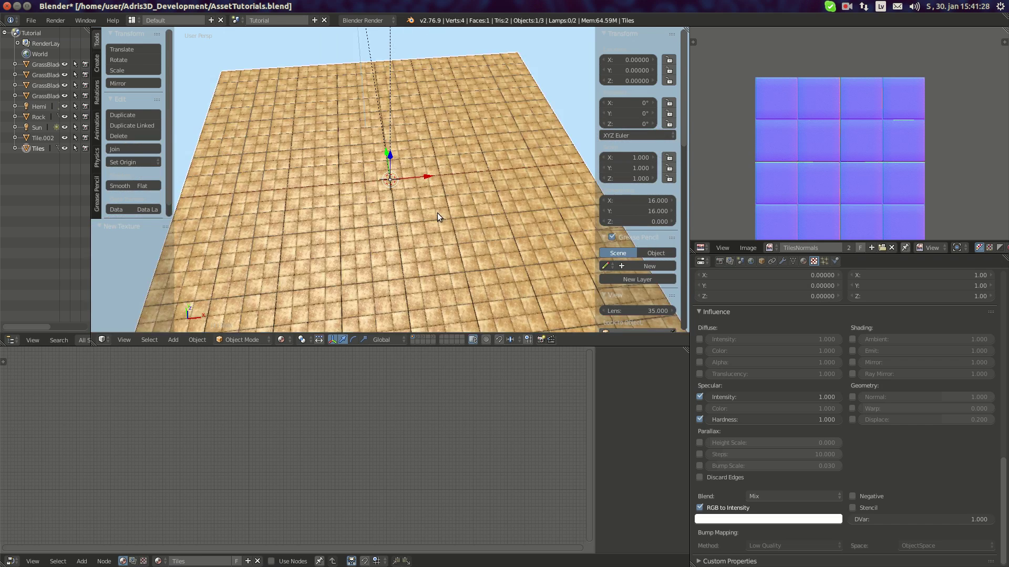
pyautogui.scroll(1, 425, 200)
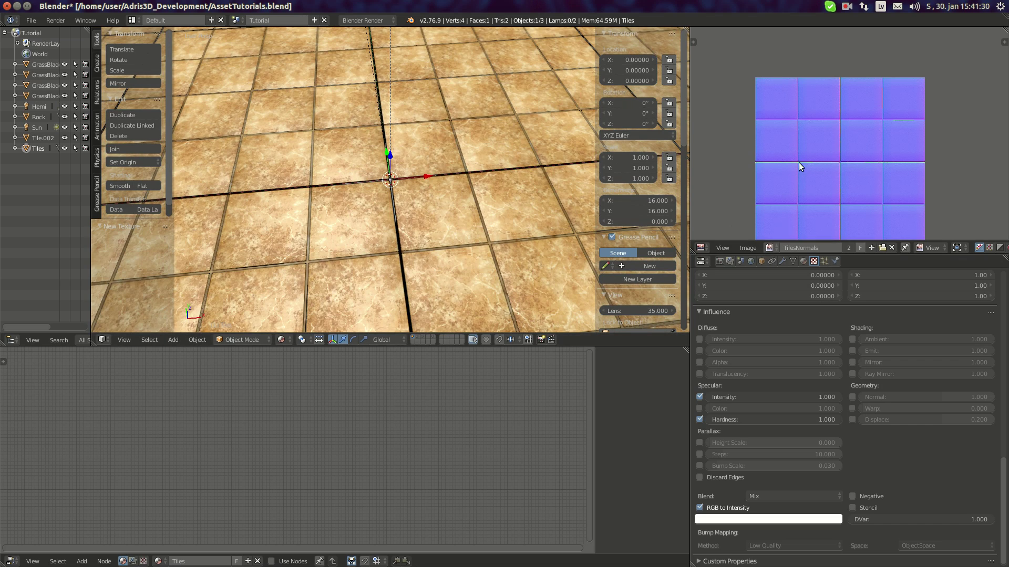